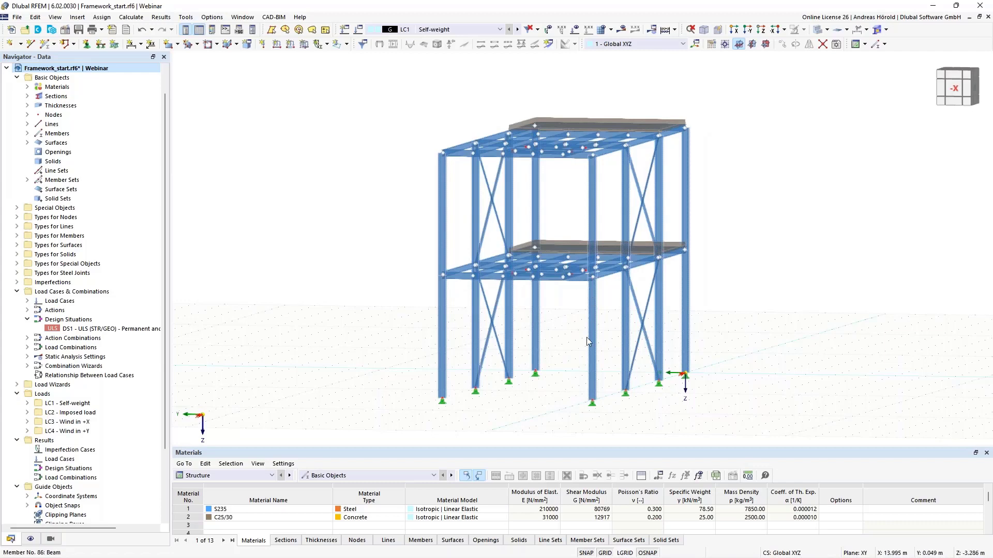
Step: Display the loads on the frame and review load cases LC1 to LC4 and the list of available load combinations
middle_click_drag(762, 364, 570, 391, "ctrl")
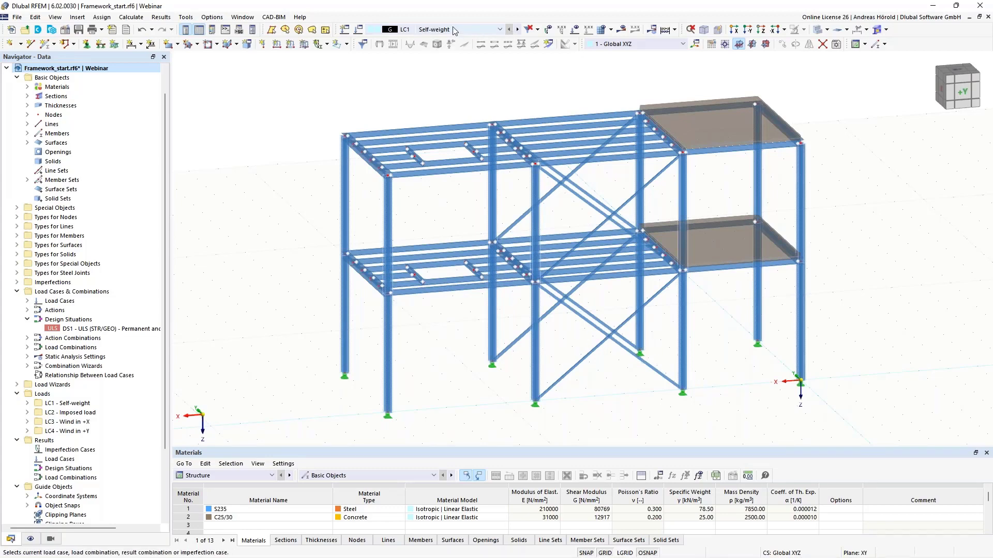
left_click(577, 29)
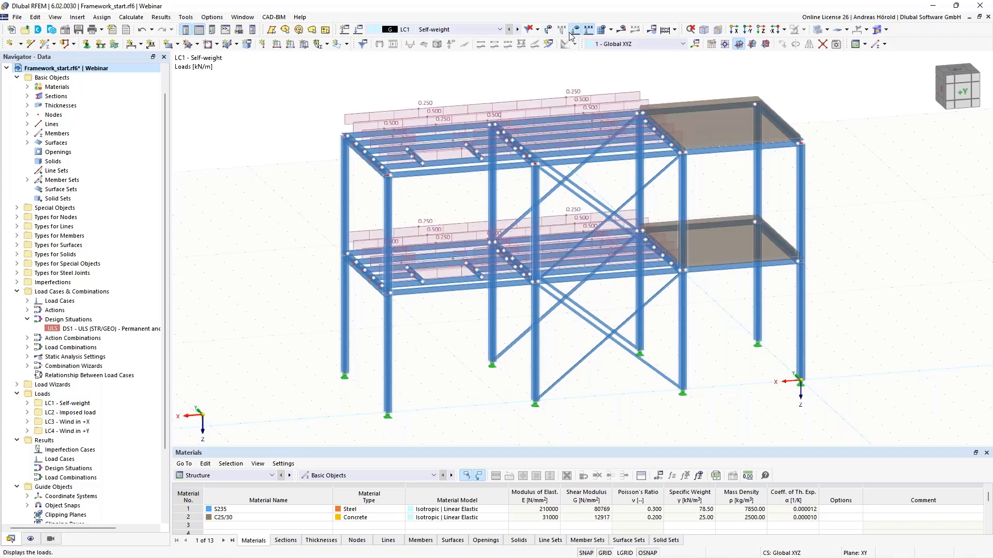
left_click(518, 30)
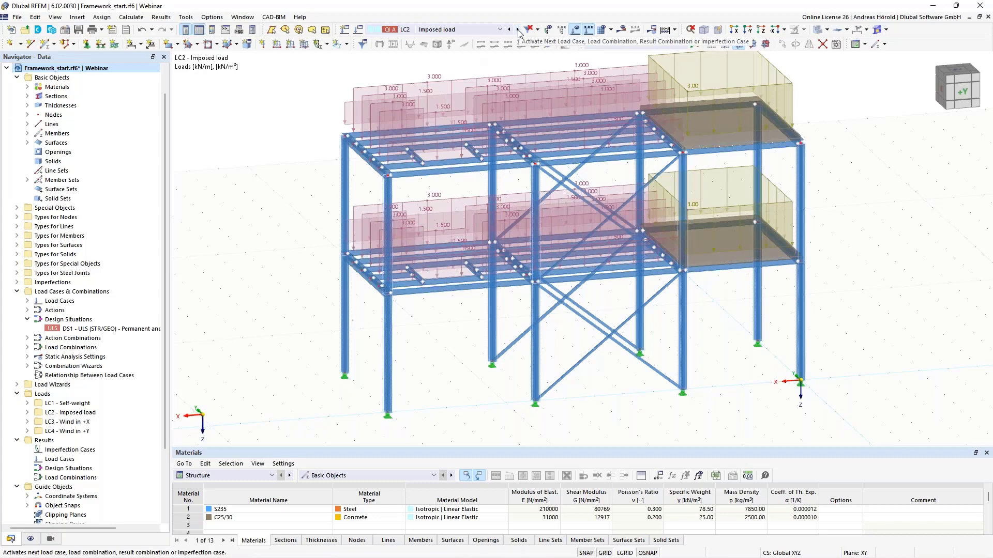
middle_click_drag(821, 195, 821, 219)
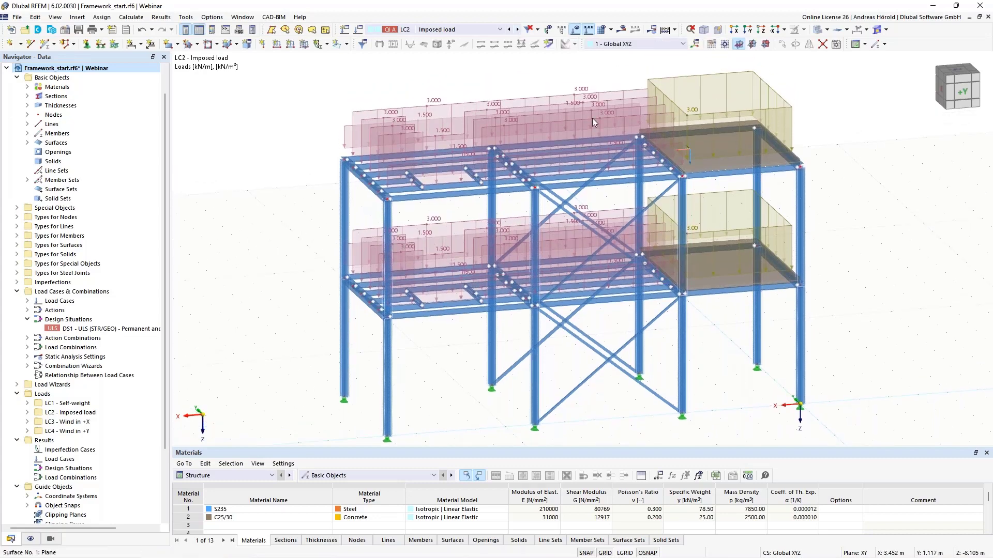
left_click(517, 30)
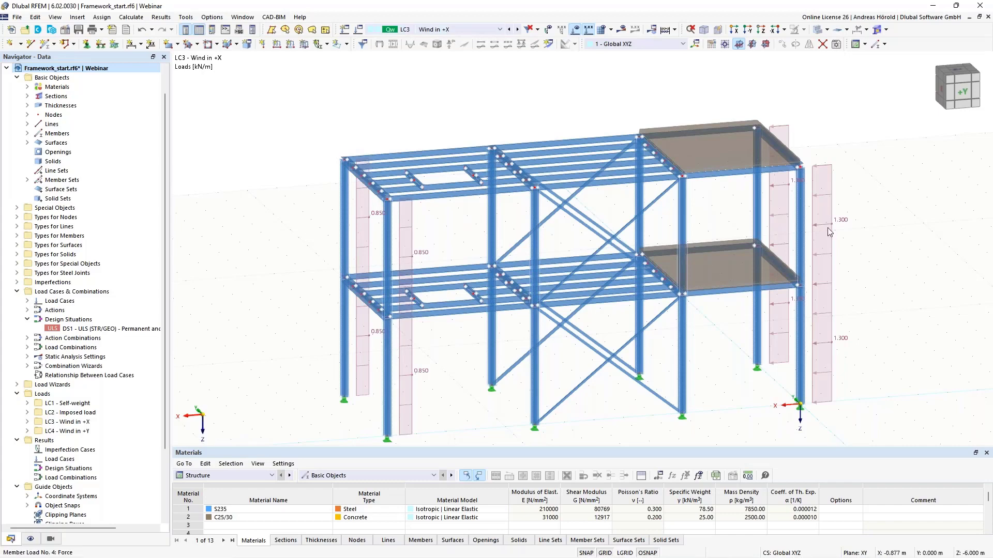
left_click(517, 29)
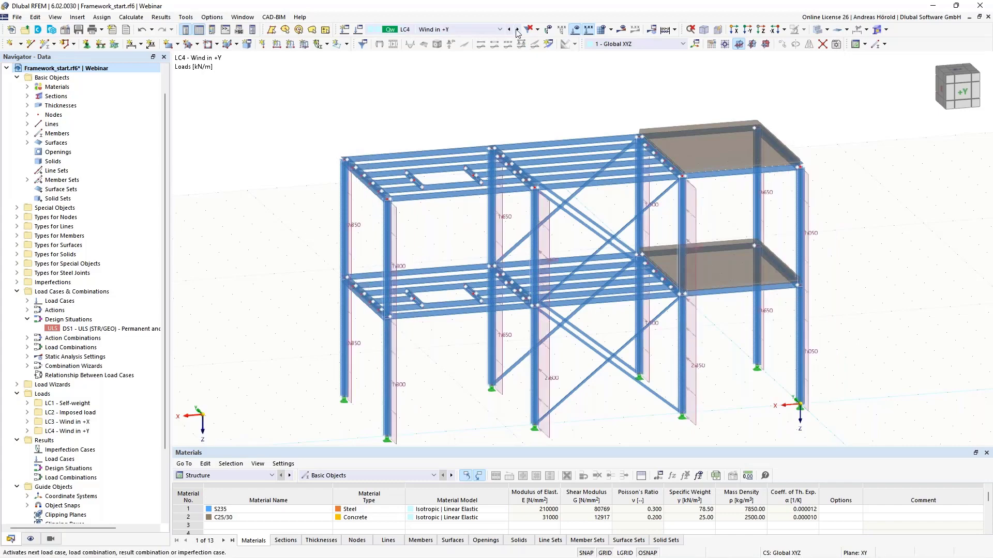
left_click(475, 31)
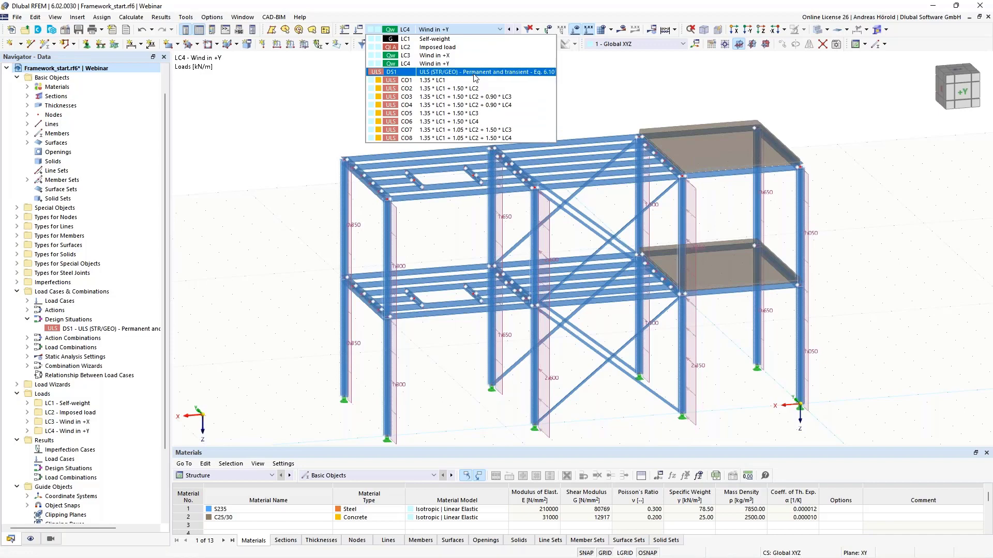
left_click(320, 122)
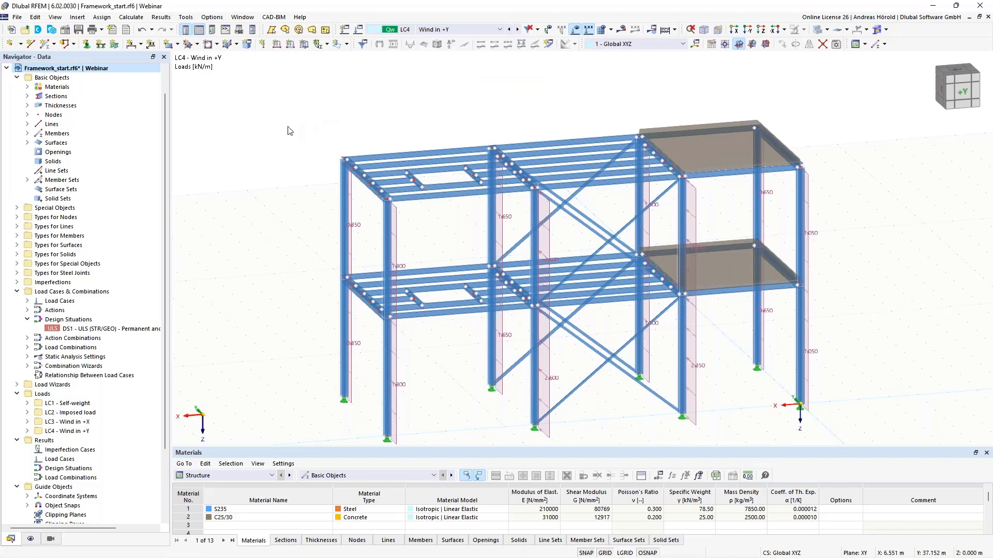
middle_click_drag(290, 168, 290, 136)
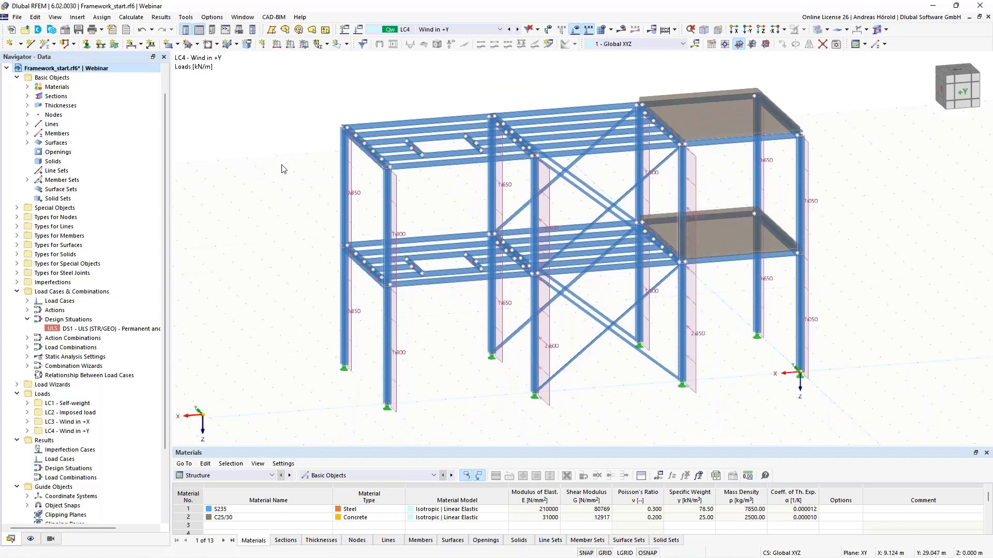
Step: Check the Steel Joints add-on in the model's base data and review the combination and steel joint standards with their national annexes
left_click(64, 31)
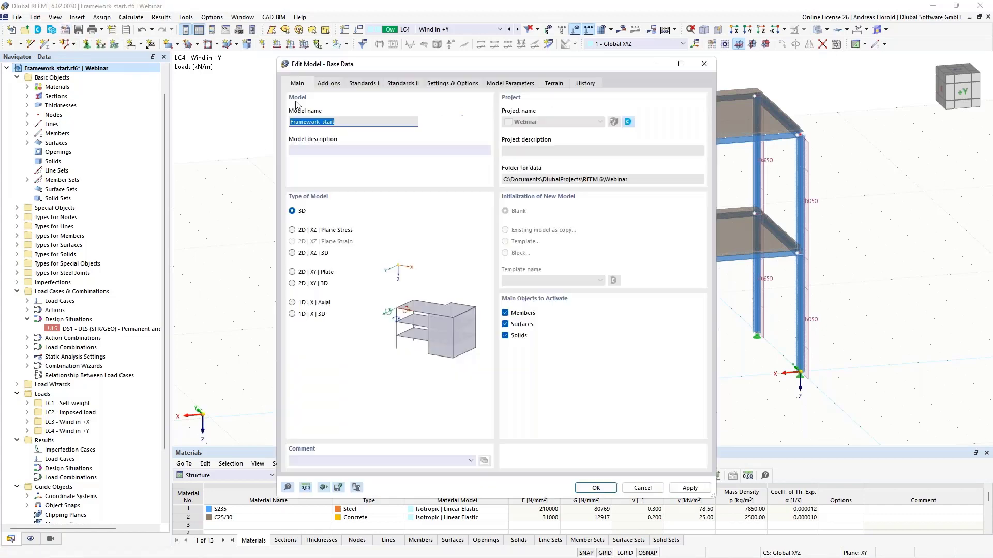
left_click(327, 84)
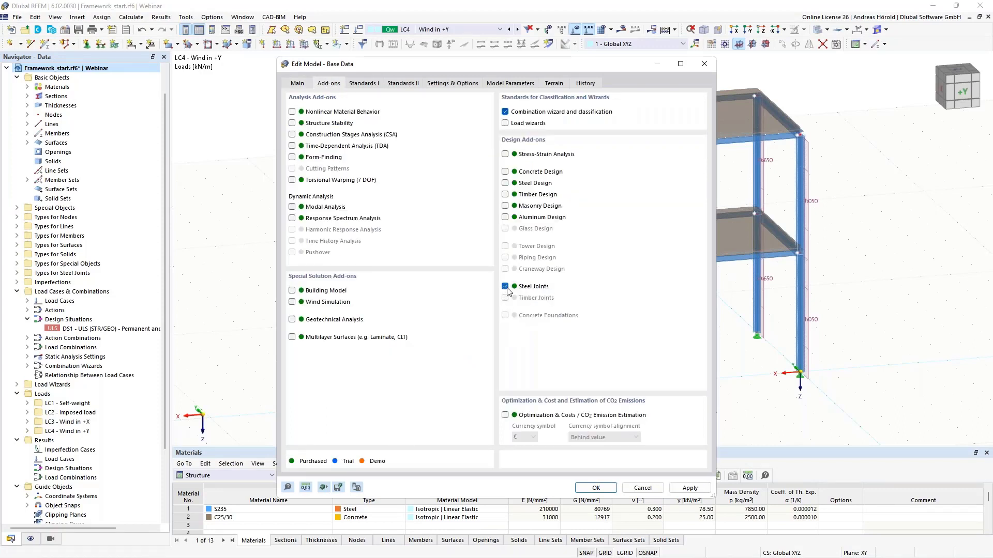
left_click(364, 84)
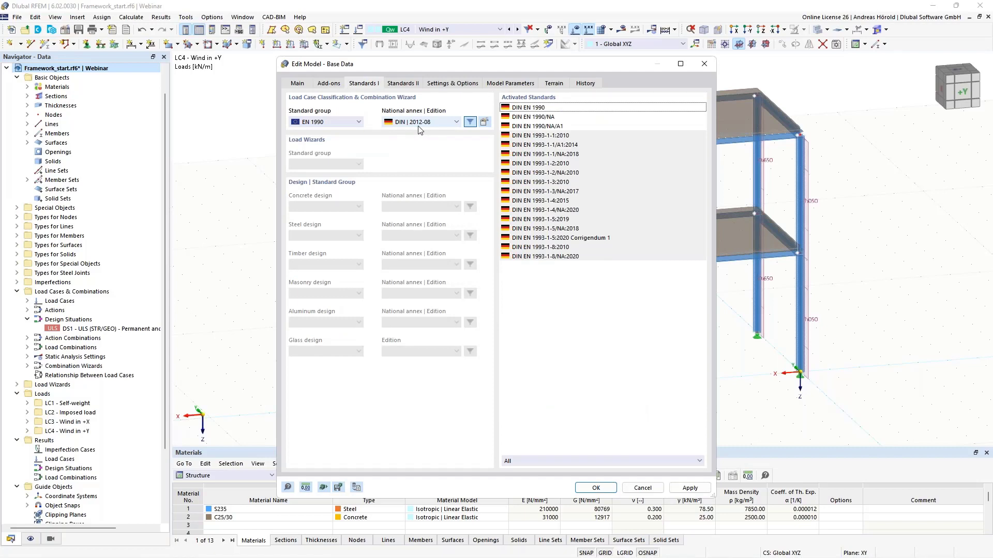
left_click(403, 87)
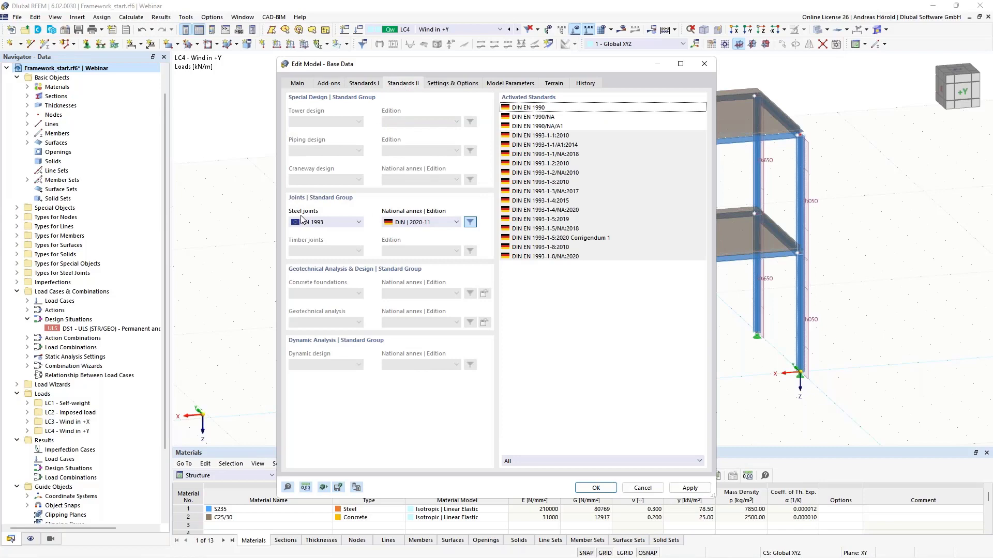
left_click(430, 222)
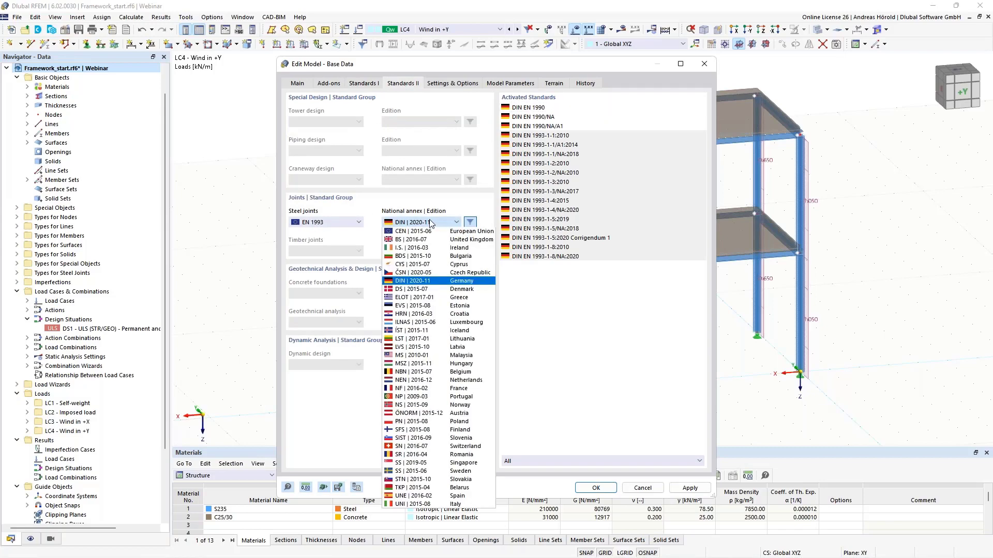
left_click(431, 223)
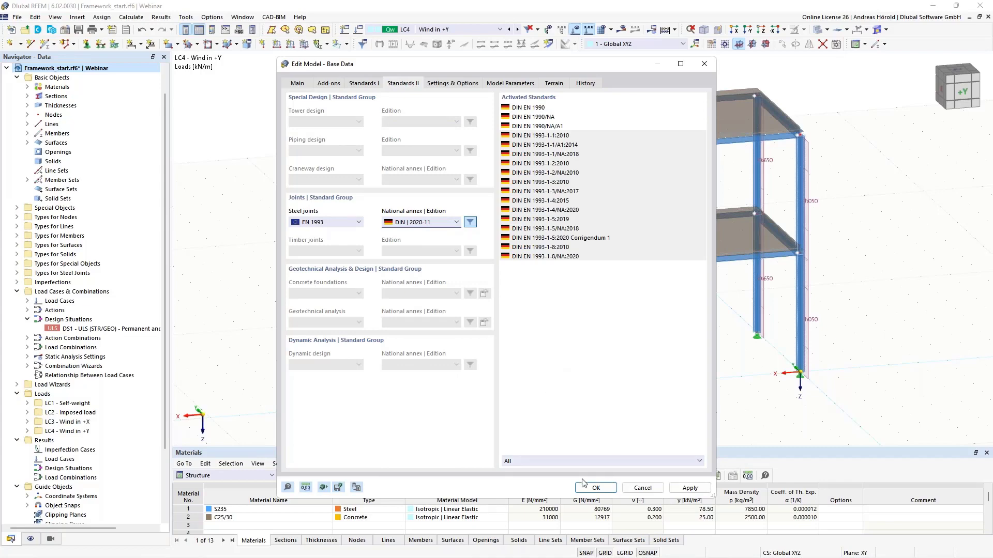
left_click(594, 488)
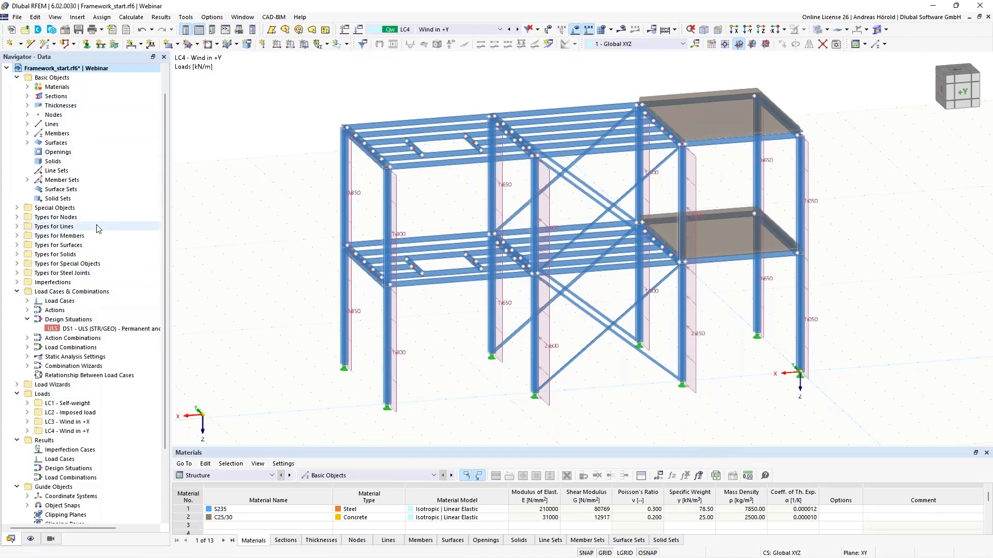
Step: Expand the Types for Steel Joints and Steel Joint Design categories in the navigator
left_click(17, 273)
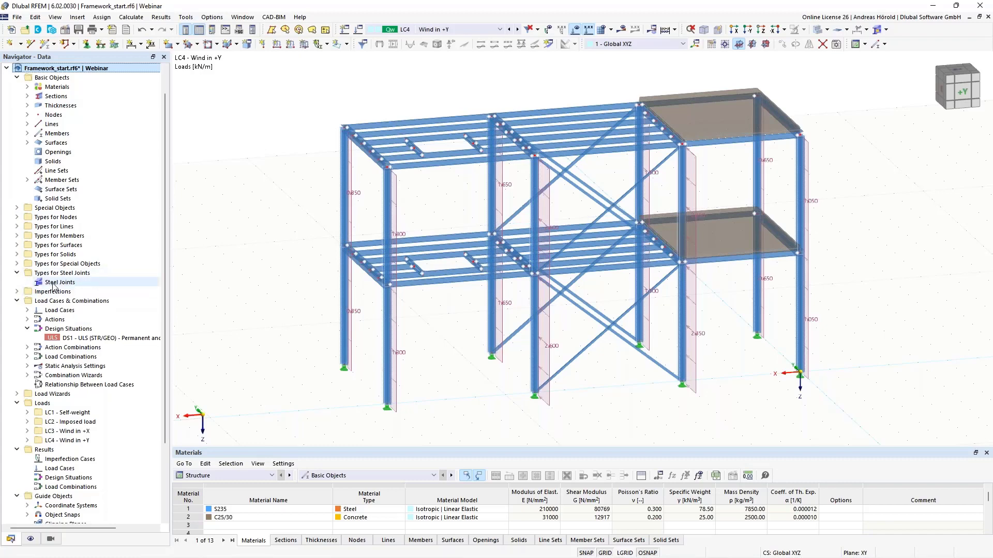
scroll(69, 300, "down", 3)
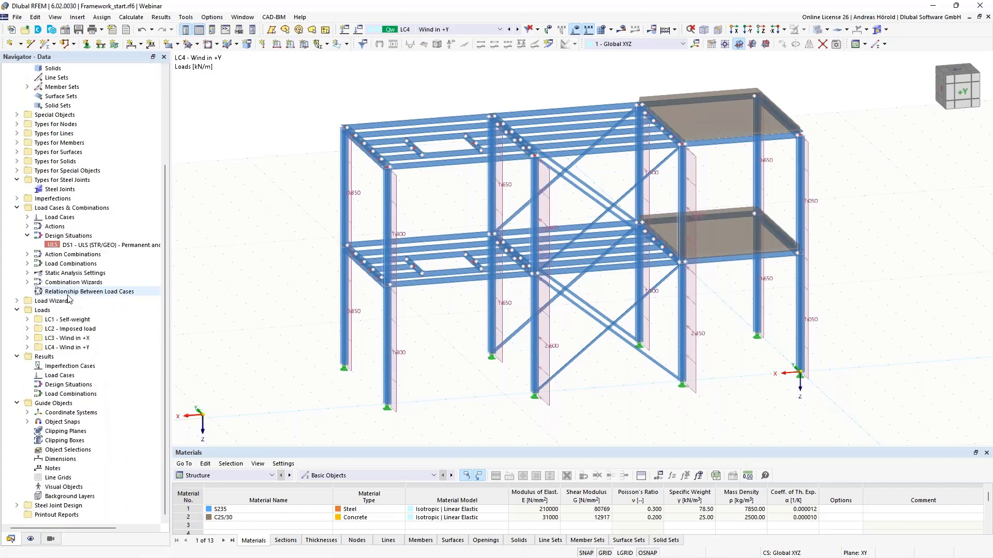
left_click(16, 507)
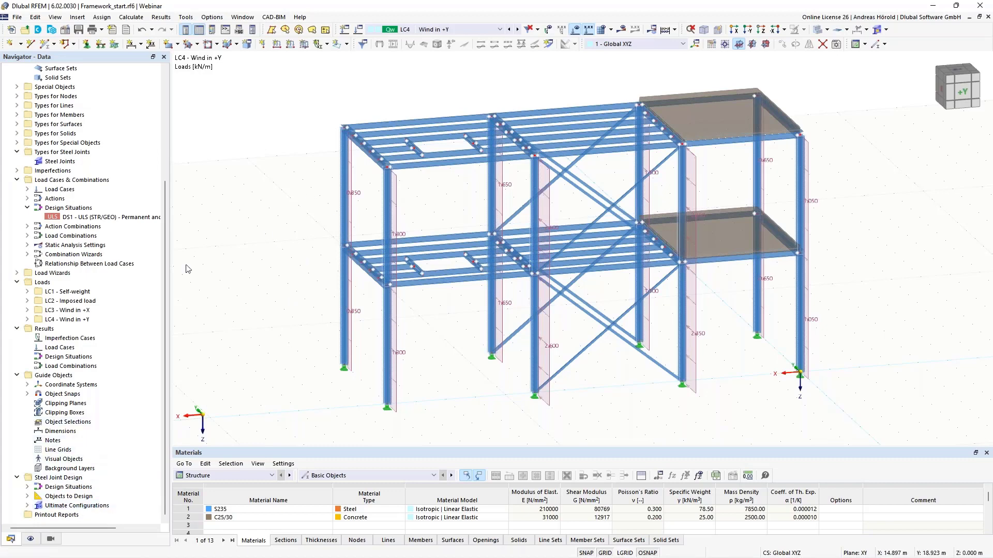
Step: Review the load cases, actions, action combinations and load combinations, and examine design situation DS1's steel joint activation and assigned combinations
double_click(80, 217)
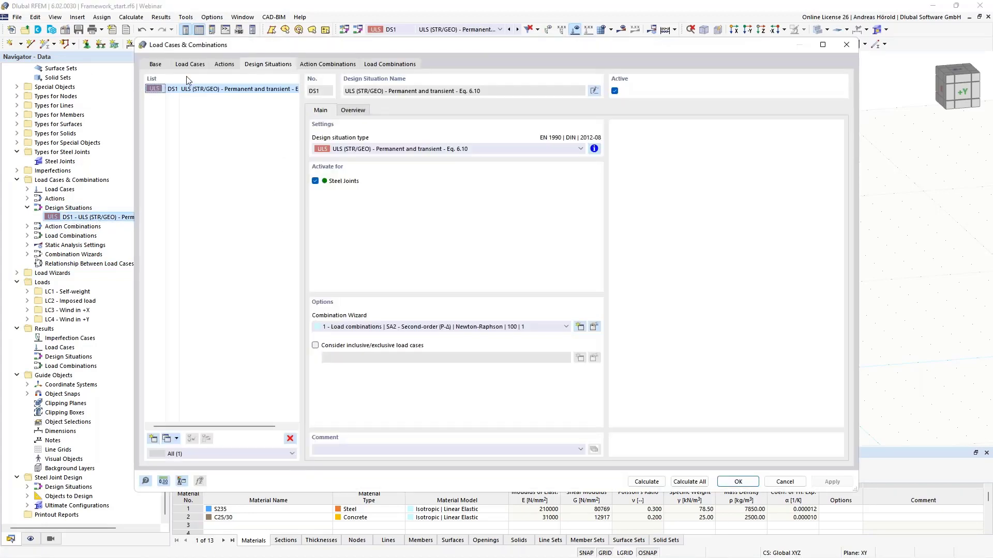
left_click(191, 66)
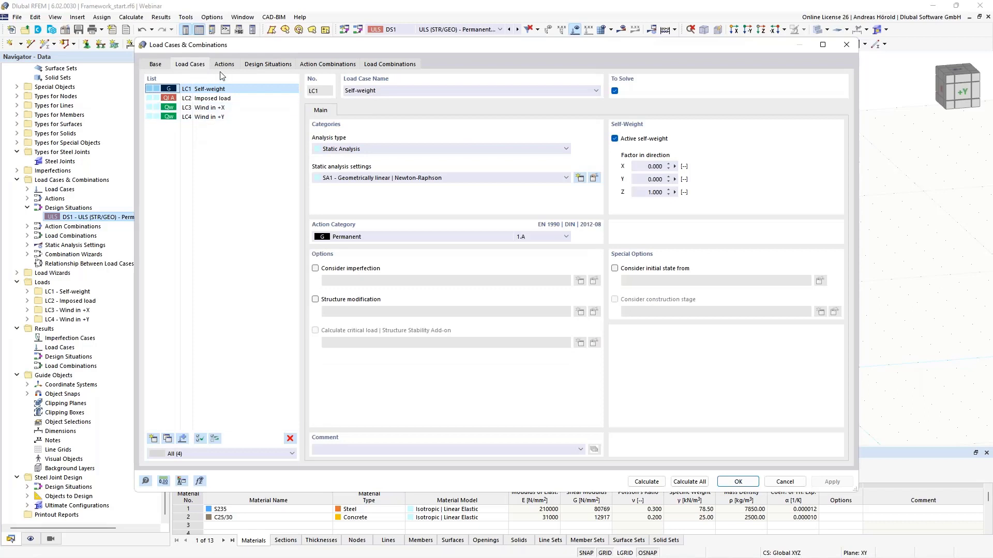
left_click(225, 66)
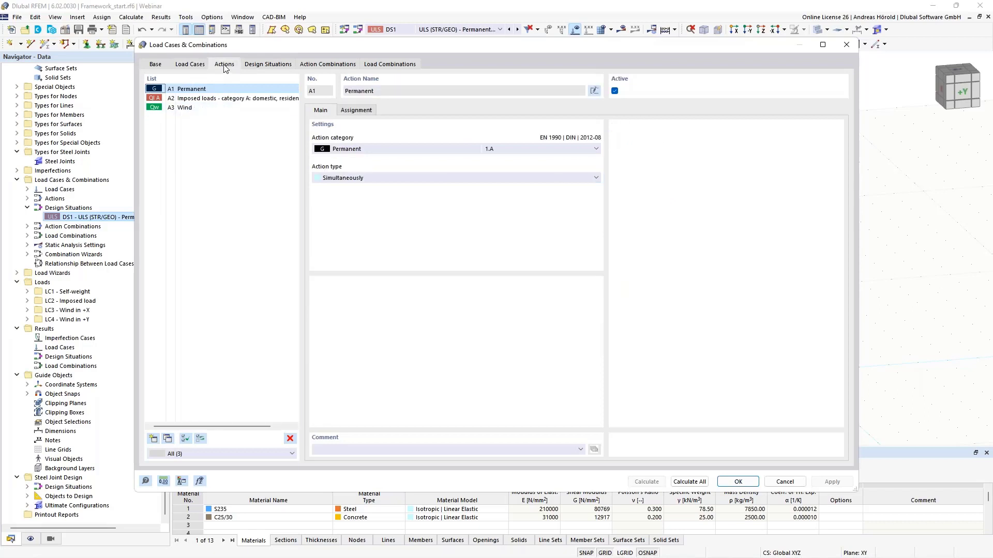
left_click(269, 66)
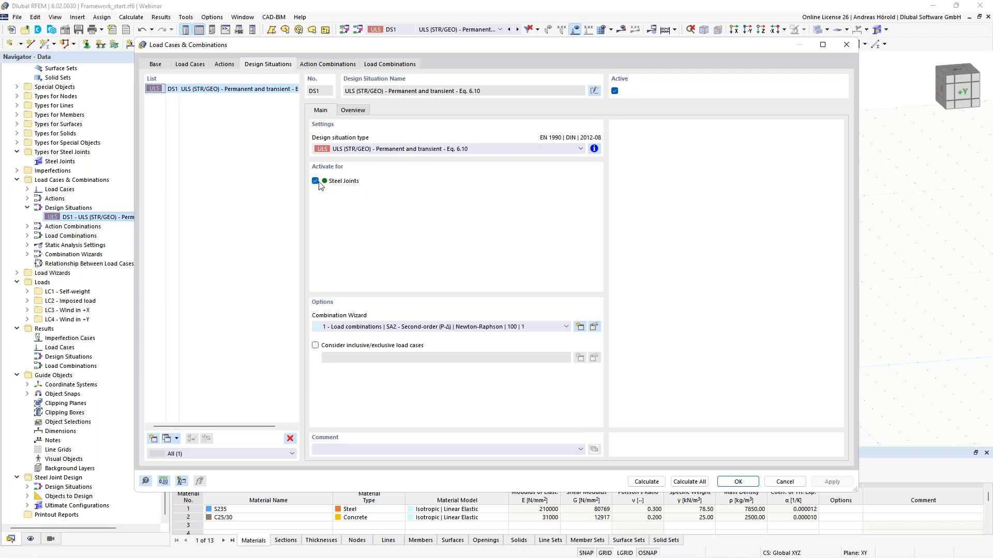
left_click(319, 65)
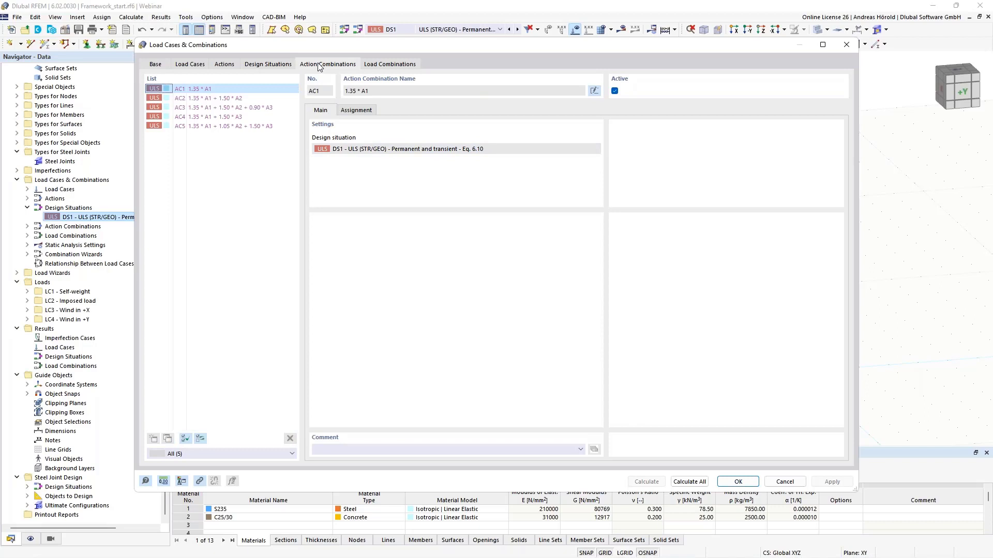
left_click(396, 65)
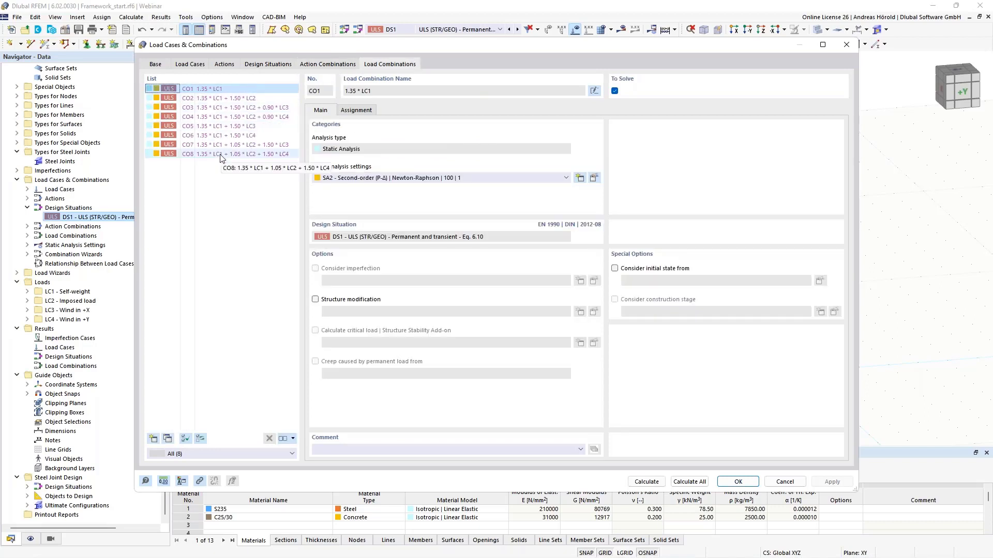
left_click(259, 66)
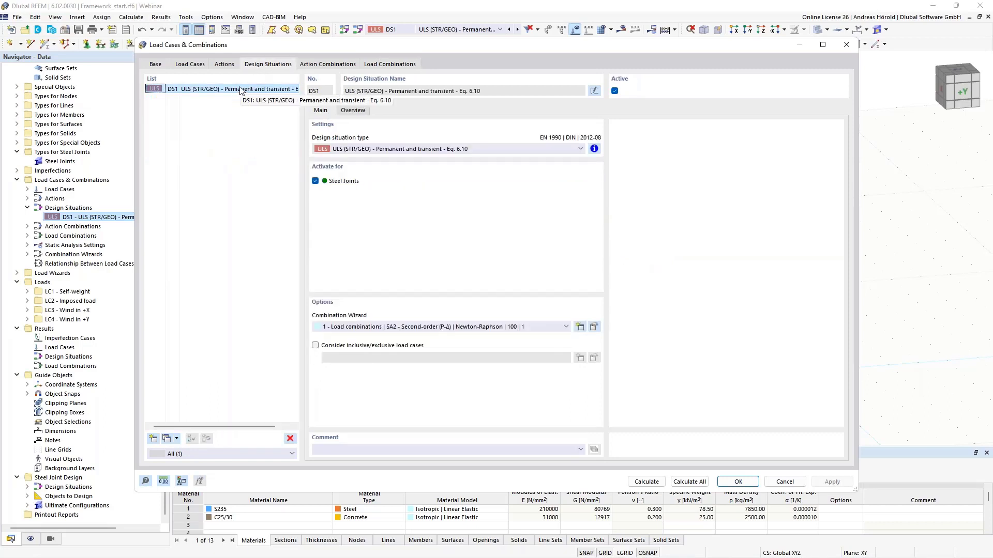
left_click(352, 111)
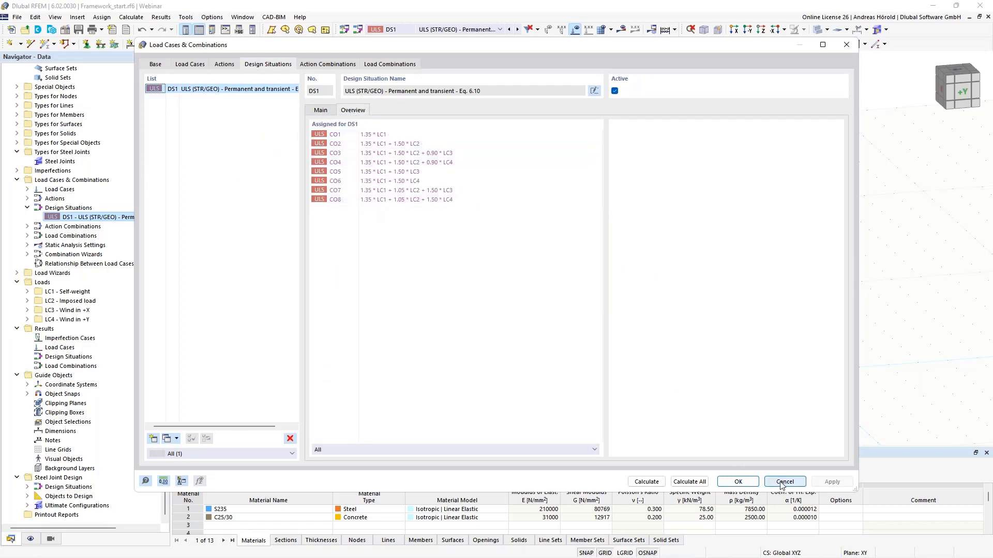
left_click(749, 480)
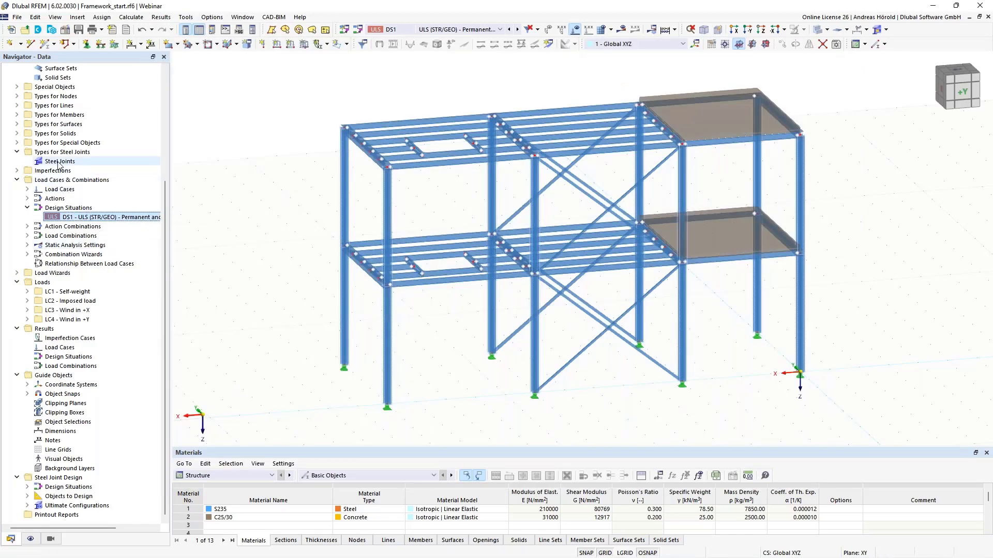
Step: Examine the floor beam connections along the cross girder between the middle columns from several viewing angles
middle_click_drag(455, 362, 501, 275)
scroll(472, 270, "up", 6)
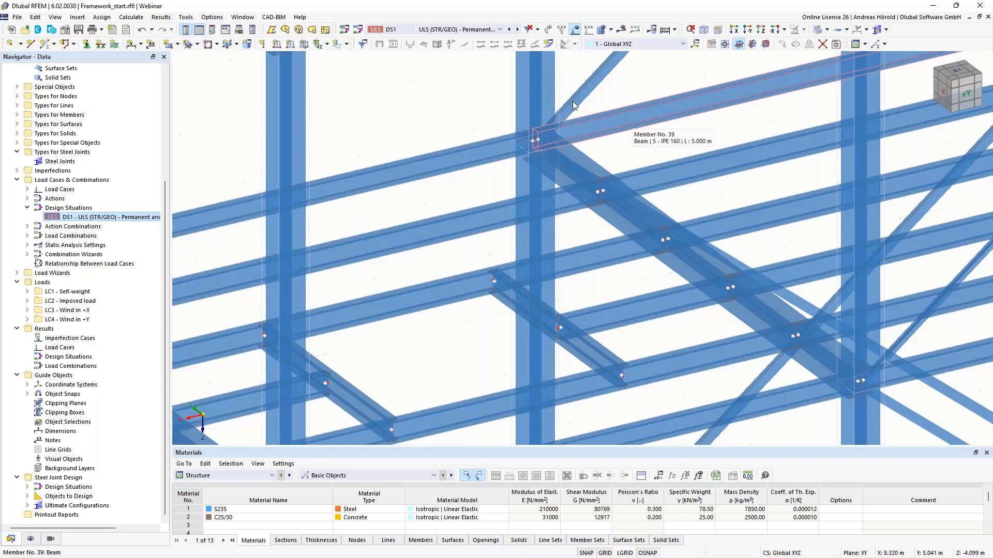
middle_click_drag(636, 138, 541, 139, "ctrl")
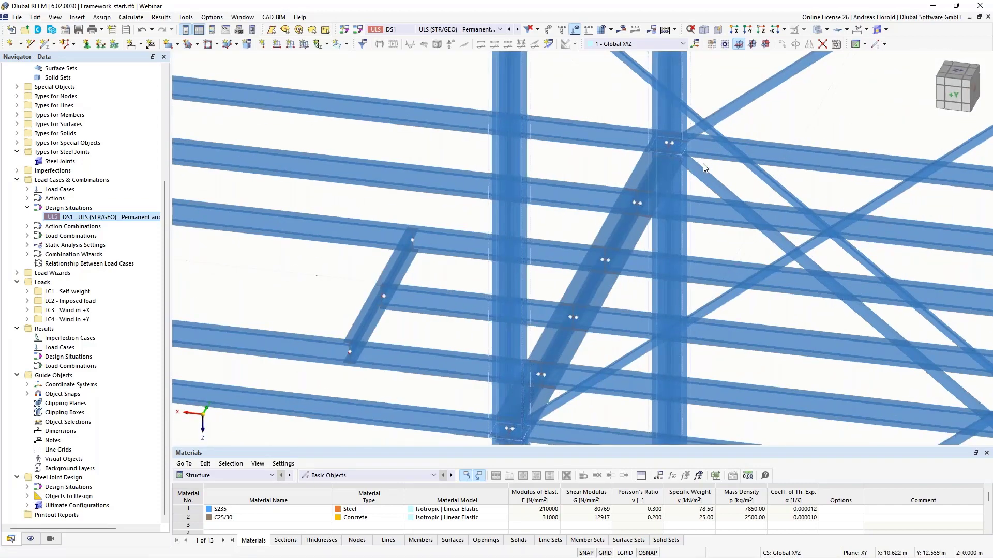
scroll(736, 112, "up", 1)
scroll(734, 109, "up", 7)
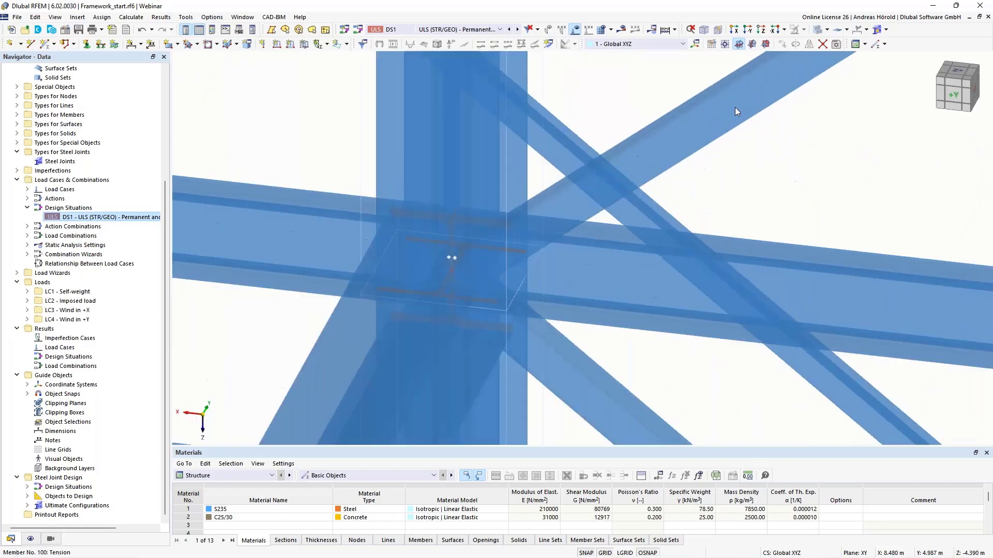
scroll(655, 140, "up", 2)
scroll(655, 140, "down", 4)
scroll(655, 140, "down", 3)
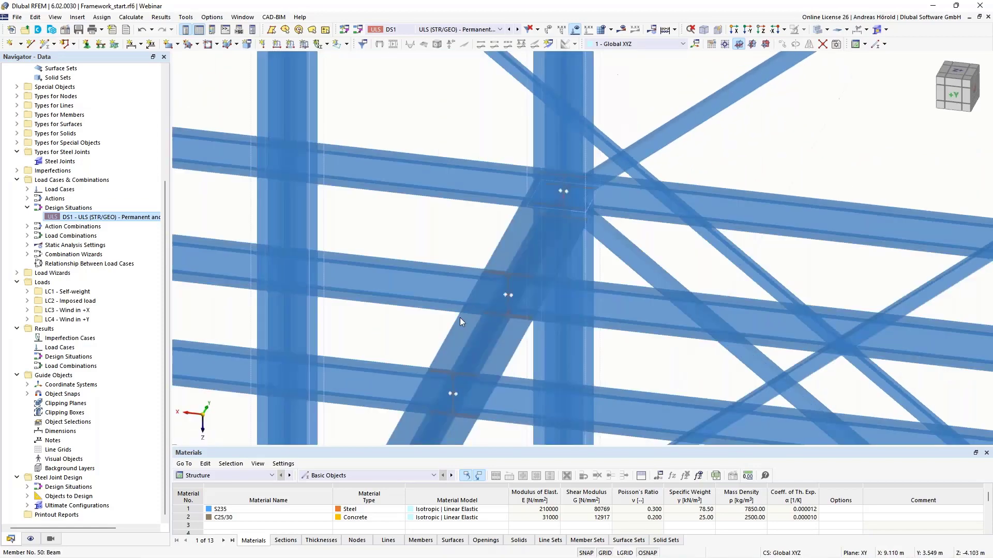
middle_click_drag(457, 321, 614, 229, "ctrl")
scroll(530, 309, "down", 4)
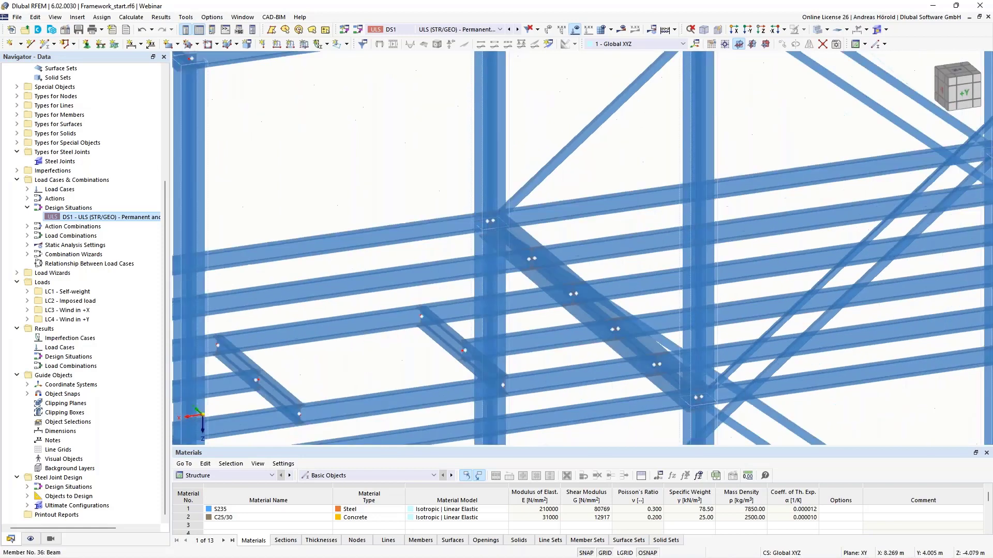
Step: Create a new steel joint and assign it to node 33 at the rear middle column's cross girder connection
right_click(54, 164)
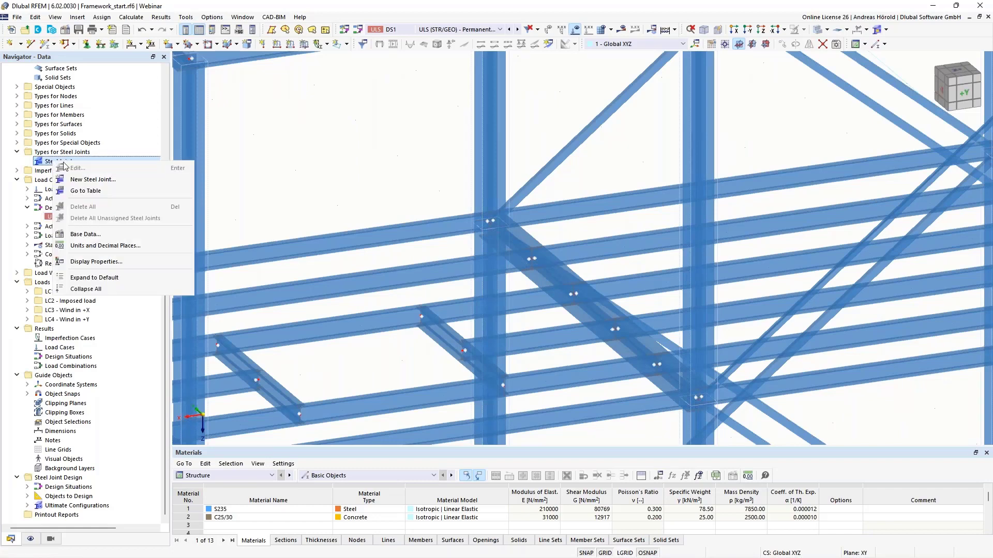
left_click(105, 180)
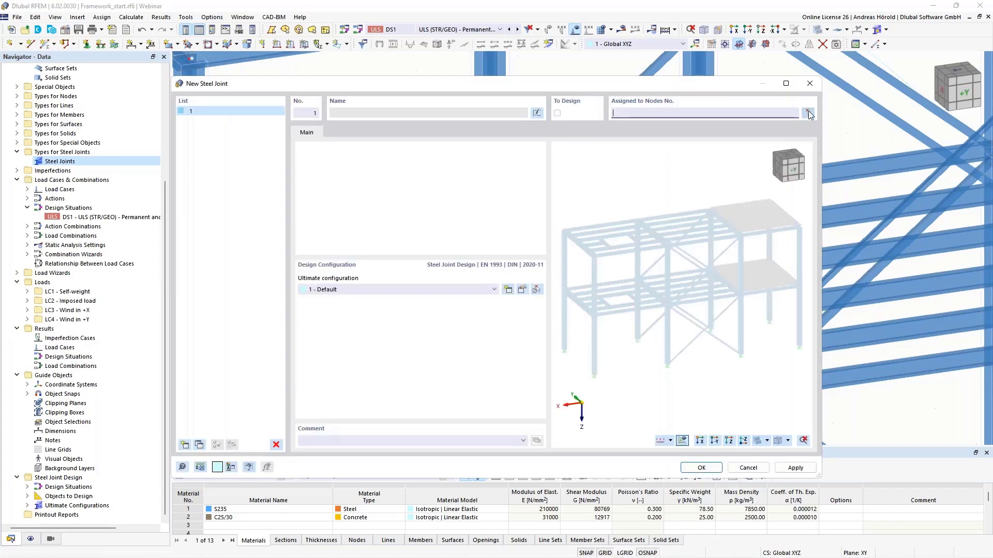
left_click(808, 114)
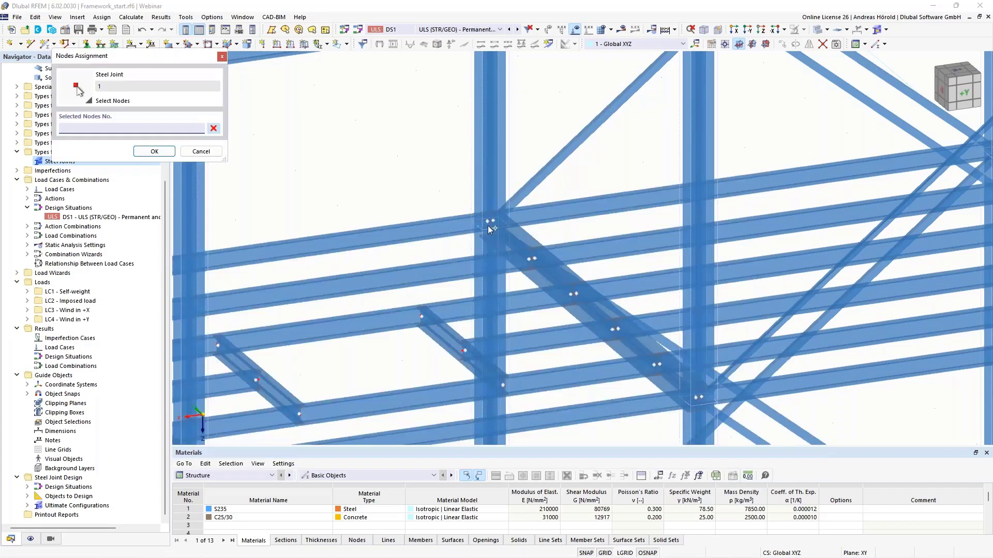
left_click(489, 226)
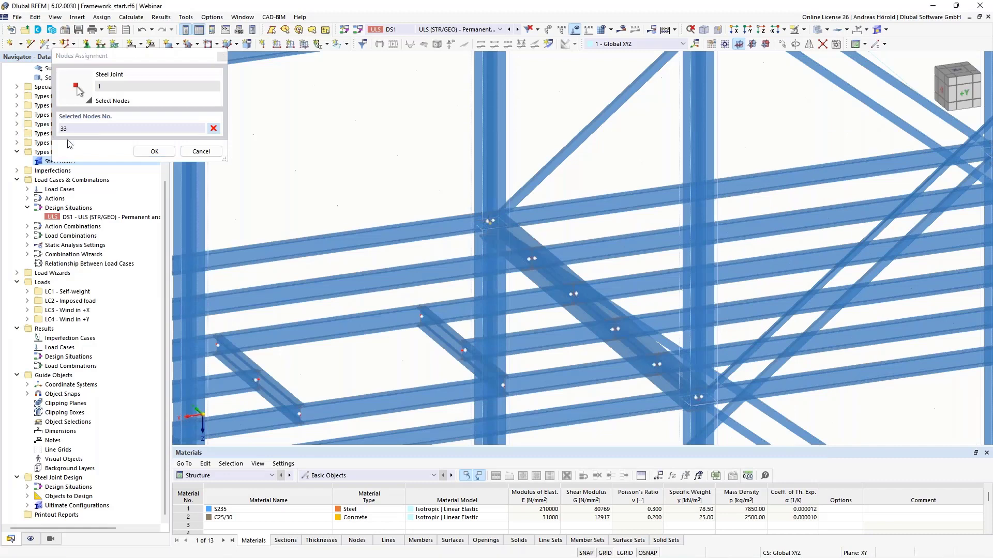
left_click(154, 151)
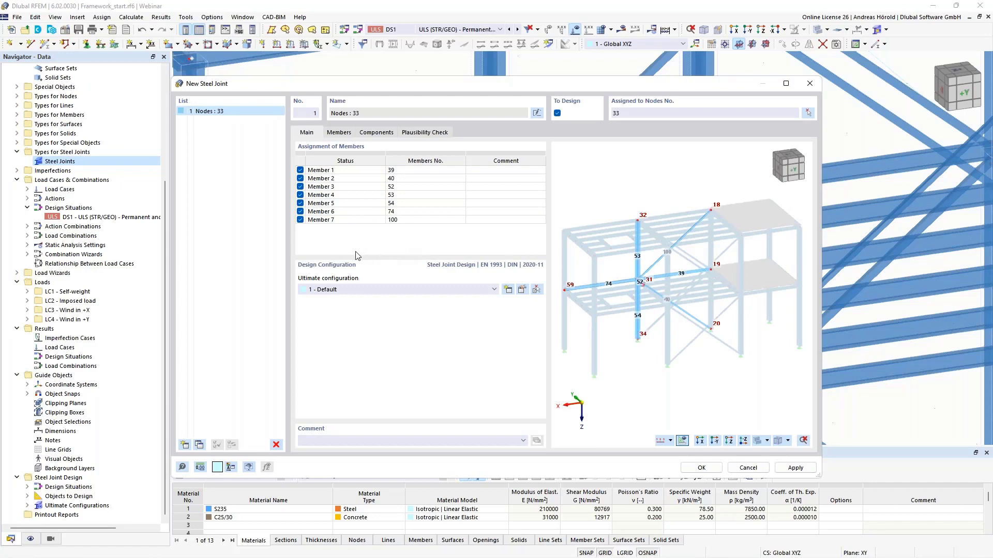
Step: Examine the joint's close-up preview and identify each connected member from Member 1 to Member 7 in turn
scroll(635, 296, "up", 5)
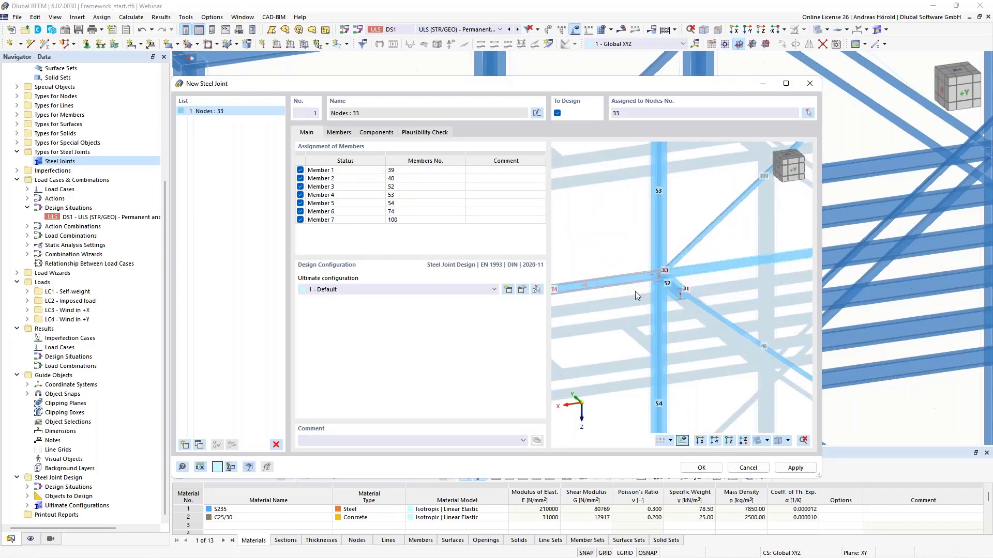
scroll(662, 302, "up", 2)
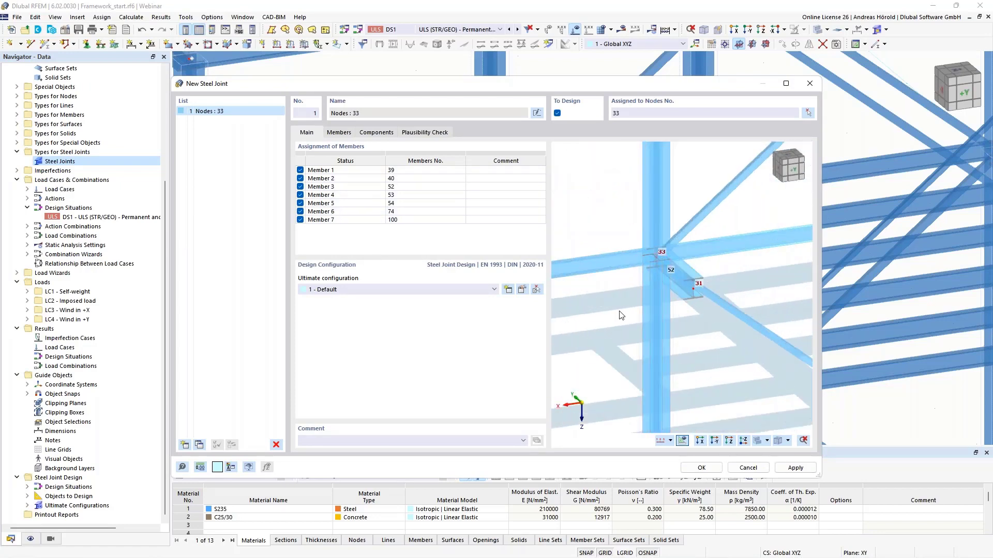
middle_click_drag(620, 312, 644, 310, "ctrl")
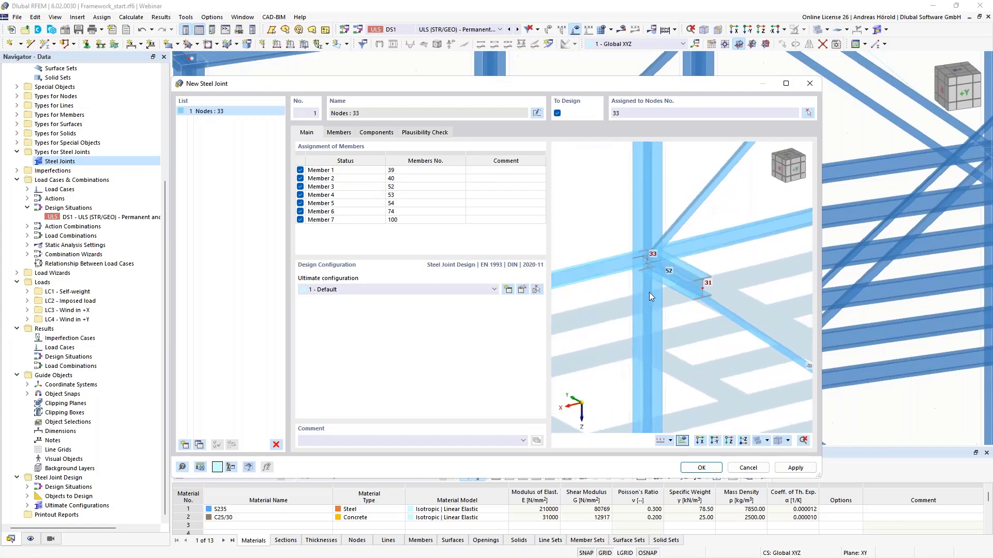
scroll(645, 259, "up", 2)
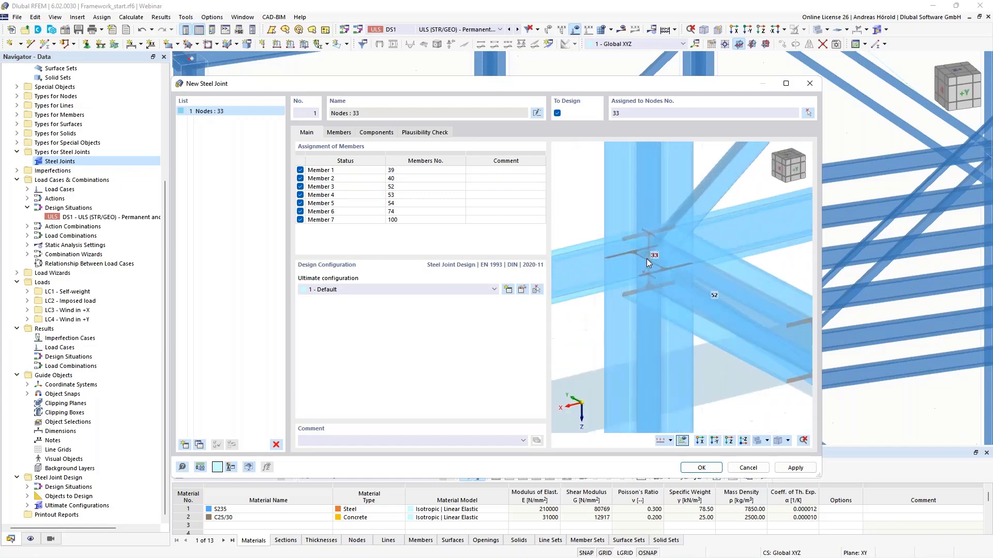
scroll(651, 260, "down", 3)
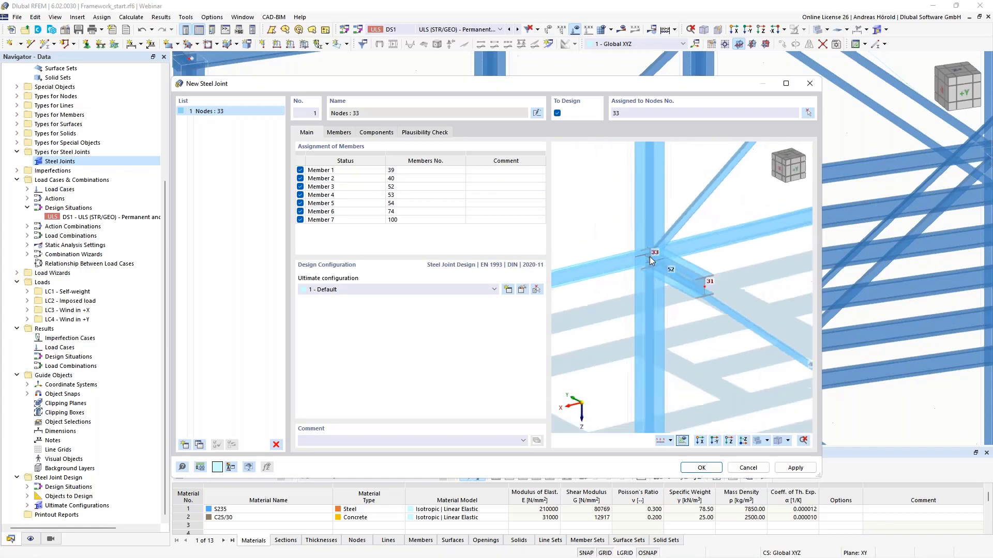
double_click(357, 171)
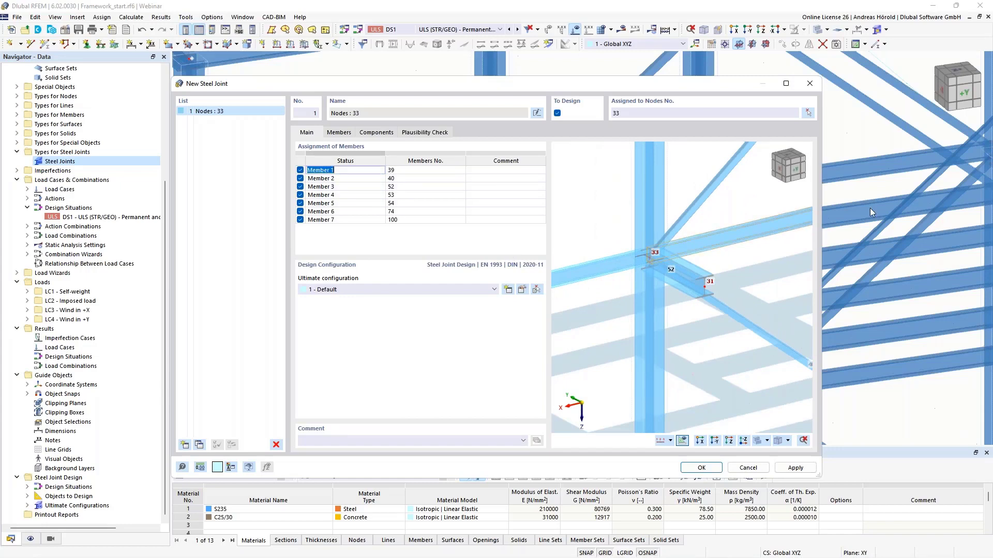
double_click(341, 178)
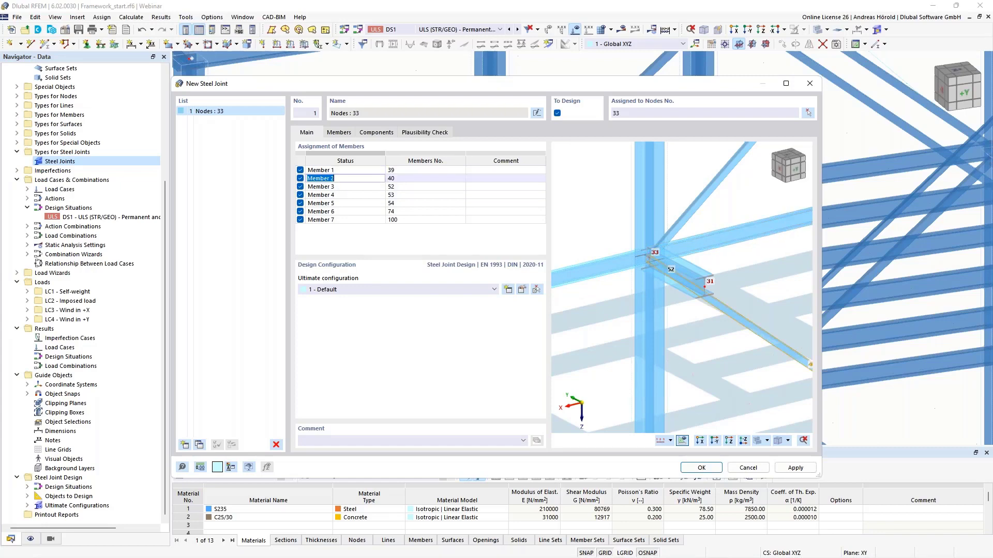
double_click(357, 186)
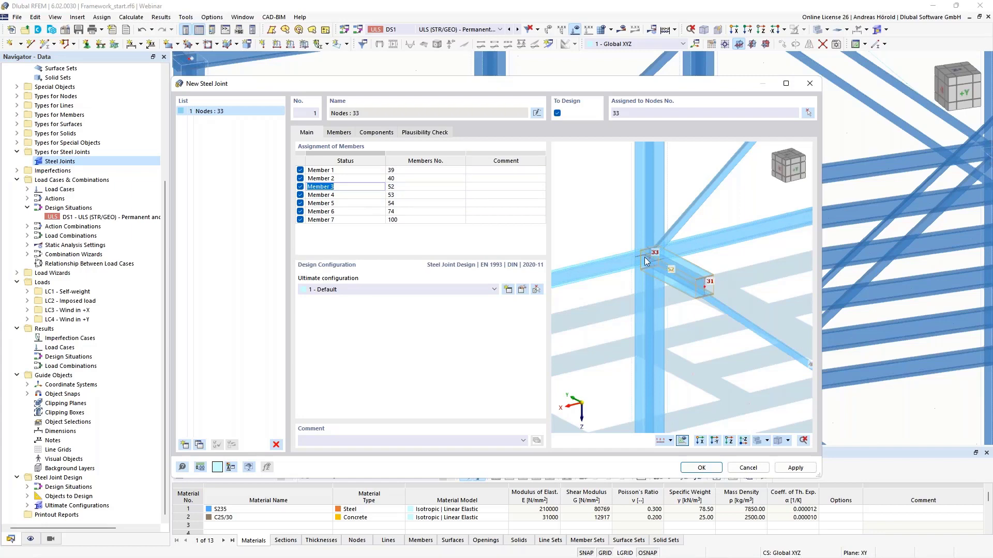
double_click(361, 195)
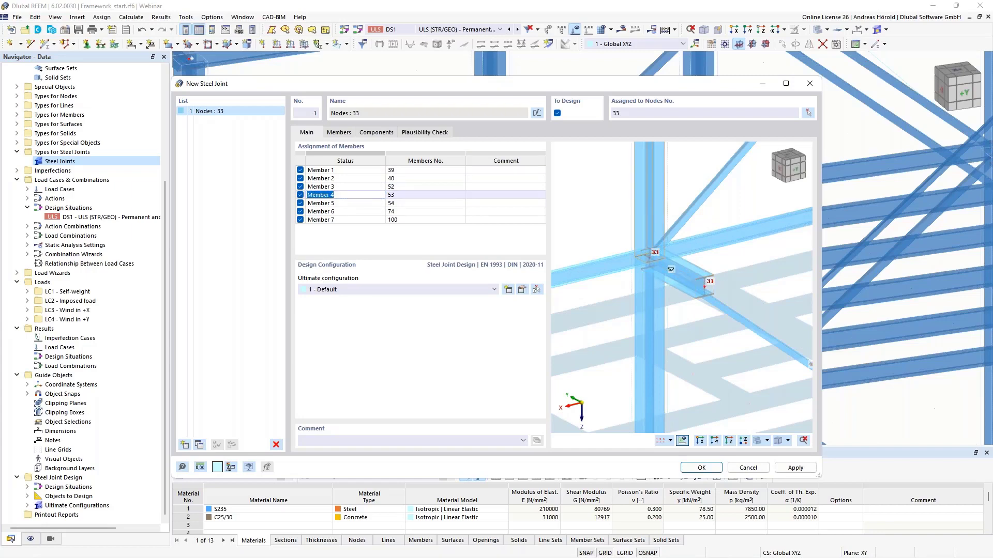
key("Down")
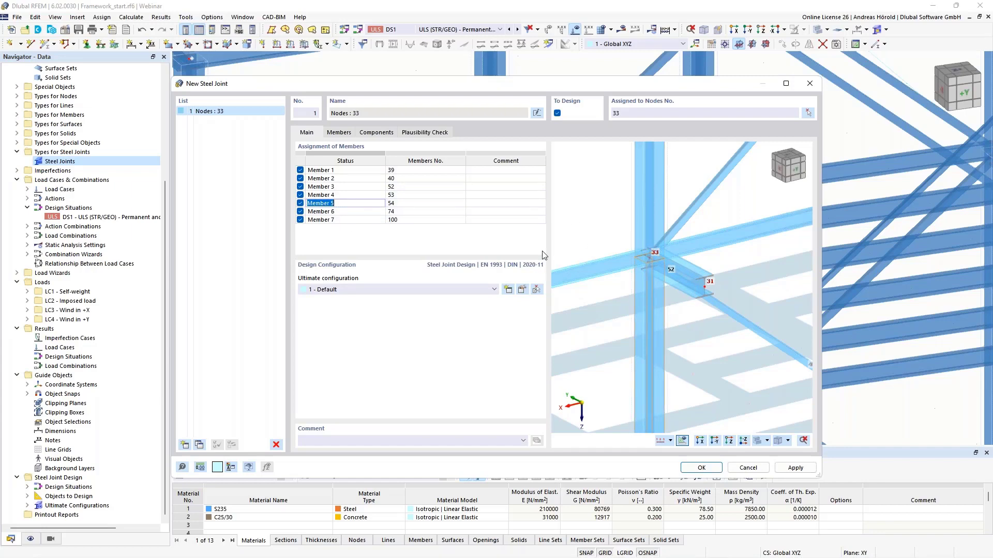
key("Down")
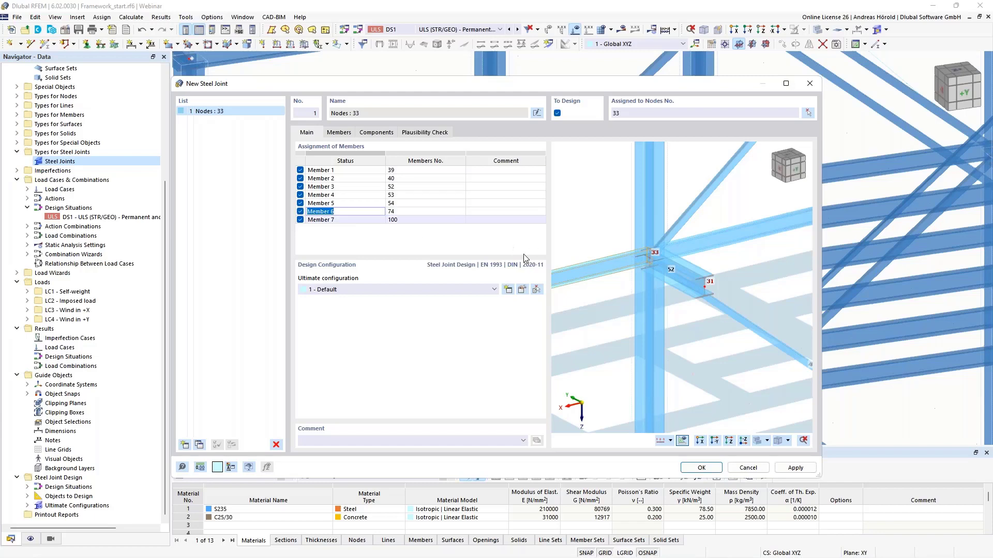
key("Down")
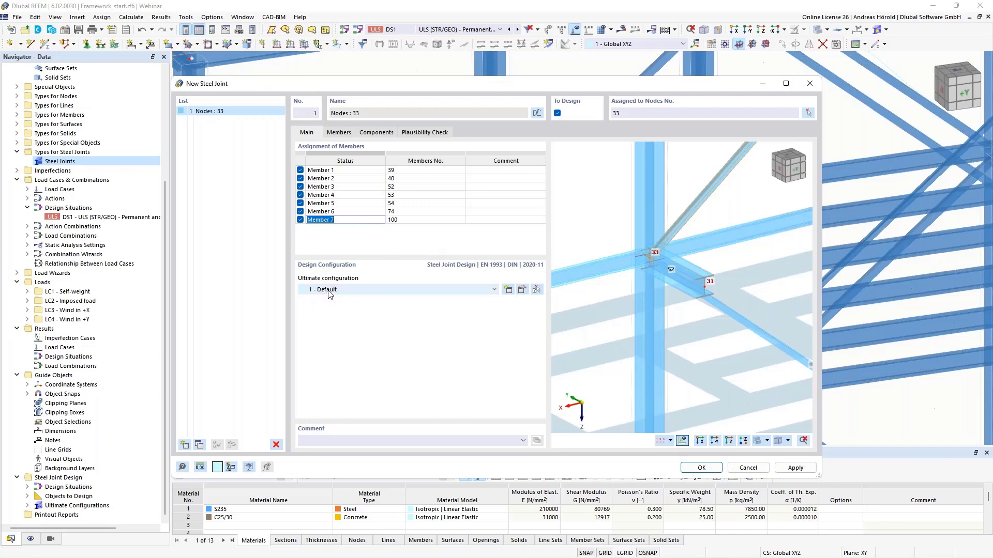
Step: Examine the safety factors, analysis, plastic strain, modeling and mesh parameters of the default ultimate configuration
left_click(522, 290)
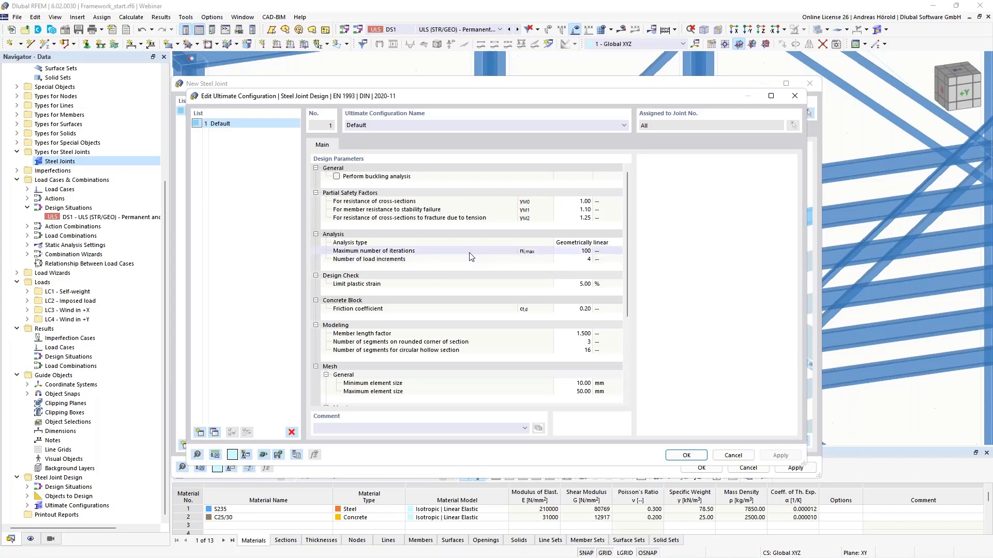
left_click(575, 251)
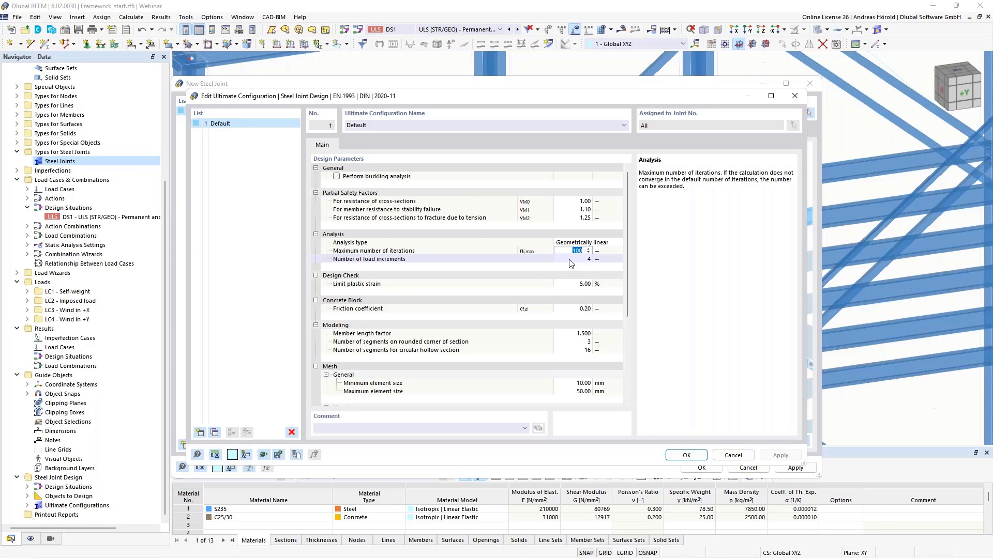
left_click(570, 260)
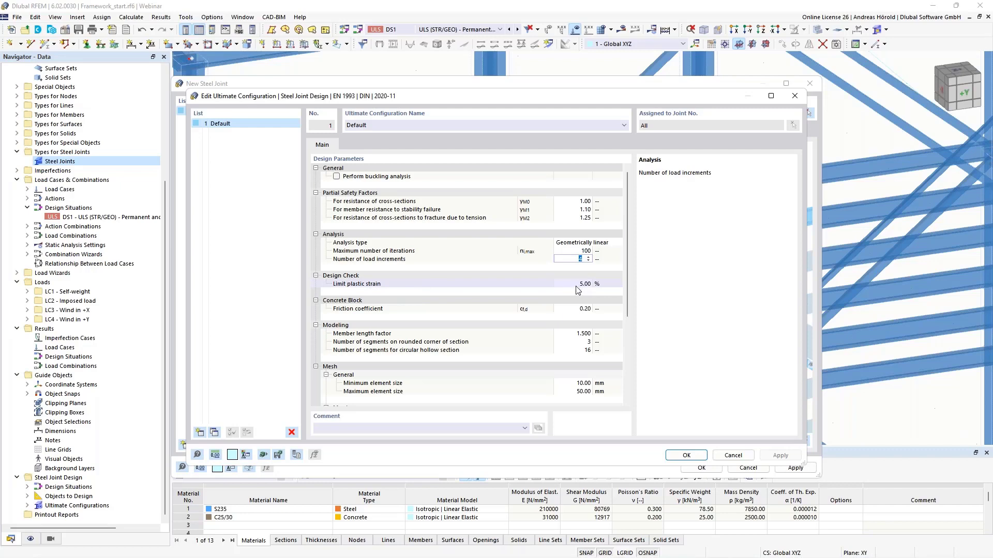
scroll(505, 290, "down", 5)
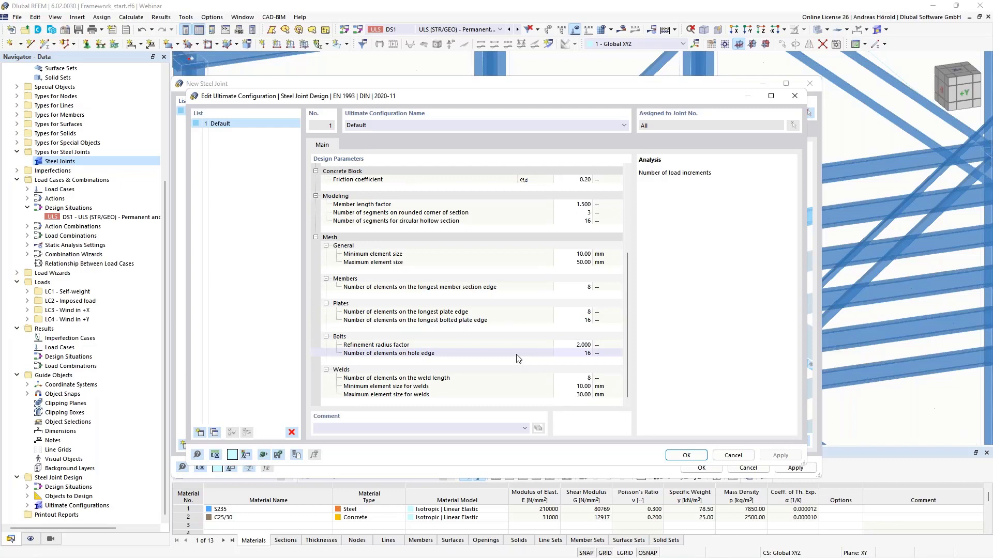
scroll(515, 346, "up", 5)
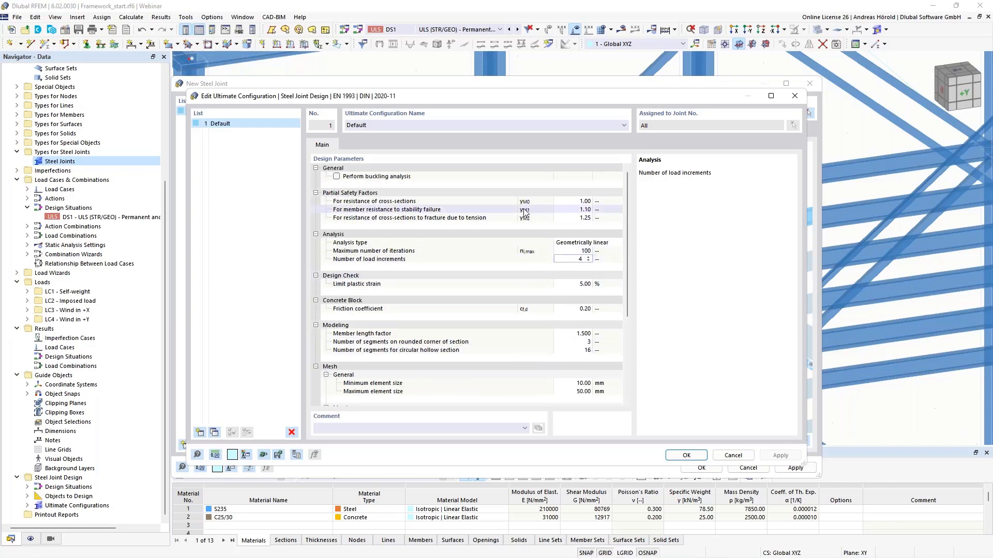
Step: Activate the buckling analysis to inspect its eigenvalue and static analysis settings, deactivate it again and close the ultimate configuration
left_click(337, 176)
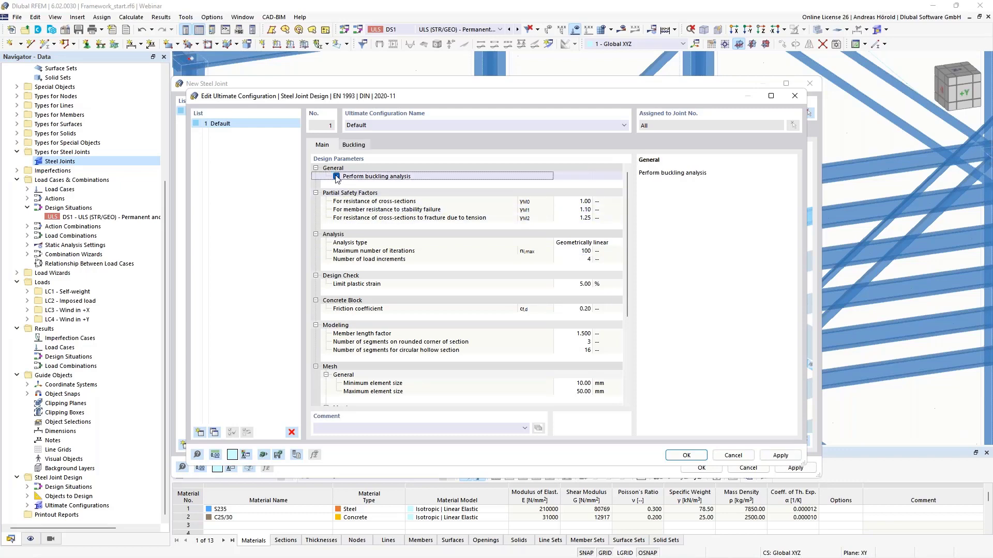
left_click(351, 146)
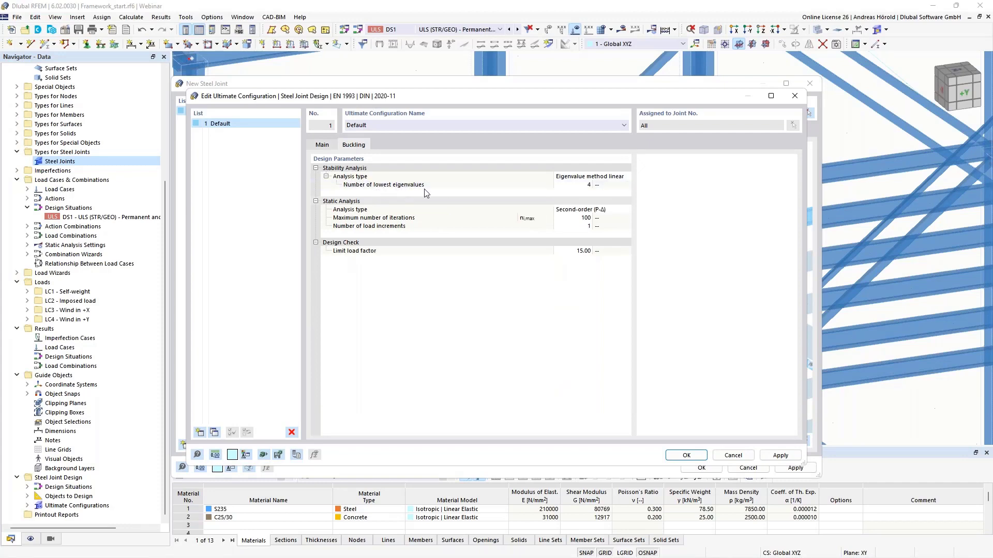
left_click(586, 188)
left_click(588, 186)
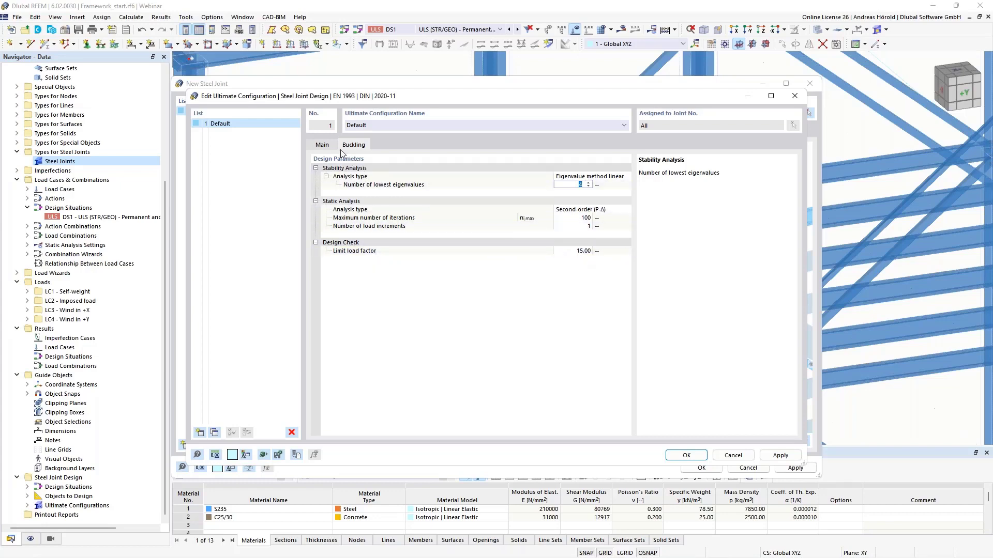
left_click(322, 145)
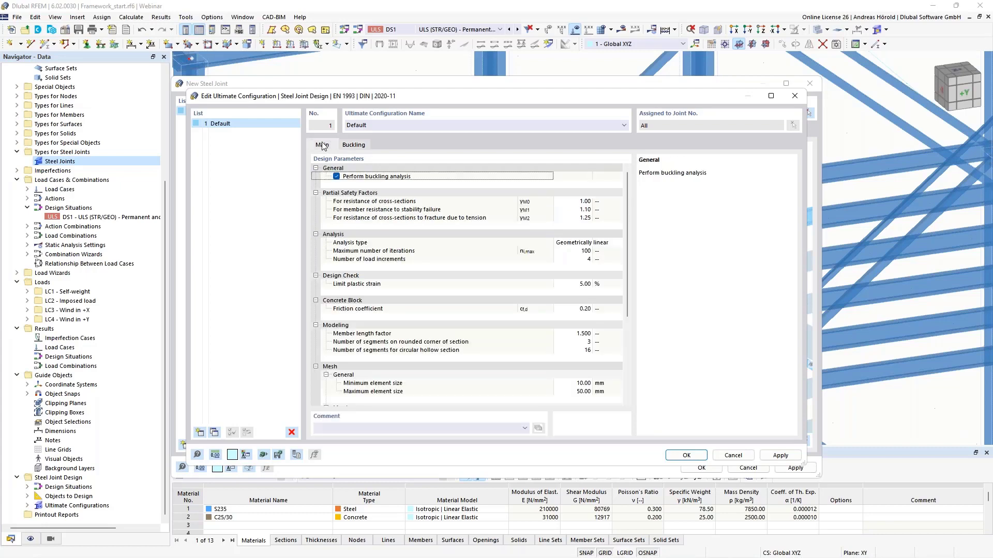
left_click(336, 177)
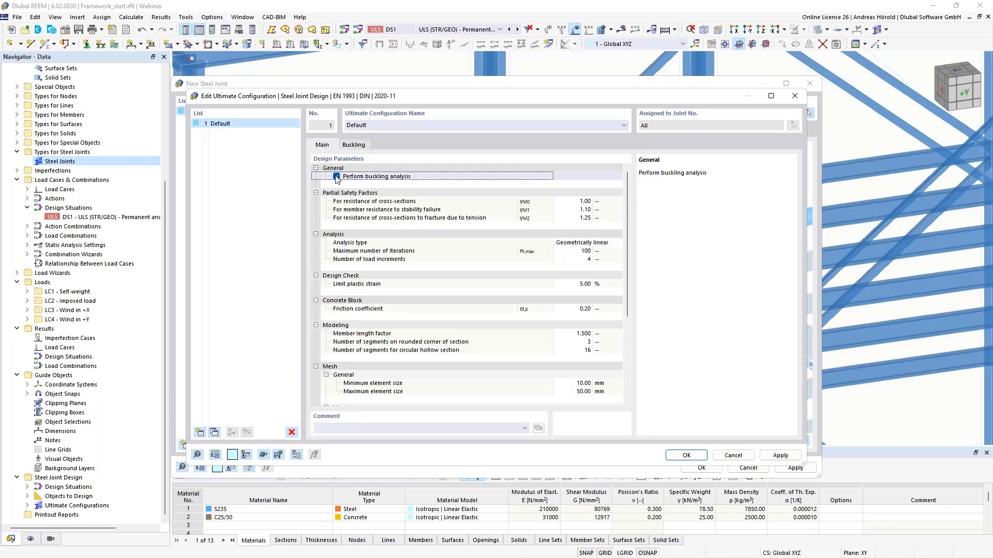
left_click(337, 177)
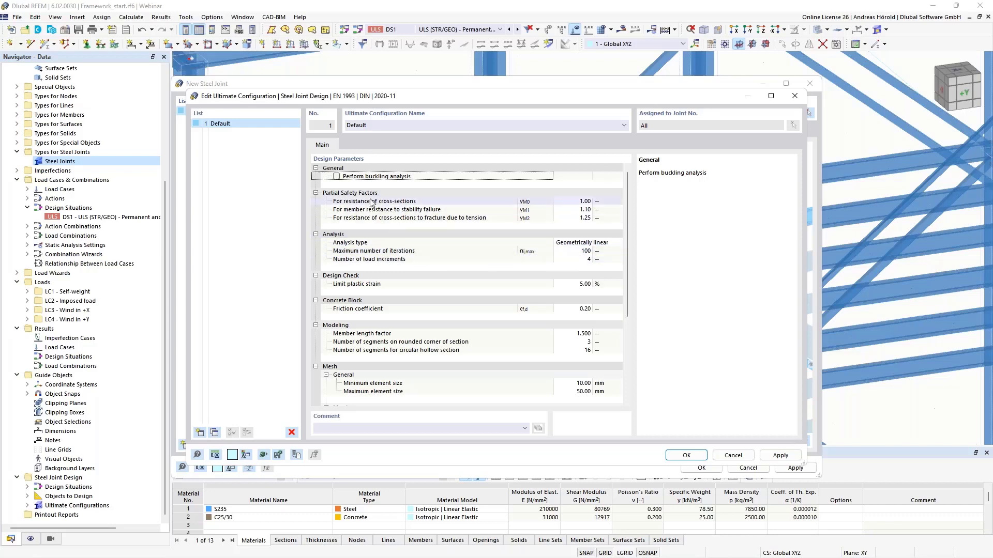
left_click(686, 456)
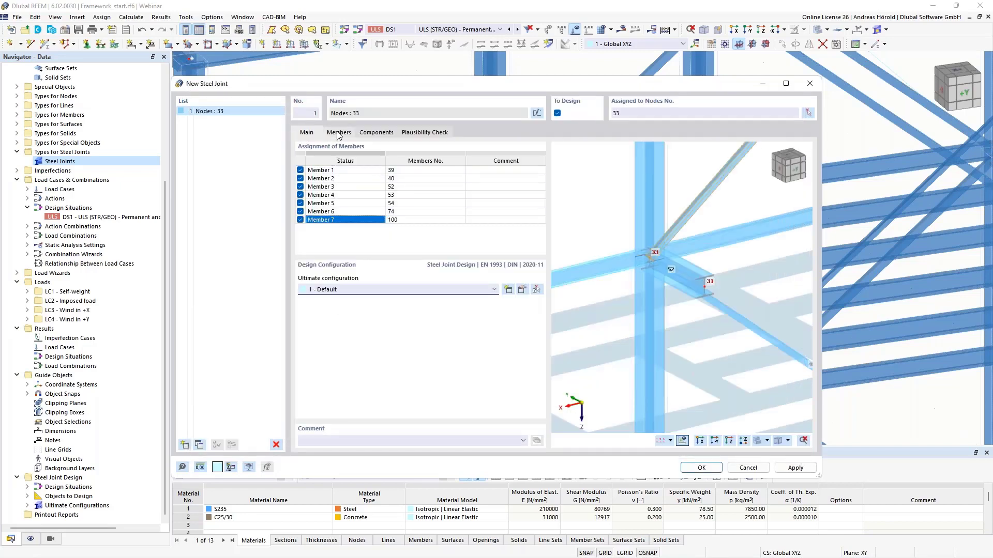
Step: Make Member 5, the column segment below the node, the joint's only member with a supported end
left_click(339, 133)
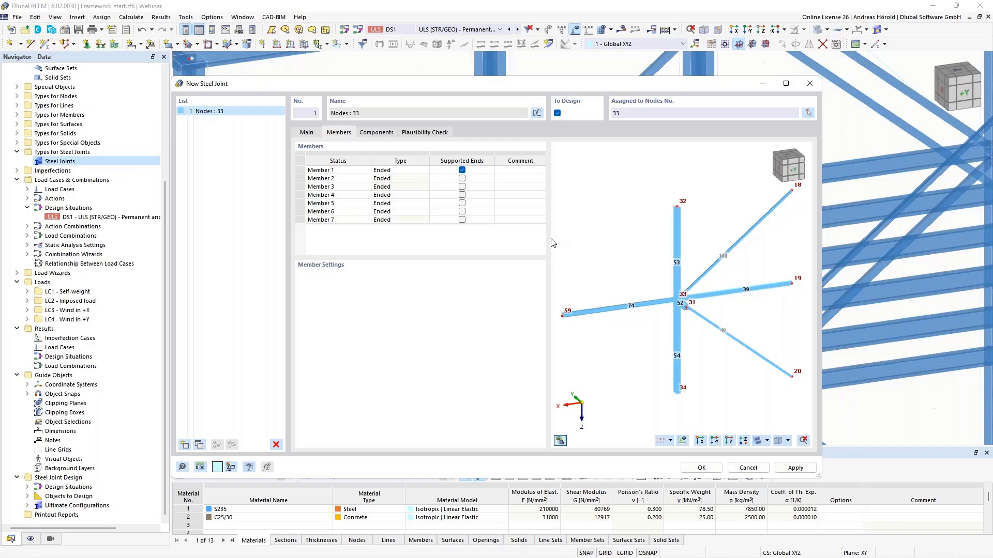
left_click(461, 211)
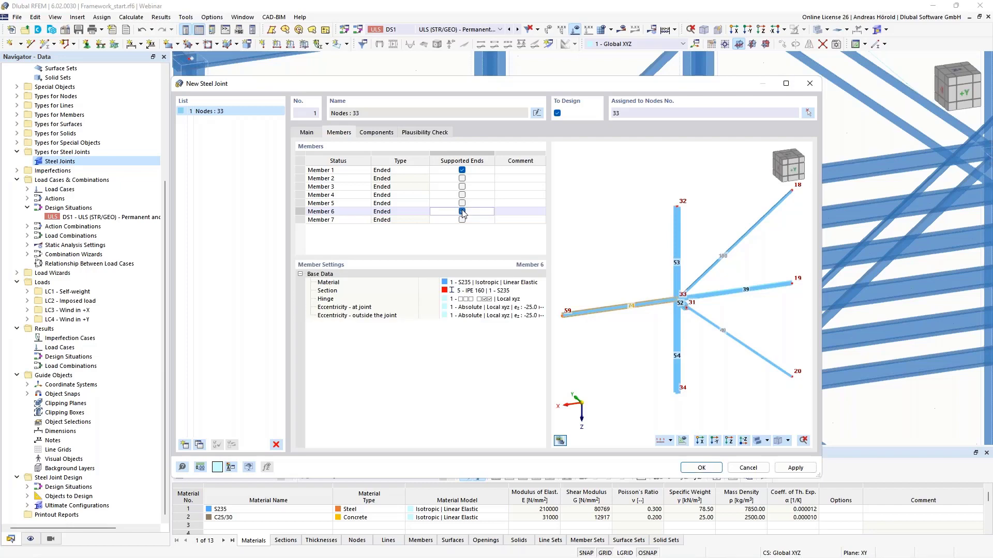
left_click(463, 203)
left_click(461, 211)
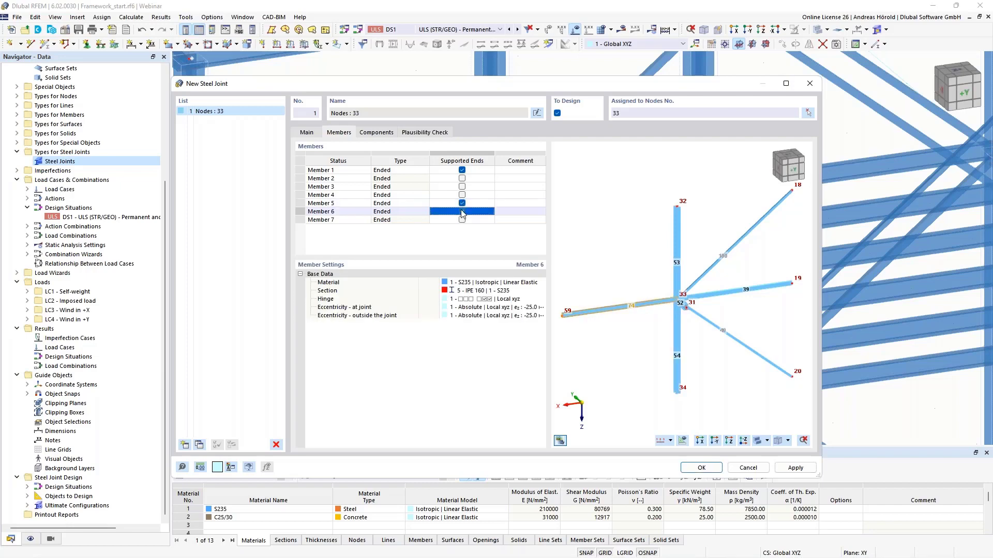
left_click(461, 162)
left_click(462, 170)
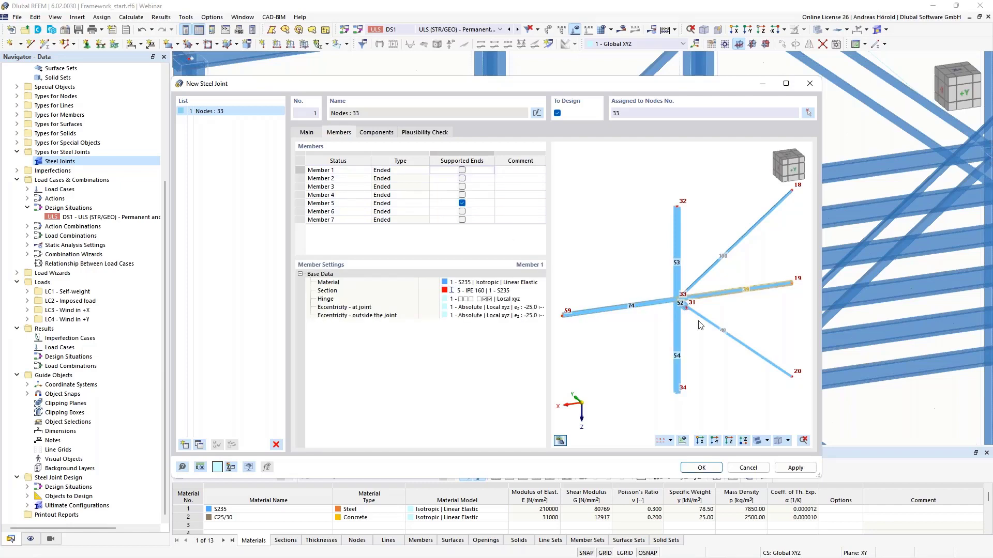
scroll(679, 330, "up", 5)
left_click(493, 205)
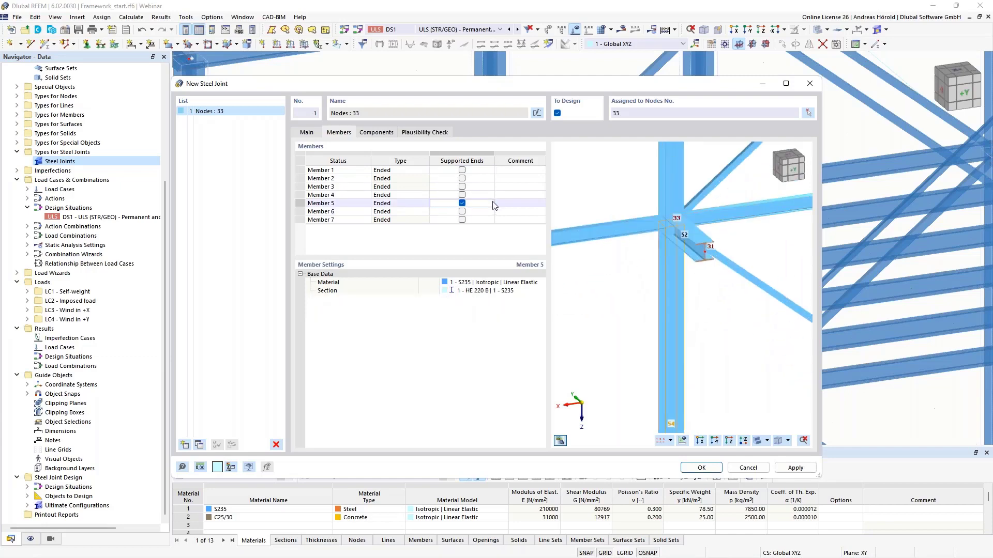
scroll(680, 346, "down", 3)
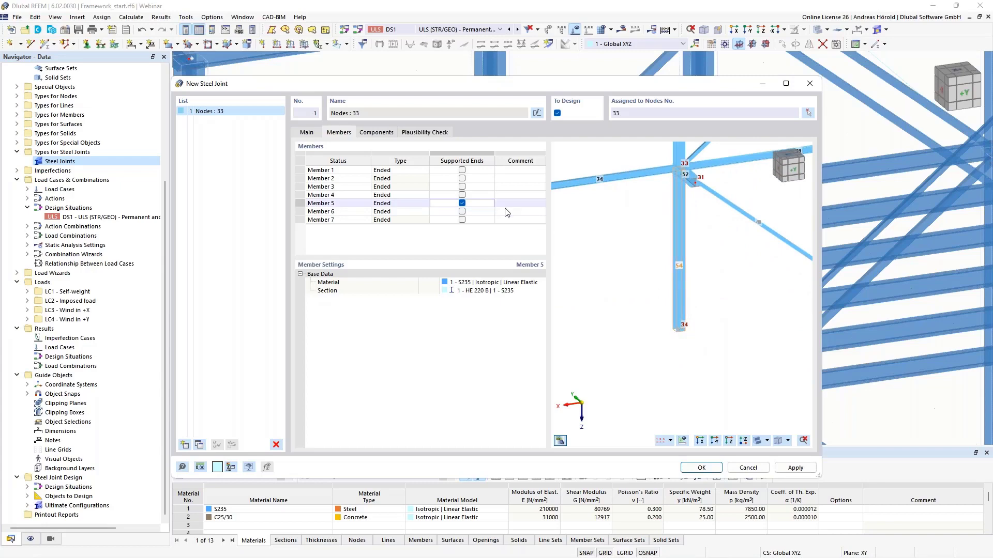
Step: Define column segments Member 4 and Member 5 as continuous through the node, then check the settings of Members 6 and 2
scroll(671, 205, "up", 3)
middle_click_drag(668, 200, 627, 287)
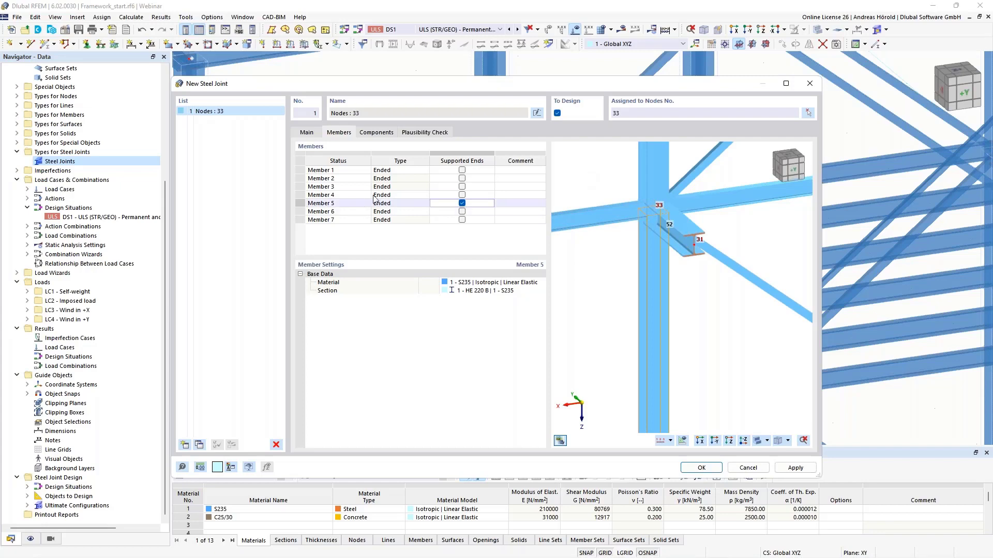
left_click(399, 195)
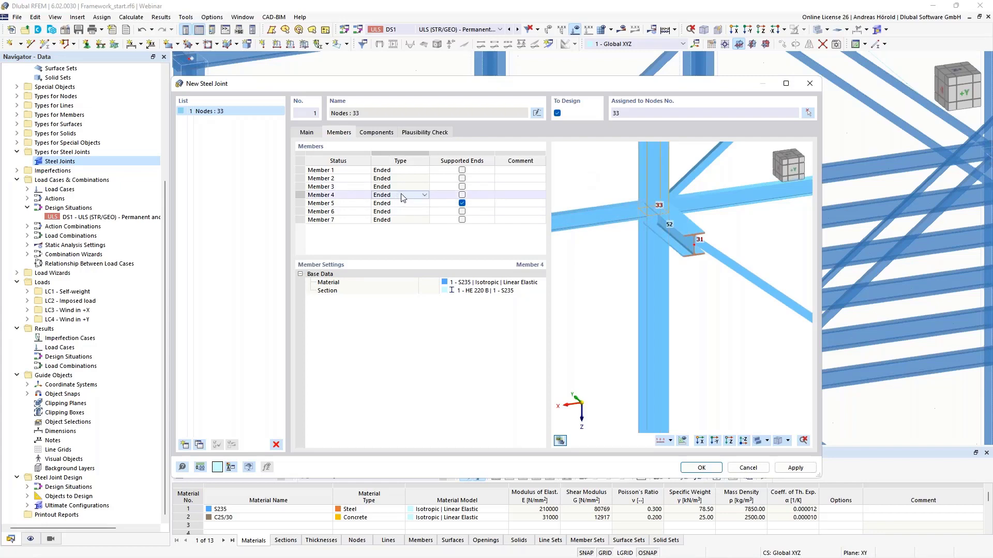
left_click(424, 195)
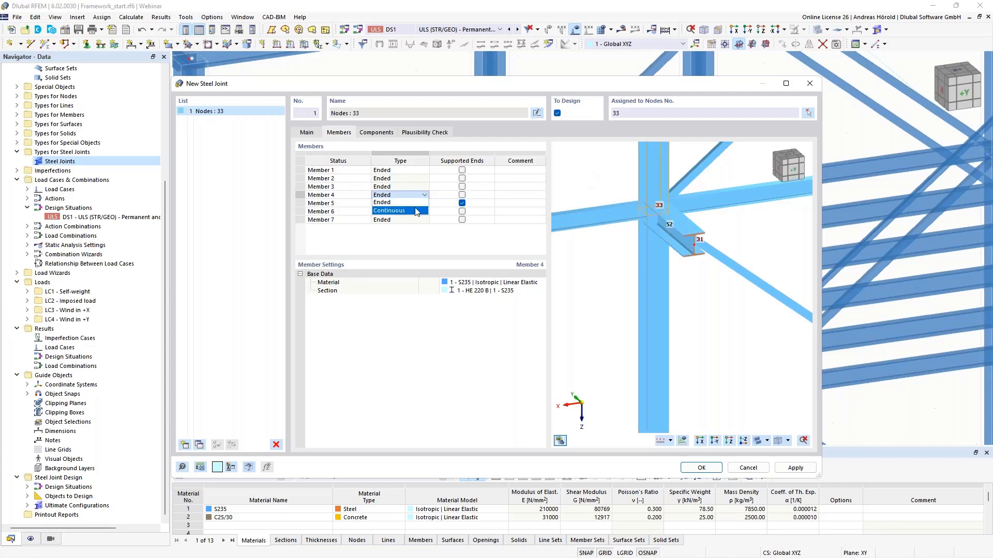
left_click(416, 211)
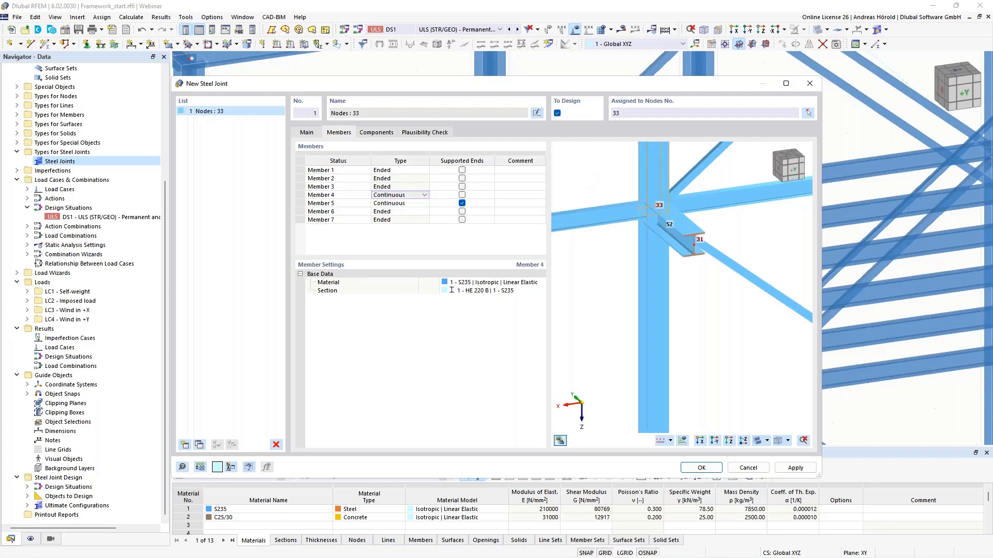
left_click(407, 203)
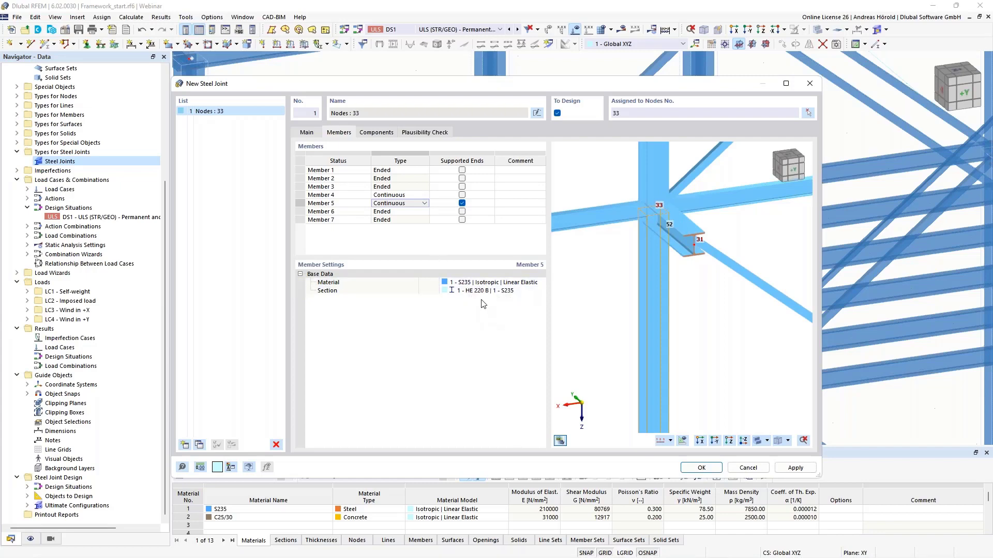
left_click(390, 212)
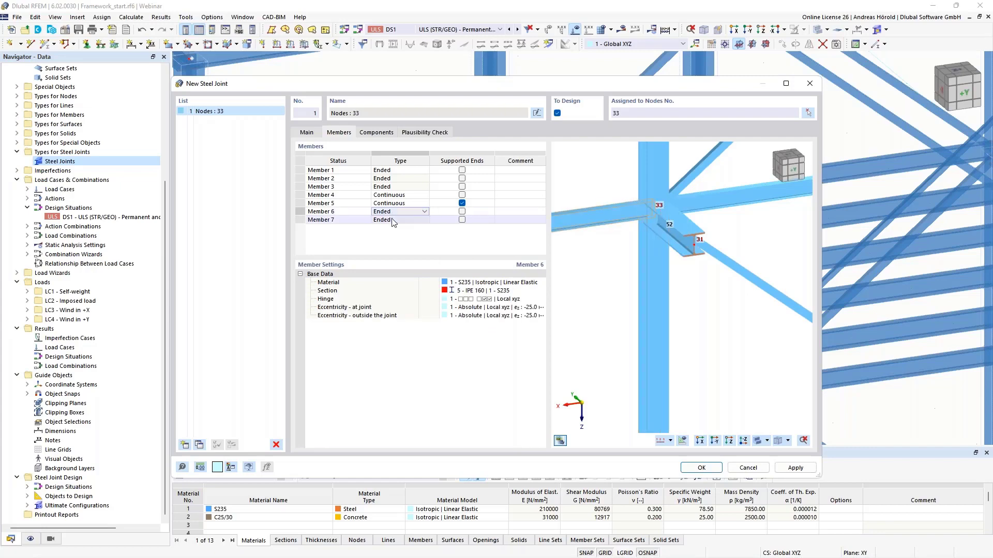
left_click(391, 178)
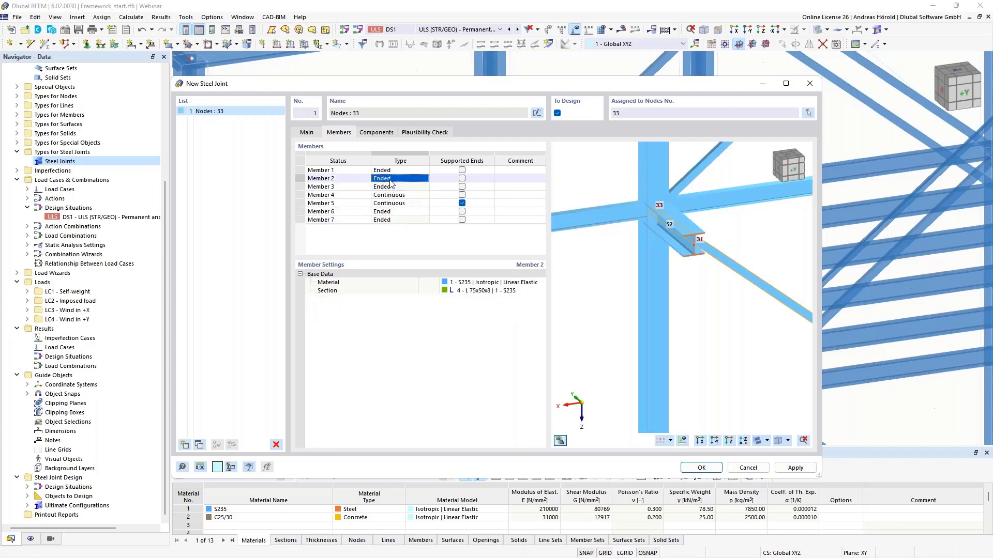
Step: Review the modification, stiffening, connection and other component types that can be inserted into the joint, then close the selection without adding any
left_click(373, 133)
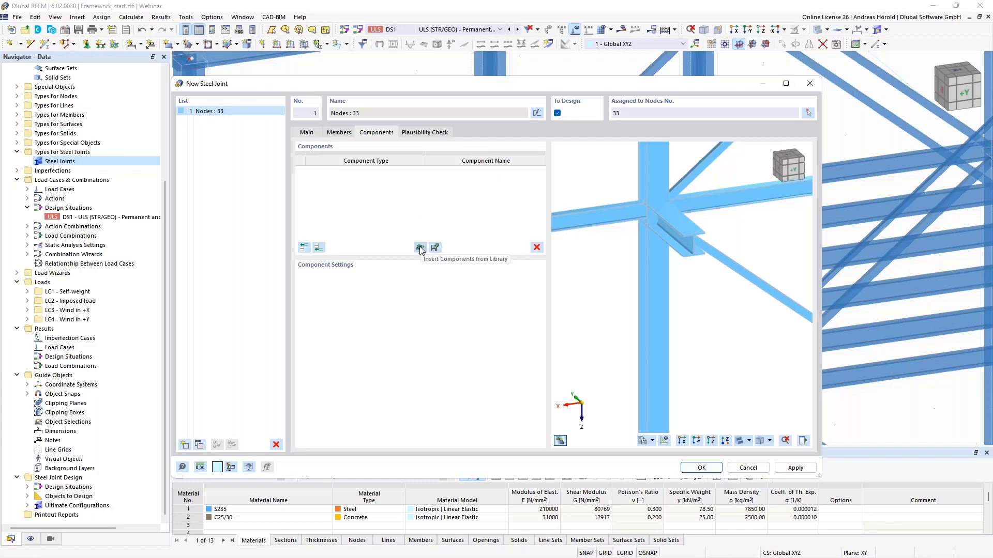
left_click(318, 248)
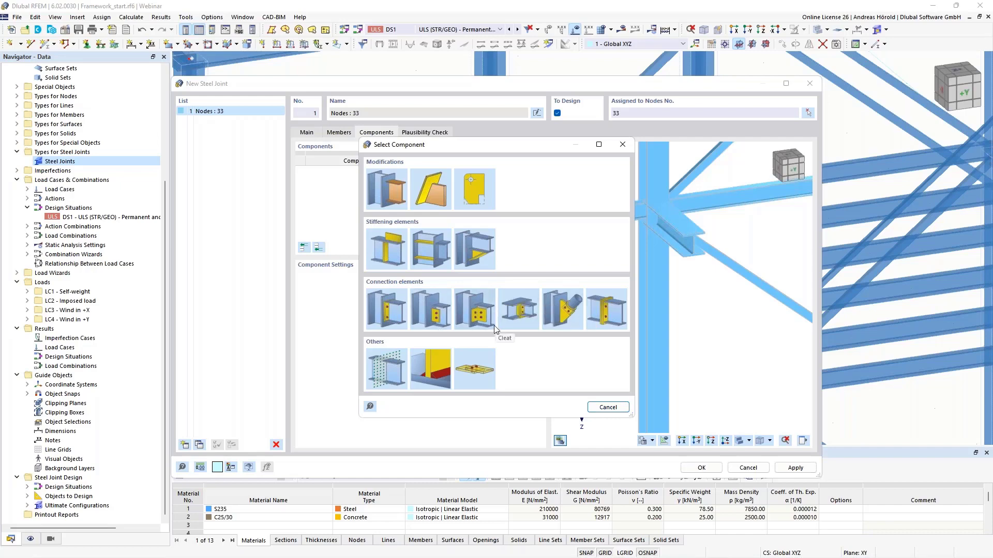
left_click(608, 407)
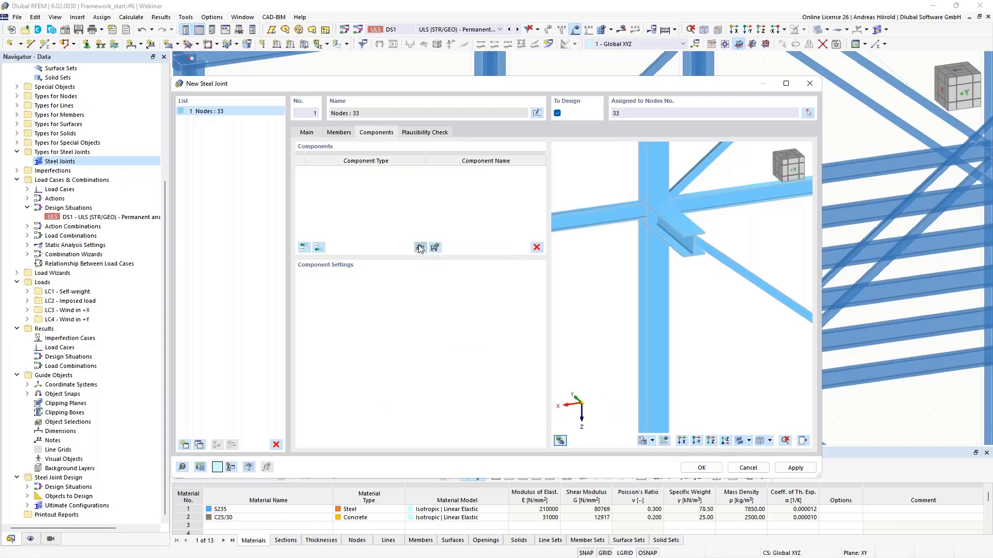
Step: Open the steel joint template library and preview rigid beam-to-column templates with end plates, haunches or welds and column stiffeners
left_click(420, 248)
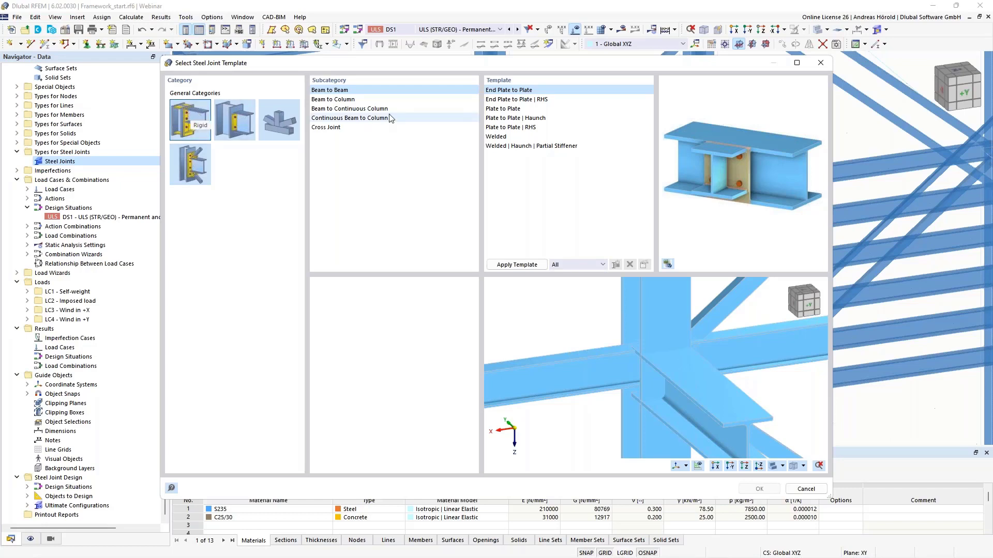
left_click(332, 100)
left_click(522, 109)
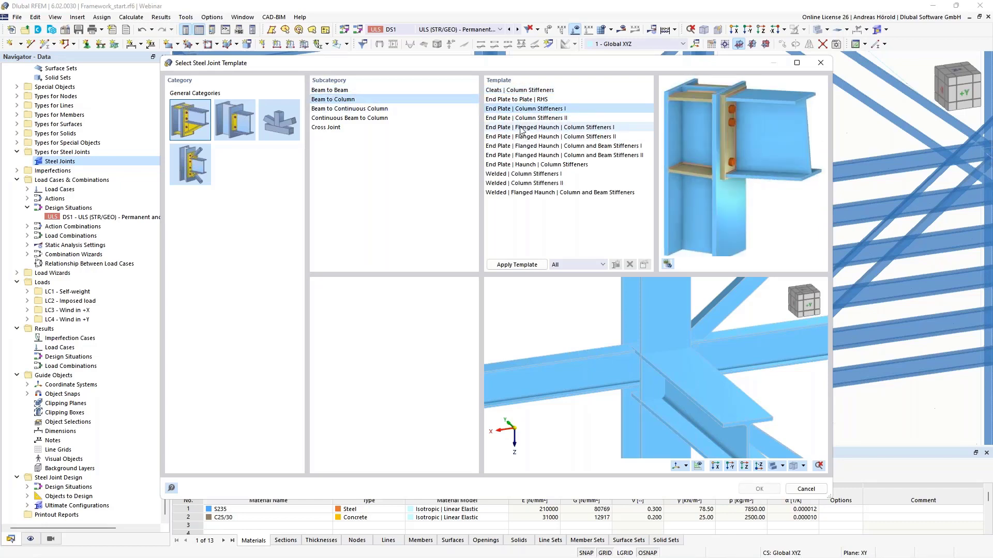
left_click(522, 128)
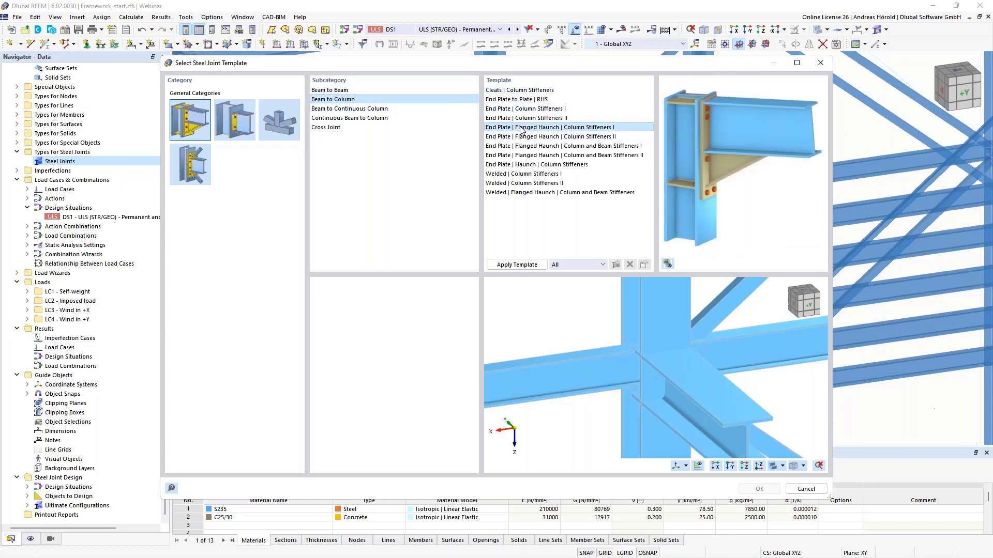
left_click(534, 167)
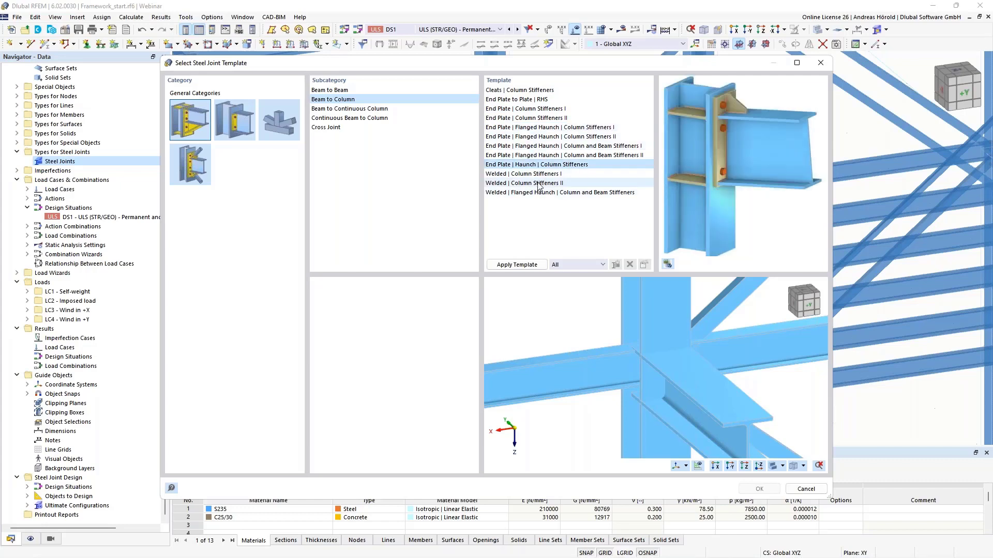
left_click(538, 183)
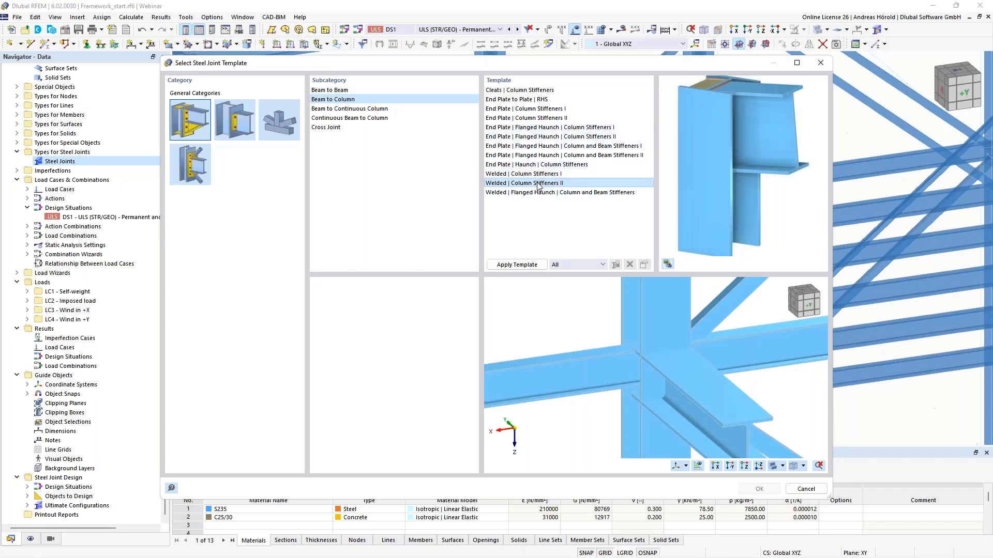
Step: Browse the rigid templates for continuous columns, continuous beams and cross joints, previewing cross joints with haunched and extended end plates
left_click(331, 109)
left_click(336, 119)
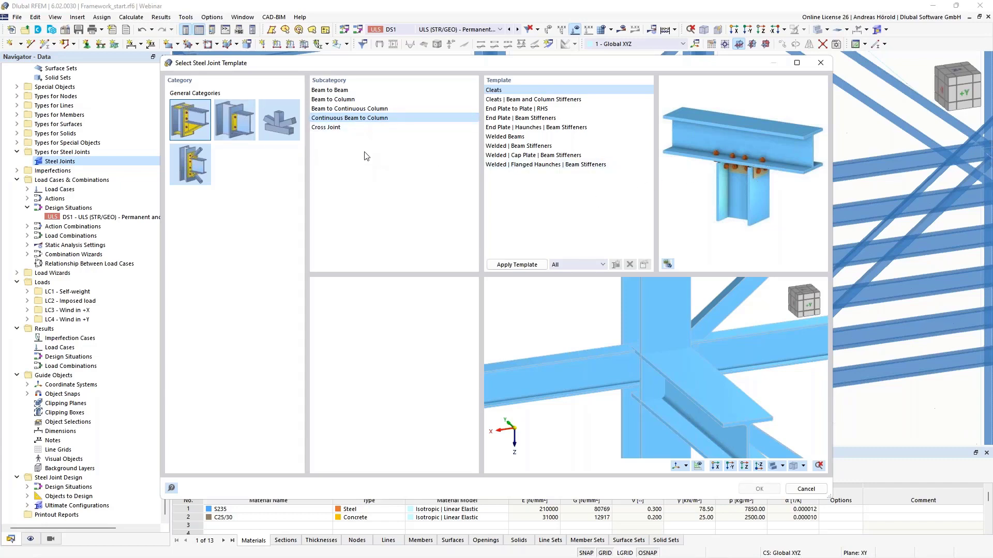
left_click(328, 127)
left_click(527, 137)
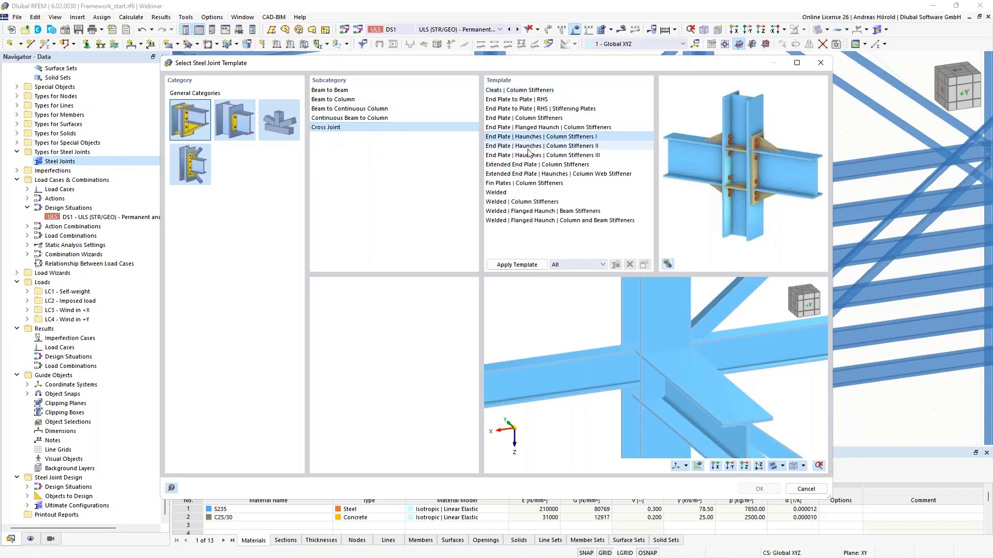
left_click(532, 166)
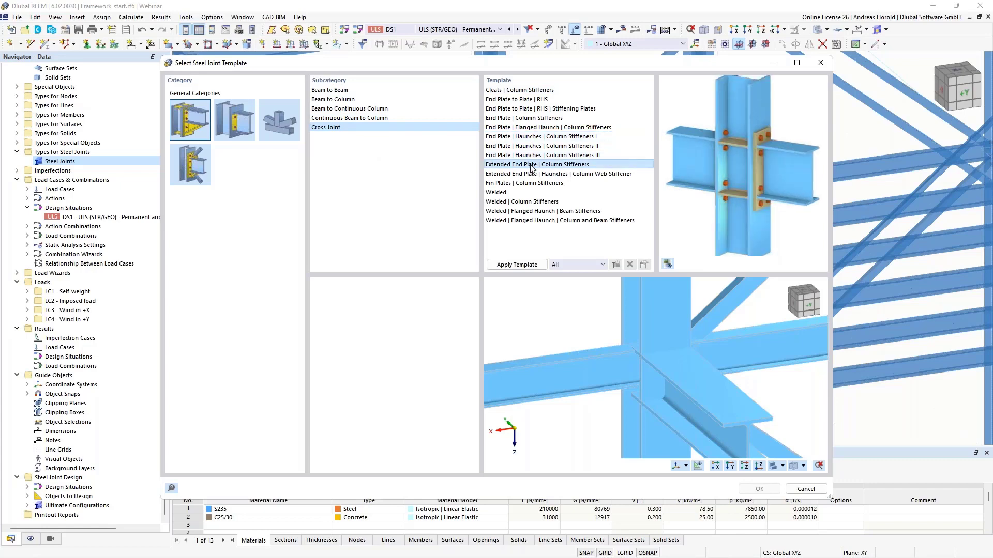
Step: Switch to the second general template category and preview the beam-to-beam Cleats, Fin Plate and Short End Plate connections
left_click(238, 120)
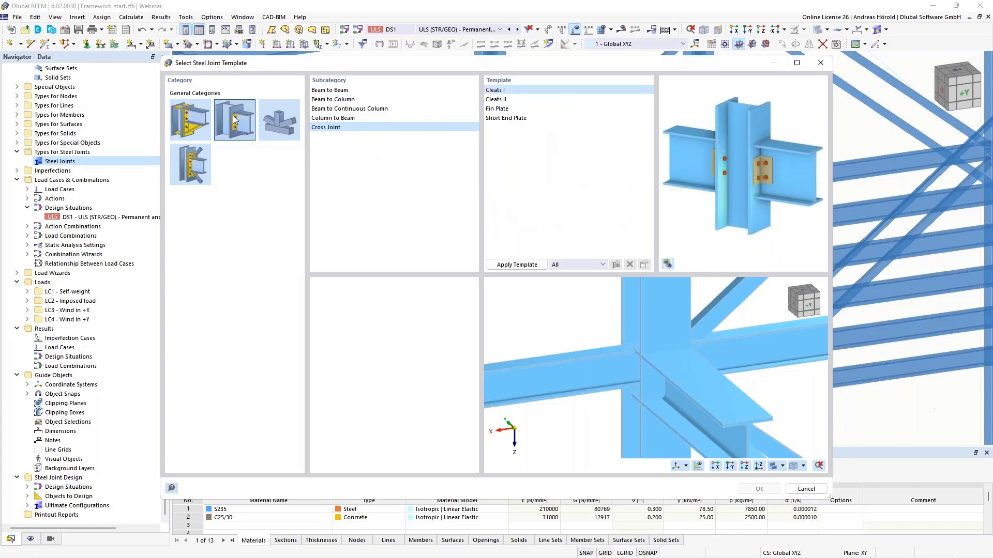
left_click(330, 90)
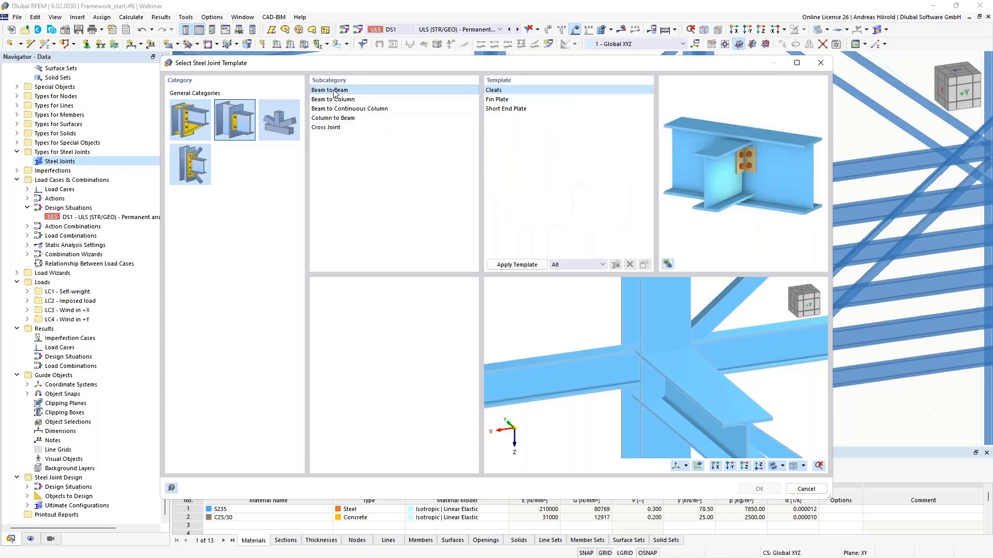
left_click(514, 100)
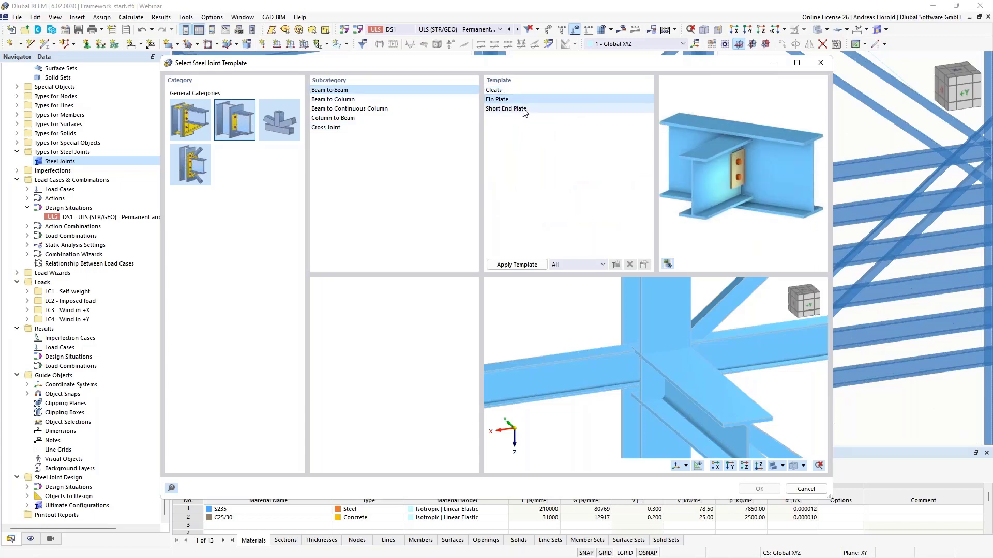
left_click(517, 108)
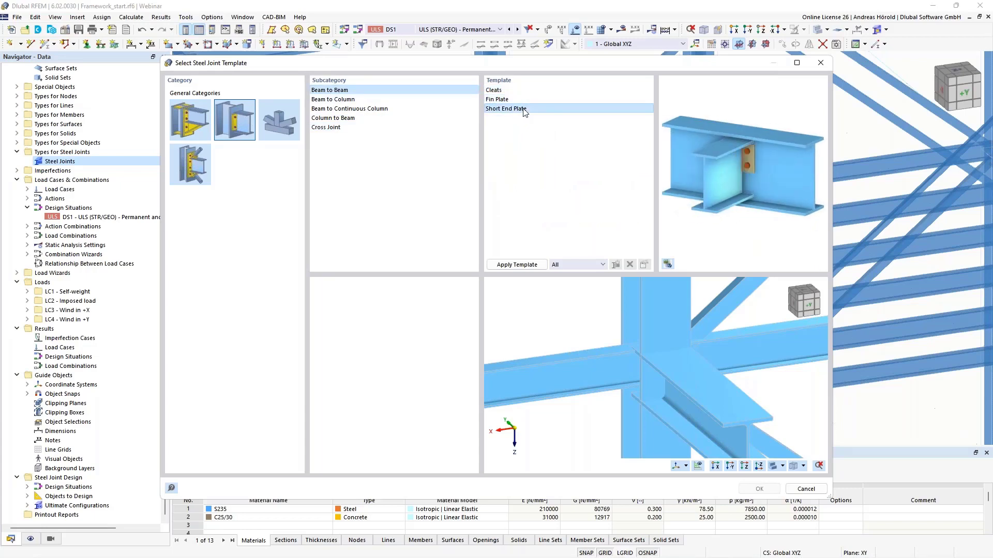
Step: Preview the Cleats I, Cleats II, Fin Plate and Short End Plate templates for a beam to a continuous column
left_click(338, 110)
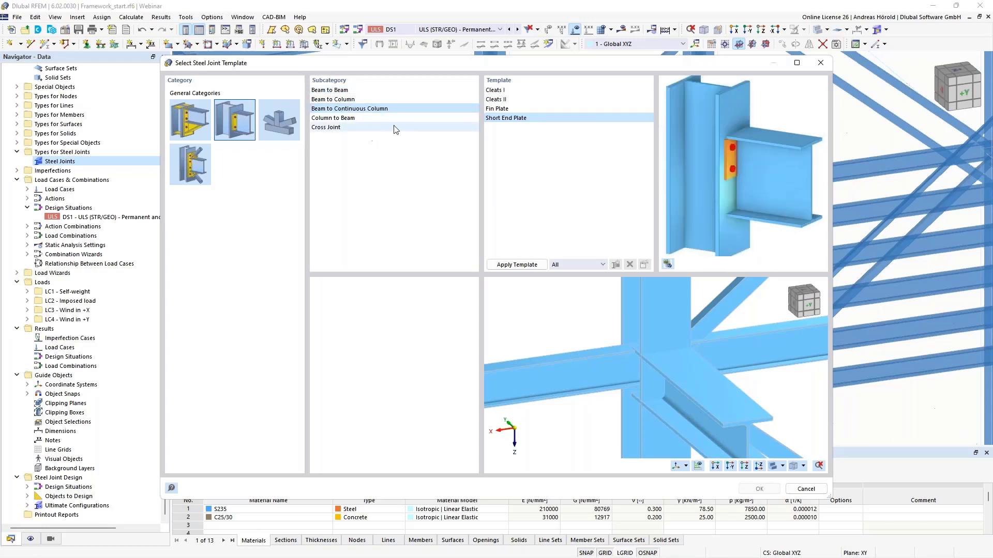
left_click(504, 91)
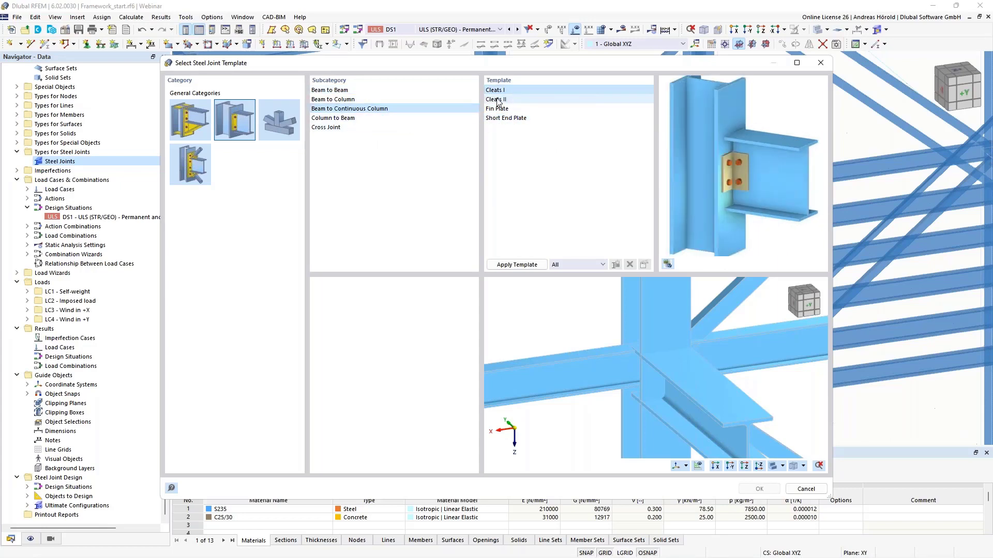
left_click(501, 100)
left_click(500, 117)
left_click(500, 109)
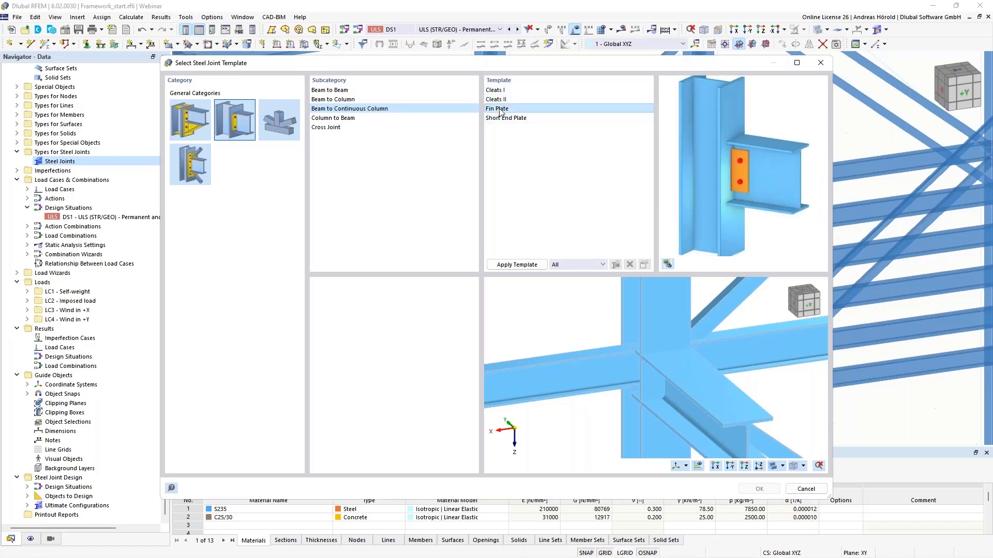
left_click(508, 119)
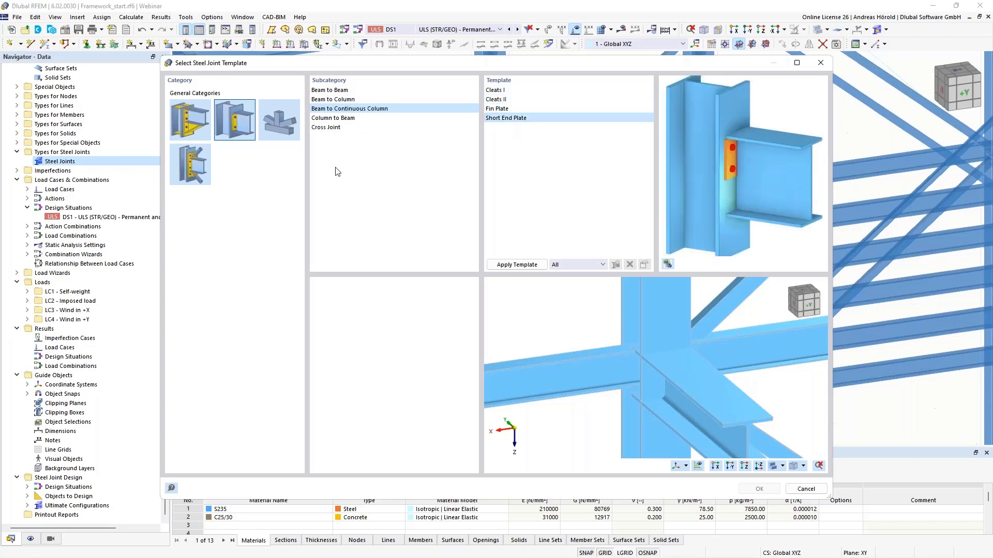
Step: Browse the truss joint templates, previewing the K joint variants and the welded RHS versions of the T and X joints
left_click(278, 121)
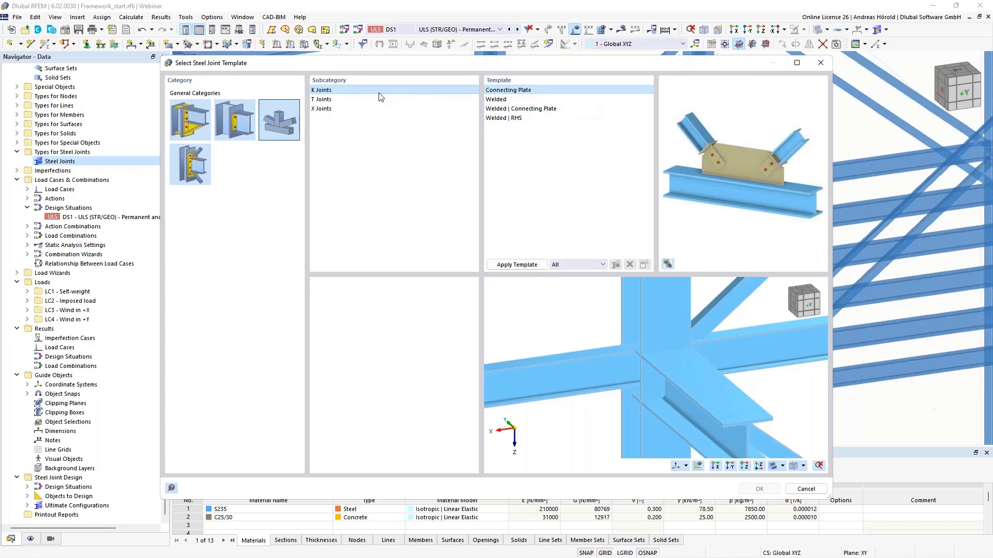
left_click(499, 100)
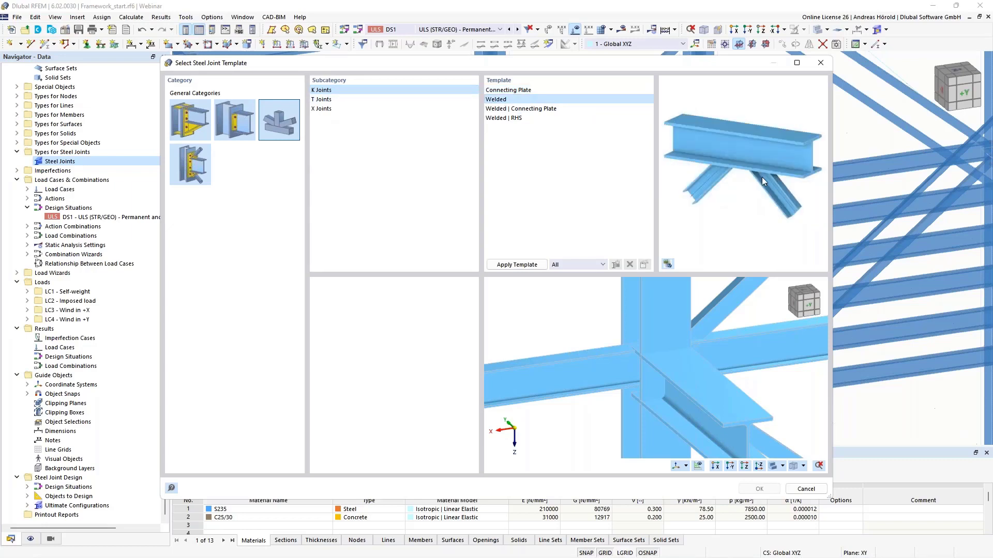
left_click(516, 111)
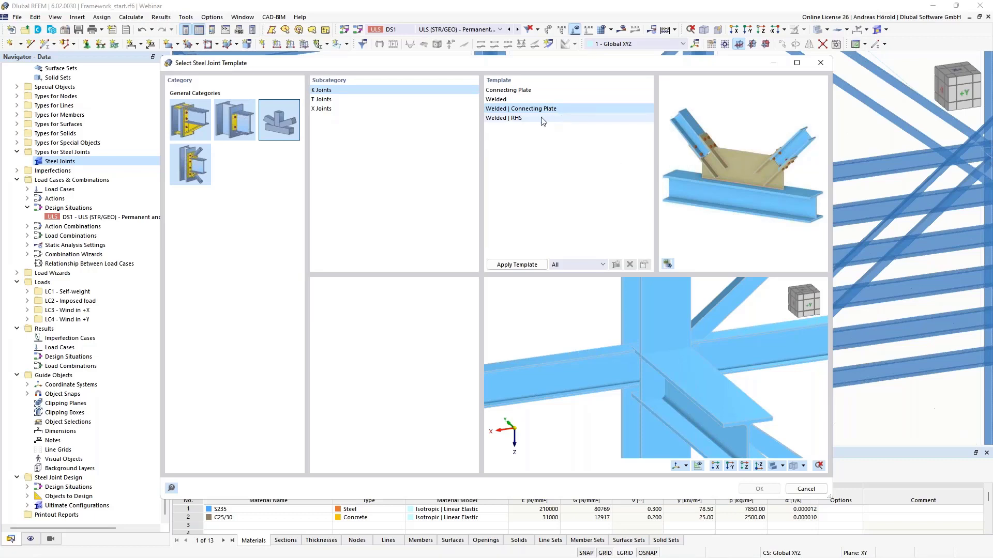
left_click(517, 119)
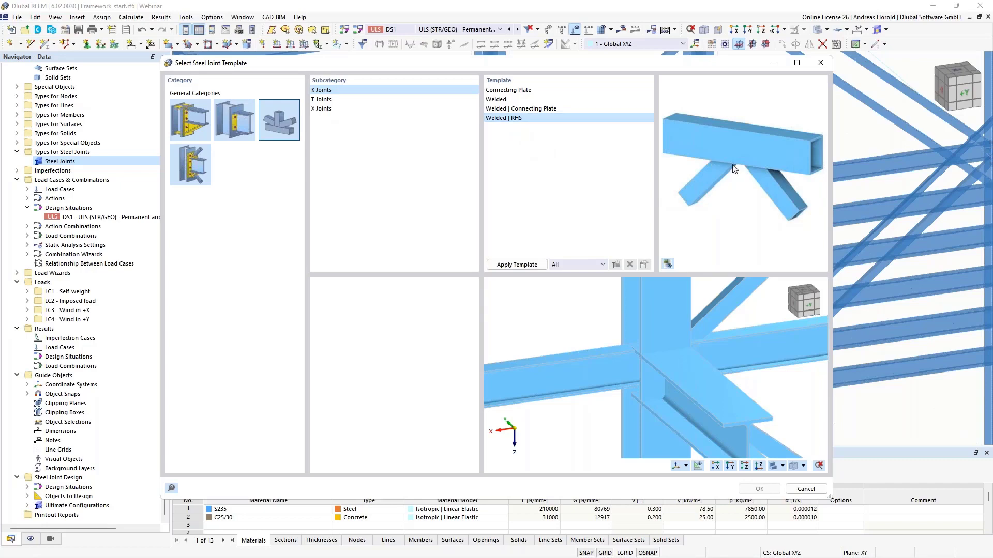
left_click(325, 101)
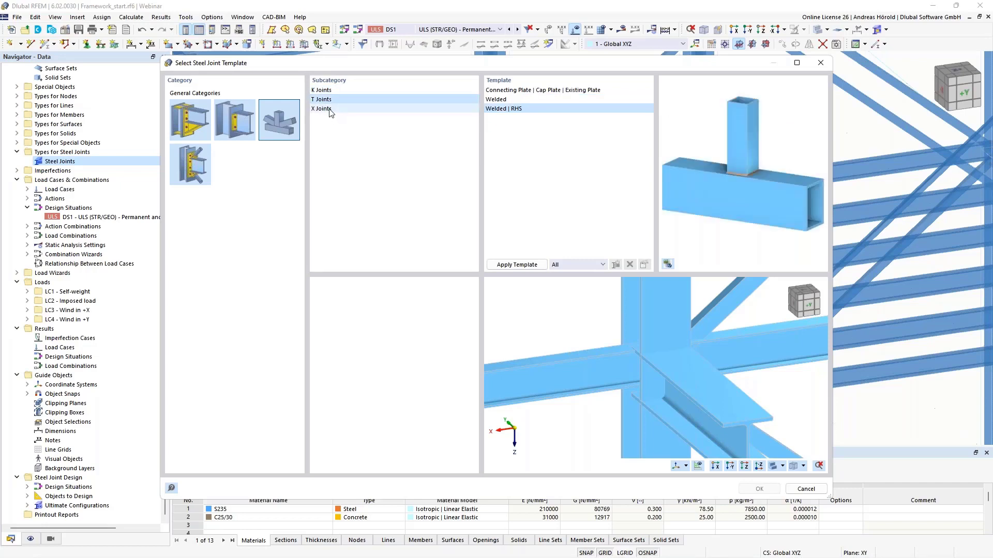
left_click(330, 109)
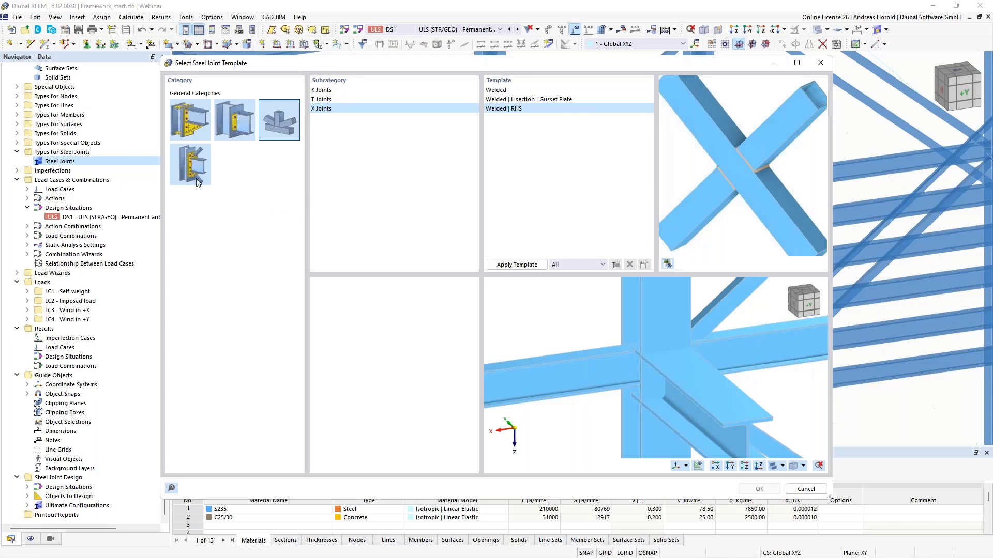
Step: Preview the beam-and-brace templates with end plate, haunch and fin plate for beam to column and beam to continuous column joints
left_click(189, 165)
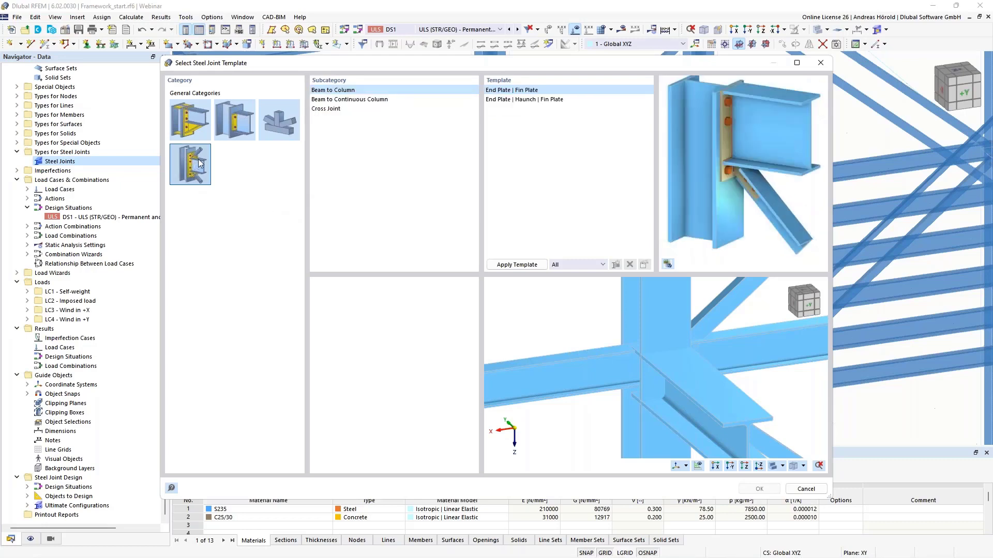
left_click(514, 100)
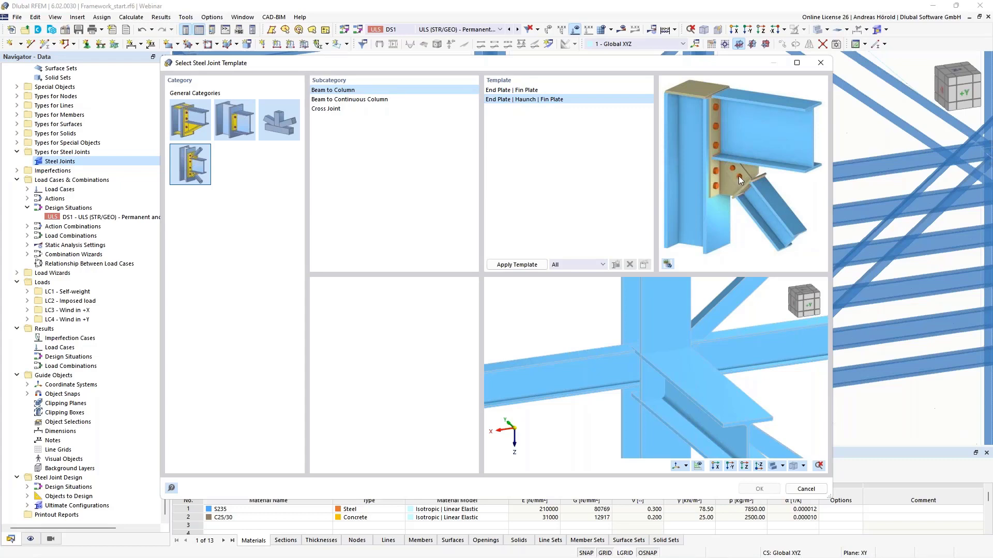
left_click(367, 101)
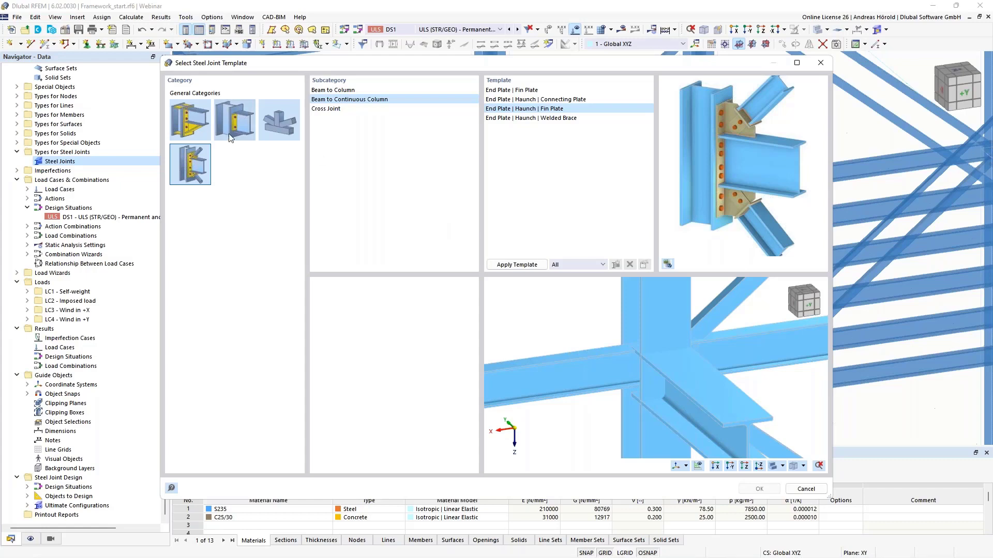
Step: Apply the "End Plate | Flanged Haunch | Column Stiffeners" template for a beam to continuous column and accept it for the joint
left_click(187, 122)
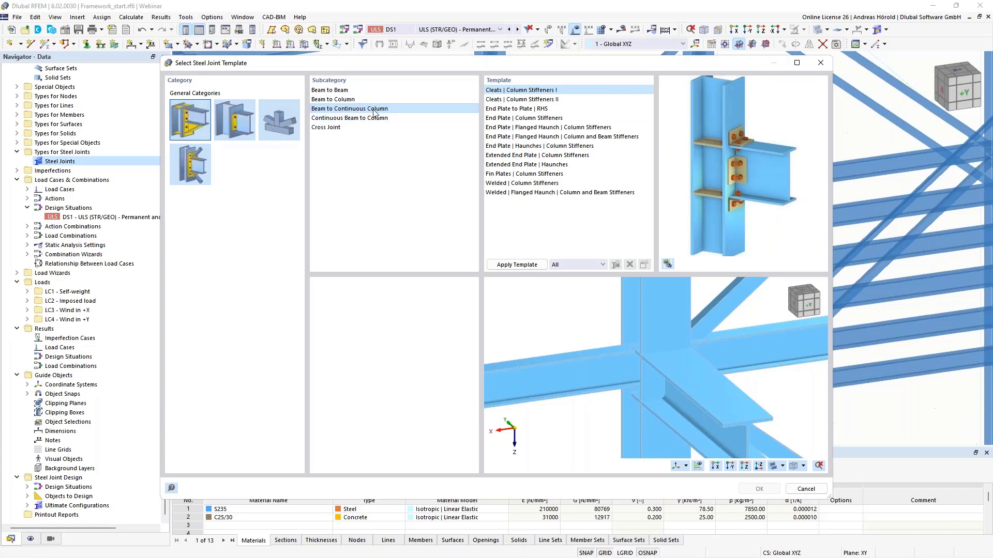
left_click(520, 129)
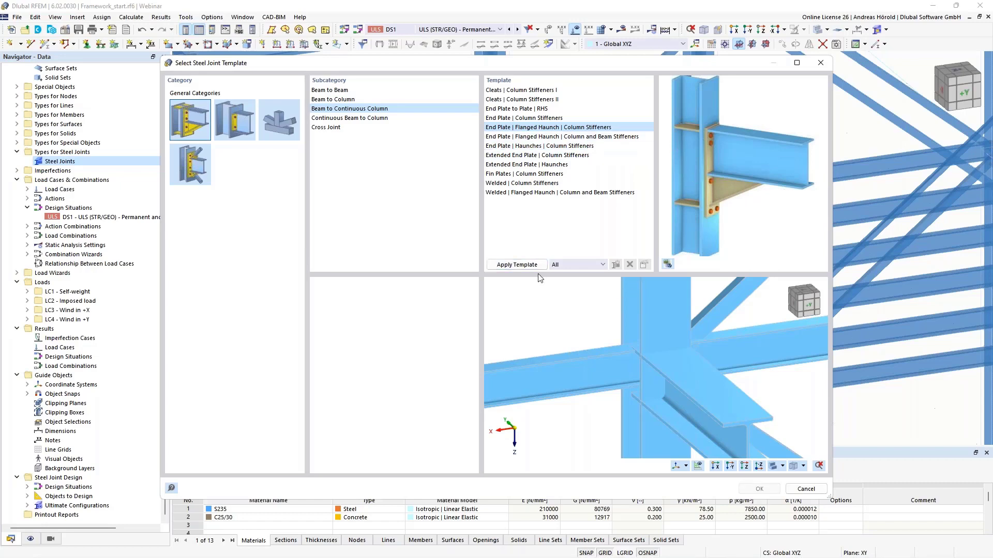
left_click(504, 264)
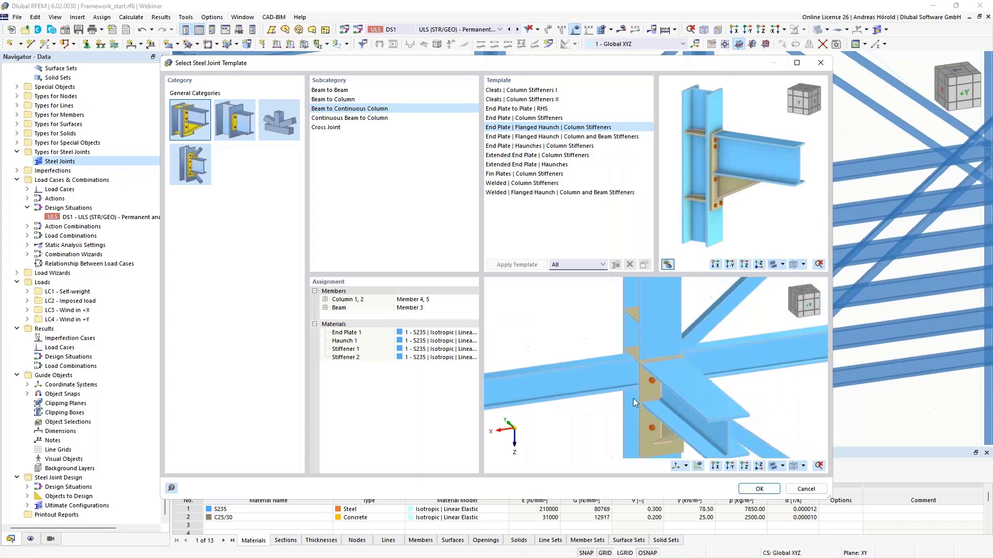
scroll(633, 398, "down", 2)
middle_click_drag(638, 413, 661, 385, "ctrl")
scroll(696, 414, "up", 3)
scroll(686, 360, "down", 2)
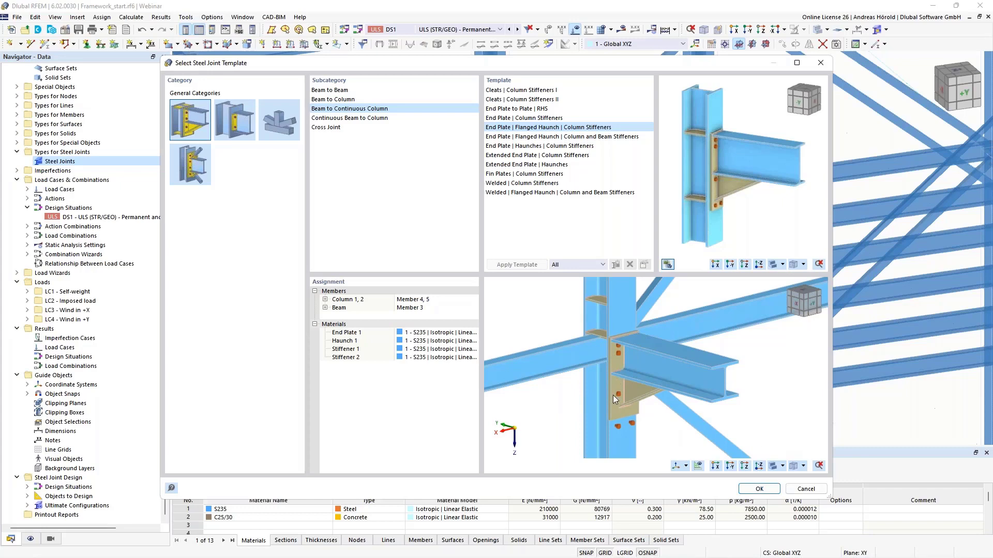
left_click(757, 489)
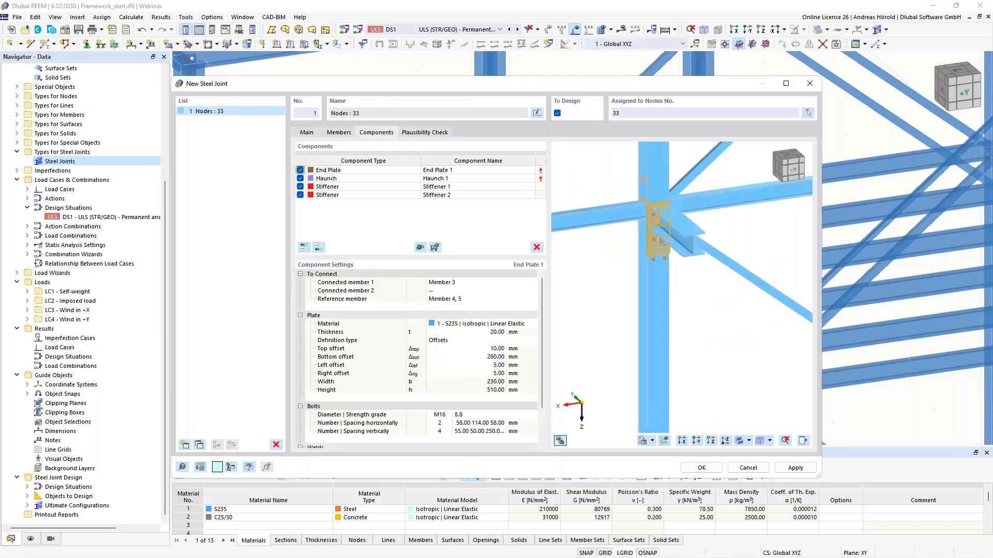
Step: Enlarge and reposition the New Steel Joint dialog so the component settings and joint preview have more room
scroll(685, 214, "up", 5)
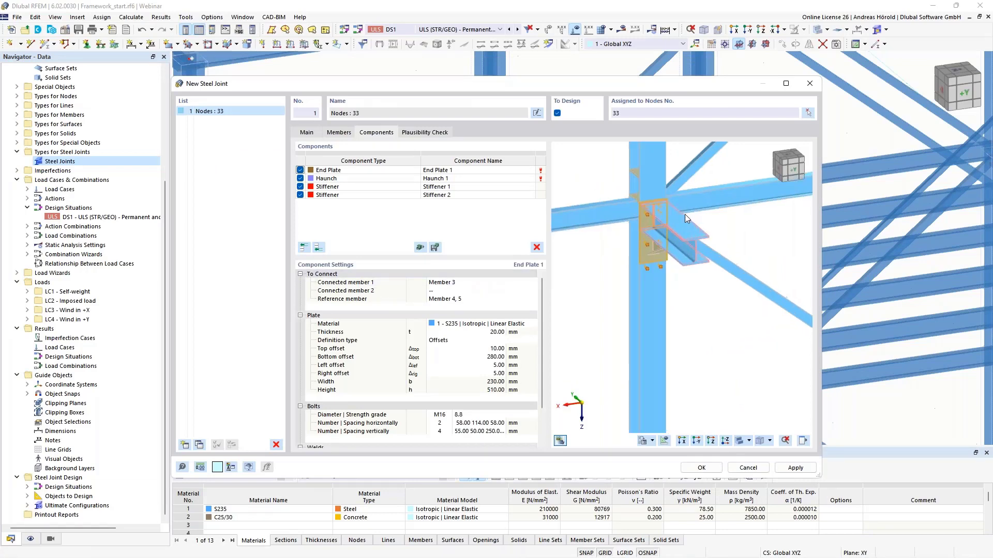
middle_click_drag(696, 305, 682, 258, "ctrl")
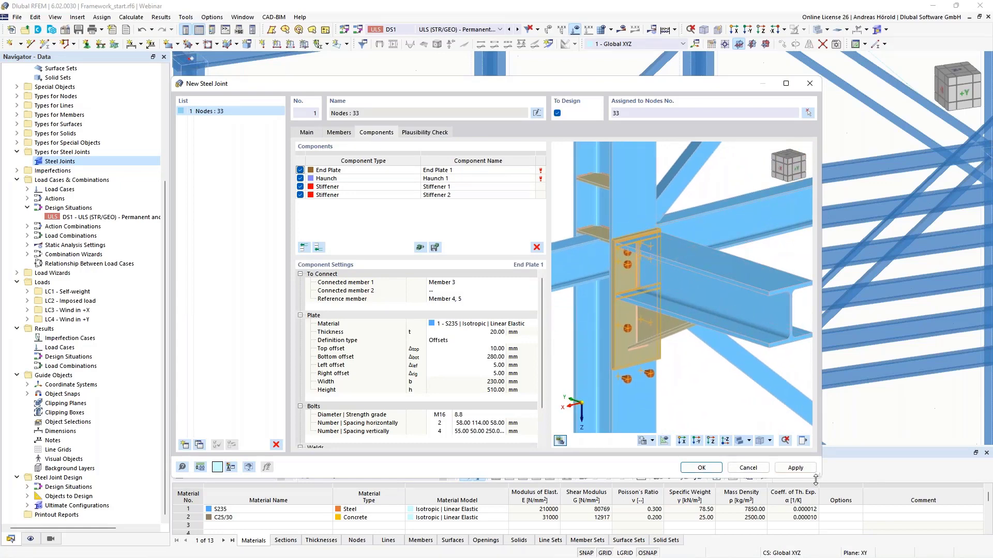
left_click_drag(816, 480, 988, 557)
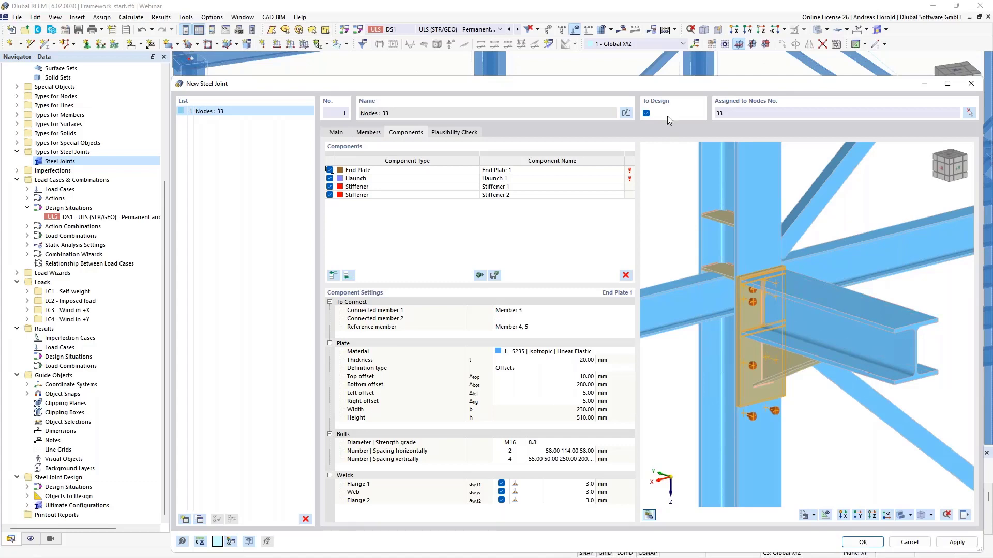
left_click_drag(663, 92, 528, 53)
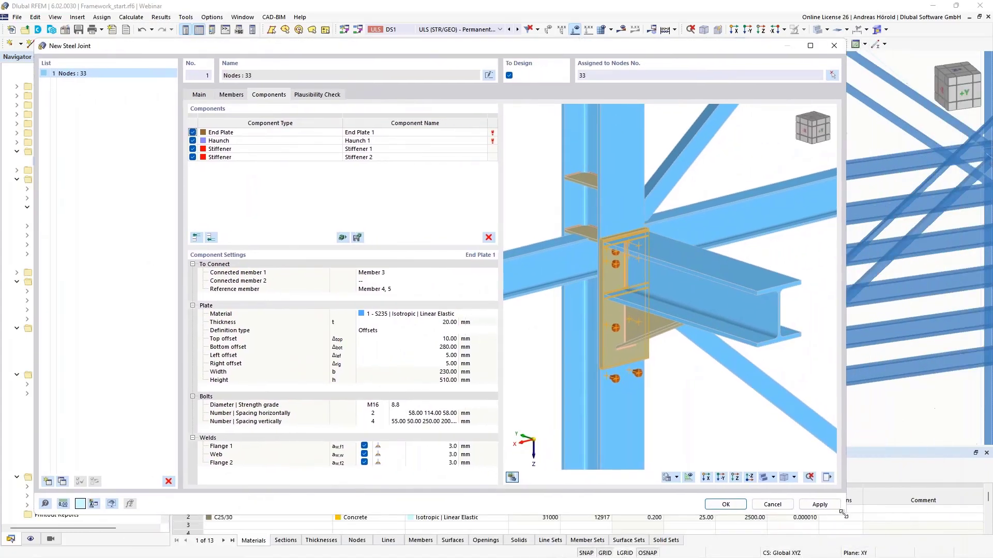
left_click_drag(865, 519, 927, 538)
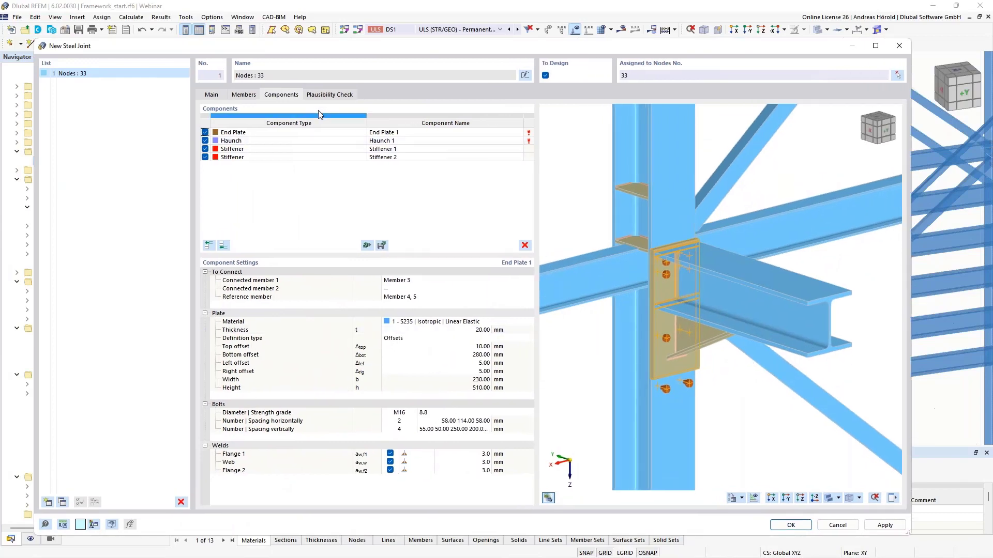
Step: Set the end plate's thickness to 15 mm and its bottom offset to 210 mm
left_click(394, 132)
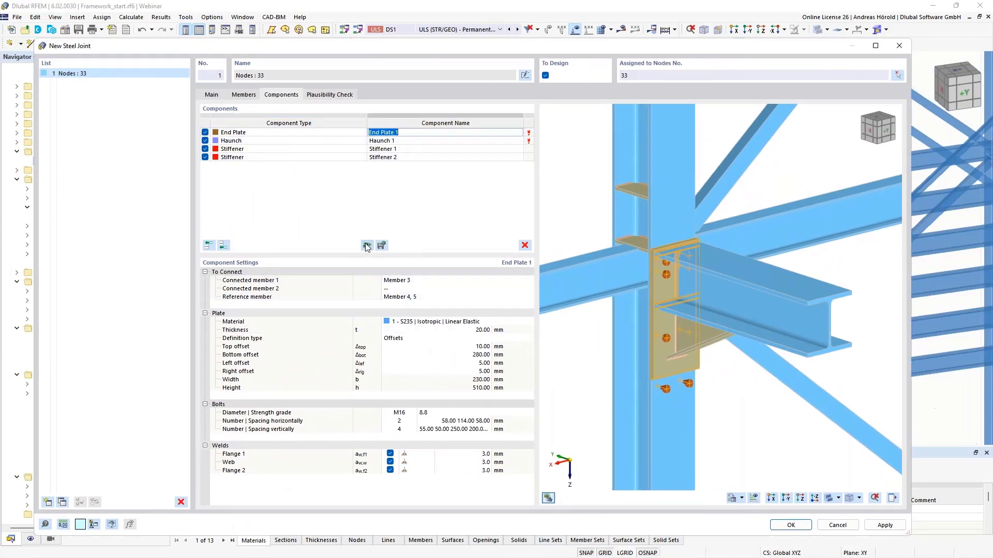
left_click(425, 288)
left_click(423, 281)
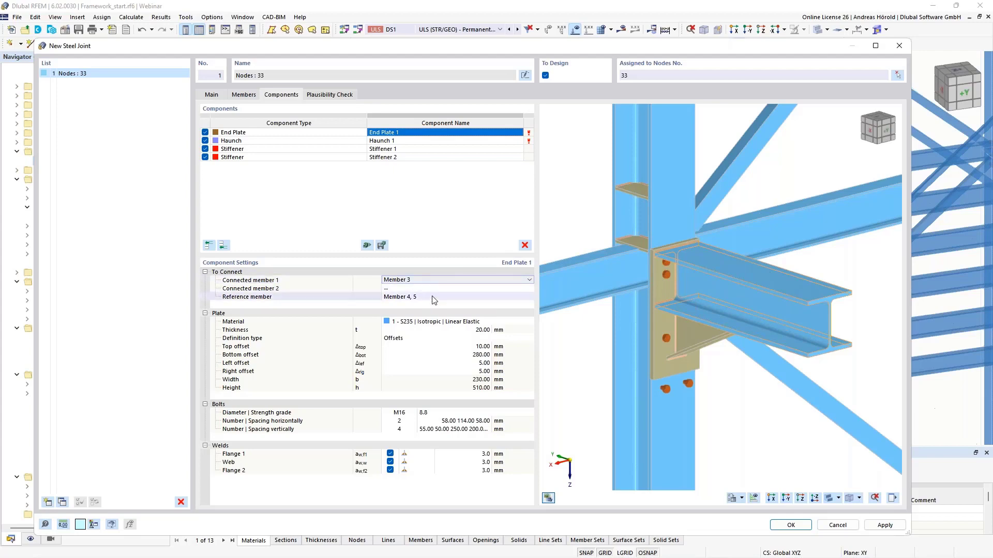
left_click(454, 298)
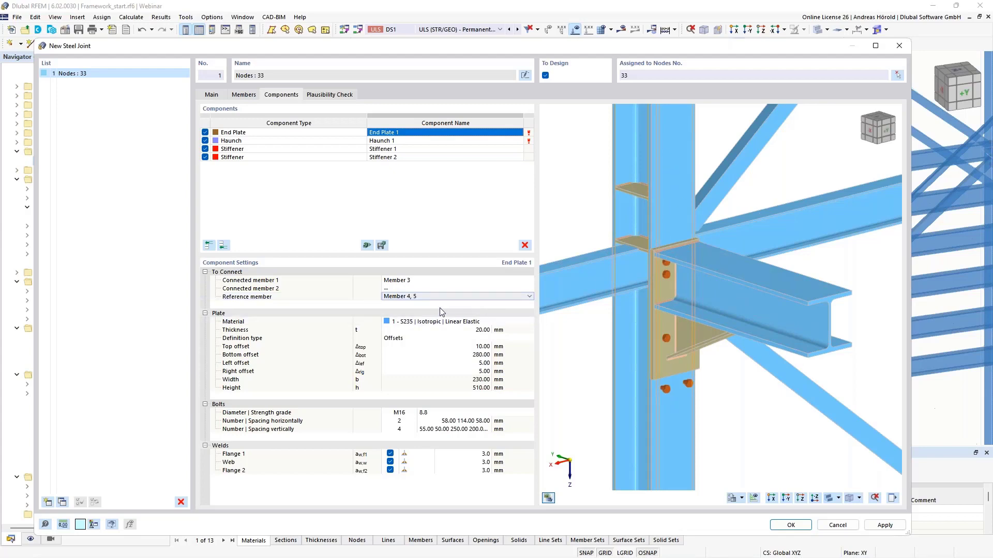
left_click(480, 330)
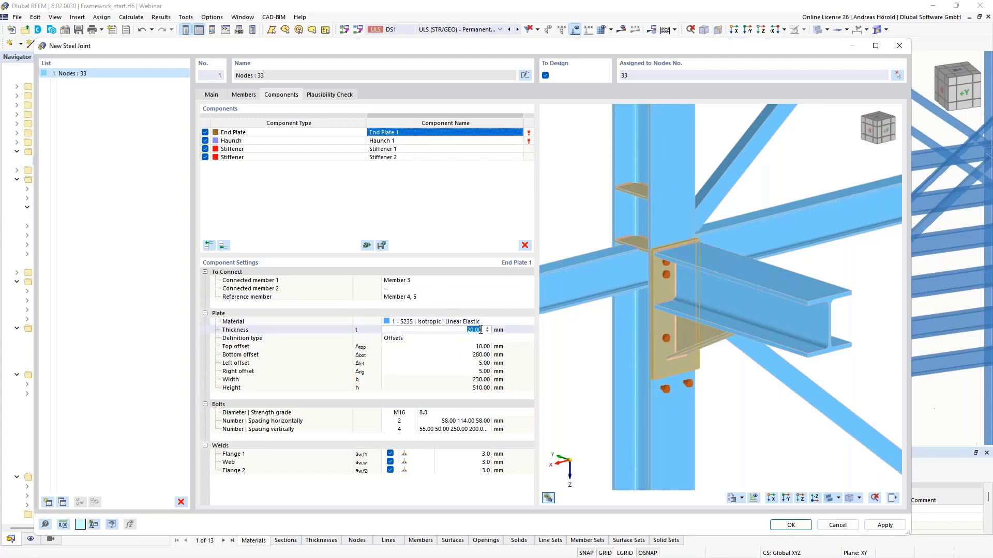
type("15")
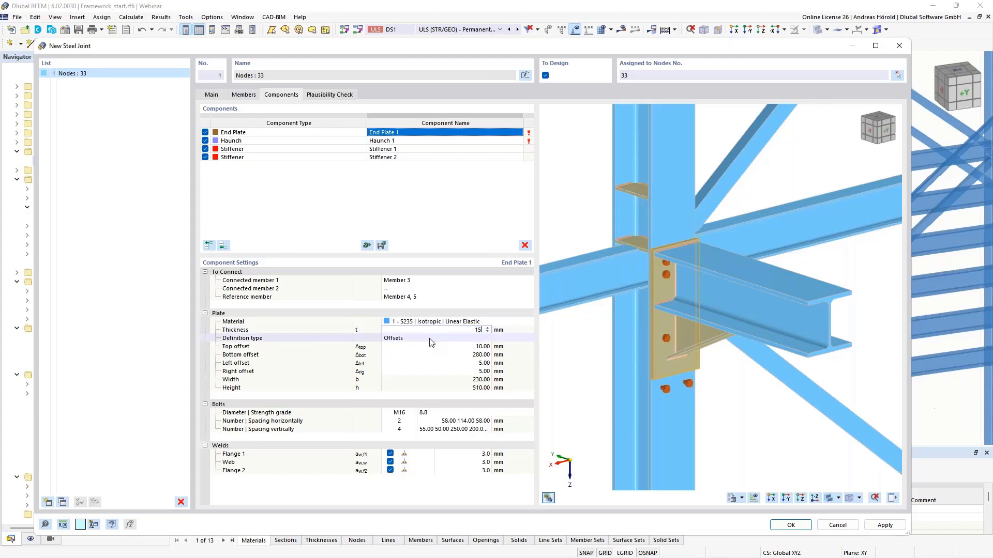
left_click(431, 342)
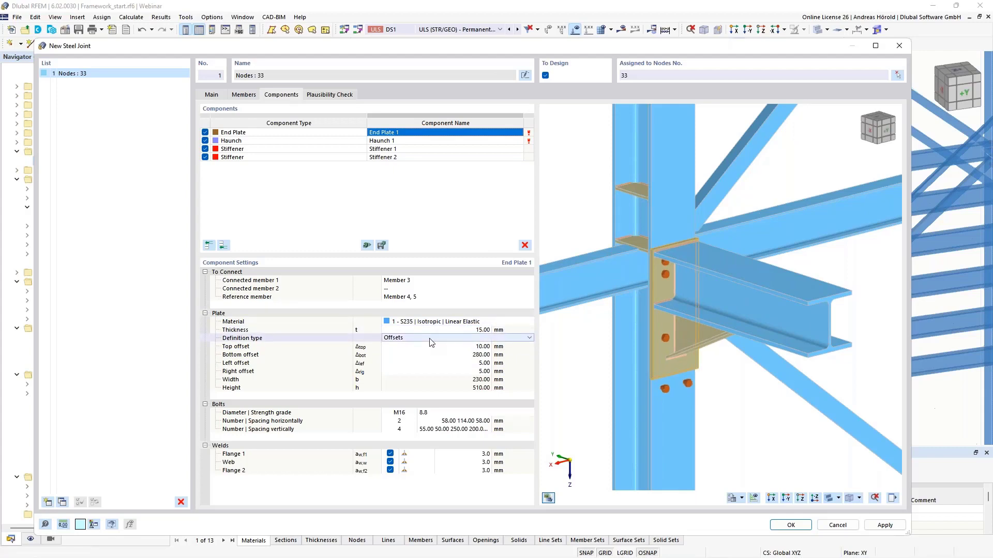
left_click(455, 355)
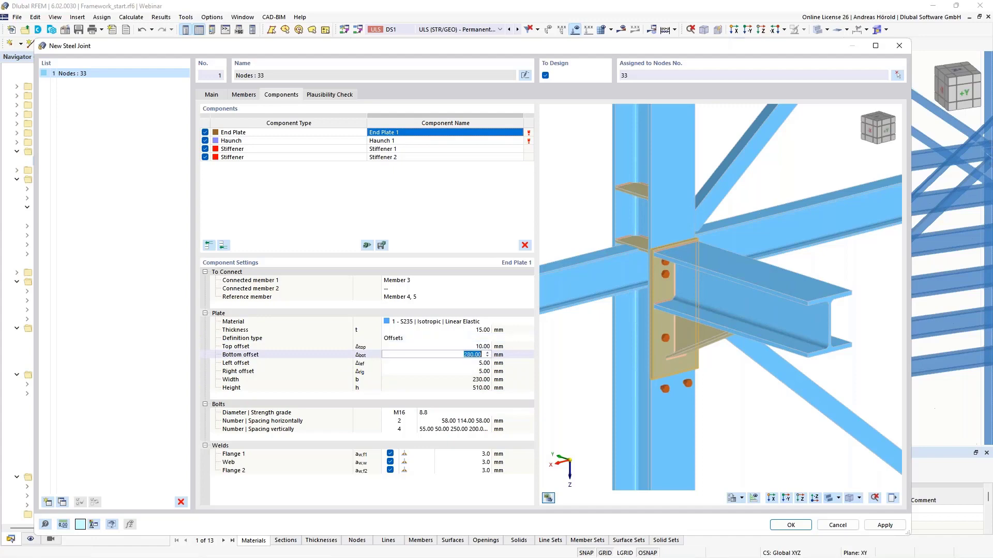
type("210")
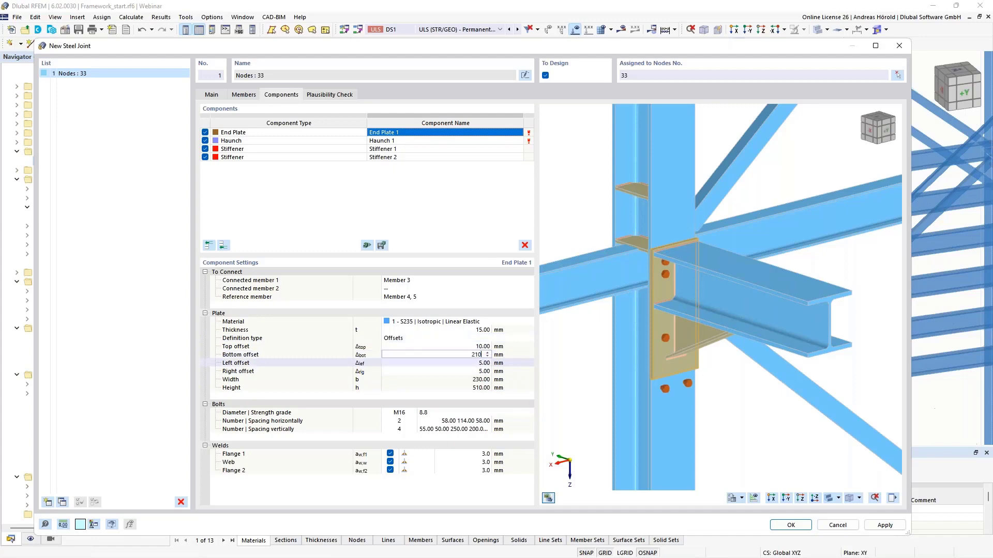
key("Tab")
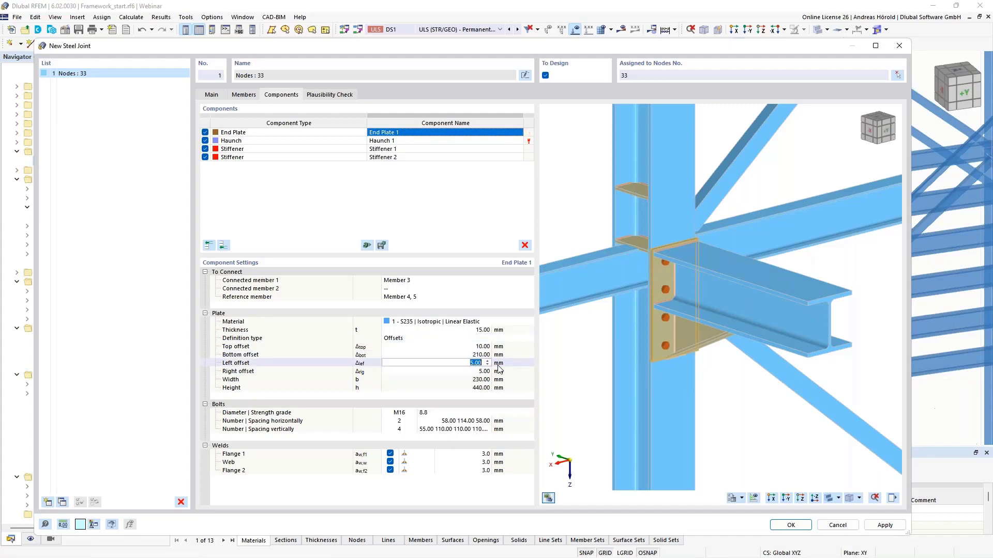
Step: Set the end plate's left and right offsets to 0 mm
scroll(715, 350, "up", 6)
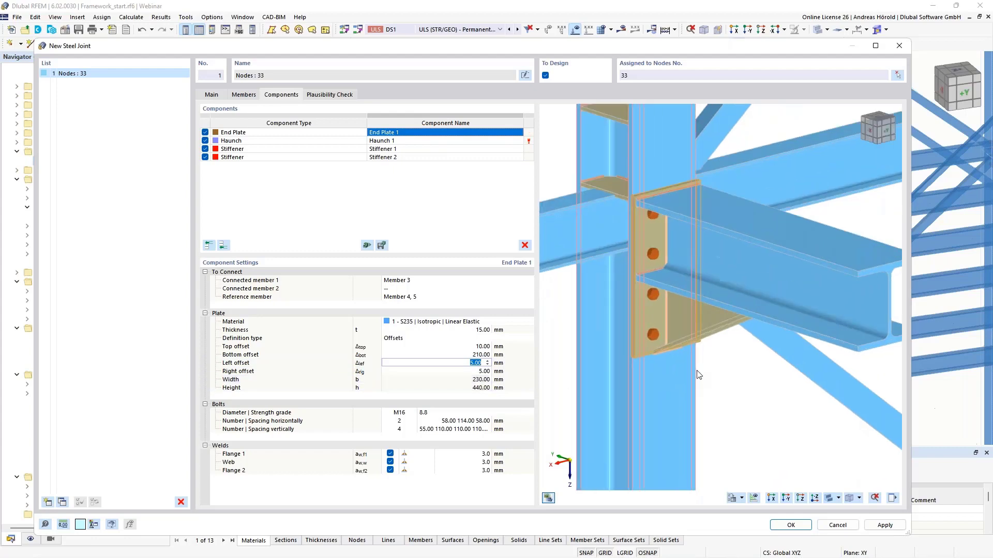
scroll(651, 355, "up", 4)
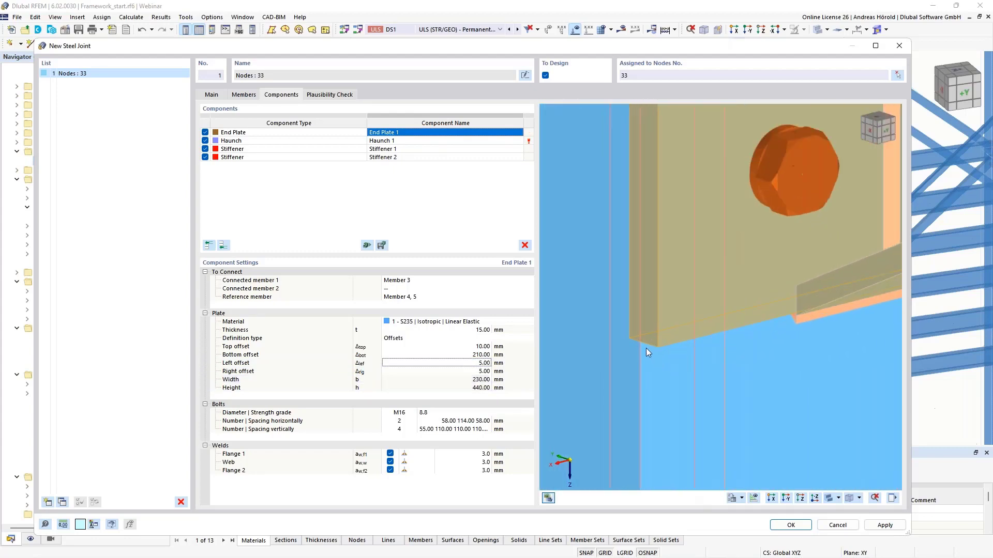
left_click(471, 363)
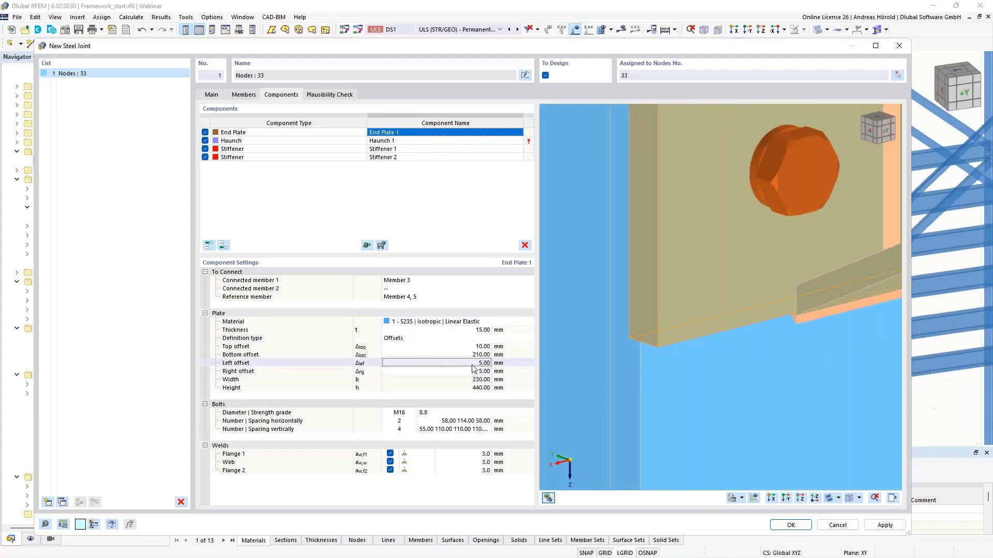
type("0")
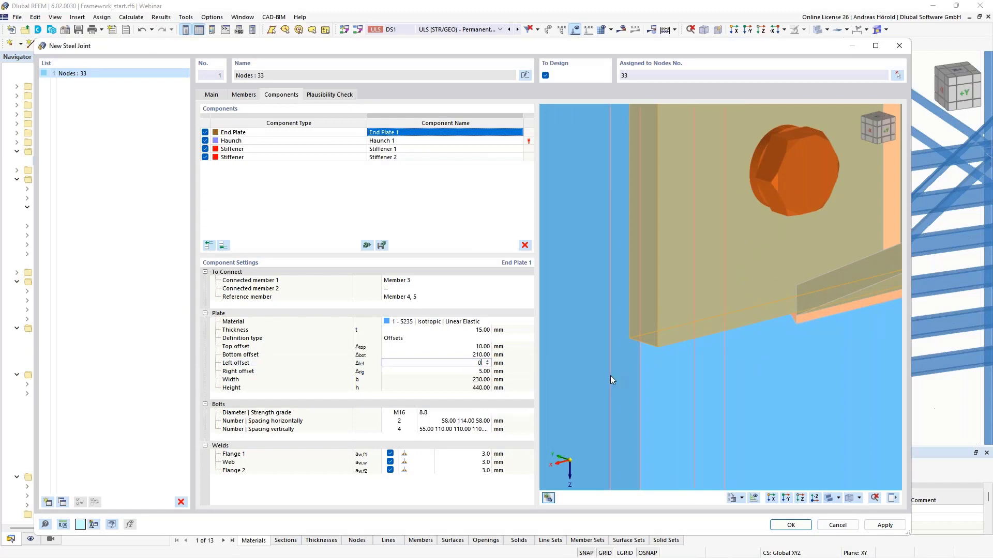
key("Tab")
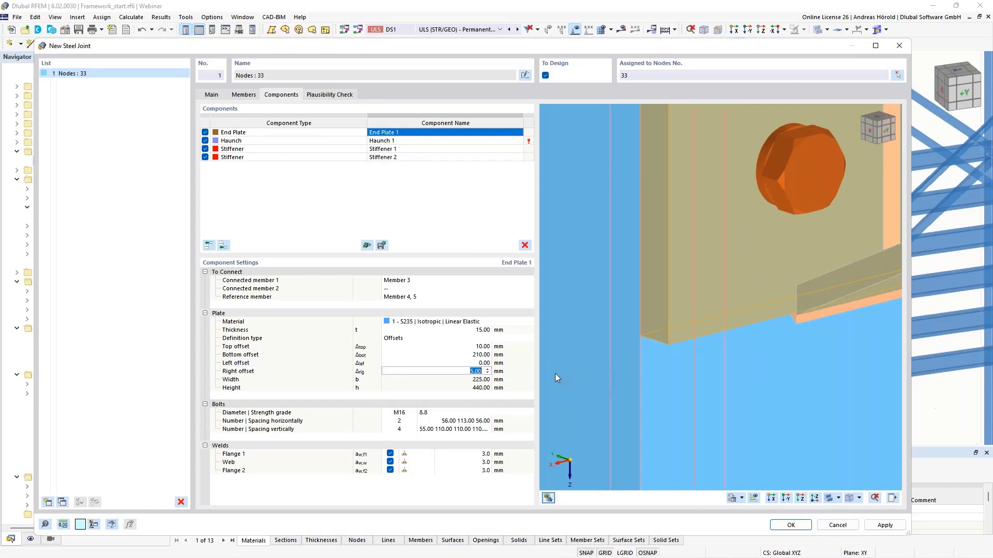
type("0")
key("Tab")
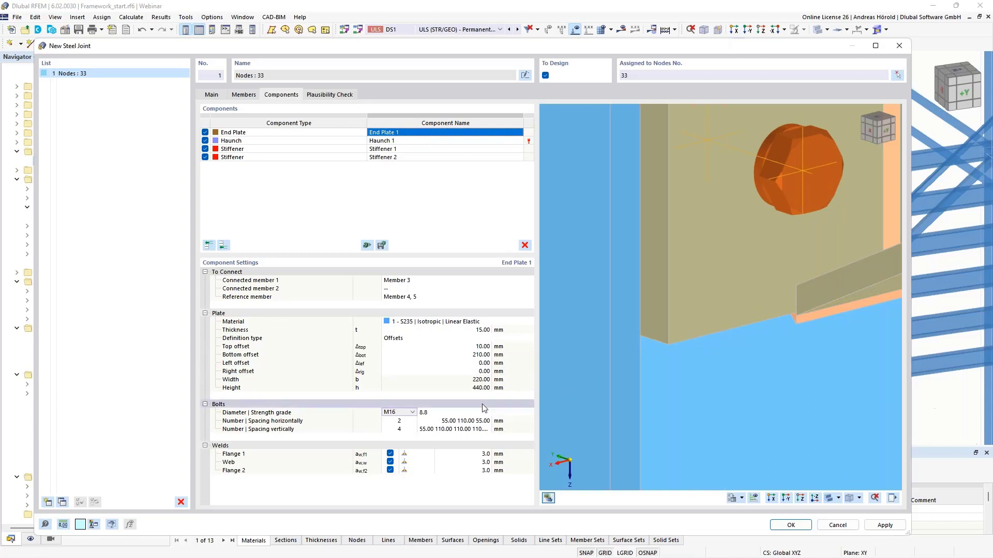
Step: Change the end plate's bolts to diameter M20 with strength grade 10.9
scroll(770, 336, "down", 6)
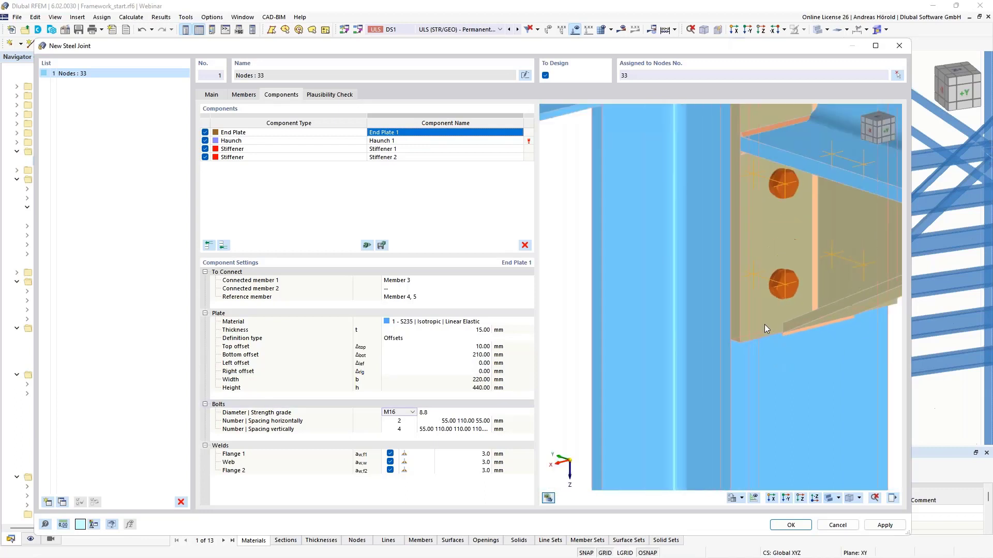
scroll(764, 320, "up", 4)
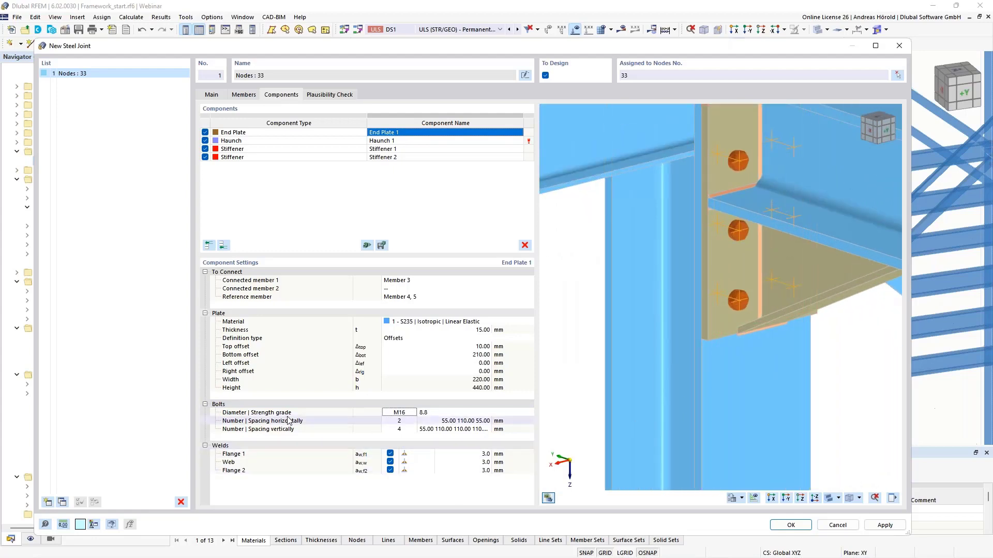
left_click(399, 412)
left_click(413, 412)
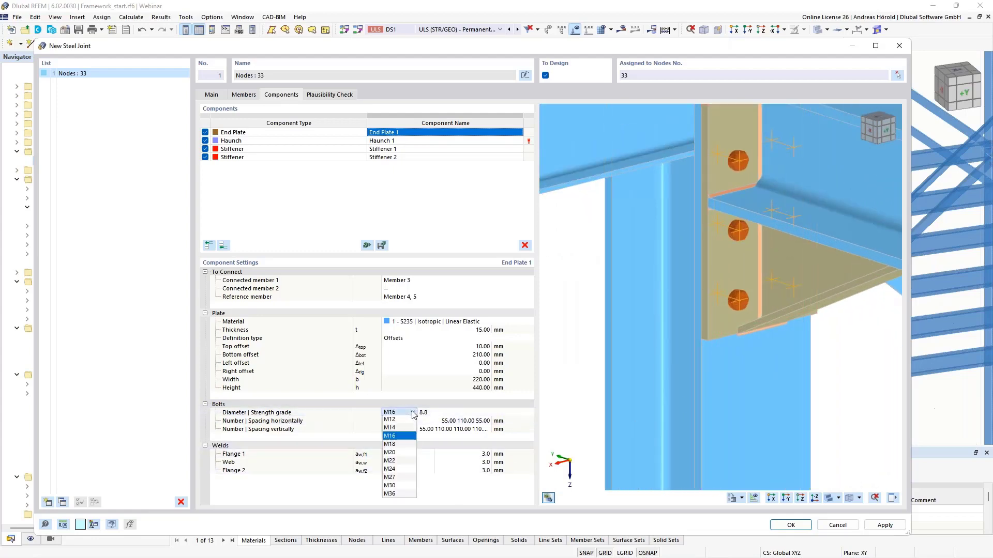
left_click(401, 453)
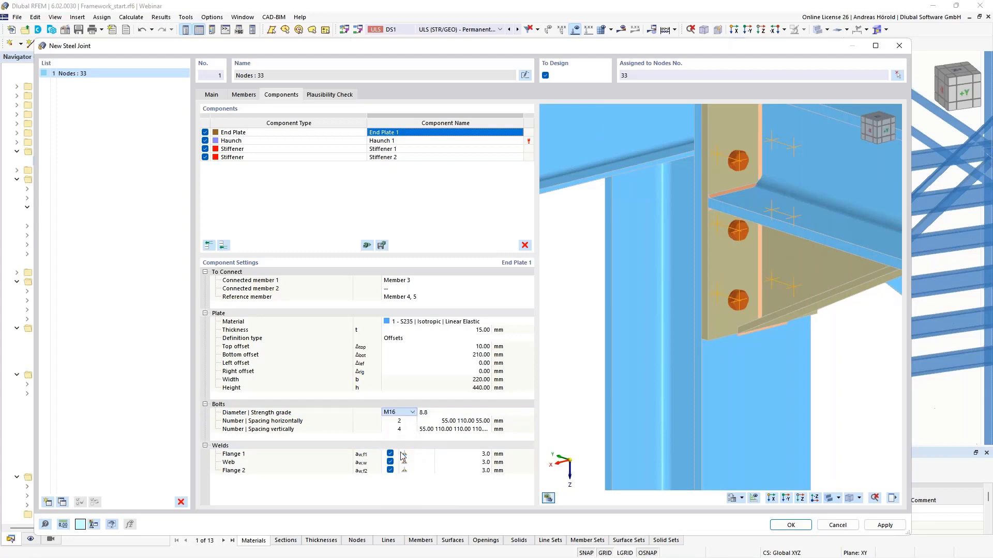
left_click(439, 413)
left_click(441, 414)
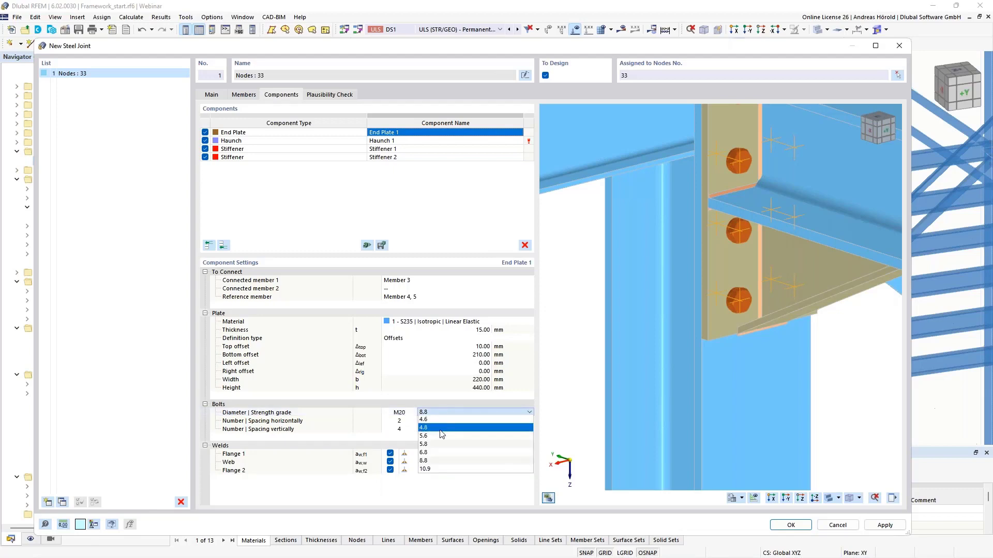
left_click(443, 461)
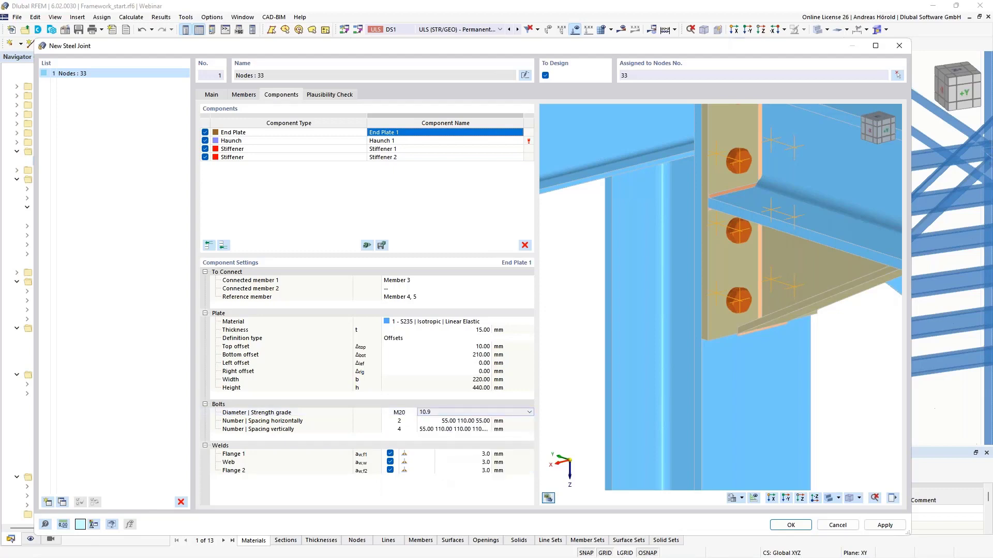
Step: Reduce the end plate's number of vertically spaced bolts to 3
left_click(448, 422)
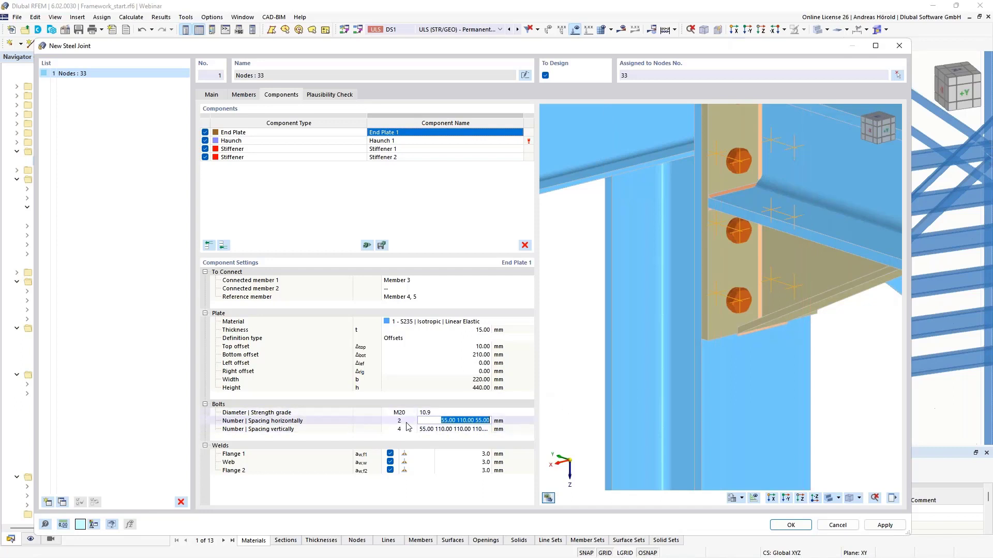
left_click(438, 430)
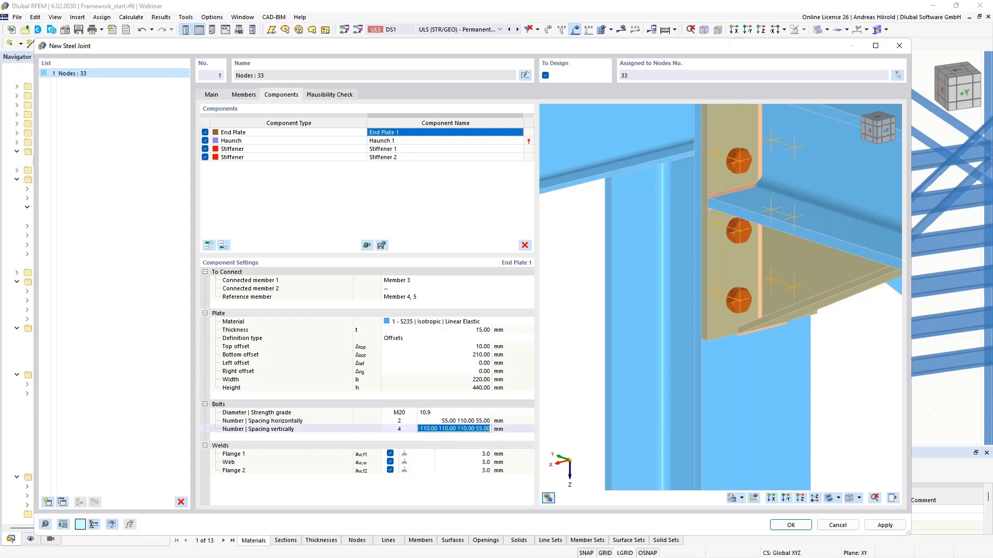
scroll(756, 228, "down", 4)
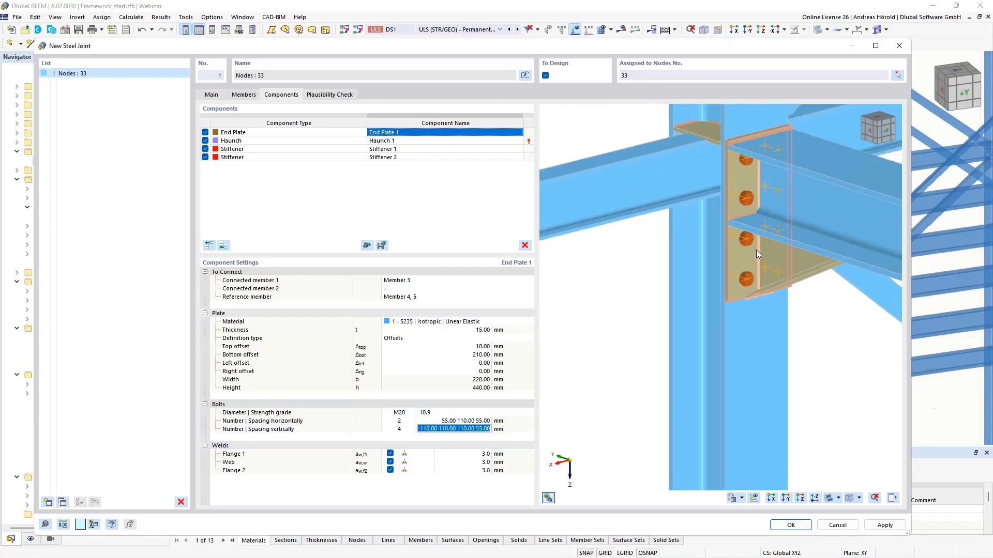
middle_click_drag(755, 250, 750, 279)
scroll(748, 270, "up", 4)
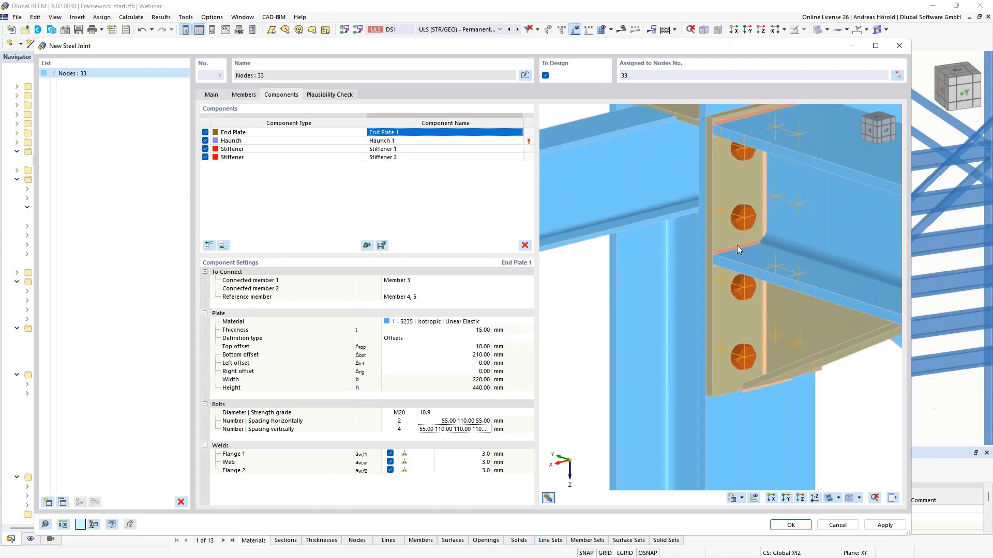
left_click(399, 430)
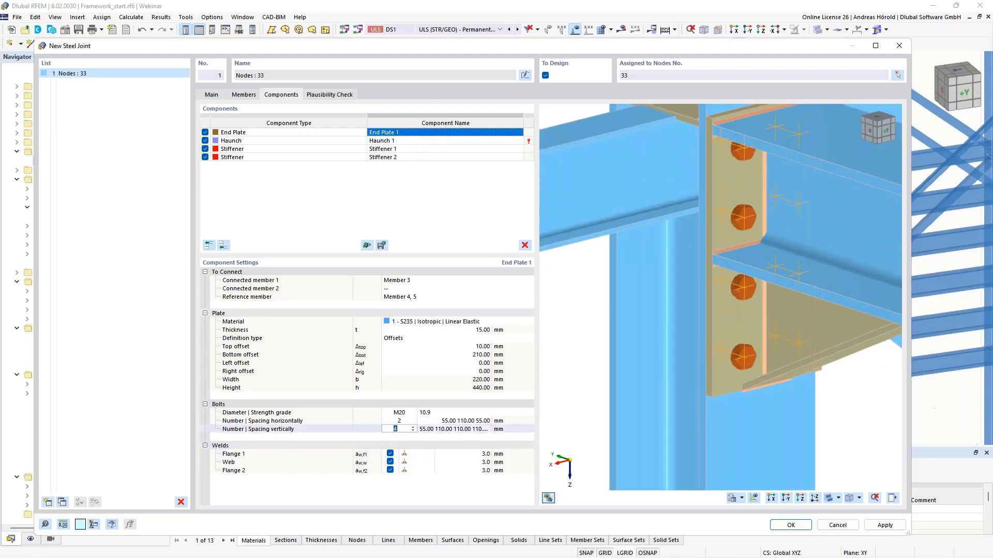
left_click(413, 431)
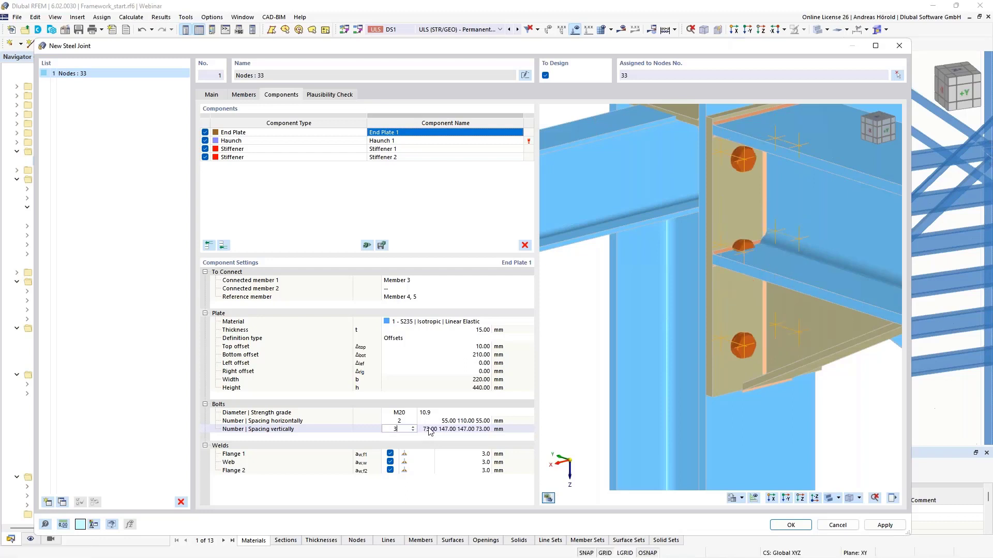
Step: Set the end plate's vertical bolt spacing to 70, 95 and 150 mm
key("Tab")
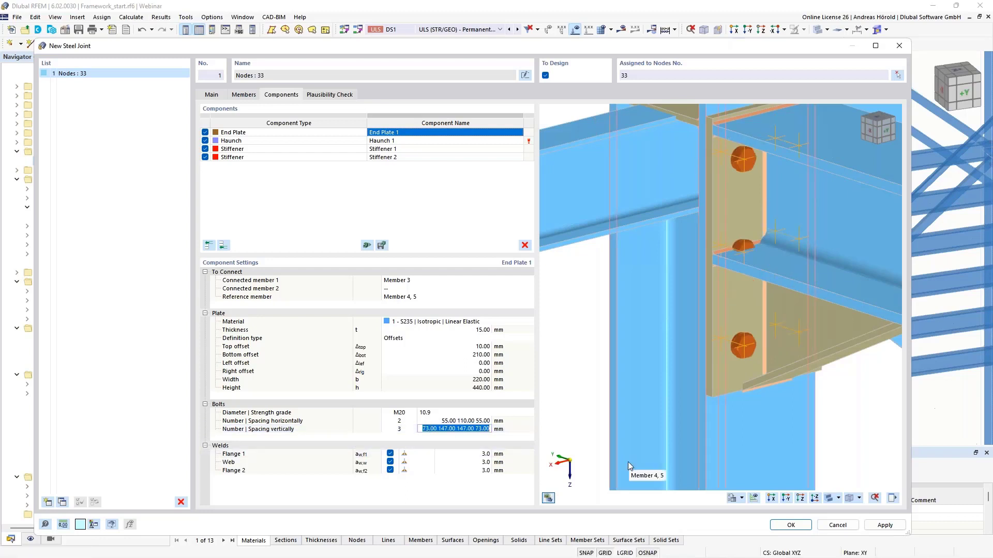
type("7")
type("0 95")
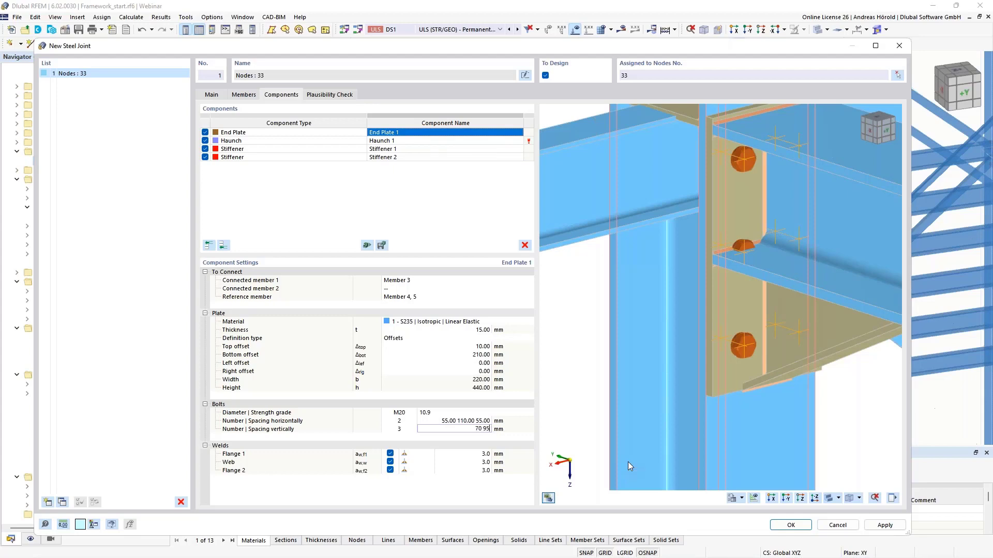
type(" 150")
key("Return")
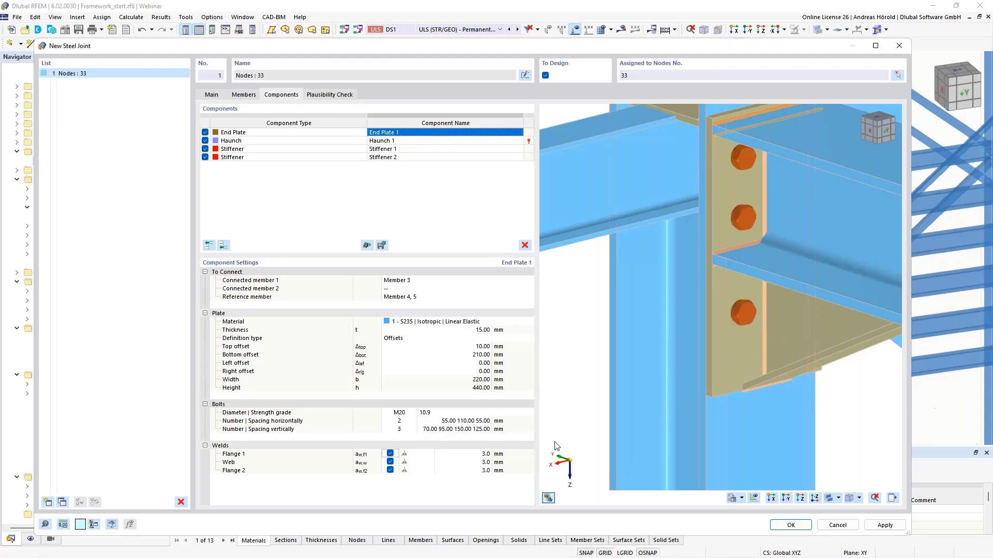
Step: Set the end plate's Flange 1 weld size to 6 mm, keeping the double fillet weld type
left_click(416, 454)
left_click(429, 454)
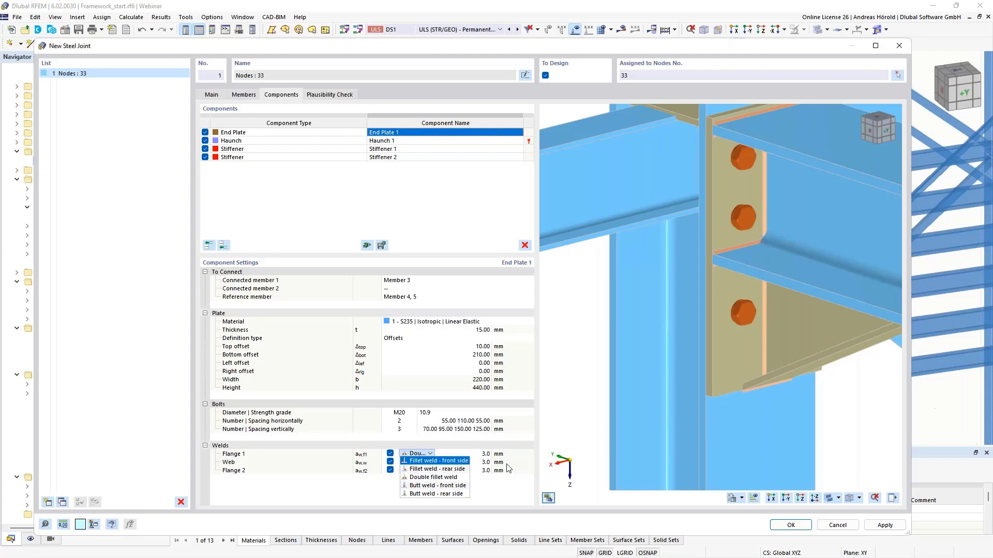
left_click(484, 454)
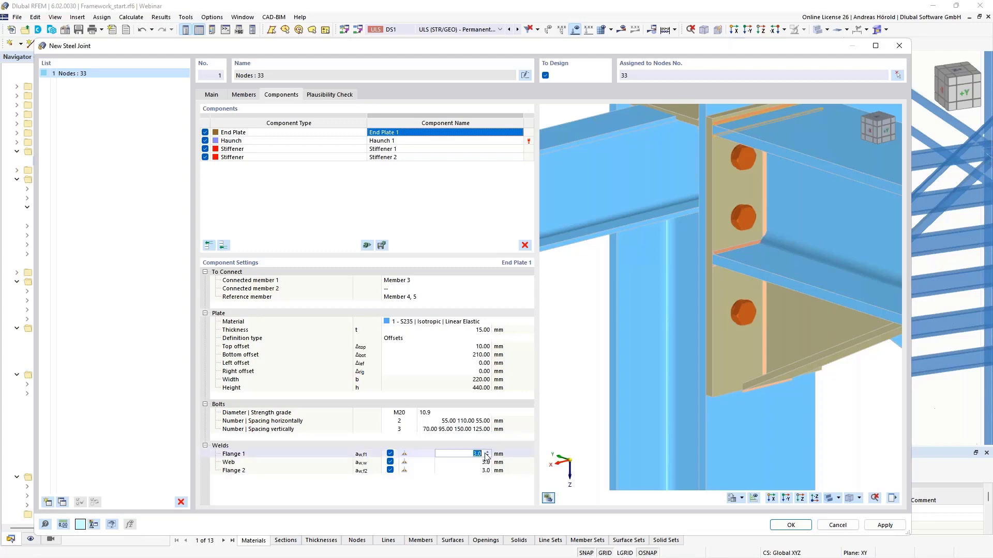
type("6")
key("Return")
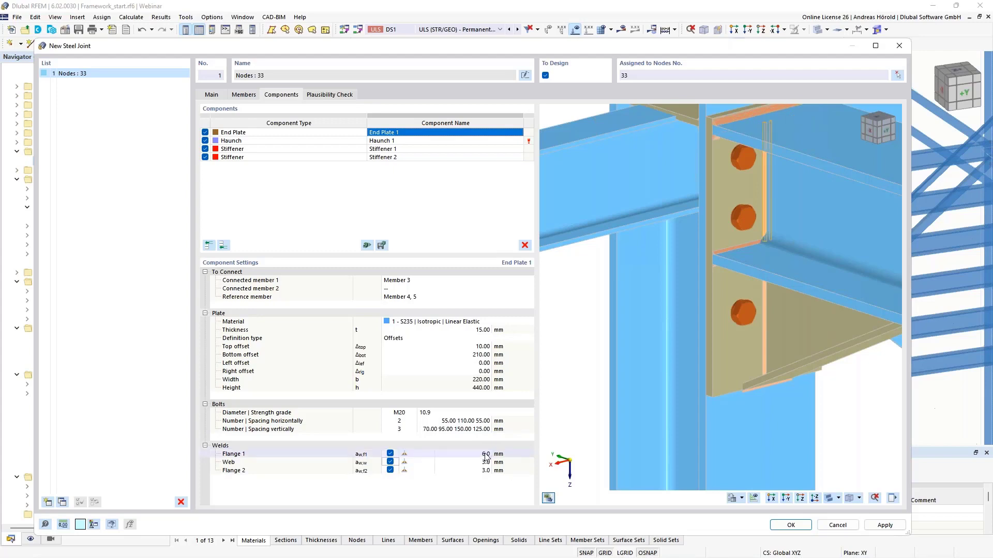
Step: Set the end plate's web weld to 4 mm and its Flange 2 weld to 6 mm
left_click(486, 461)
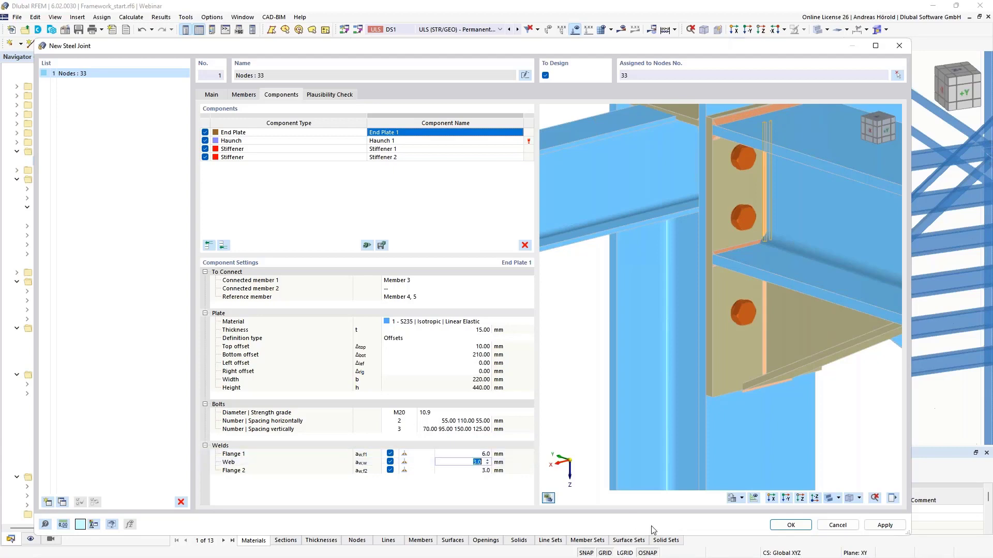
type("4")
key("Return")
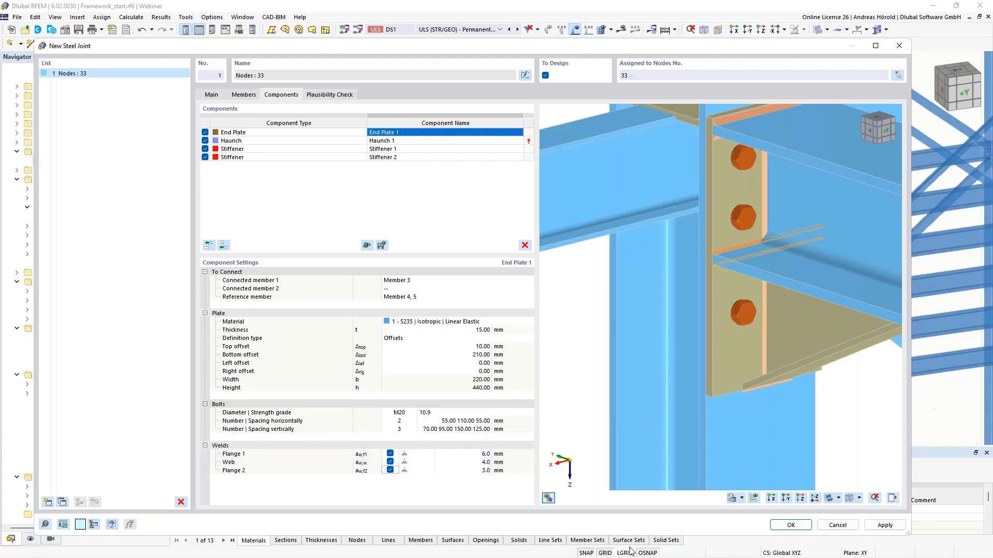
left_click(484, 471)
type("6")
key("Return")
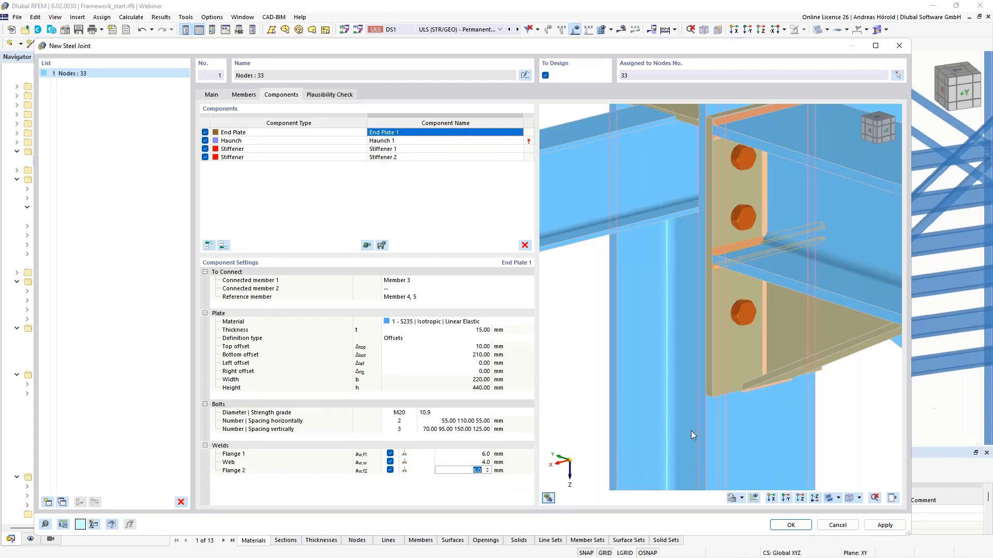
Step: Select the haunch component, check its extended member and reference plate, and set the haunch plate's height to 180 mm
scroll(736, 395, "up", 2)
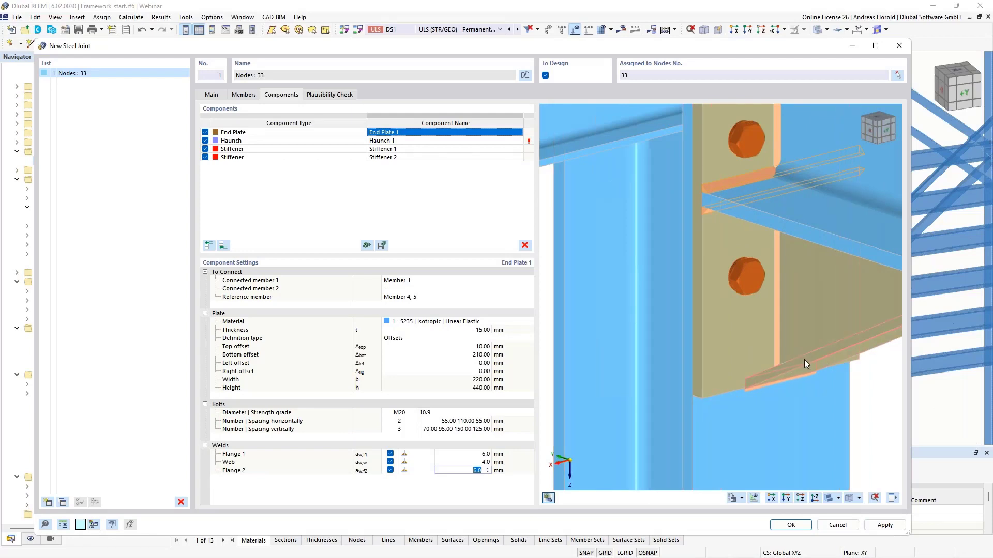
left_click(434, 141)
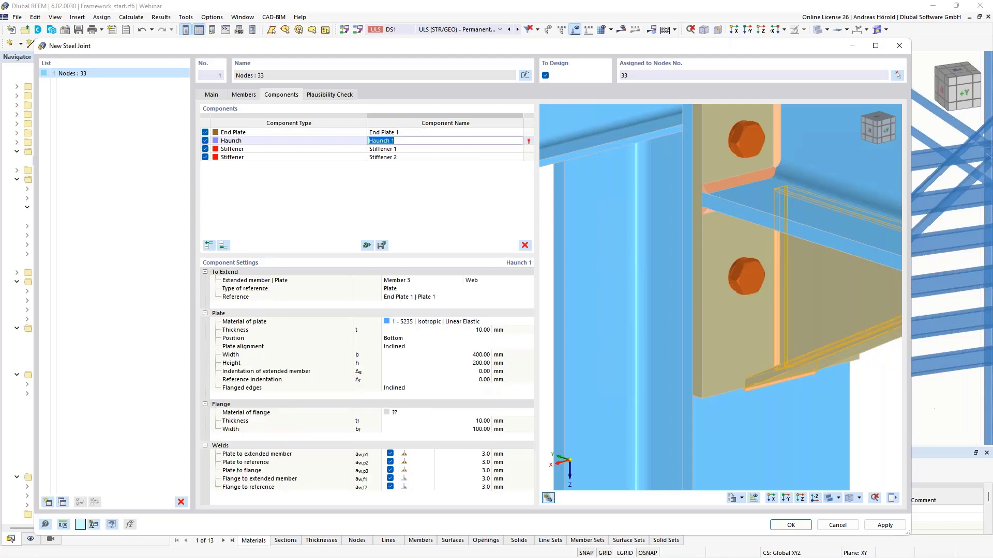
left_click(415, 282)
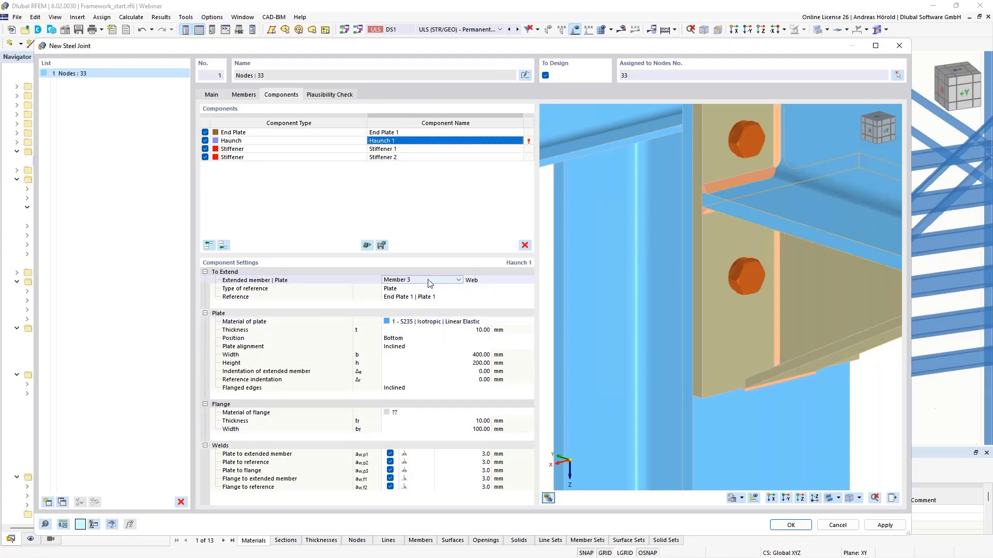
scroll(750, 290, "down", 5)
middle_click_drag(782, 277, 700, 259)
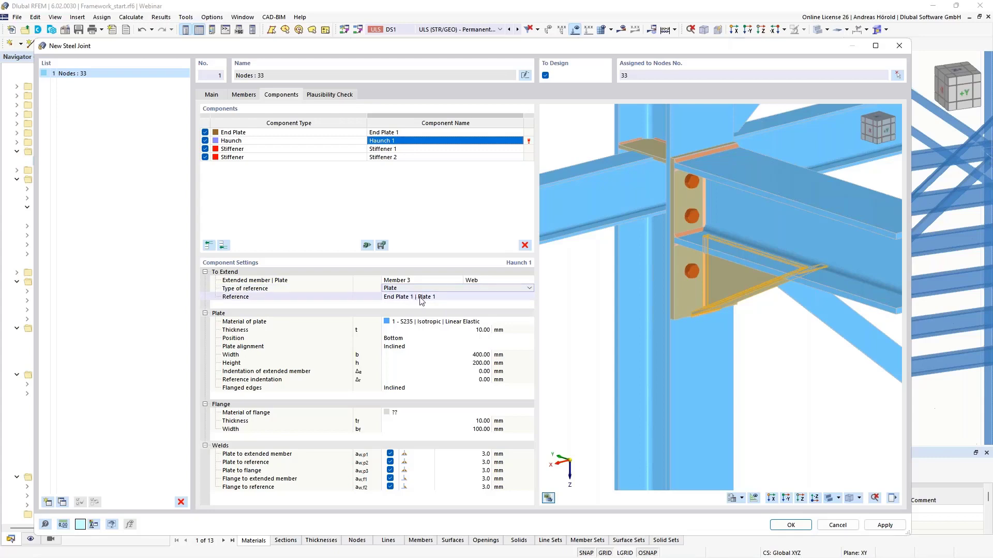
left_click(419, 300)
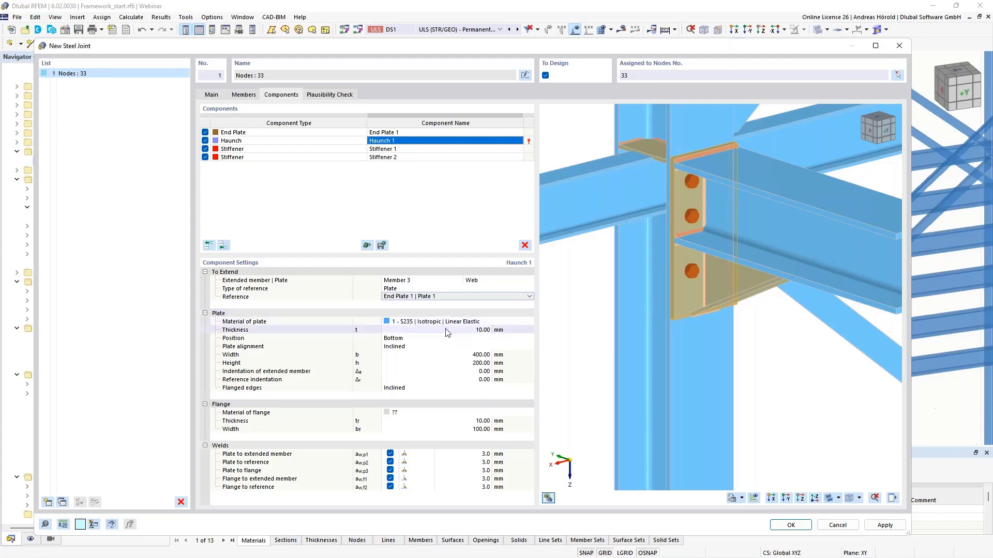
left_click(473, 363)
type("1")
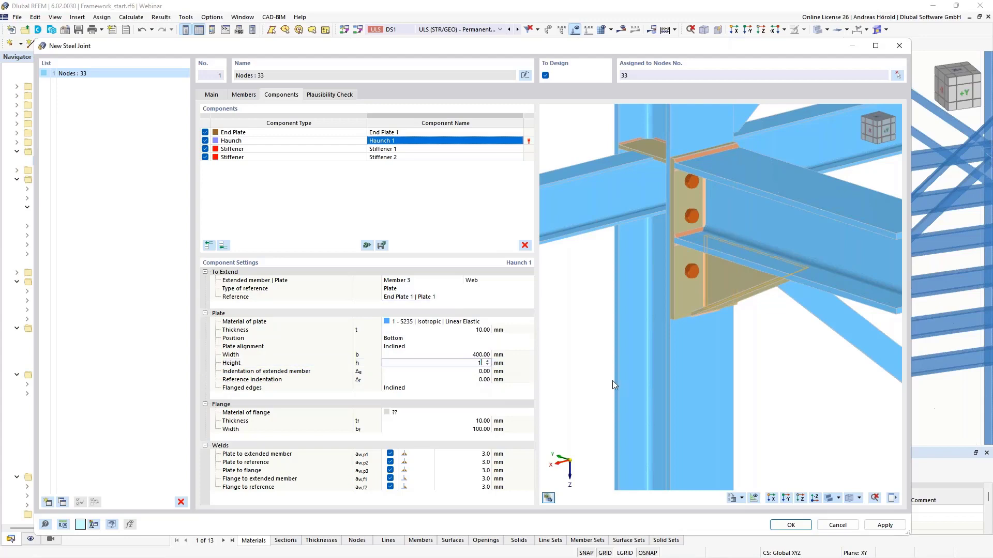
type("80")
key("Tab")
Step: Assign material 1 - S235 | Isotropic | Linear Elastic to the haunch's flange
scroll(711, 312, "up", 4)
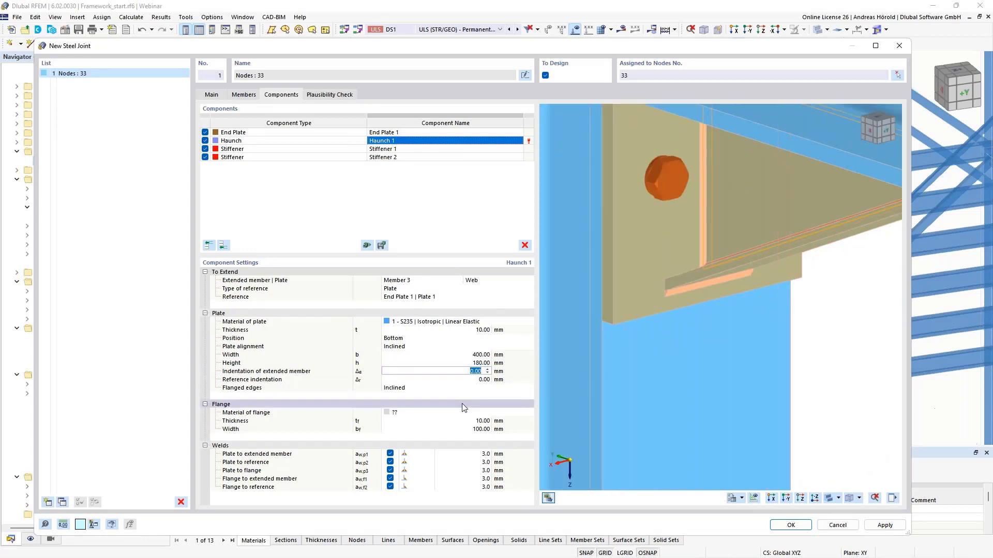
left_click(439, 413)
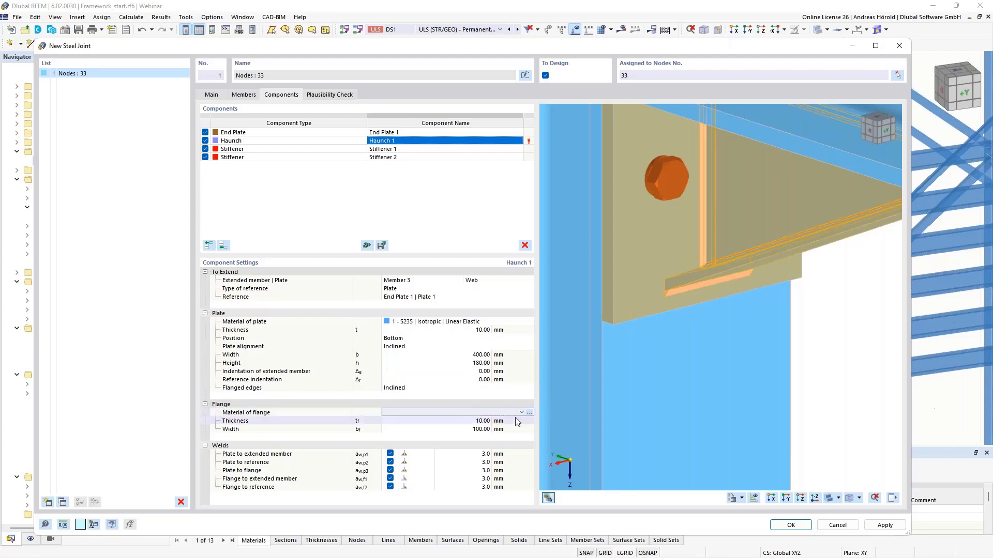
left_click(478, 413)
left_click(470, 421)
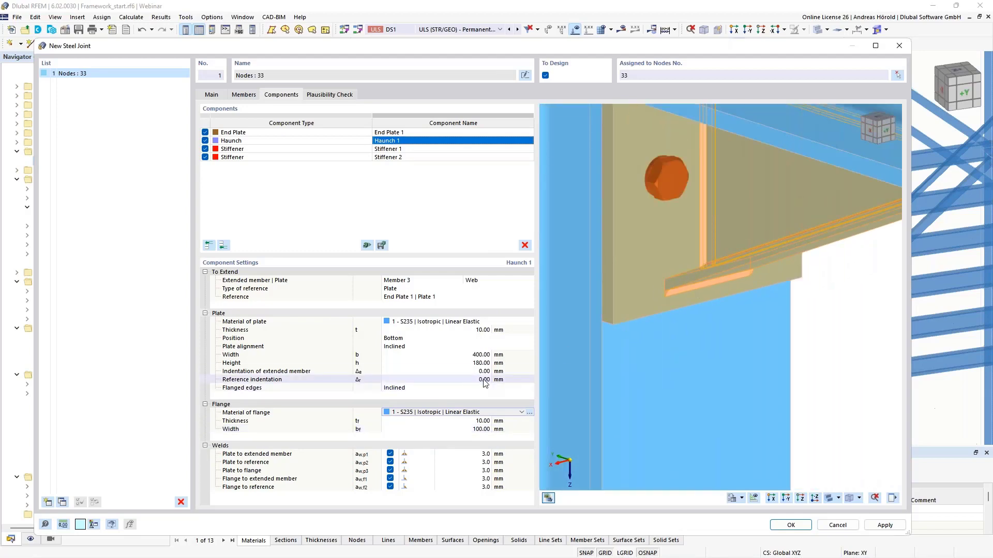
Step: Set the haunch flange's width to 200 mm
key("Tab")
key("Tab")
type("2")
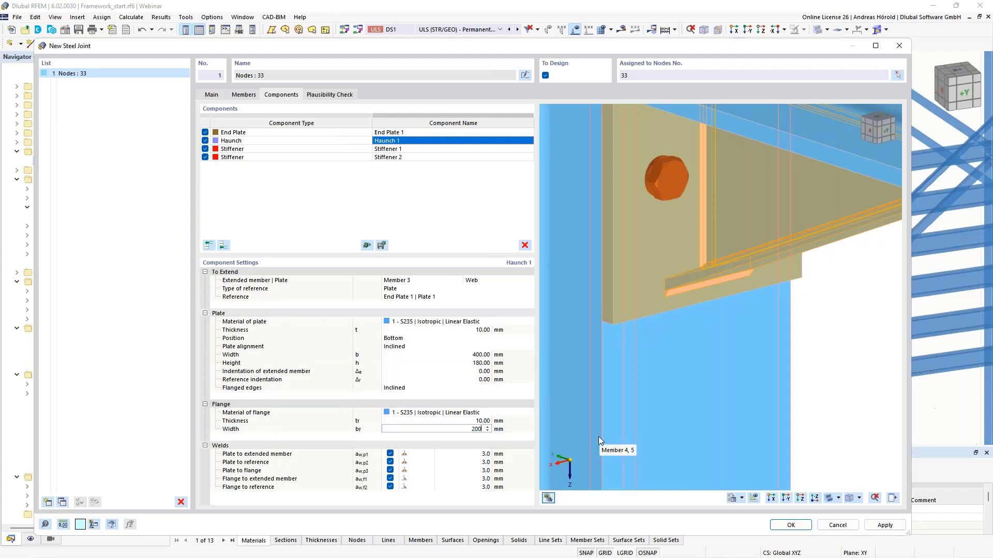
type("00")
key("Tab")
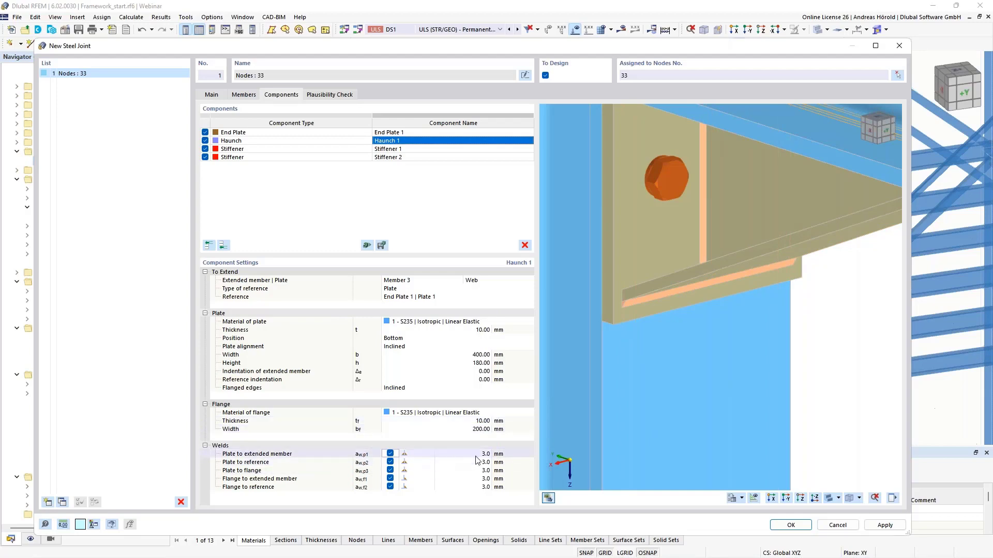
Step: Set the haunch's plate-to-extended-member weld to 4 mm, keeping the double fillet weld type
left_click(456, 454)
scroll(758, 326, "down", 5)
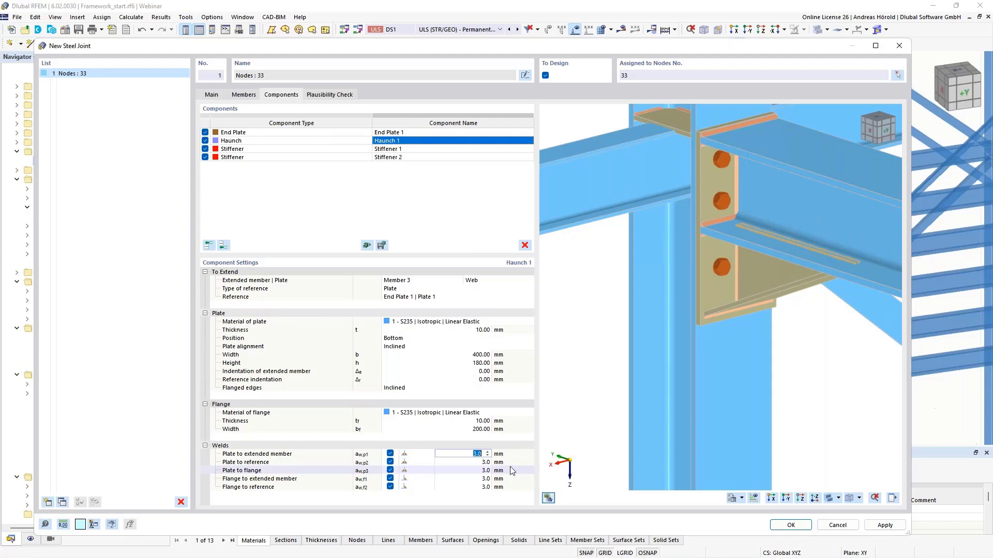
type("4")
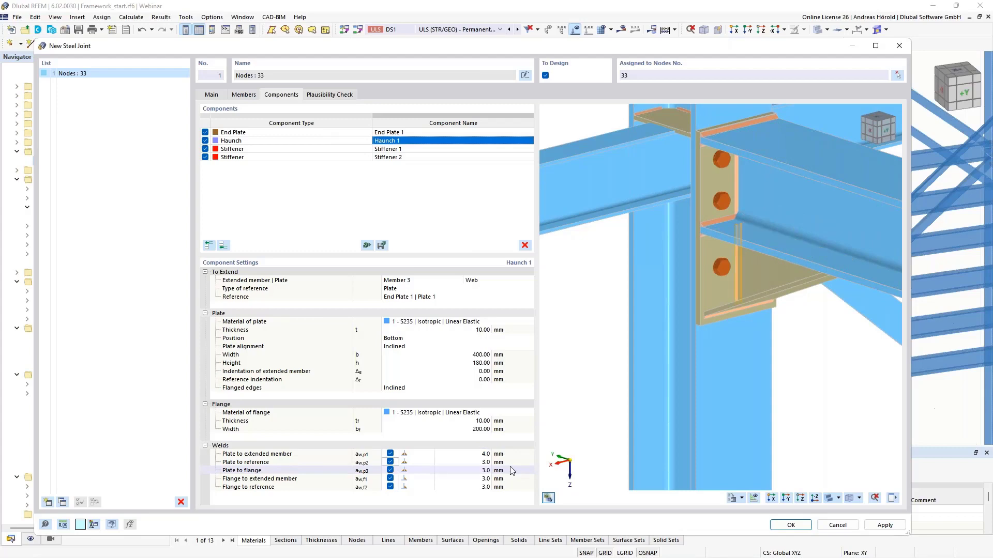
left_click(420, 455)
left_click(426, 456)
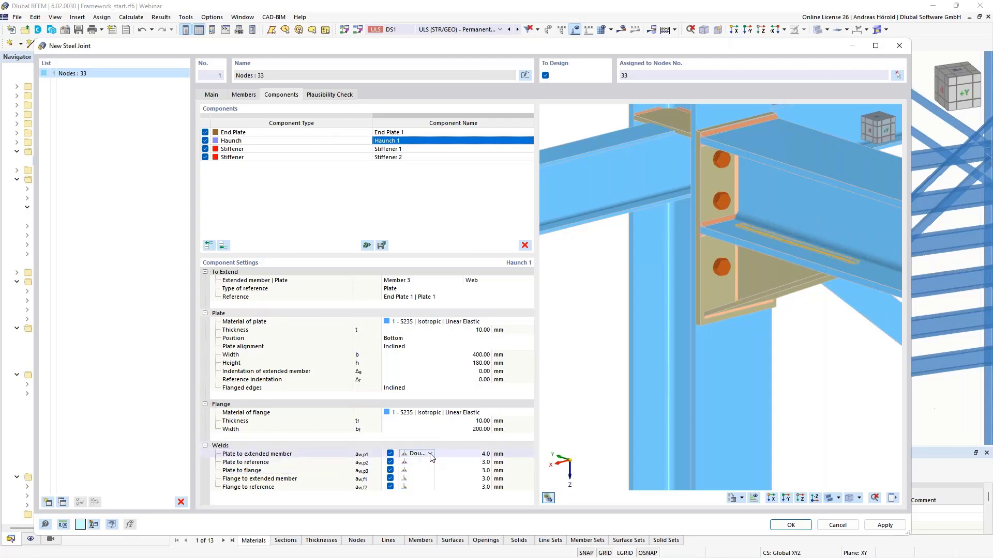
left_click(430, 454)
left_click(431, 455)
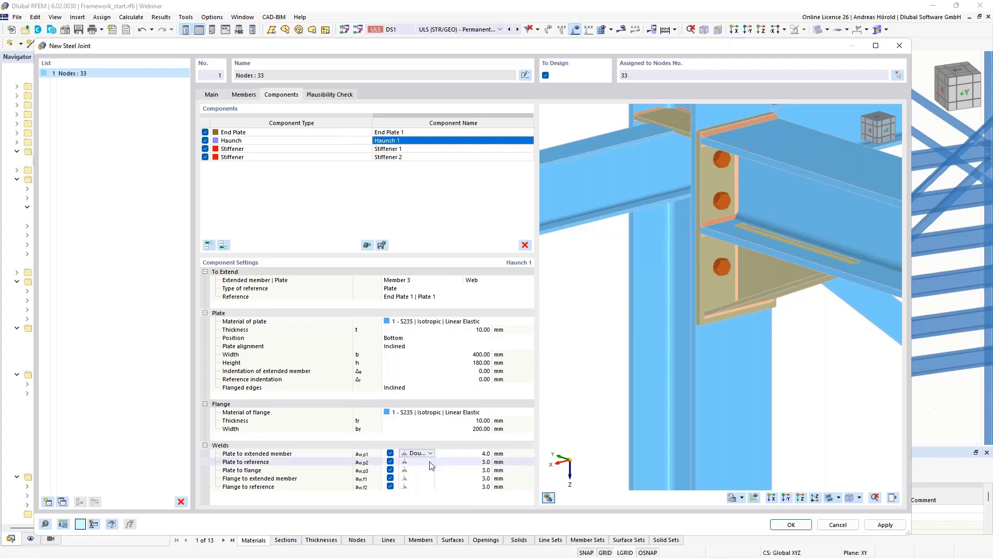
Step: Set the haunch's plate-to-reference and plate-to-flange welds to 4 mm
left_click(484, 463)
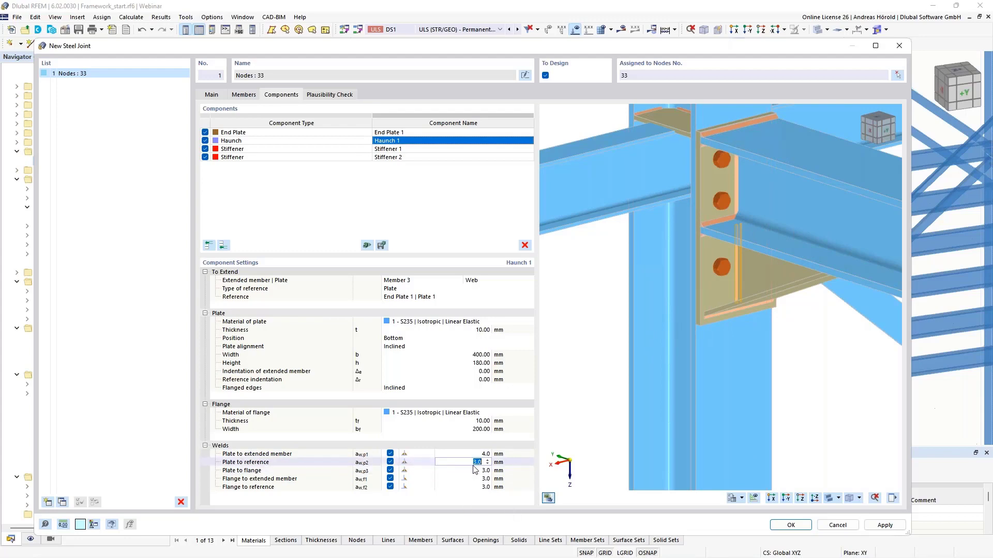
type("4")
key("Tab")
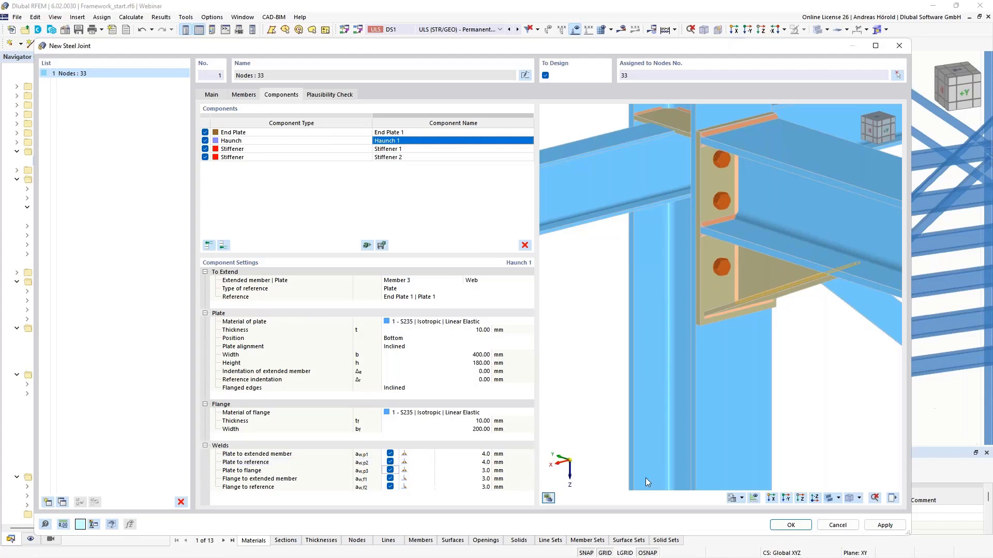
left_click(469, 471)
key("Tab")
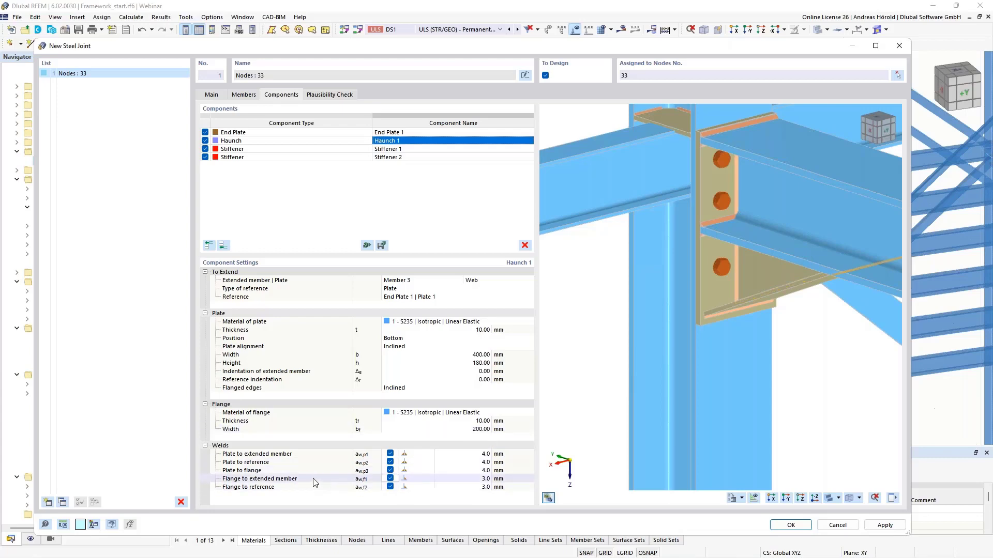
Step: Change the haunch's flange-to-extended-member weld type to Butt weld - rear side
left_click(423, 480)
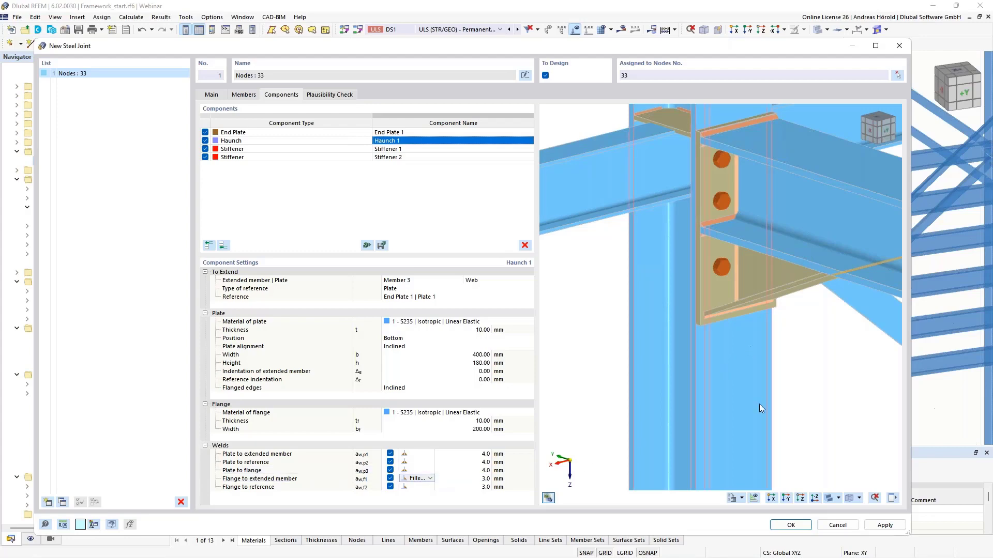
middle_click_drag(759, 404, 828, 380, "ctrl")
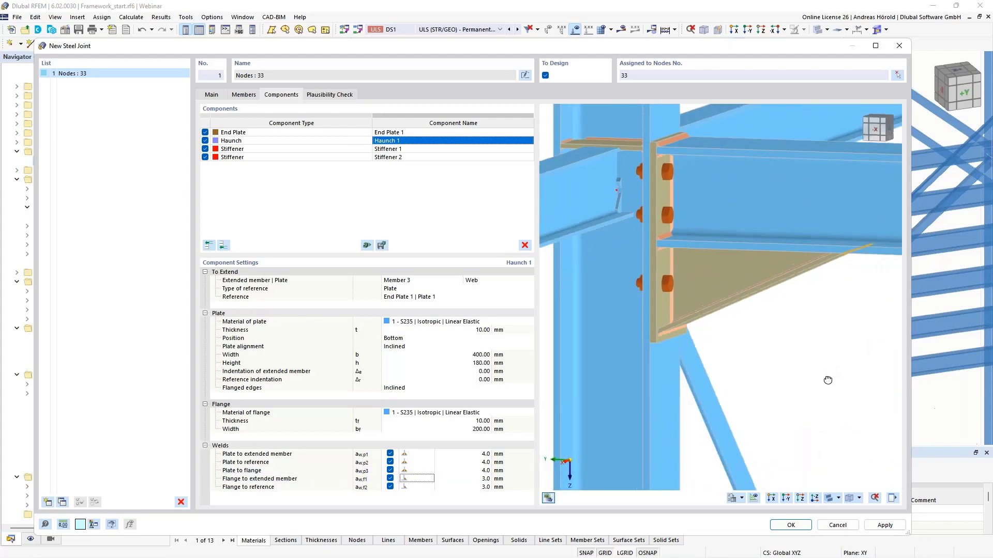
scroll(827, 379, "up", 5)
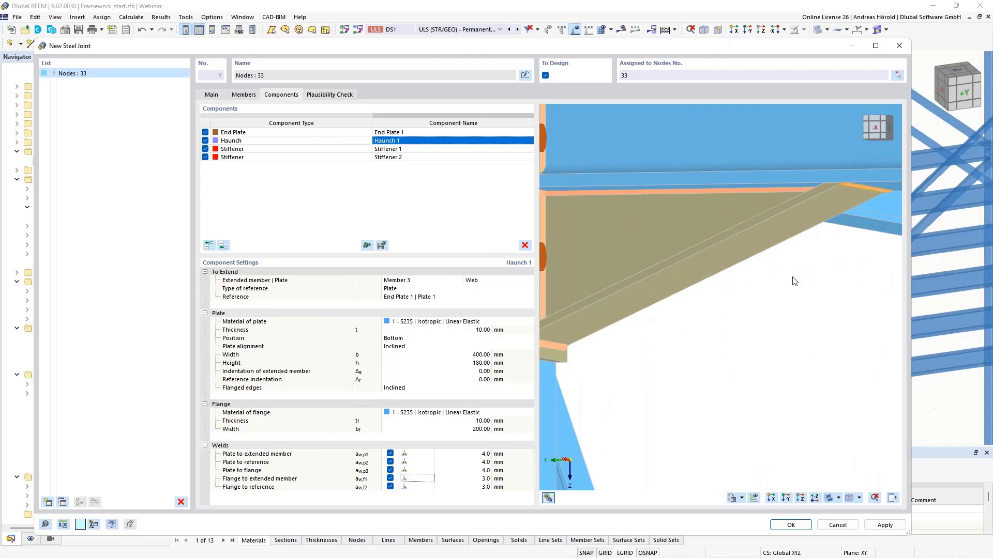
left_click(429, 481)
left_click(430, 479)
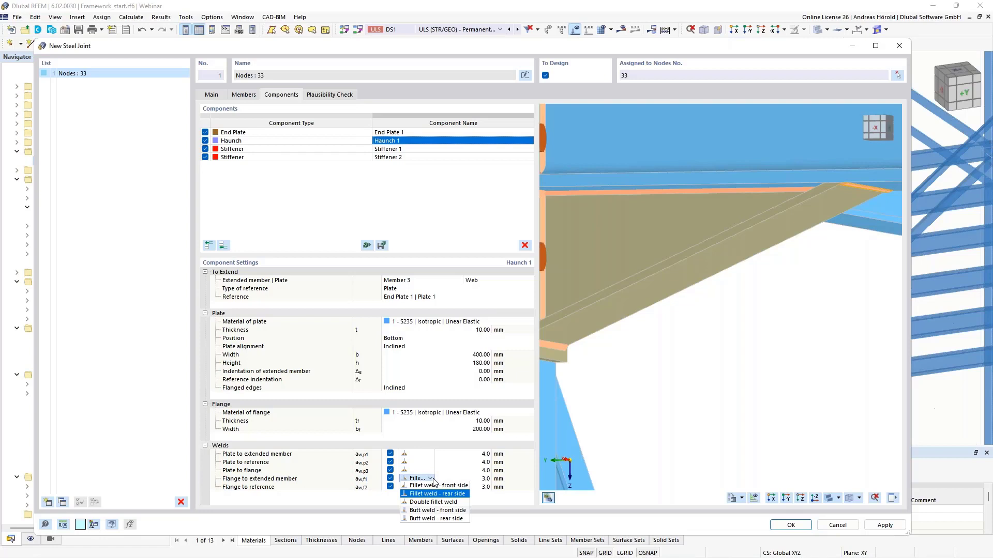
left_click(442, 519)
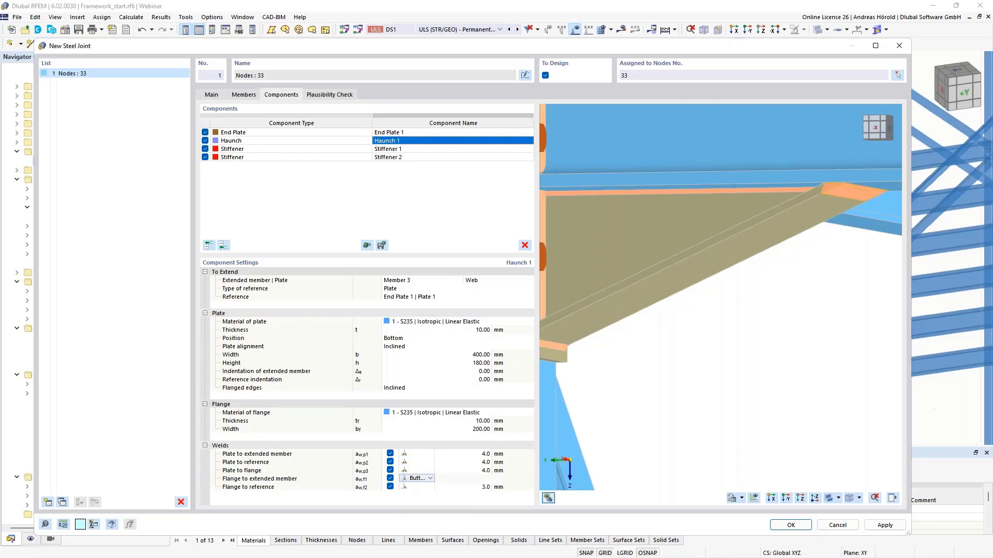
Step: Change the haunch's flange-to-reference weld type to Double fillet weld
left_click(420, 489)
scroll(672, 412, "down", 3)
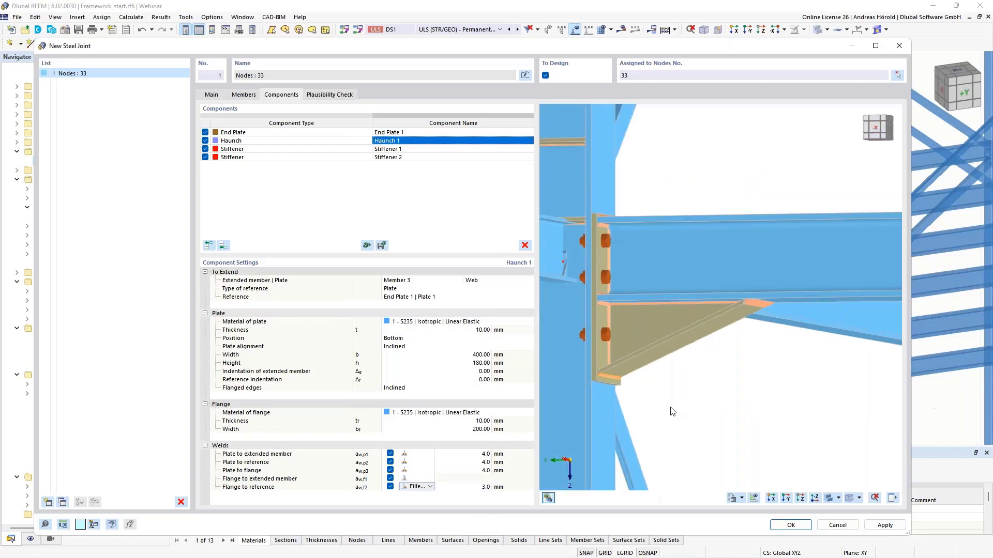
scroll(671, 410, "up", 3)
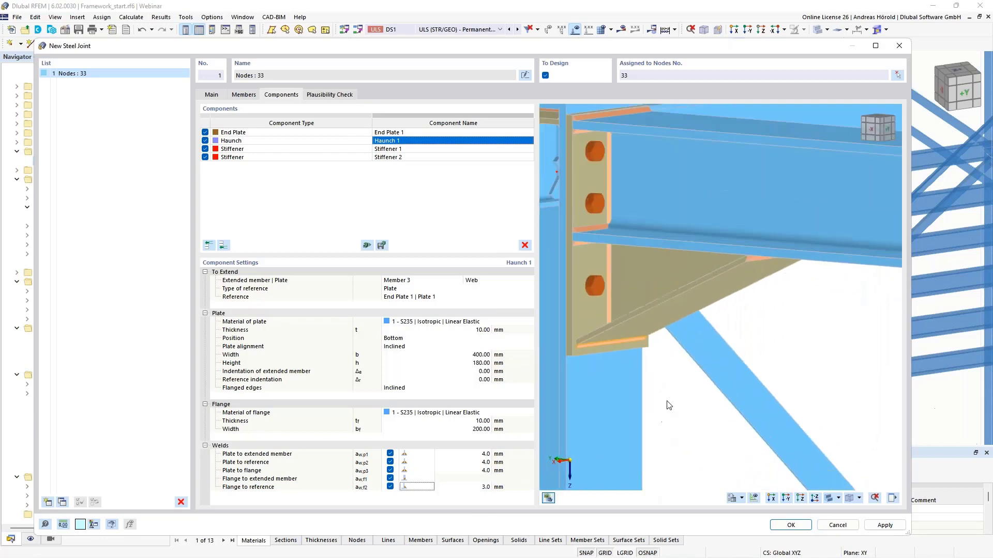
scroll(672, 406, "up", 2)
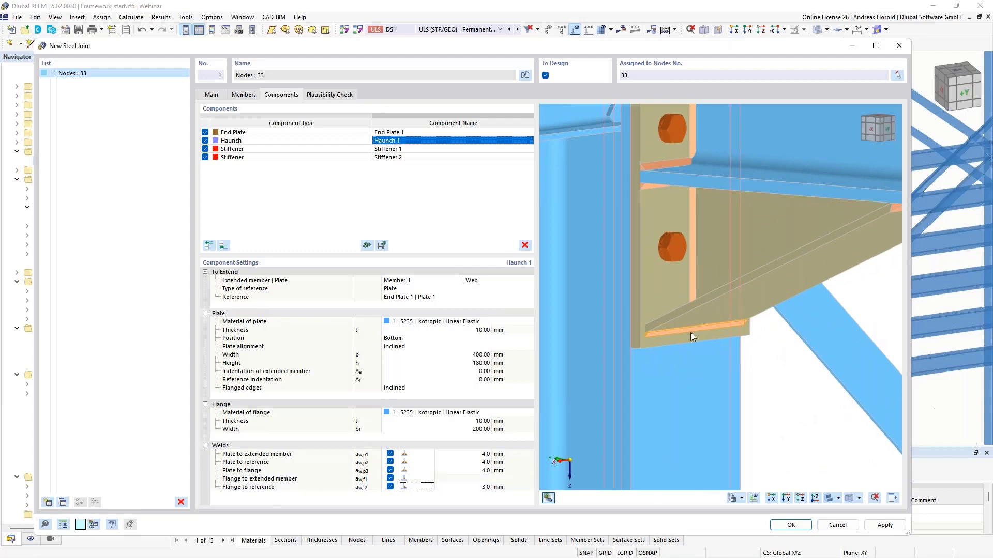
left_click(420, 489)
left_click(429, 487)
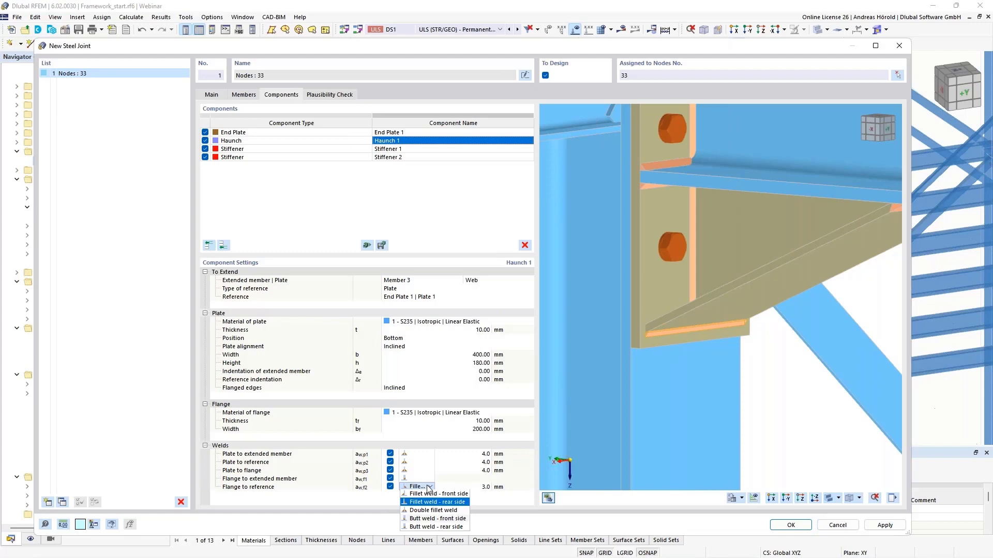
left_click(444, 511)
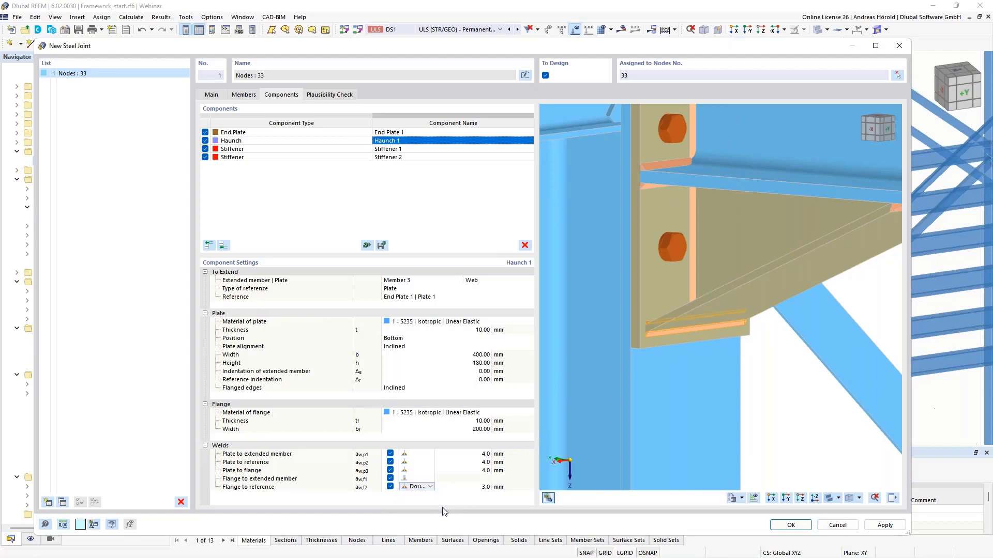
Step: Set the size of the haunch's flange-to-reference weld to 5 mm
left_click(483, 487)
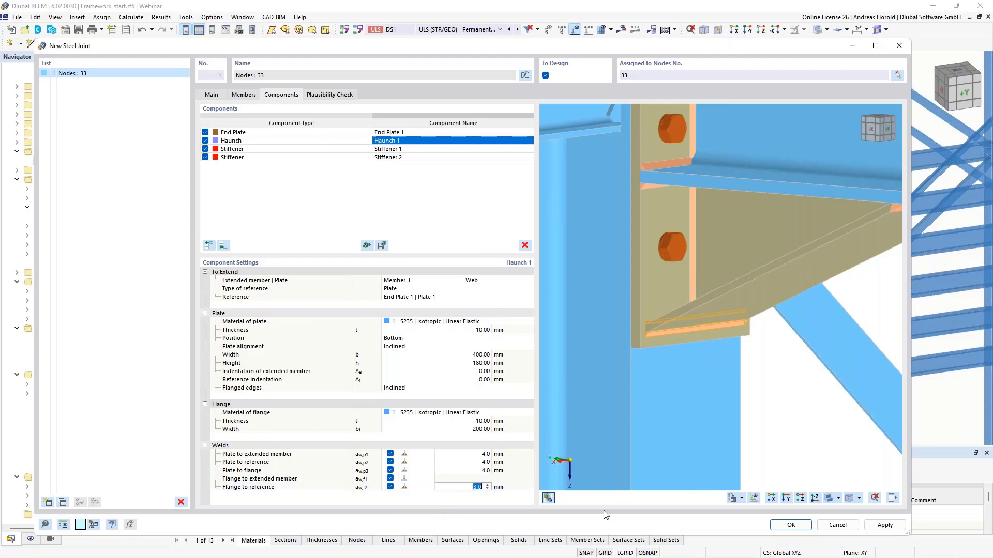
type("5")
key("Return")
scroll(658, 308, "down", 5)
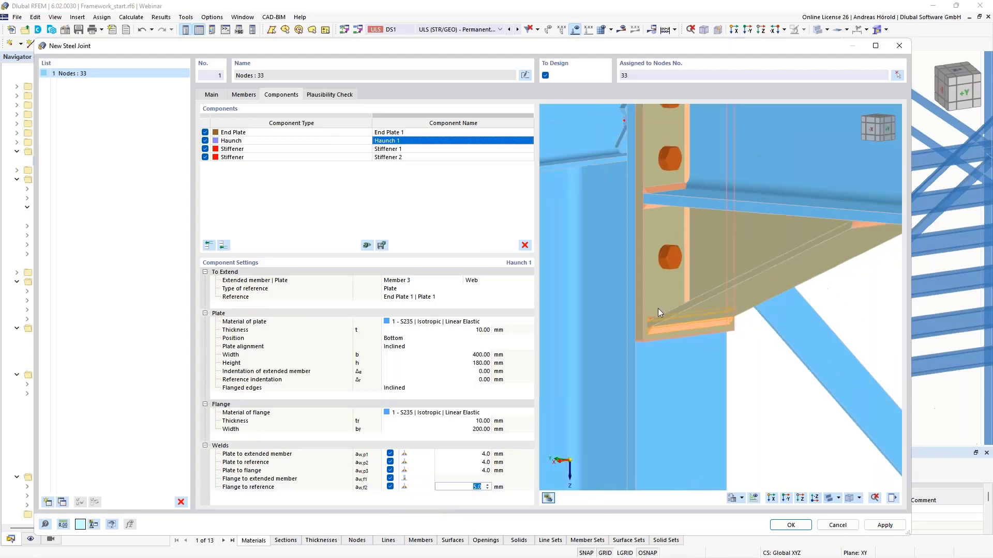
middle_click_drag(698, 319, 758, 370)
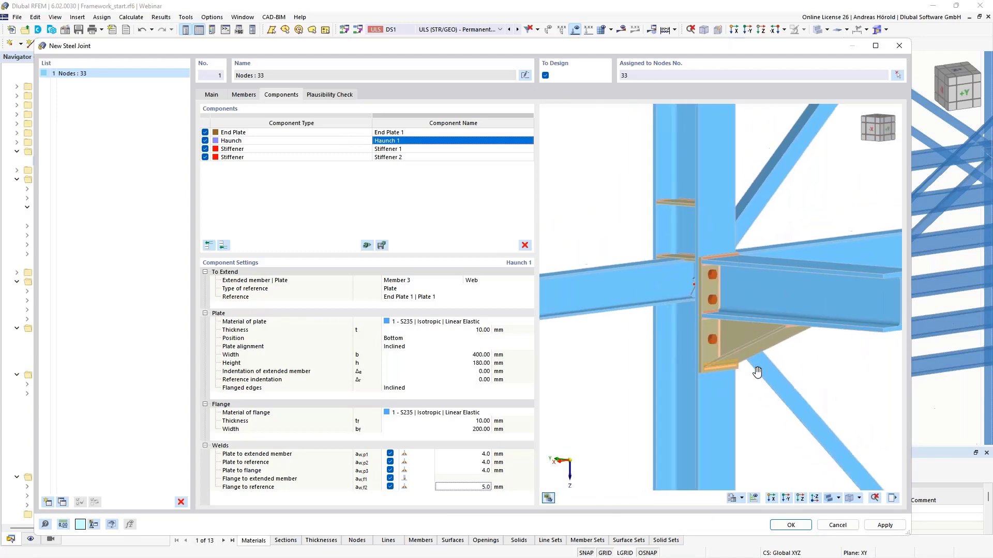
Step: Set the weld size of Stiffener 1 to 4 mm
left_click(424, 150)
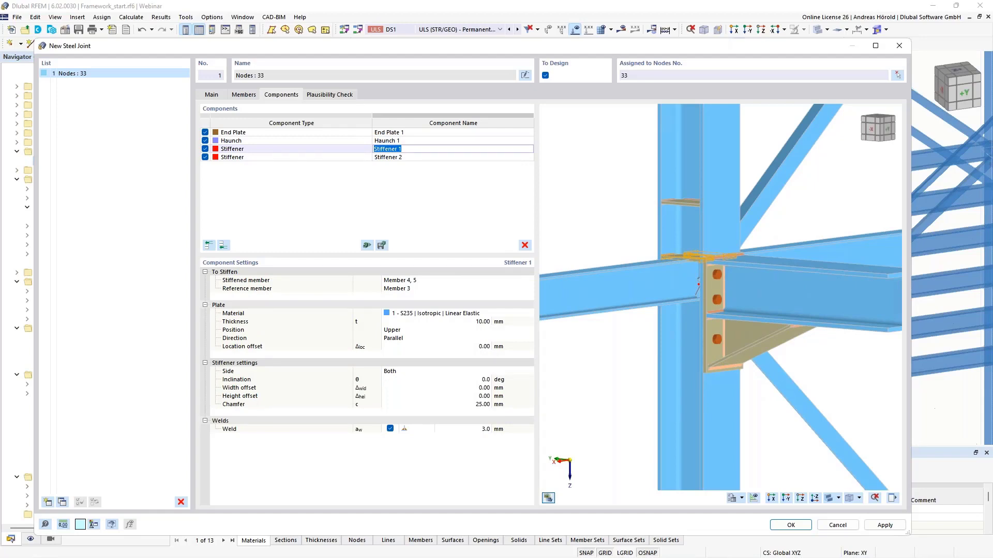
scroll(668, 271, "up", 2)
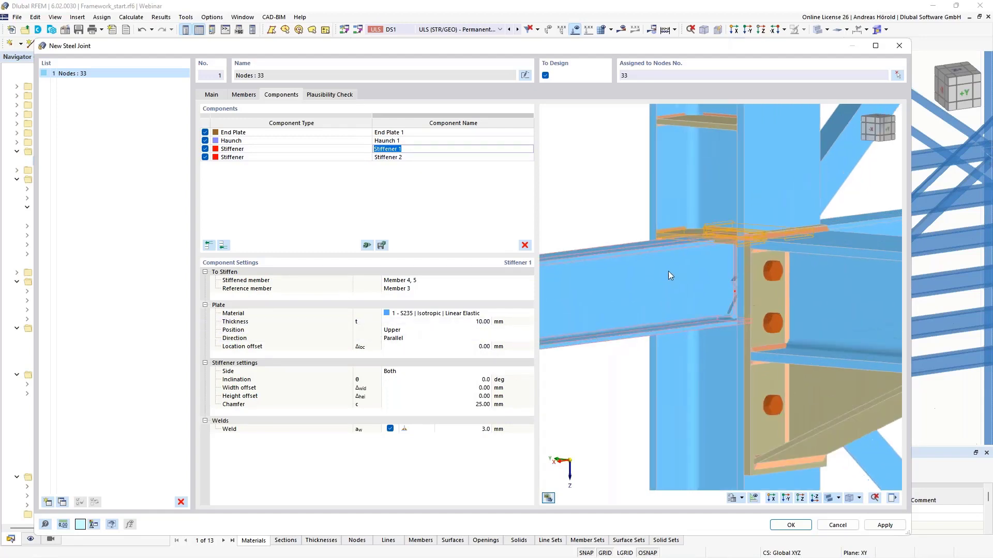
scroll(737, 246, "up", 2)
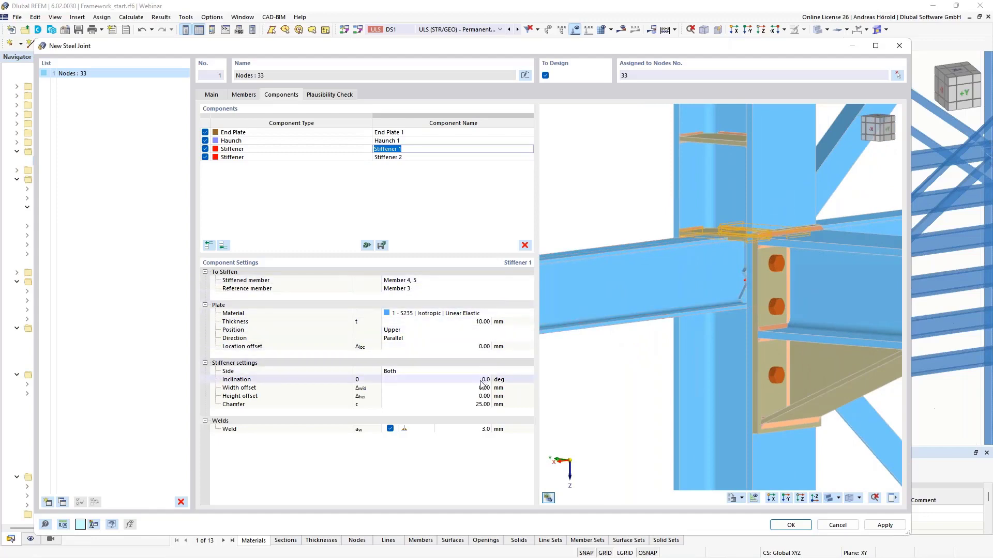
left_click(485, 429)
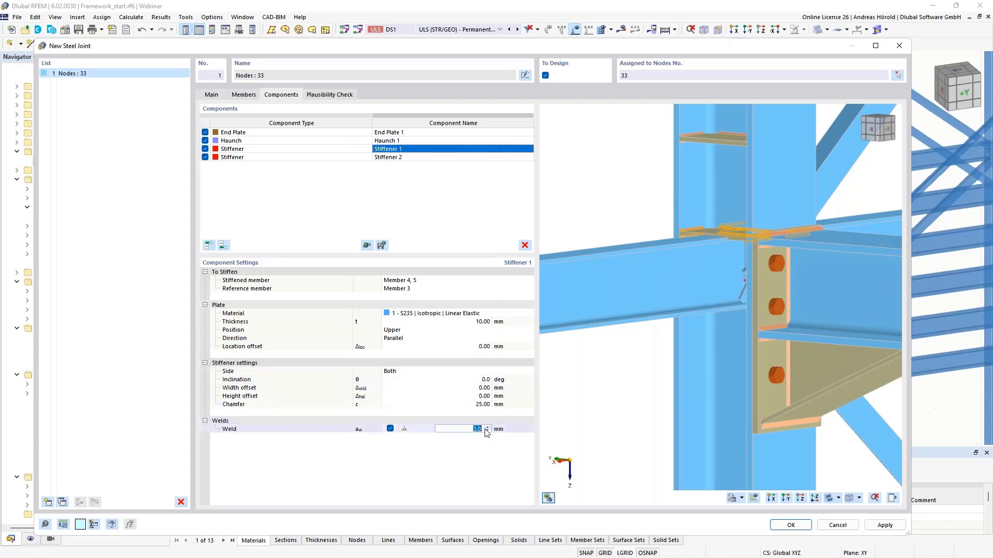
type("4")
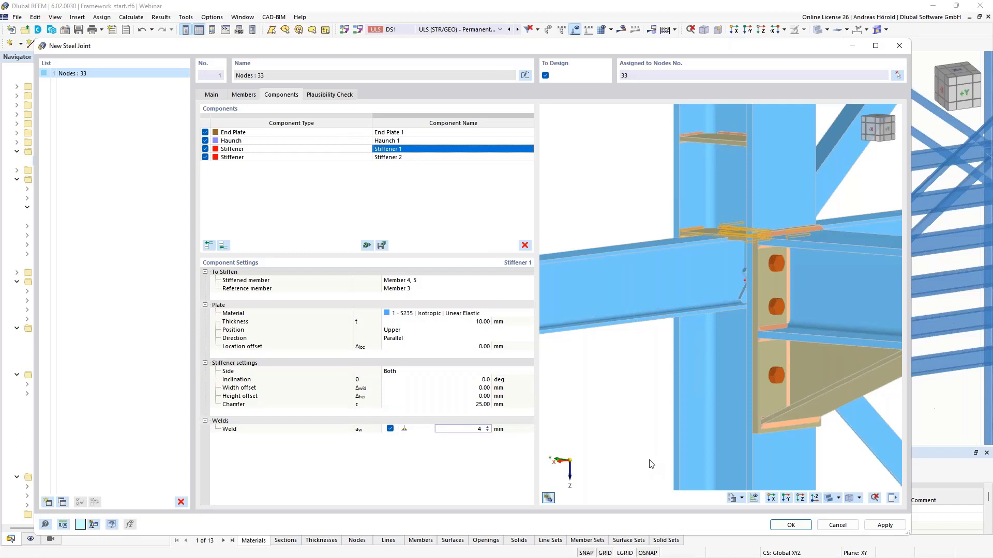
key("Return")
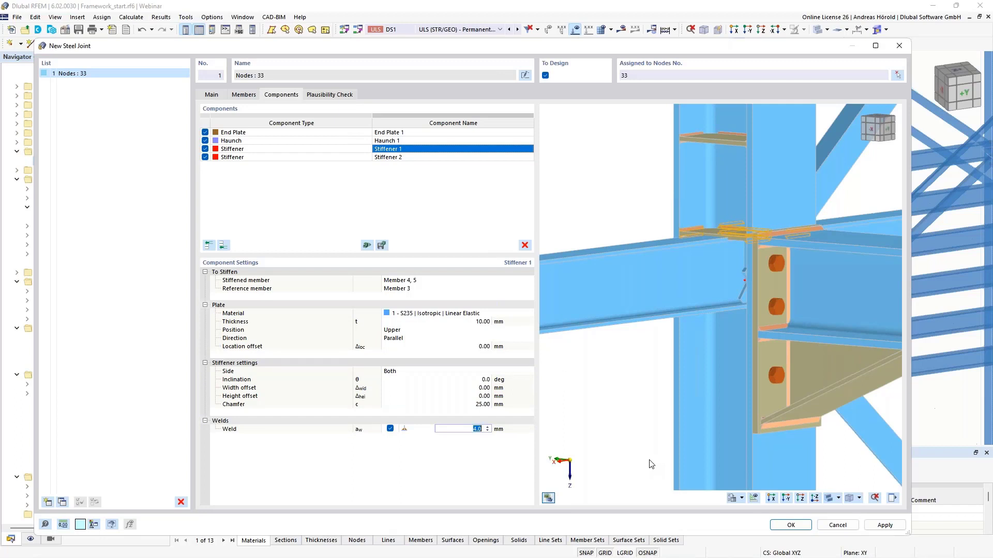
Step: Set the location offset of Stiffener 2 to -400 mm, placing it level with the haunch flange
left_click(439, 158)
left_click(439, 158)
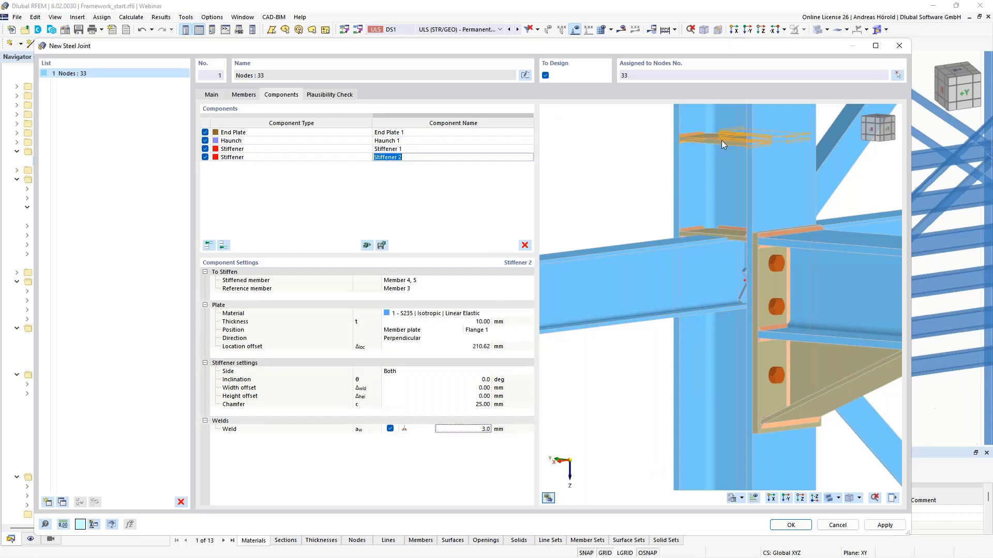
left_click(484, 346)
key("BackSpace")
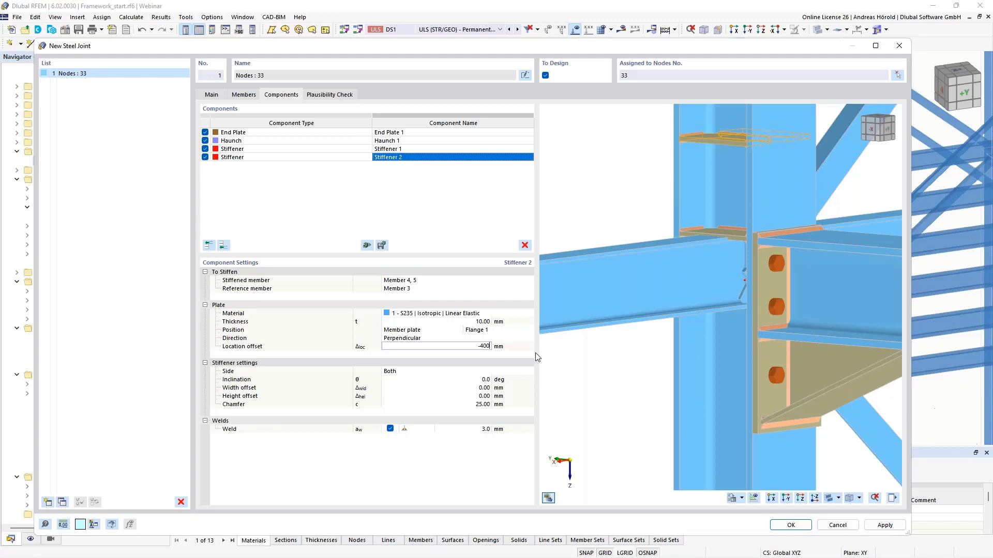
key("Tab")
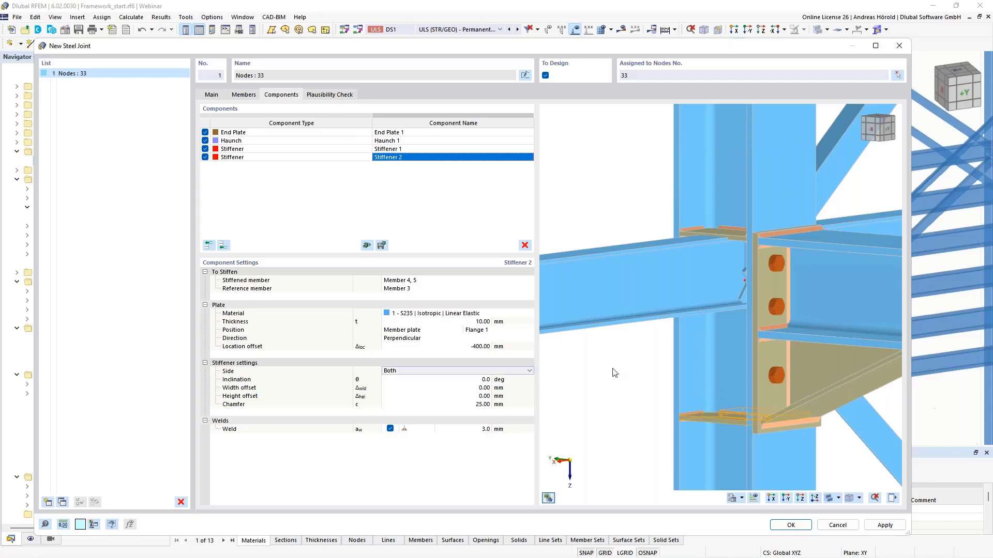
scroll(743, 443, "up", 4)
scroll(743, 444, "down", 2)
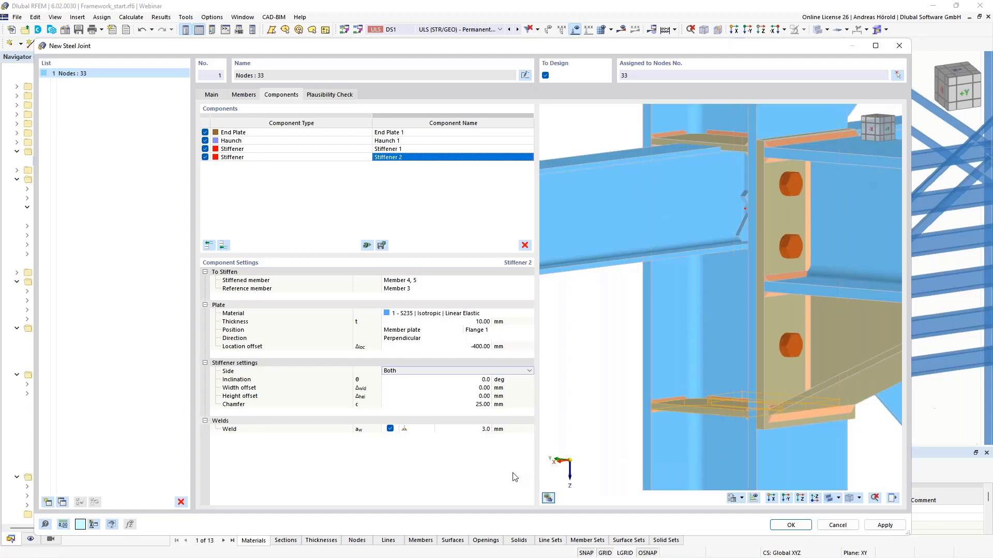
Step: Set the weld size of Stiffener 2 to 4 mm
left_click(468, 429)
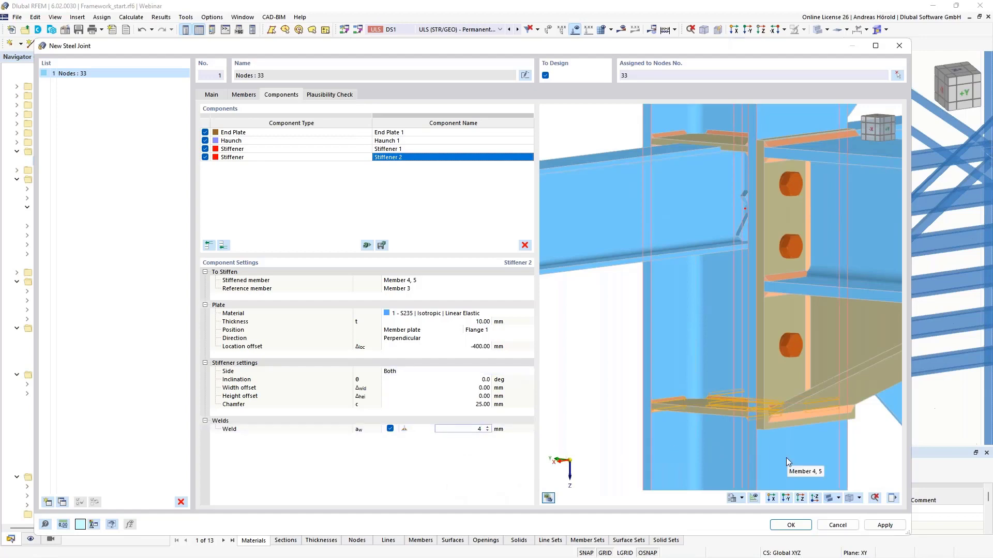
key("Up")
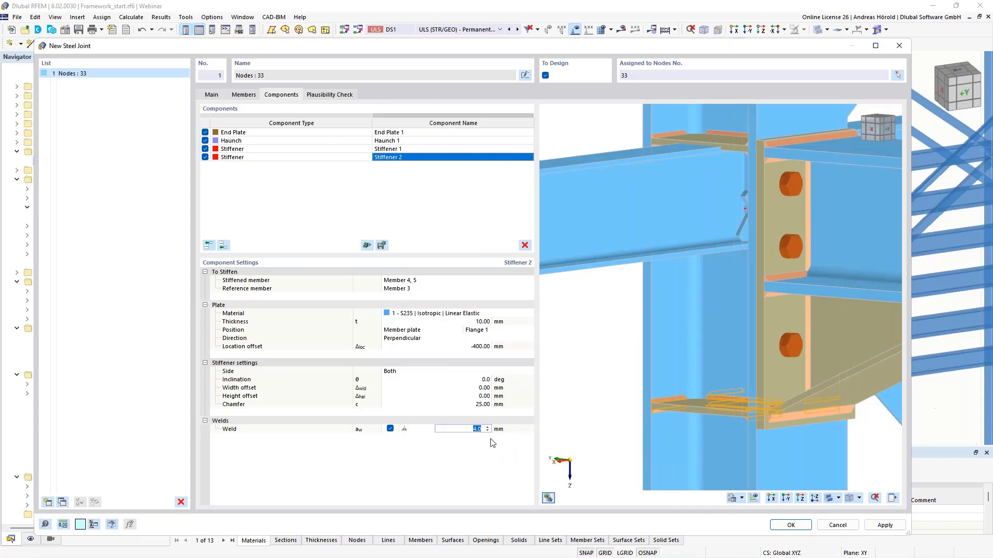
left_click(563, 391)
scroll(629, 395, "down", 3)
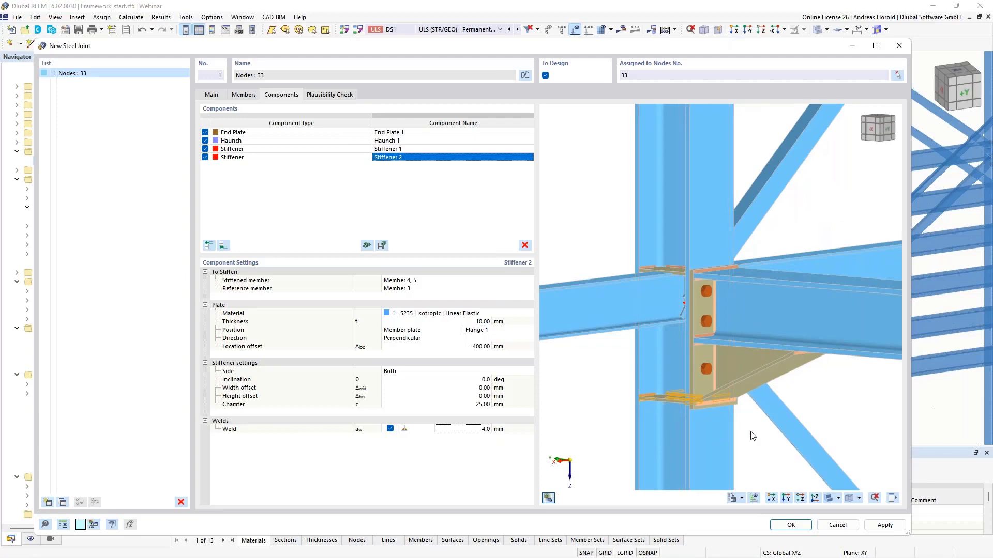
Step: Look at the name, category and subcategory options for saving the joint as a template, without creating one
mouse_move(750, 434)
middle_mouse_down("ctrl")
mouse_move(755, 449)
mouse_move(754, 441)
mouse_move(635, 430)
mouse_move(752, 435)
middle_mouse_up("ctrl")
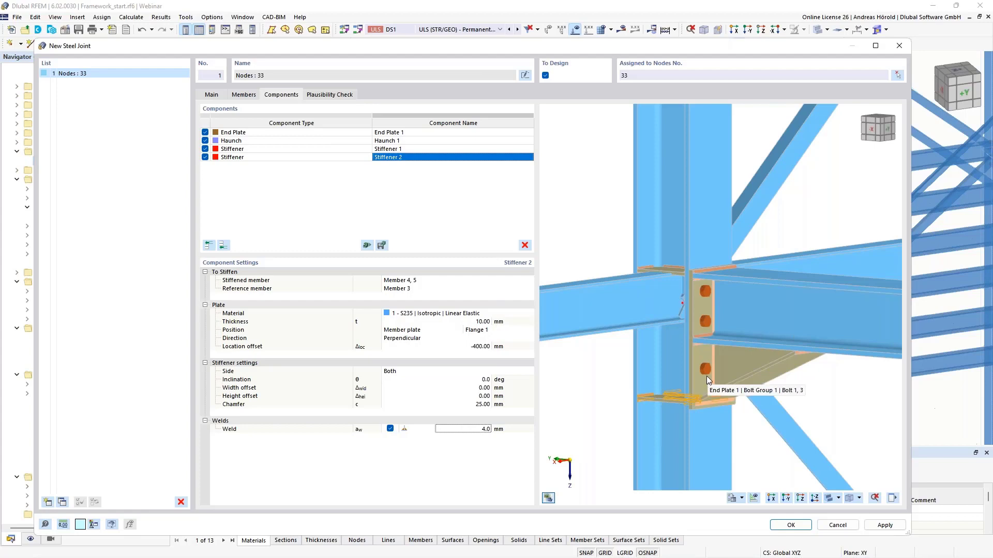
scroll(703, 380, "down", 5)
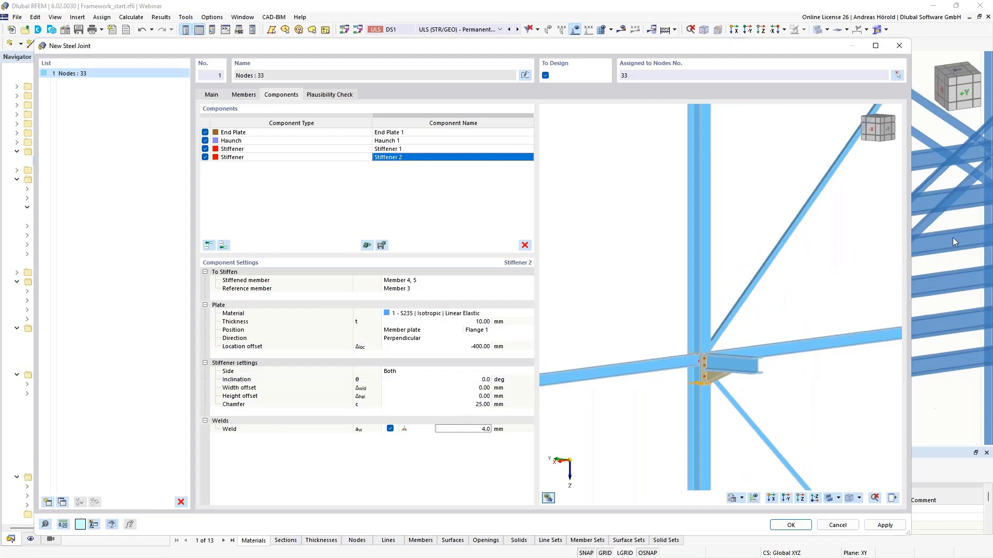
scroll(640, 358, "up", 3)
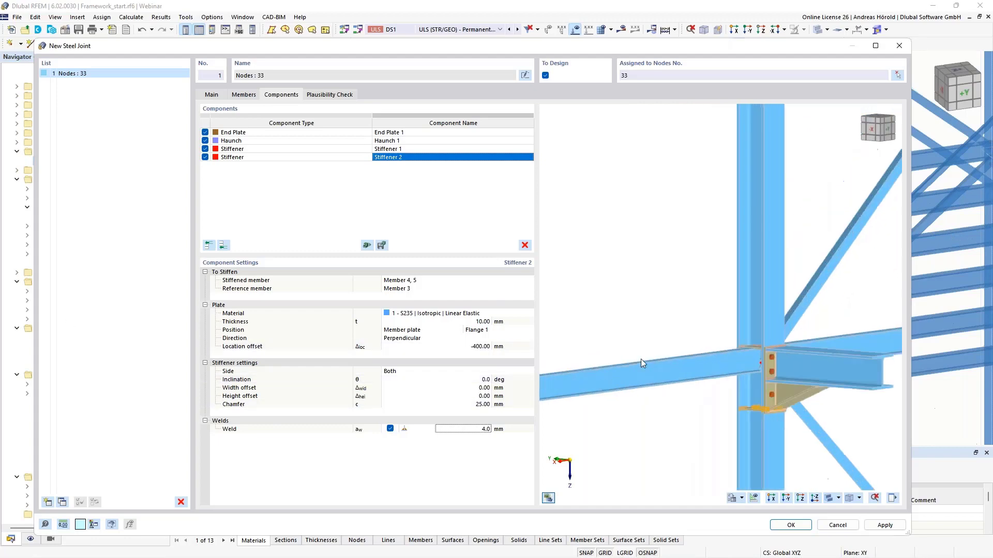
left_click(381, 245)
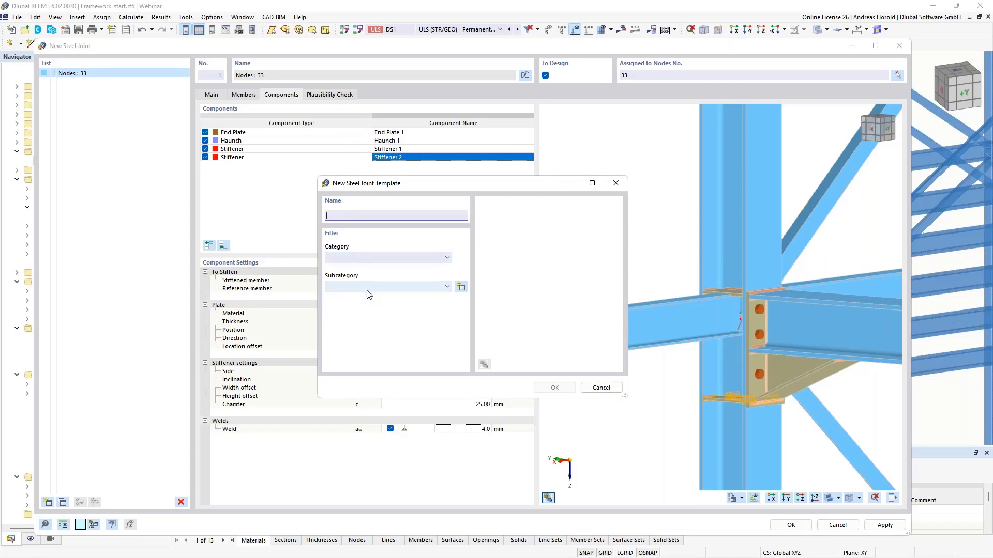
left_click(600, 388)
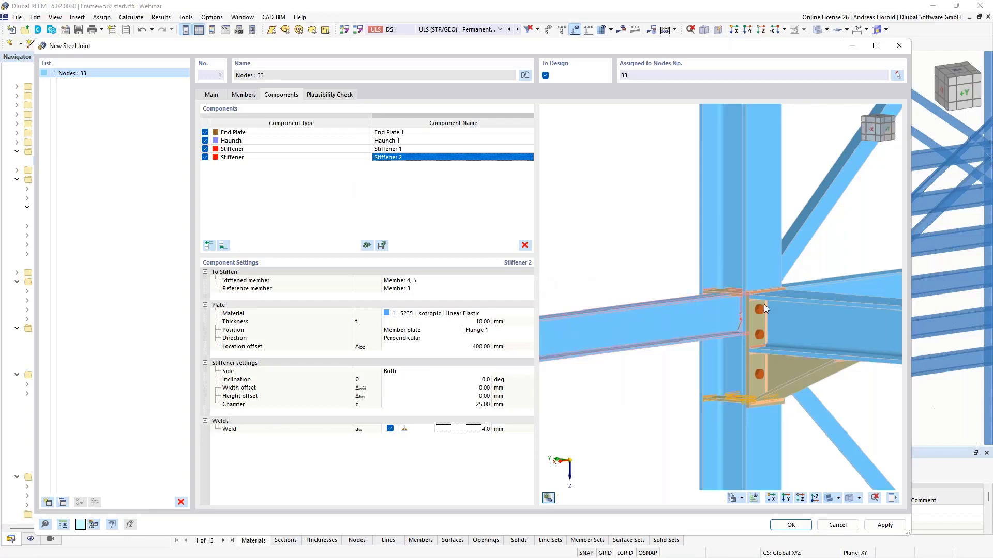
Step: Add a second end plate component to the joint and set its first connected member to Member 1
middle_click_drag(879, 364, 739, 321, "ctrl")
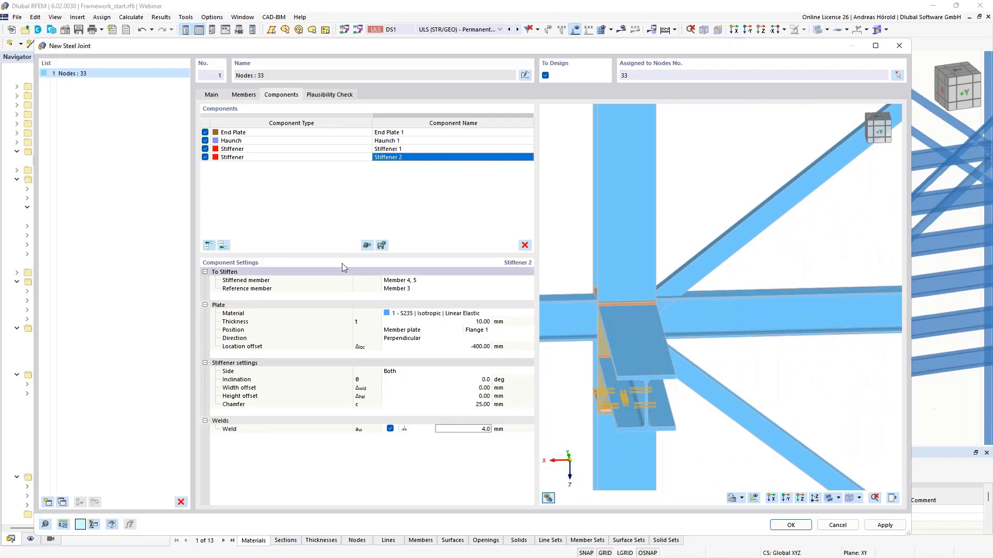
left_click(223, 245)
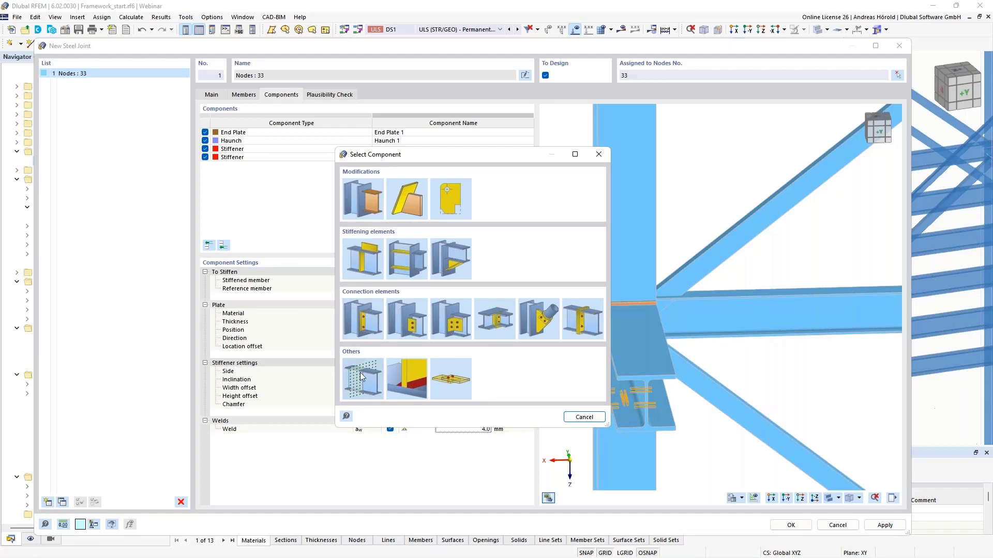
left_click(364, 321)
middle_click_drag(751, 393, 663, 382, "ctrl")
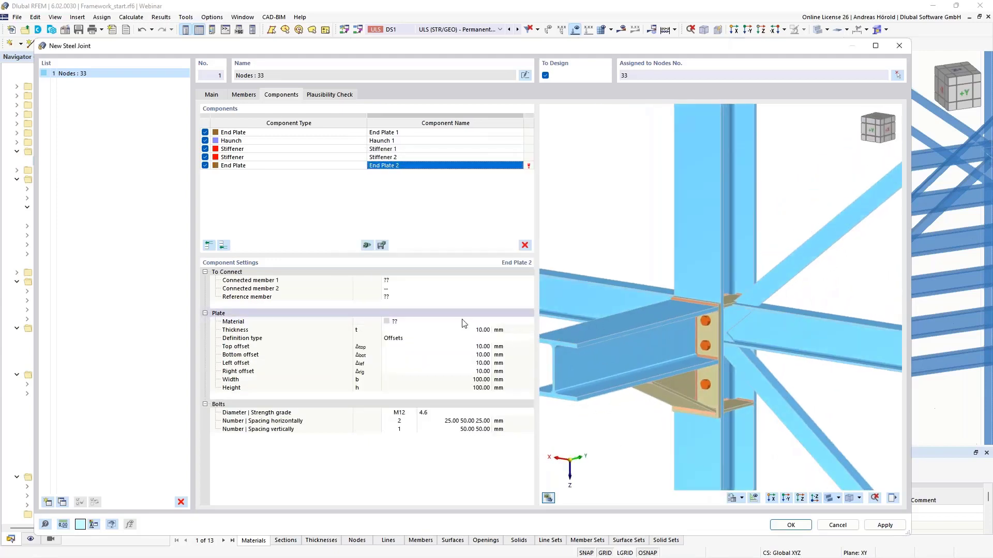
left_click(394, 283)
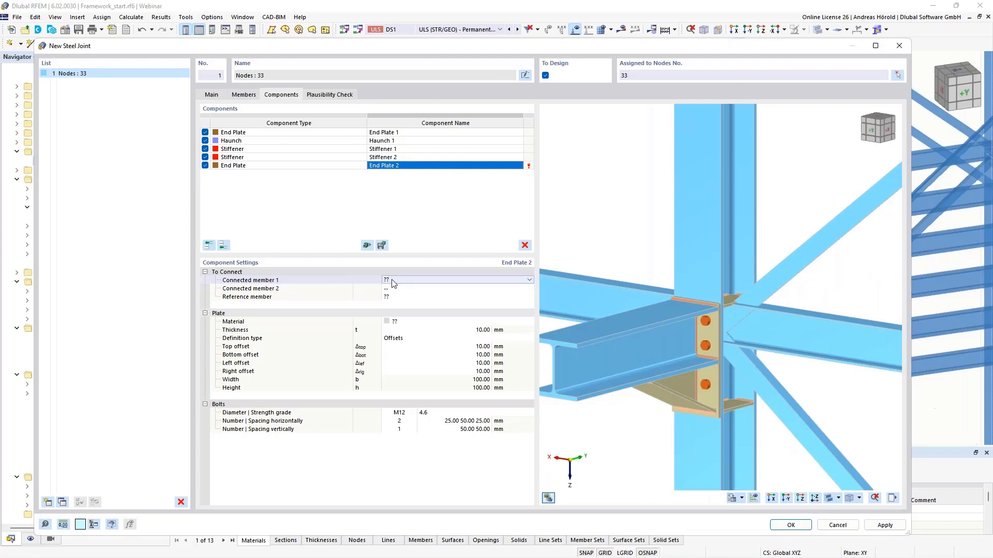
left_click(421, 282)
left_click(424, 296)
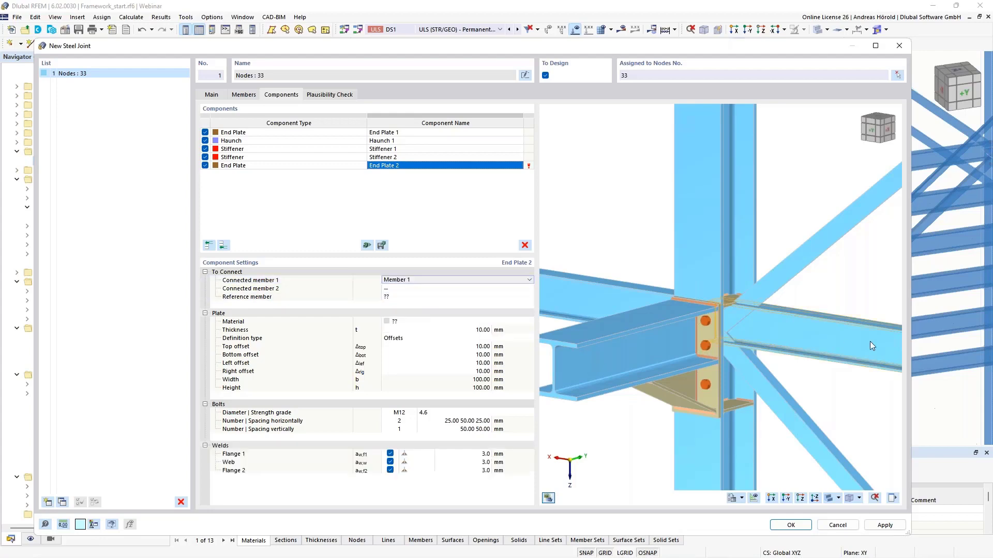
Step: Set the second connected member of End Plate 2 to Member 6
scroll(814, 348, "up", 3)
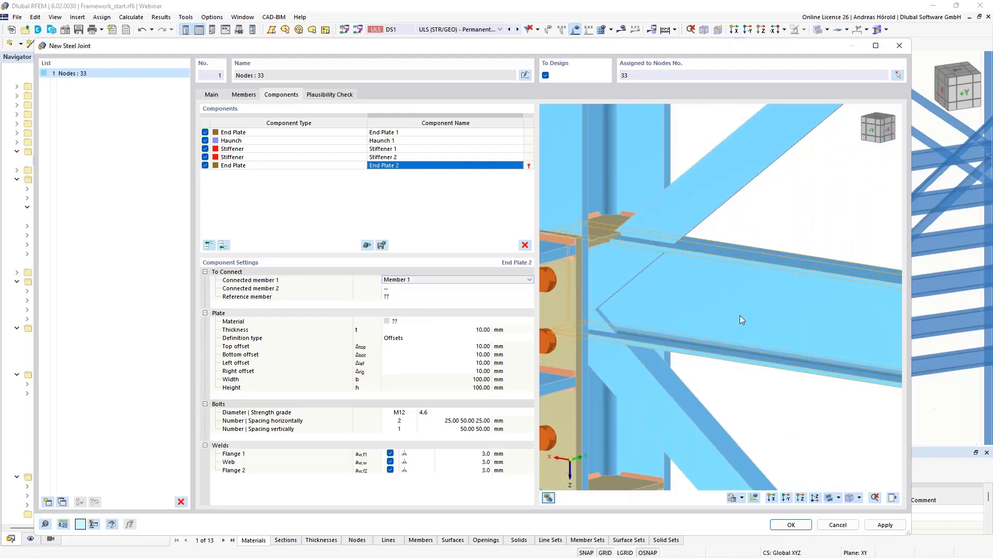
scroll(740, 318, "down", 3)
middle_click_drag(774, 358, 730, 347, "ctrl")
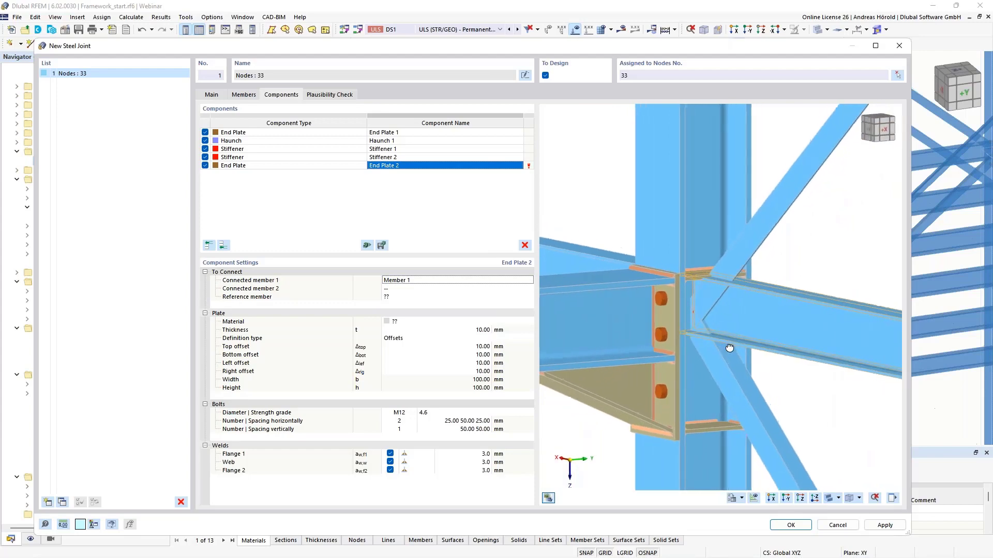
left_click(411, 288)
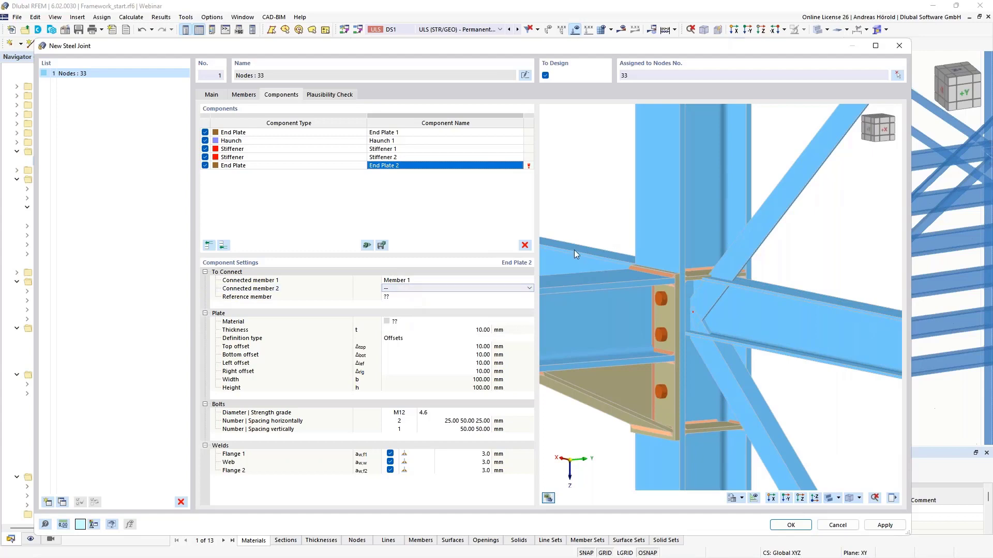
left_click(526, 288)
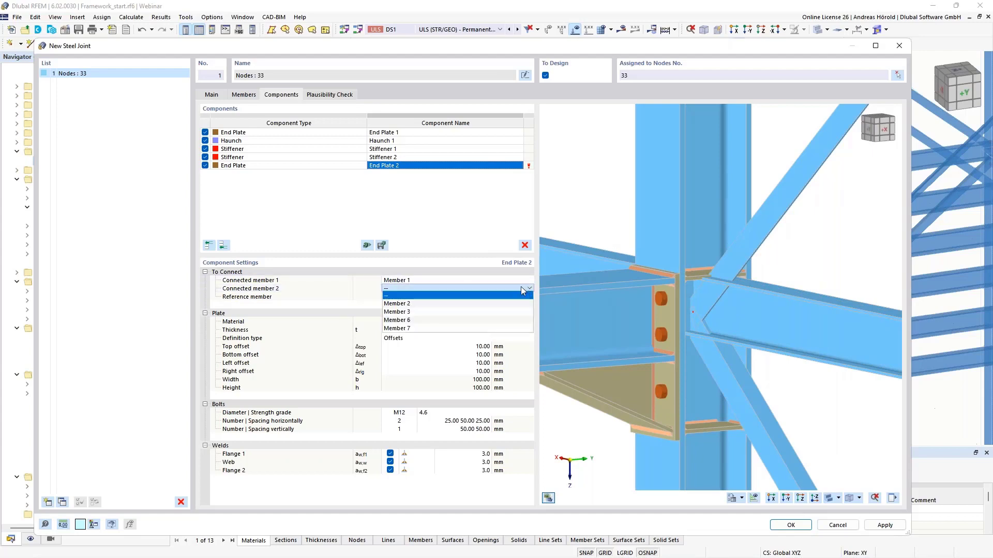
left_click(458, 321)
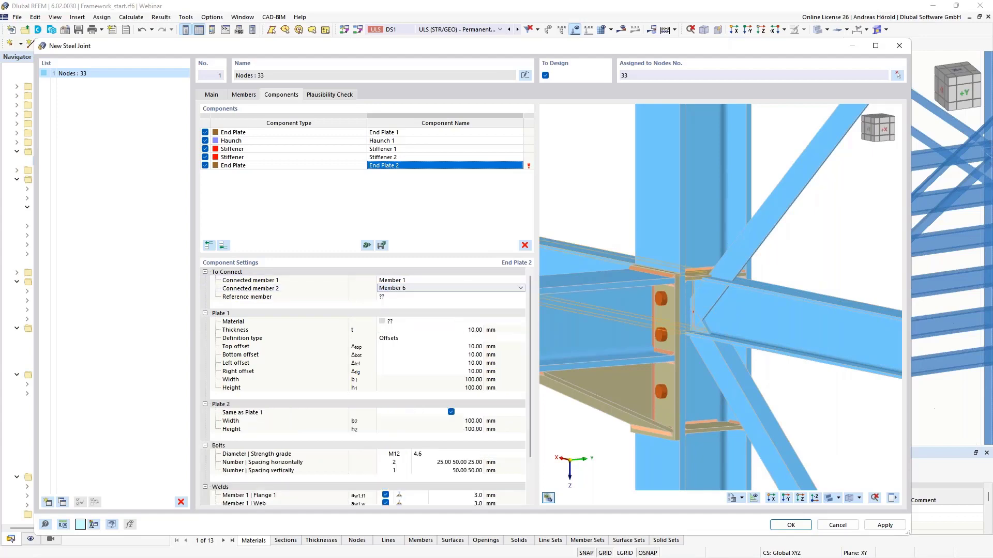
Step: Set the reference member of End Plate 2 to the column, Member 4, 5
left_click(419, 297)
left_click(419, 297)
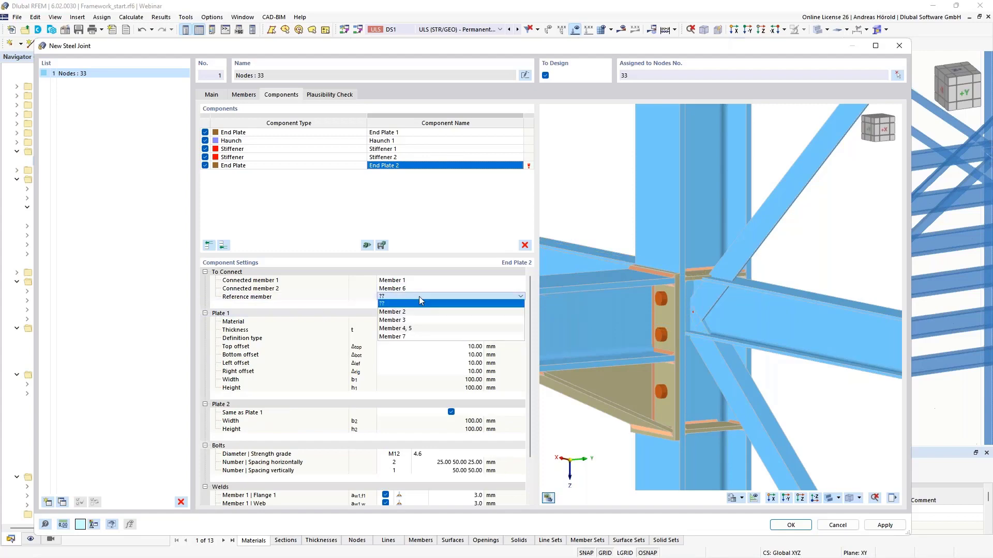
left_click(425, 329)
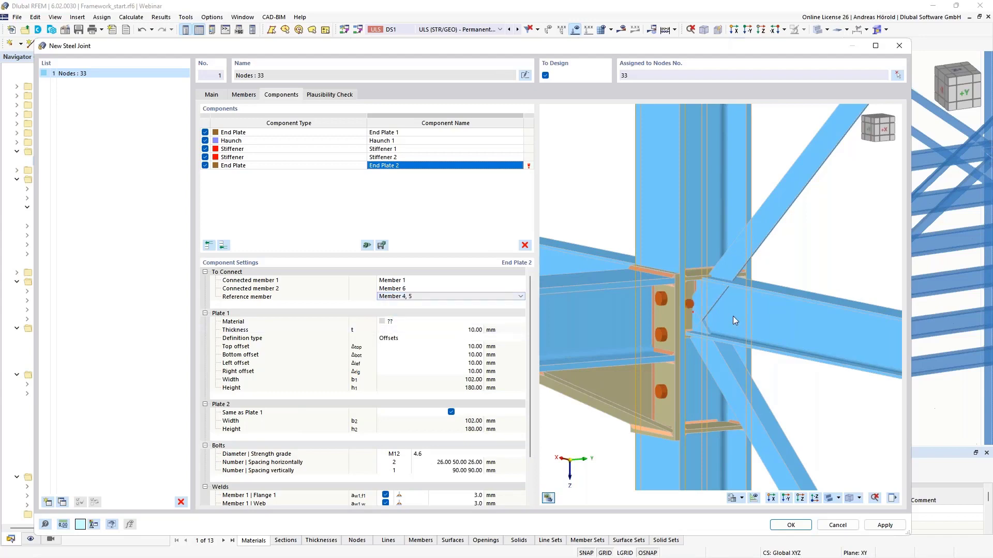
Step: Assign the material 1 - S235 to Plate 1 of End Plate 2
scroll(733, 315, "up", 5)
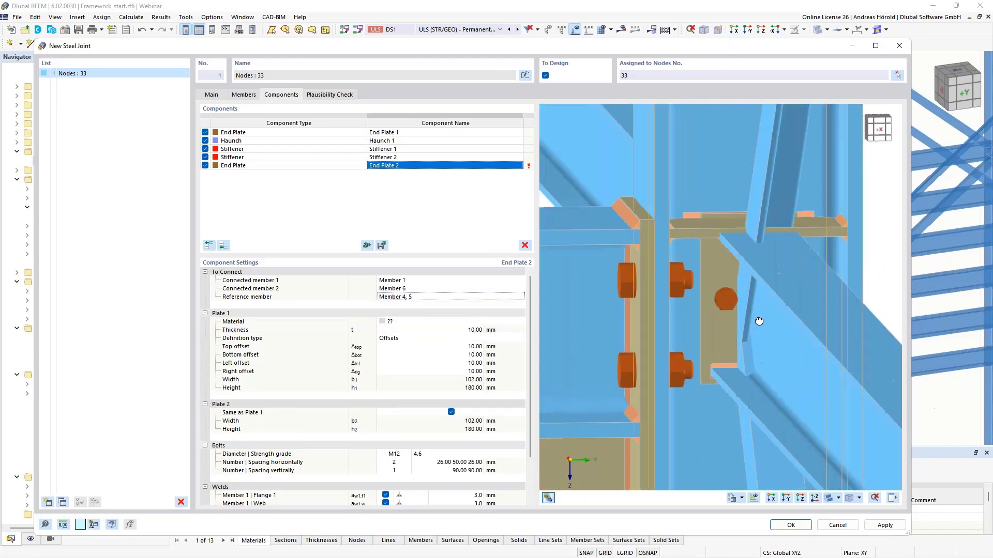
middle_click_drag(758, 321, 778, 311, "ctrl")
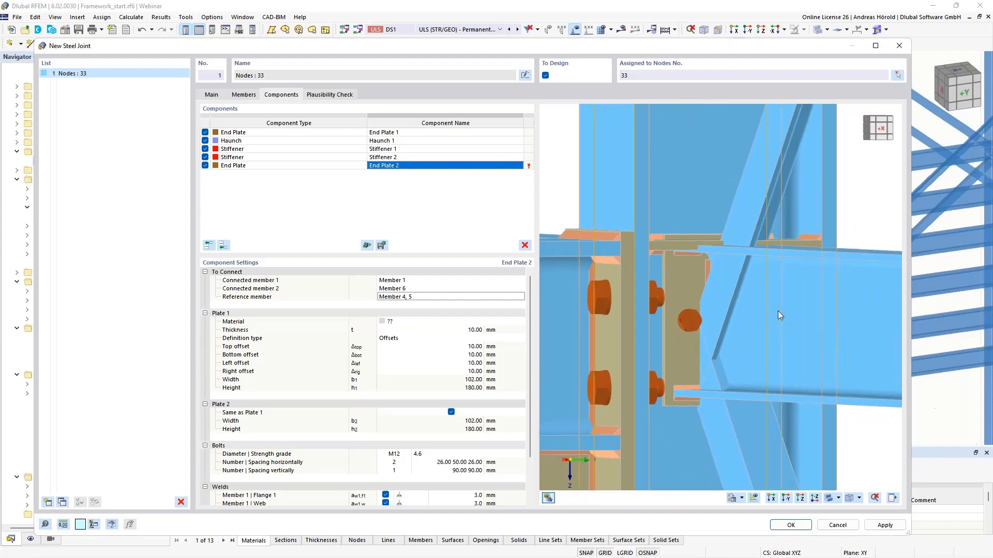
left_click(437, 321)
left_click(436, 322)
left_click(434, 329)
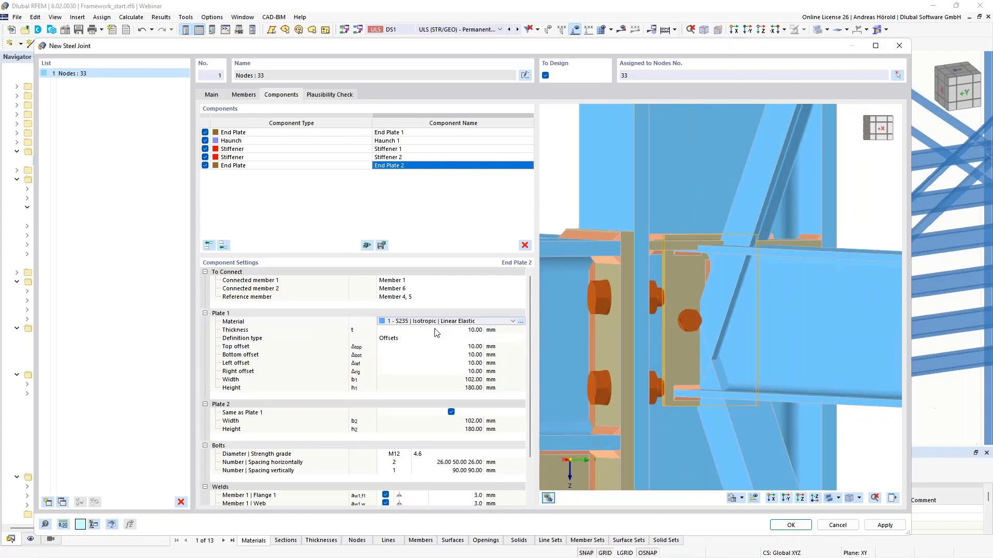
Step: Set the top offset of Plate 1 in End Plate 2 to -20 mm
left_click(469, 348)
left_click(469, 347)
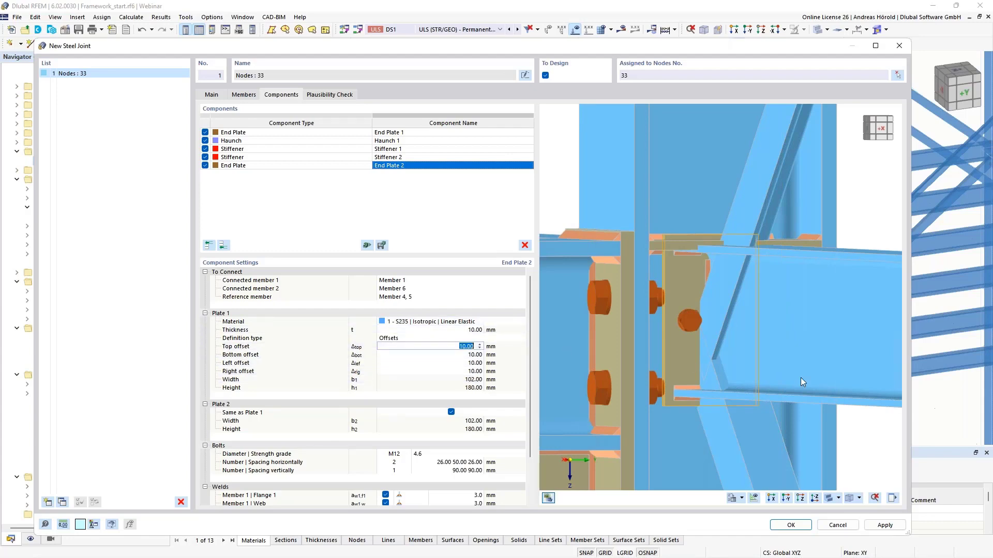
key("BackSpace")
key("Tab")
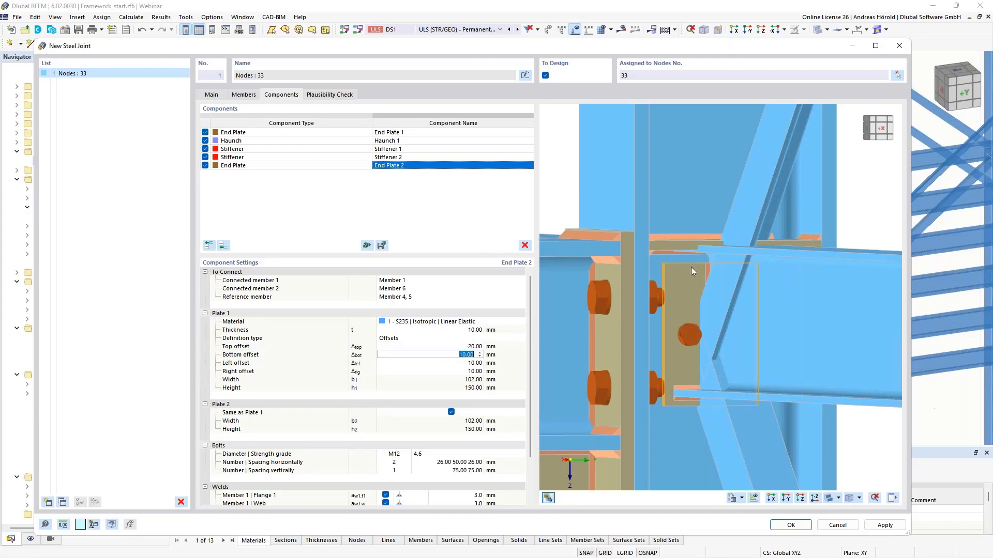
Step: Set the bottom offset of Plate 1 in End Plate 2 to -20 mm
scroll(692, 264, "up", 5)
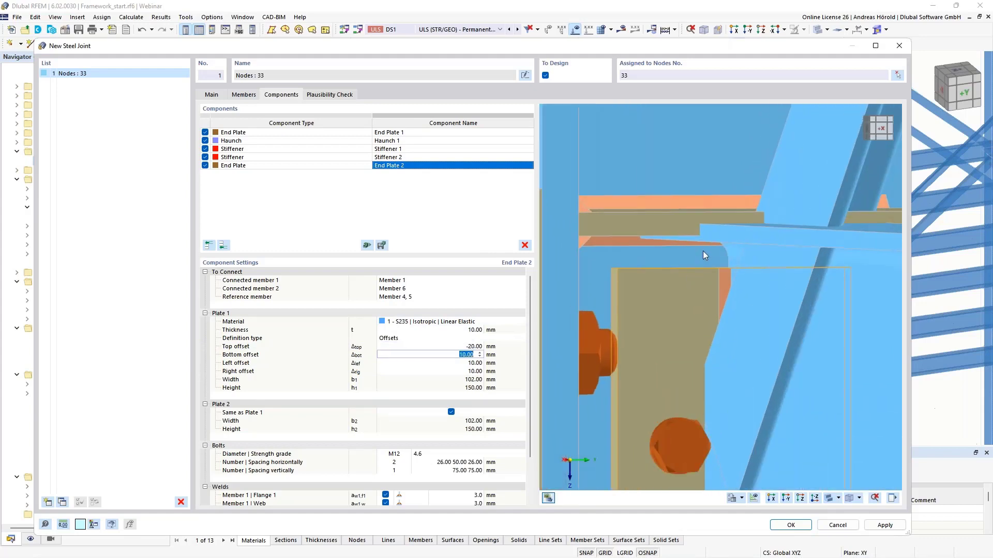
scroll(672, 294, "down", 3)
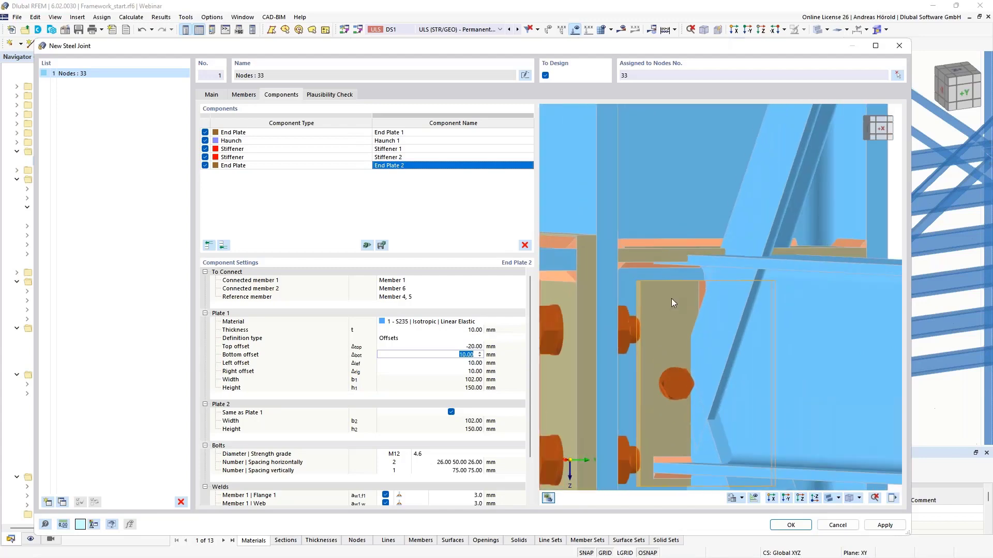
middle_click_drag(676, 390, 693, 281)
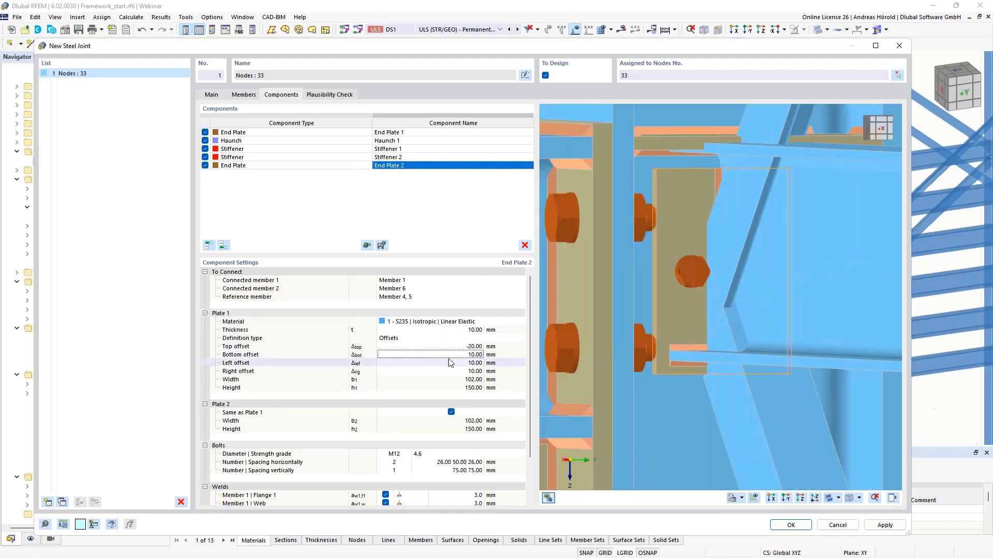
left_click(469, 356)
type("-20")
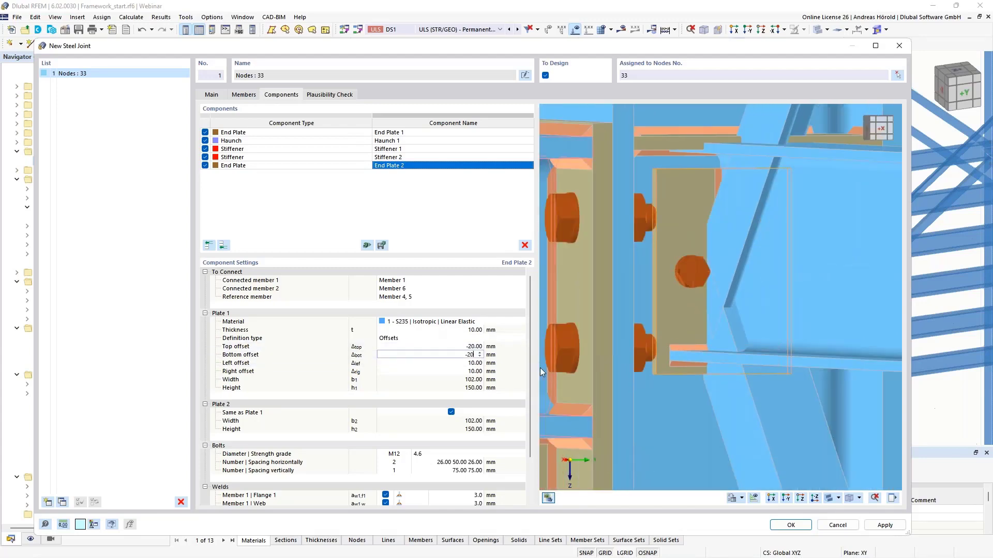
key("Tab")
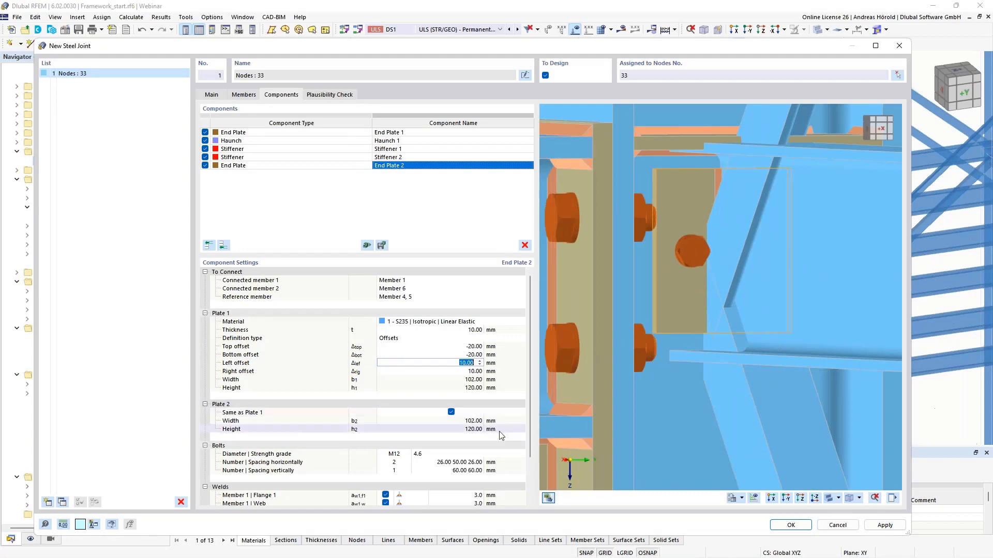
Step: Set the horizontal bolt edge distance of End Plate 2 to 20 mm
scroll(471, 435, "down", 2)
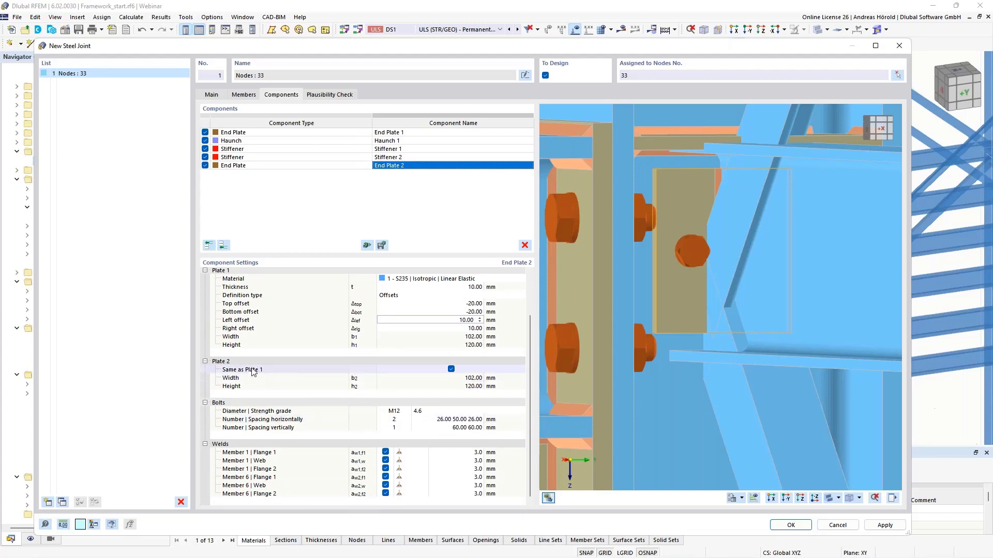
scroll(632, 359, "down", 3)
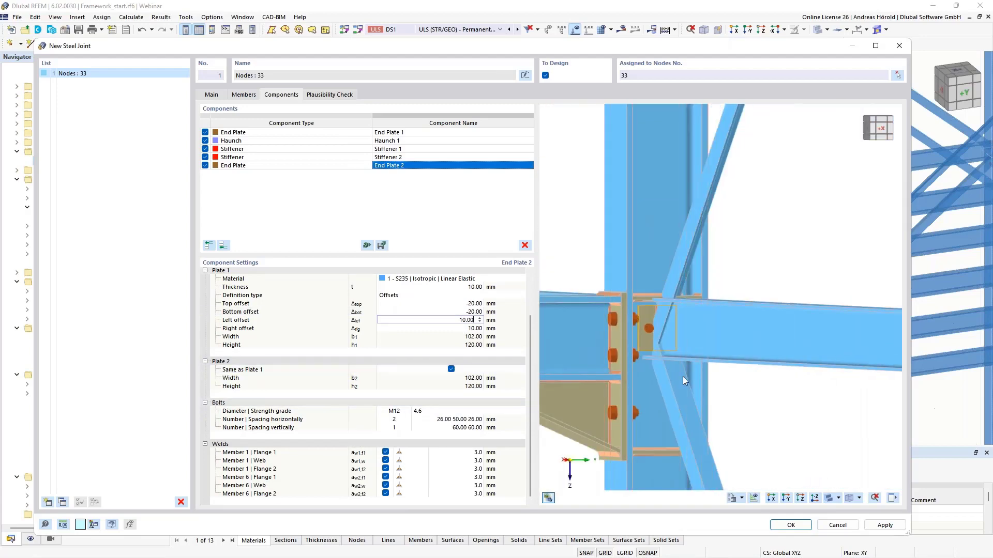
middle_click_drag(605, 379, 555, 387, "ctrl")
scroll(713, 357, "up", 5)
middle_click_drag(781, 417, 788, 345, "ctrl")
scroll(727, 379, "up", 3)
scroll(727, 379, "down", 5)
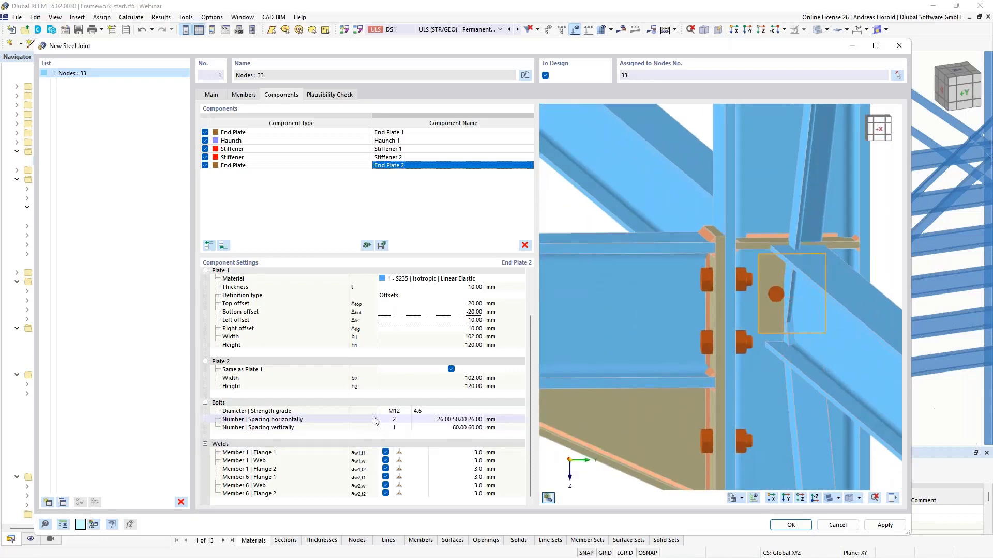
left_click(438, 419)
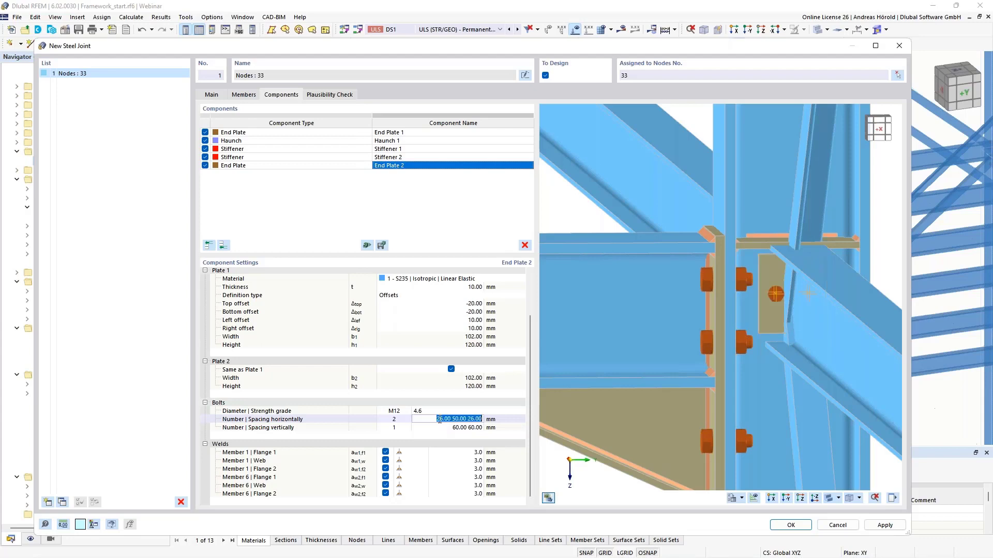
type("20")
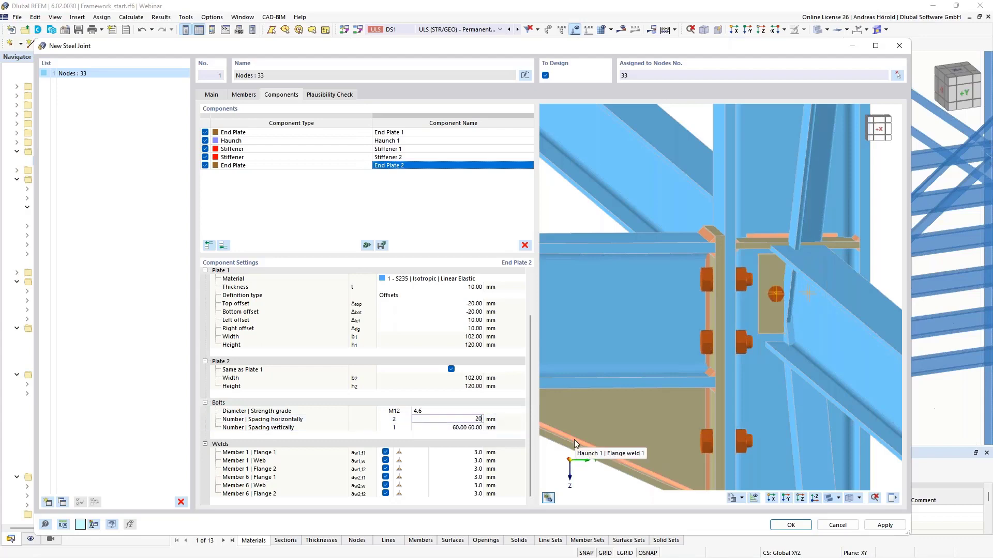
key("Tab")
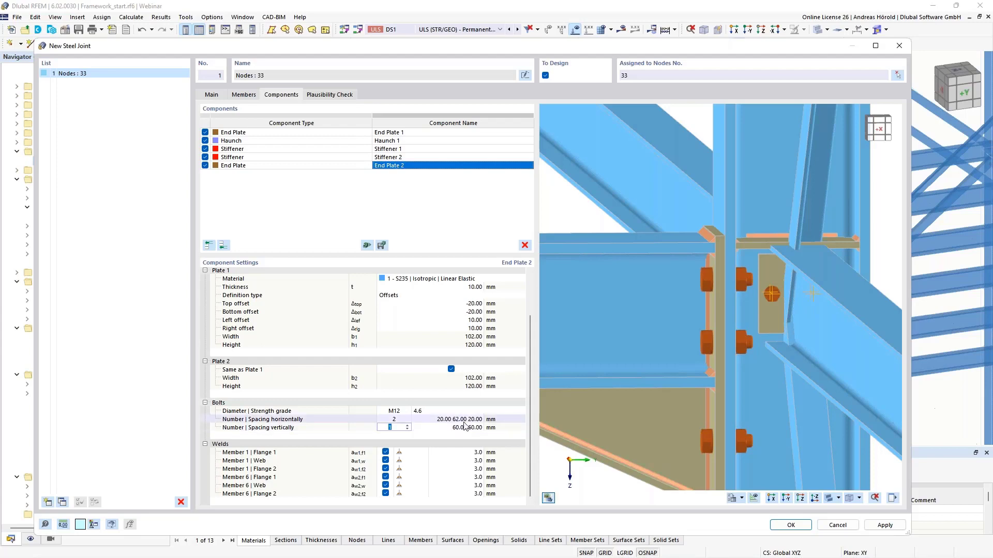
Step: Set End Plate 2 to two bolts vertically with an edge distance of 35 mm
scroll(782, 316, "up", 3)
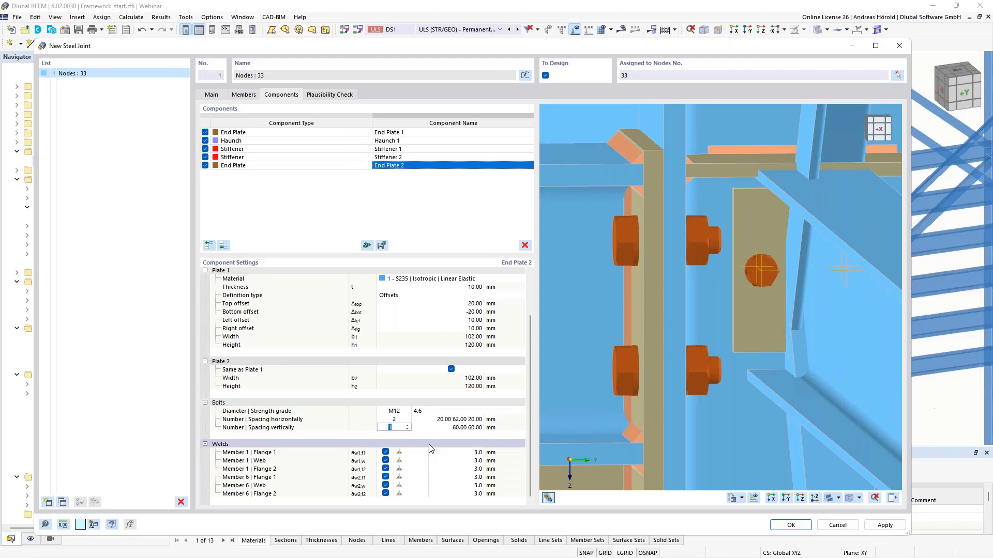
left_click(407, 426)
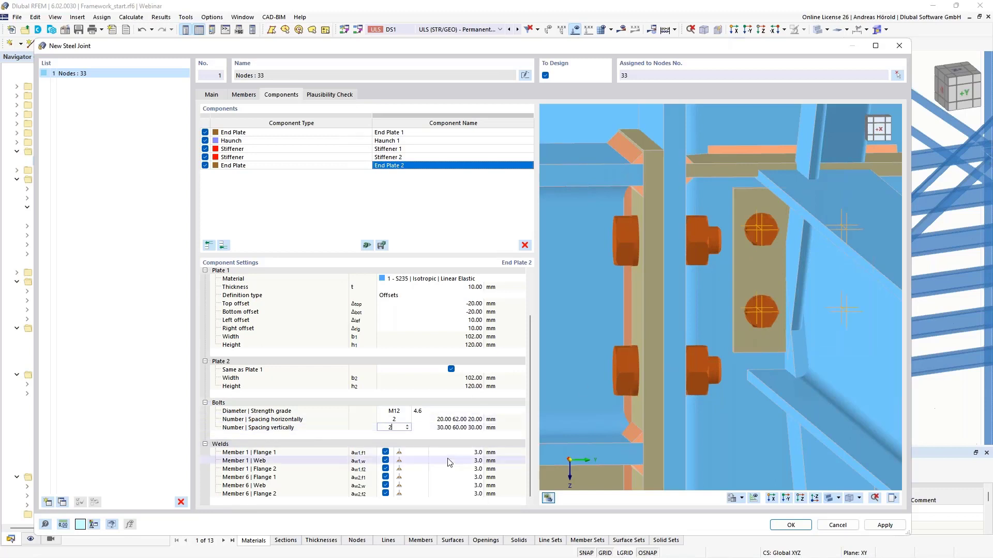
left_click(448, 429)
type("35")
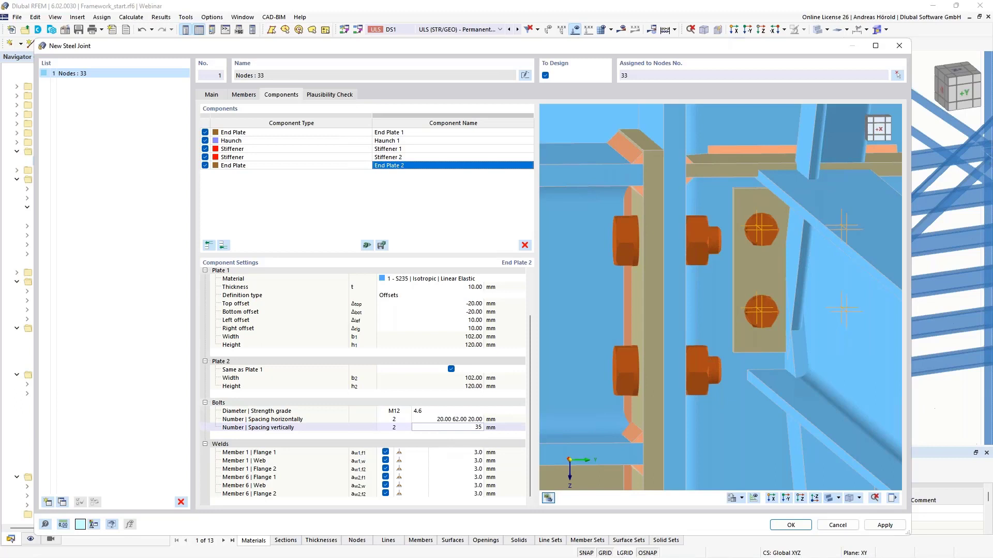
key("Return")
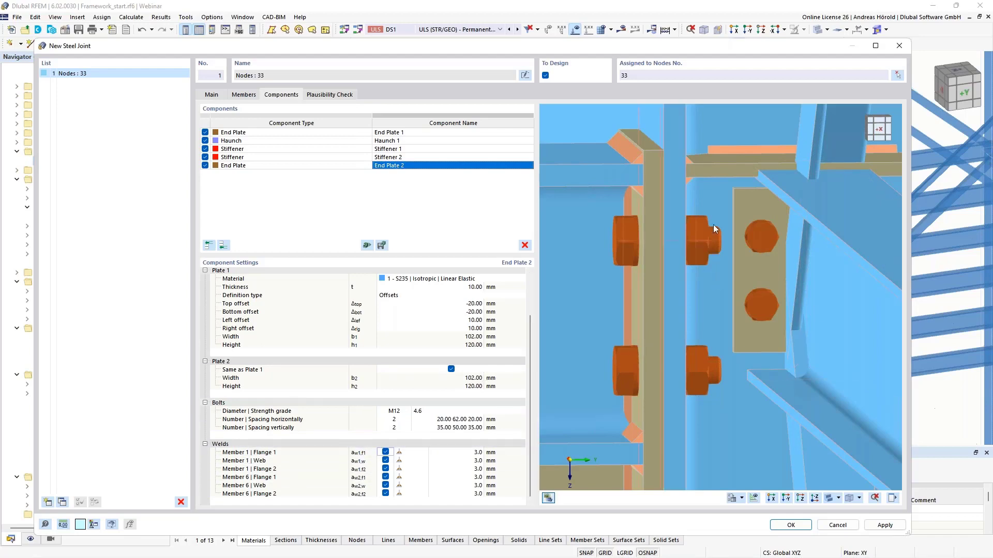
Step: Deactivate the Flange 1 and Flange 2 welds of Member 1 and Member 6, keeping only the web welds
left_click(385, 452)
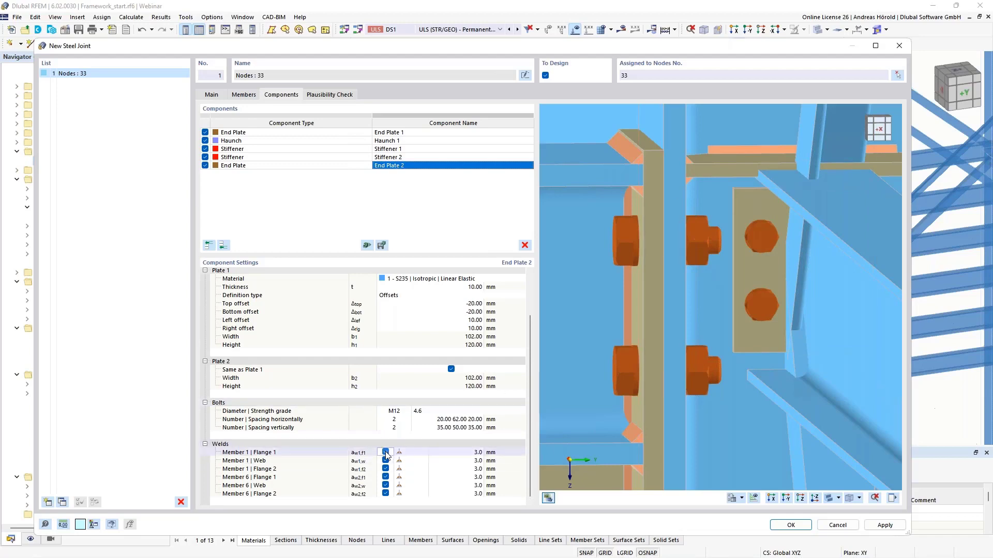
left_click(385, 469)
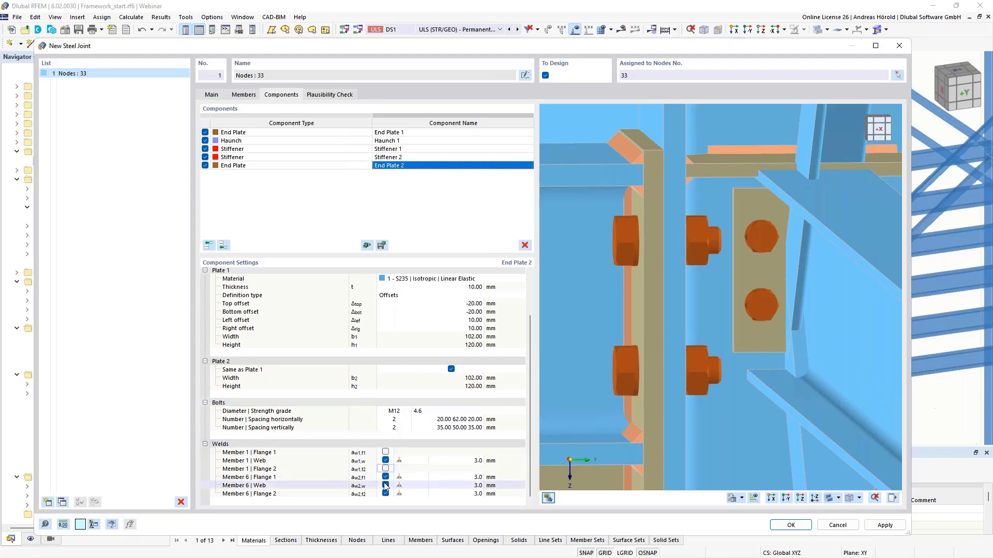
left_click(385, 477)
left_click(385, 493)
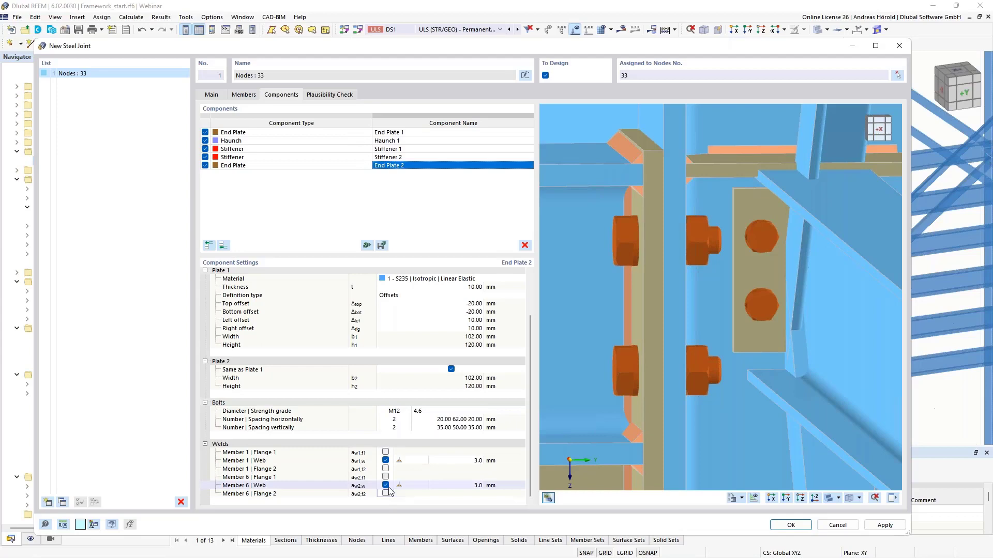
Step: Keep a double fillet weld for the Member 1 web and set the web weld sizes of Member 1 and Member 6 to 4 mm
left_click(370, 460)
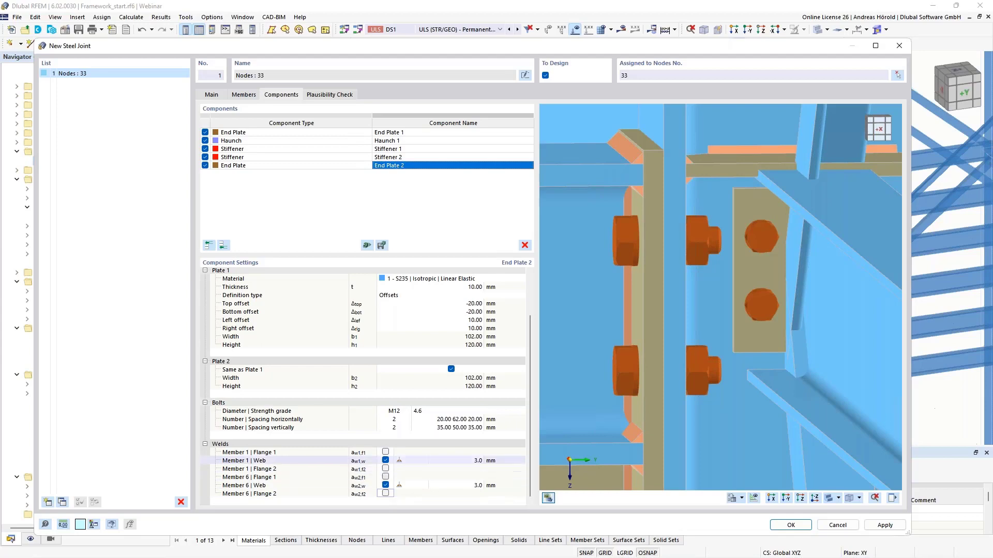
left_click(410, 462)
left_click(423, 460)
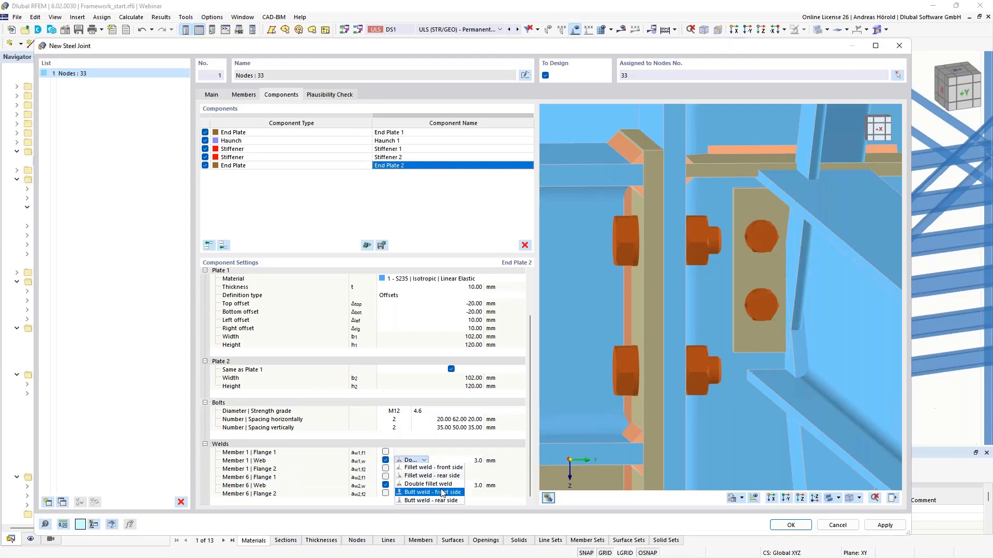
left_click(445, 485)
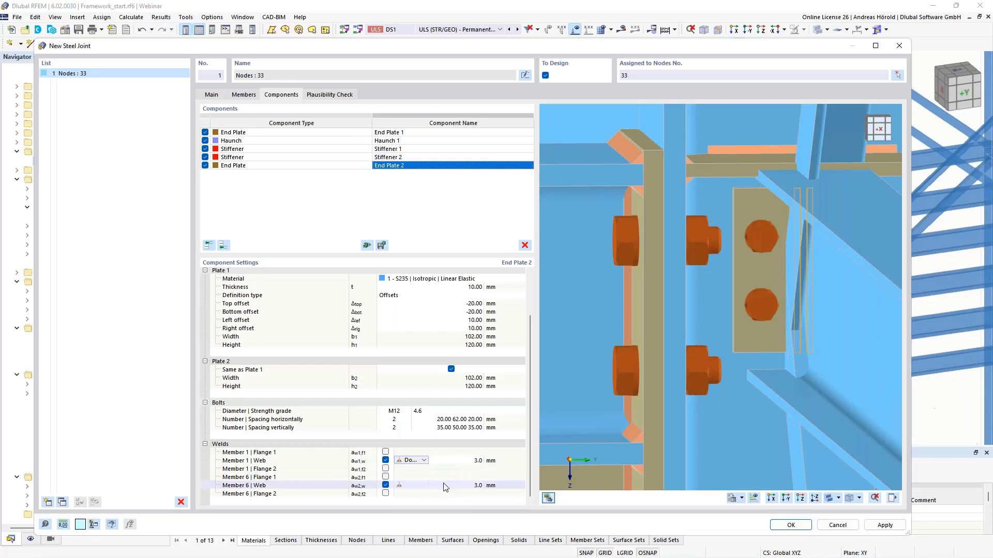
left_click(476, 460)
type("4")
key("Return")
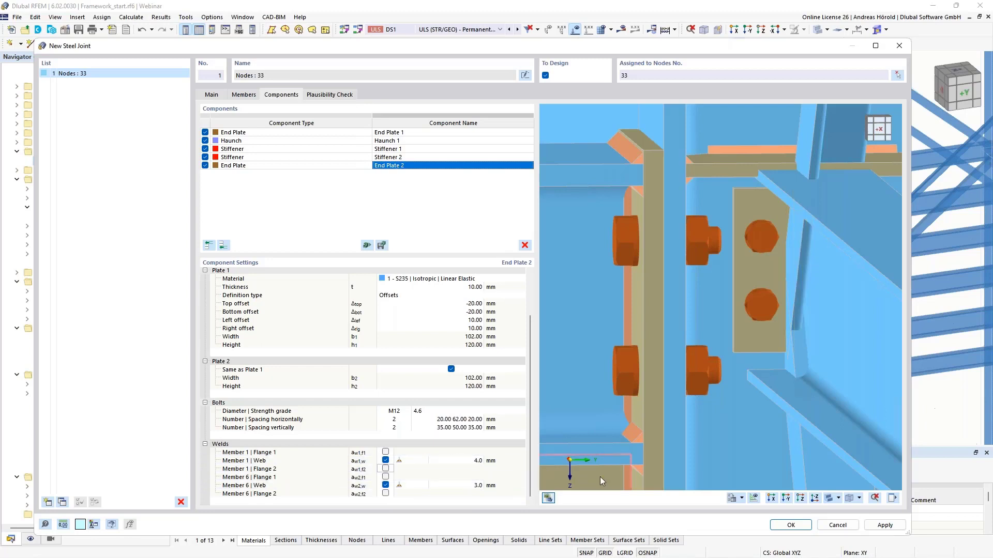
left_click(474, 486)
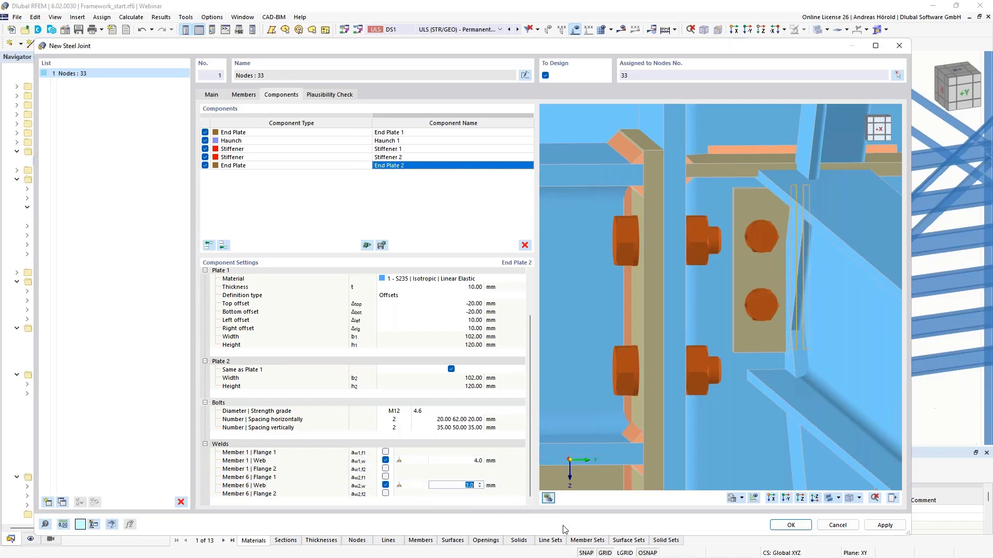
key("Return")
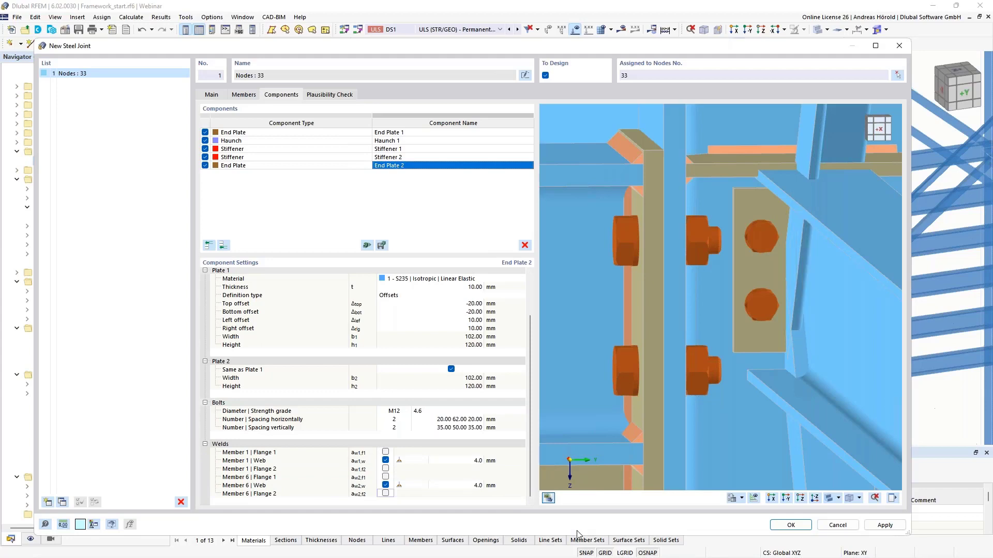
Step: Examine the joint around the column from several sides, especially where Stiffener 1 meets the flanges of the members attached through End Plate 2
scroll(625, 370, "down", 3)
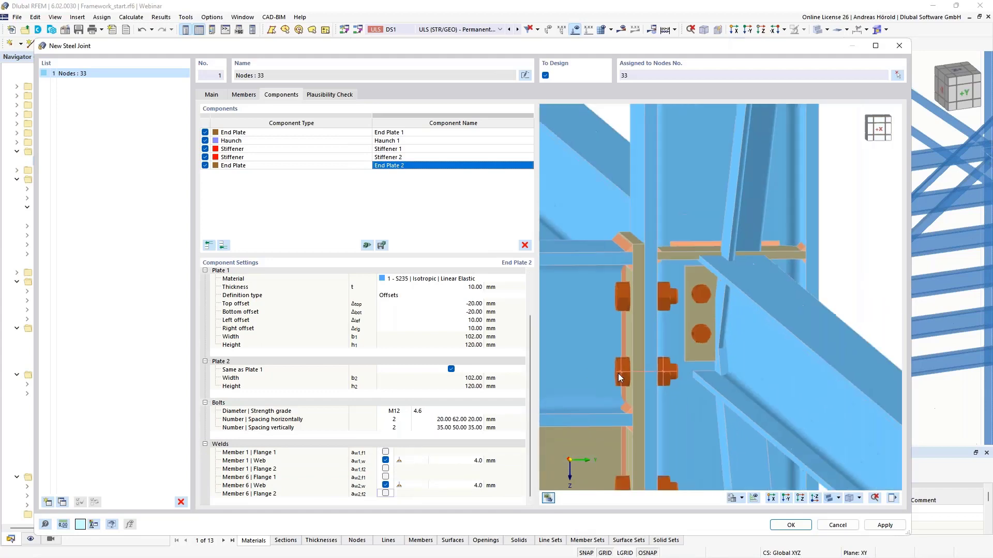
middle_click_drag(617, 393, 829, 384, "ctrl")
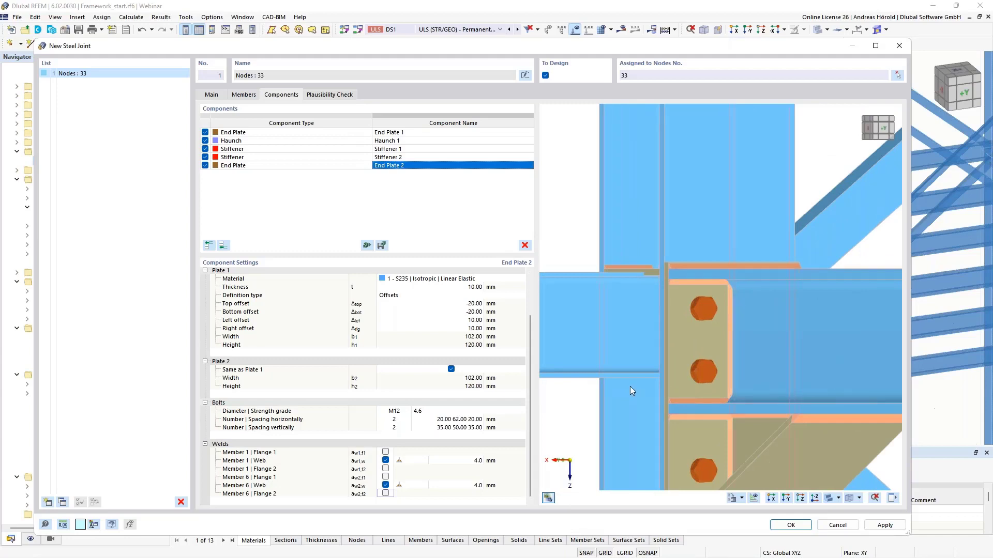
middle_click_drag(630, 386, 610, 406, "ctrl")
scroll(728, 385, "down", 4)
middle_click_drag(808, 417, 668, 415, "ctrl")
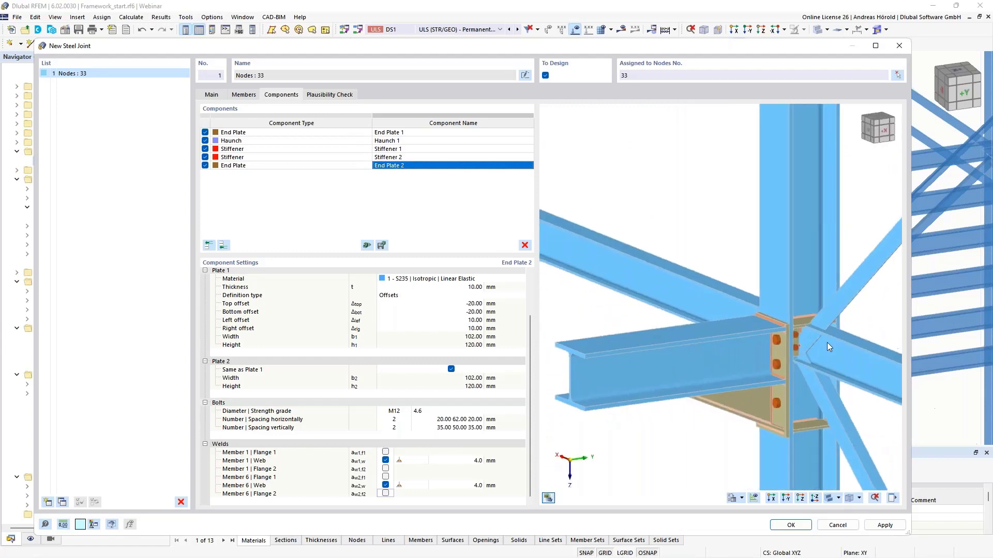
scroll(730, 371, "up", 3)
middle_click_drag(722, 391, 818, 382, "ctrl")
scroll(759, 359, "up", 3)
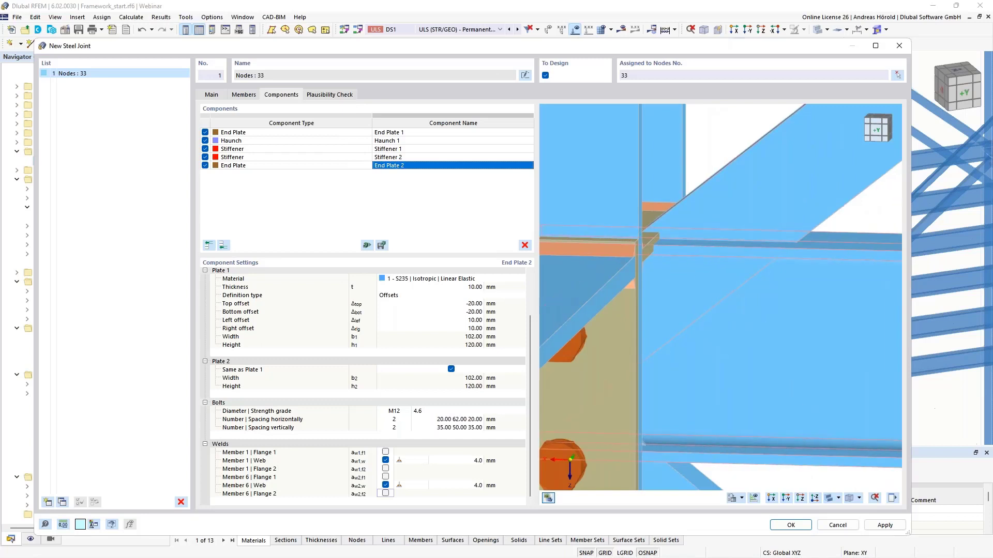
middle_click_drag(579, 385, 746, 401)
scroll(746, 401, "down", 3)
middle_click_drag(796, 355, 667, 338, "ctrl")
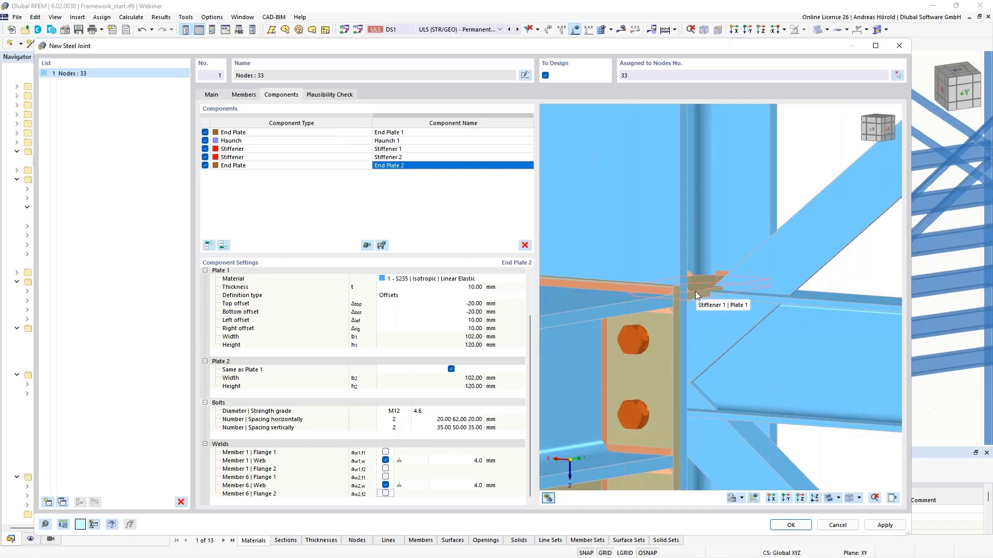
scroll(694, 290, "up", 2)
scroll(695, 290, "down", 2)
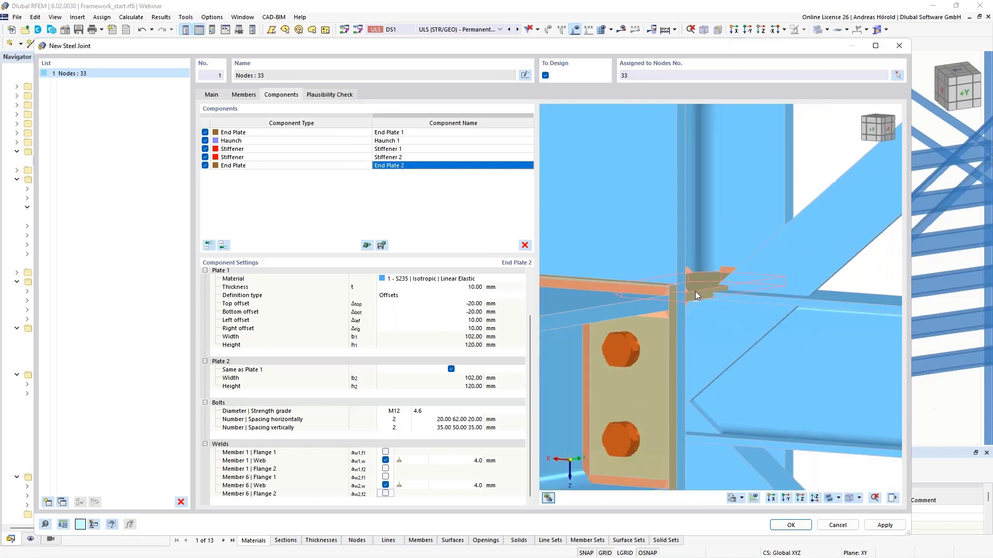
middle_click_drag(742, 390, 782, 384, "ctrl")
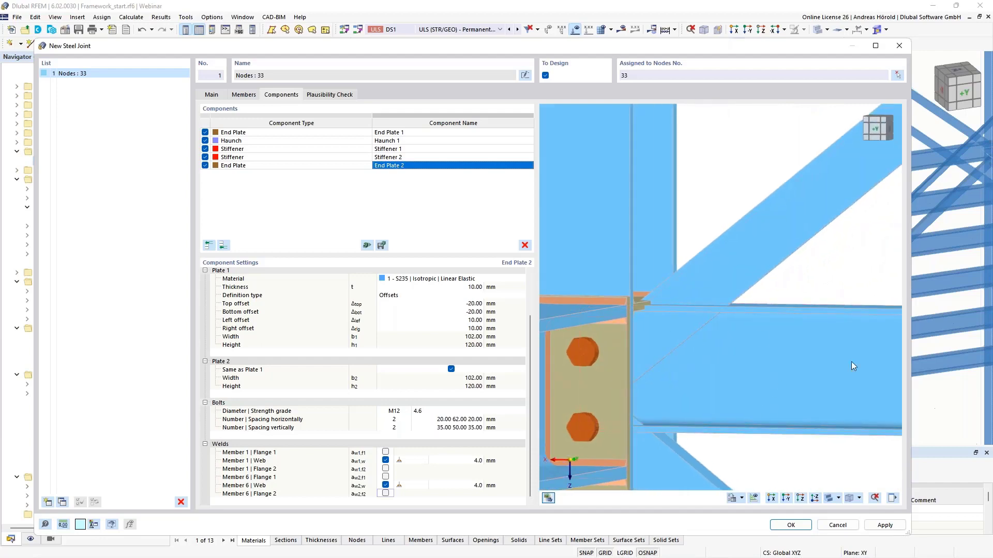
Step: Show the display options for members and components and hide Member 7 in the joint preview
left_click(894, 500)
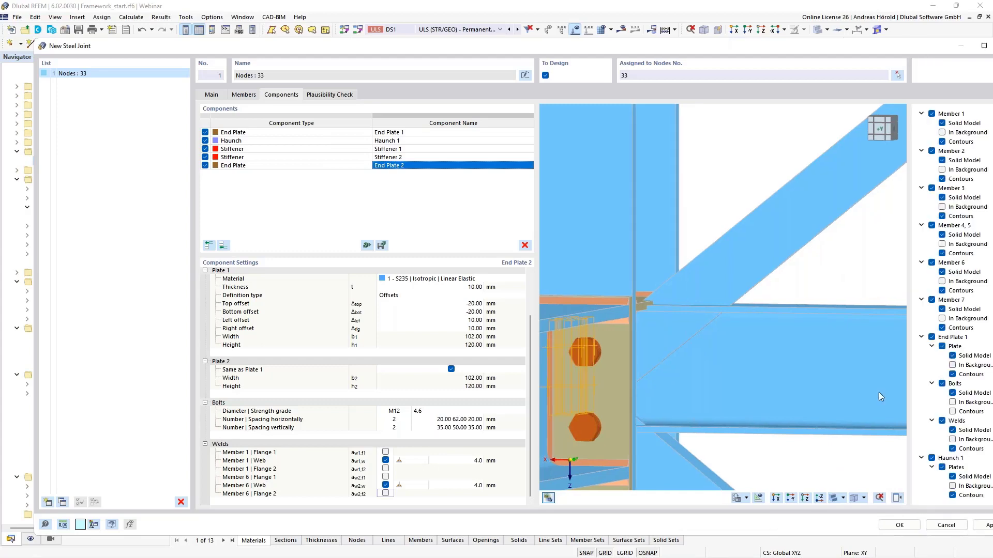
left_click_drag(856, 47, 815, 42)
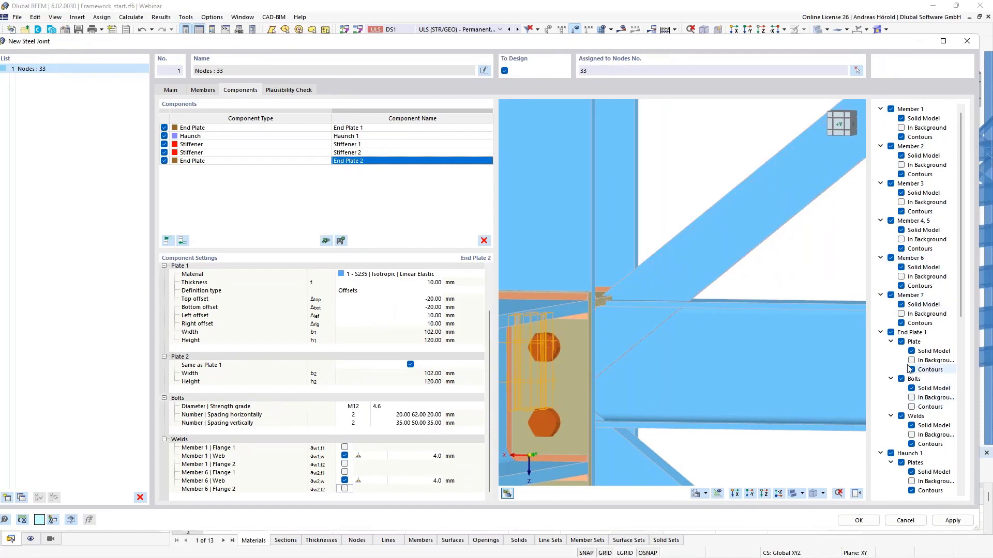
left_click(890, 295)
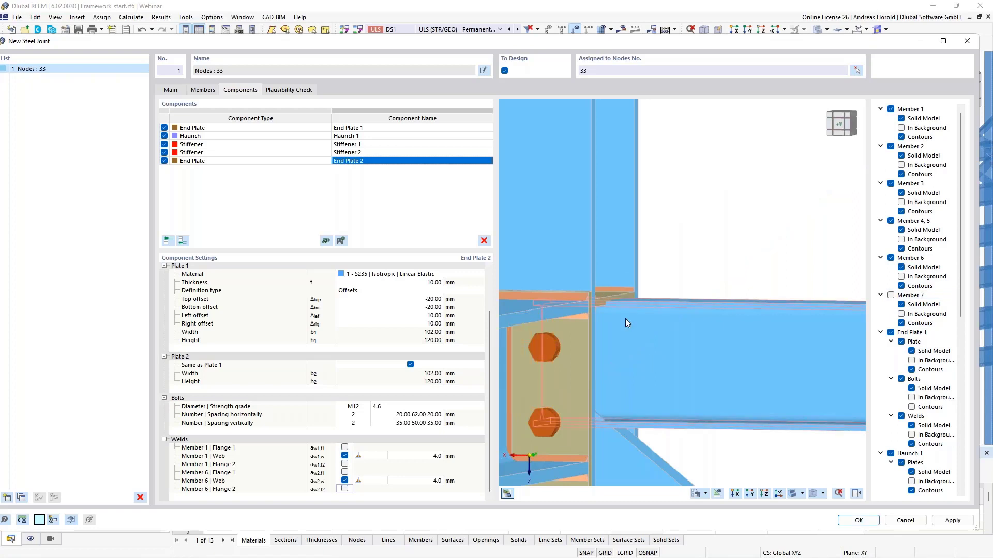
scroll(625, 318, "up", 5)
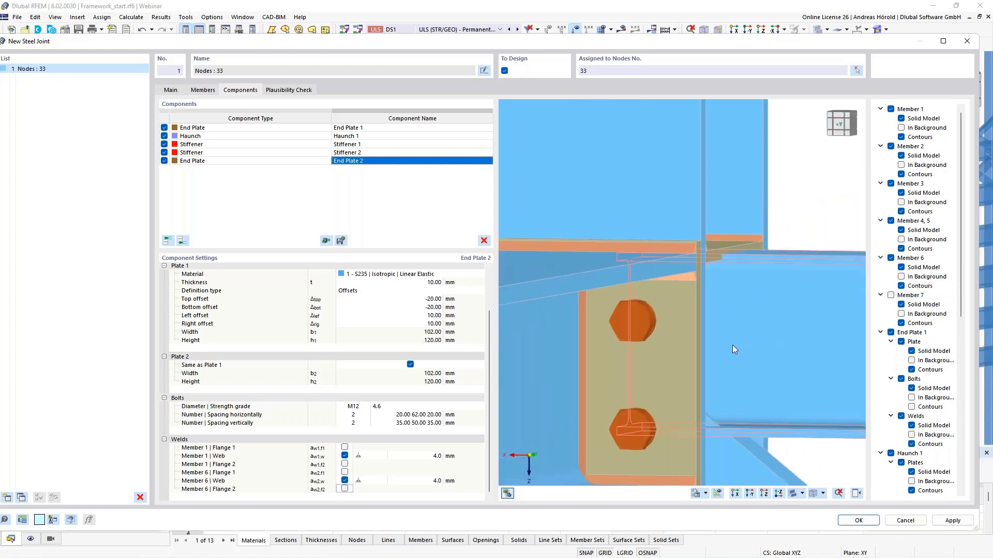
middle_click_drag(732, 345, 710, 353, "ctrl")
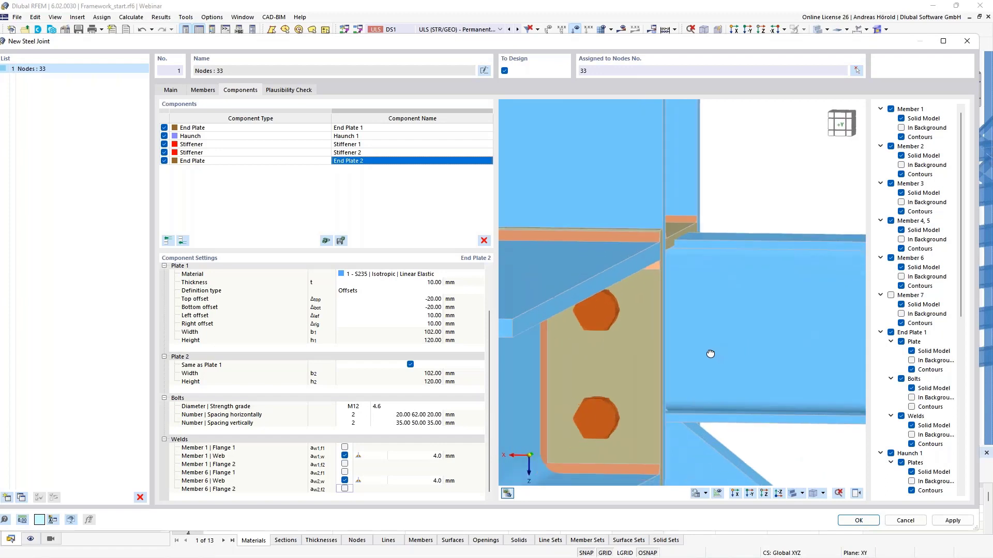
Step: Add a Member Cut component after End Plate 2 and choose Member 1 as the member to cut
left_click(182, 240)
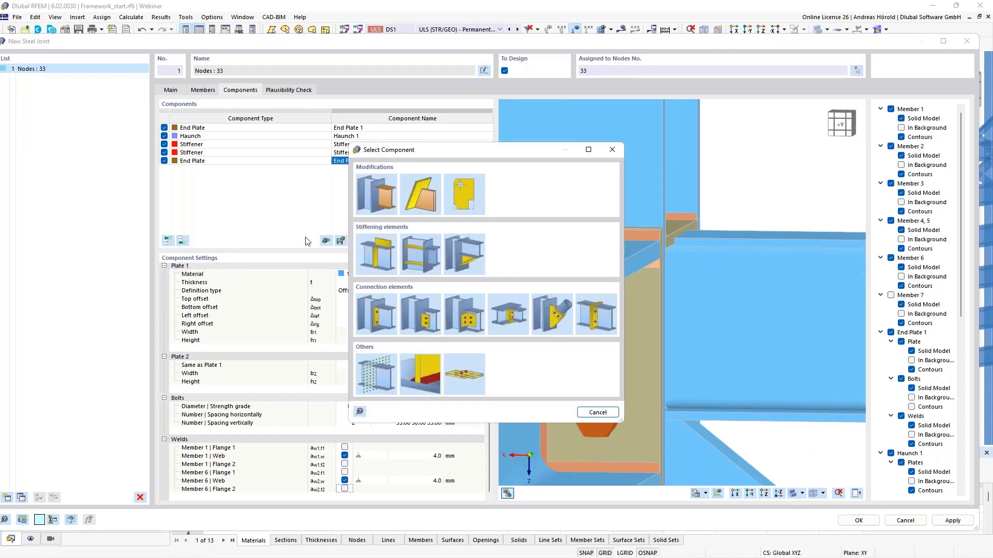
left_click(376, 194)
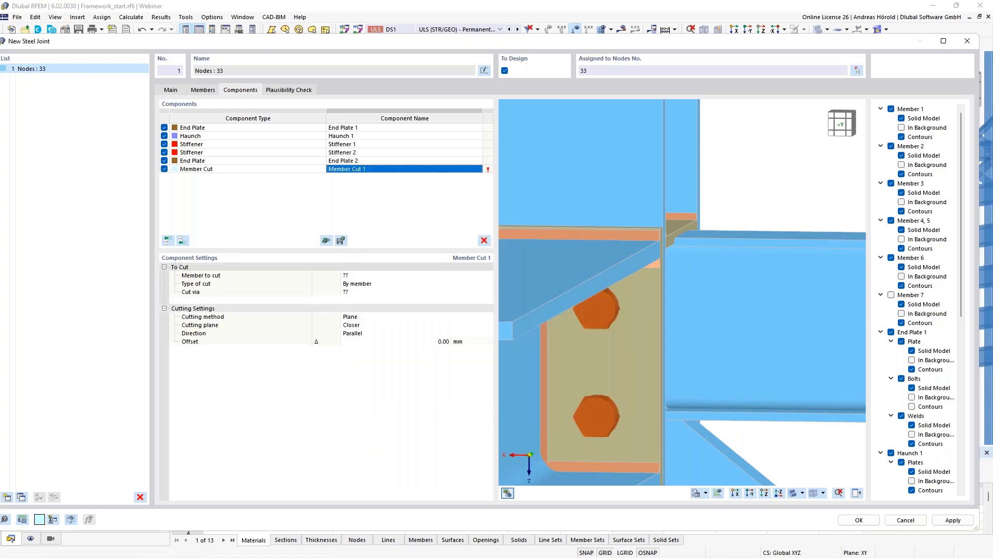
left_click(361, 276)
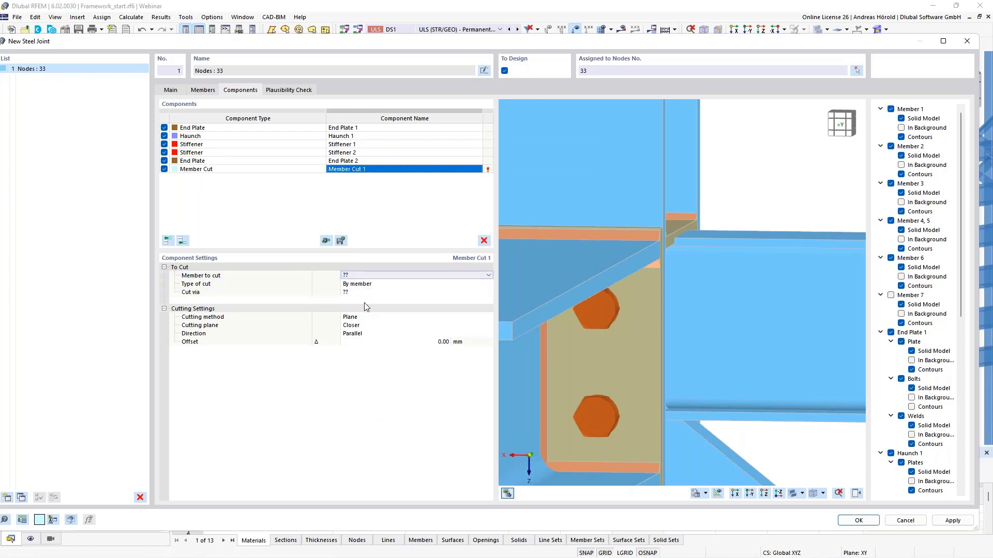
left_click(370, 277)
left_click(372, 291)
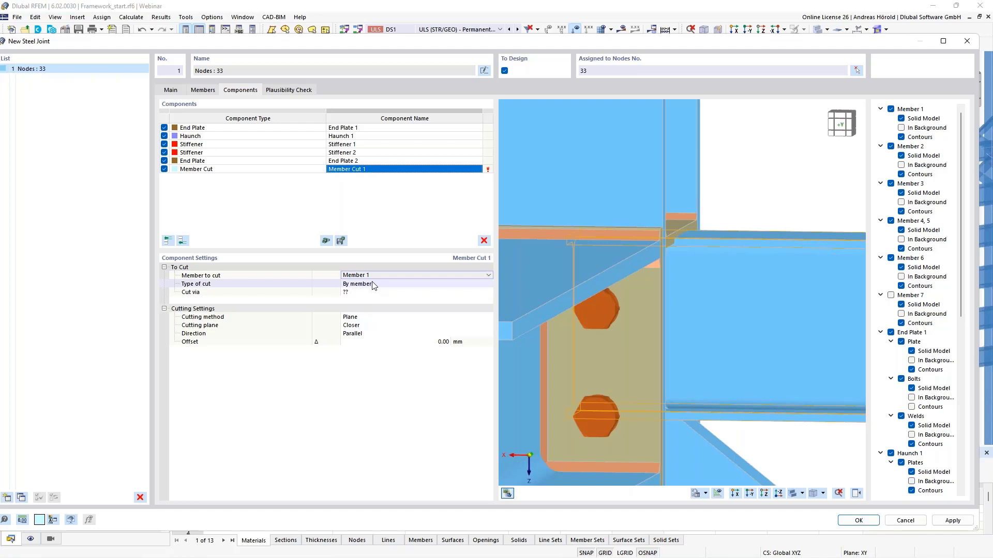
Step: Set the type of cut for Member Cut 1 to By plate and cut via Stiffener 1 | Plate 1
left_click(374, 285)
left_click(376, 309)
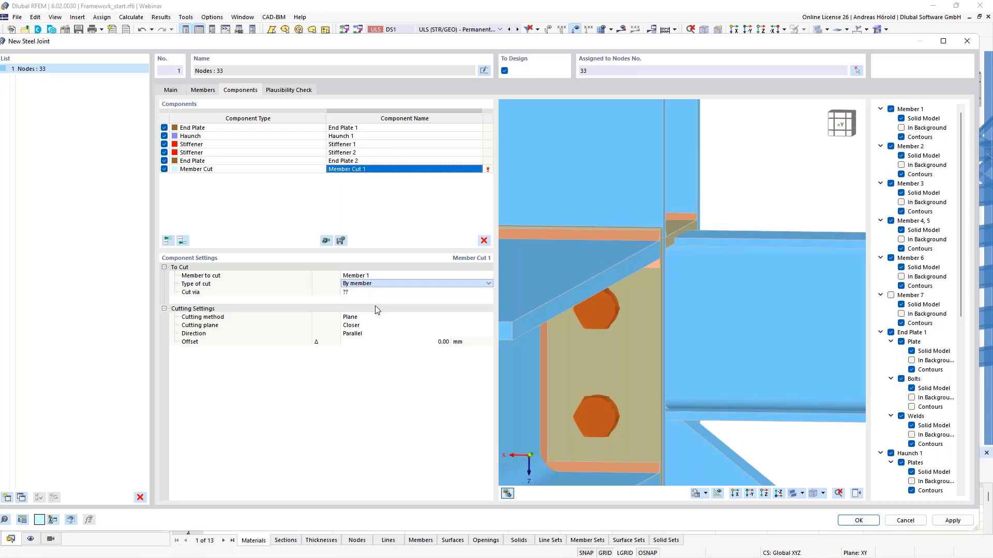
left_click(373, 284)
left_click(370, 299)
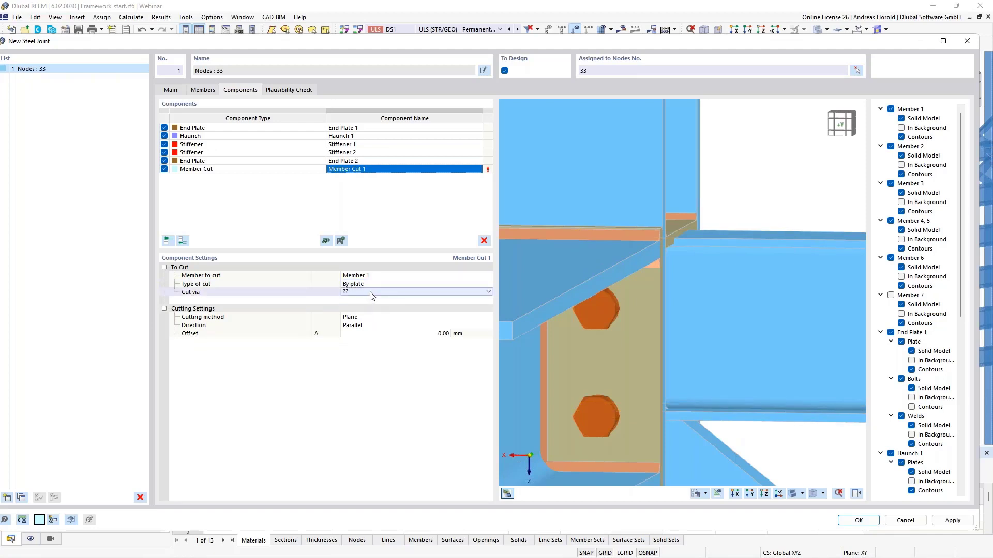
left_click(370, 293)
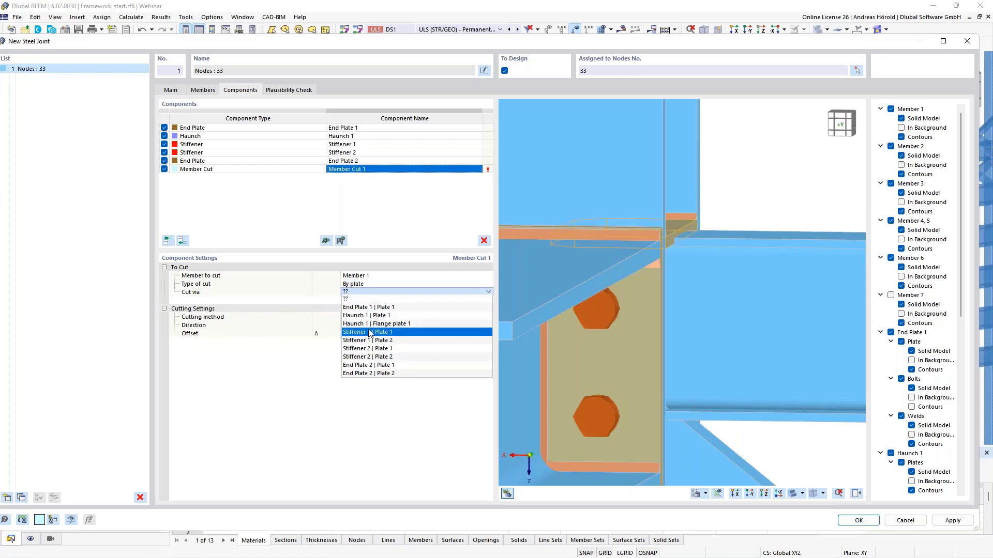
left_click(403, 333)
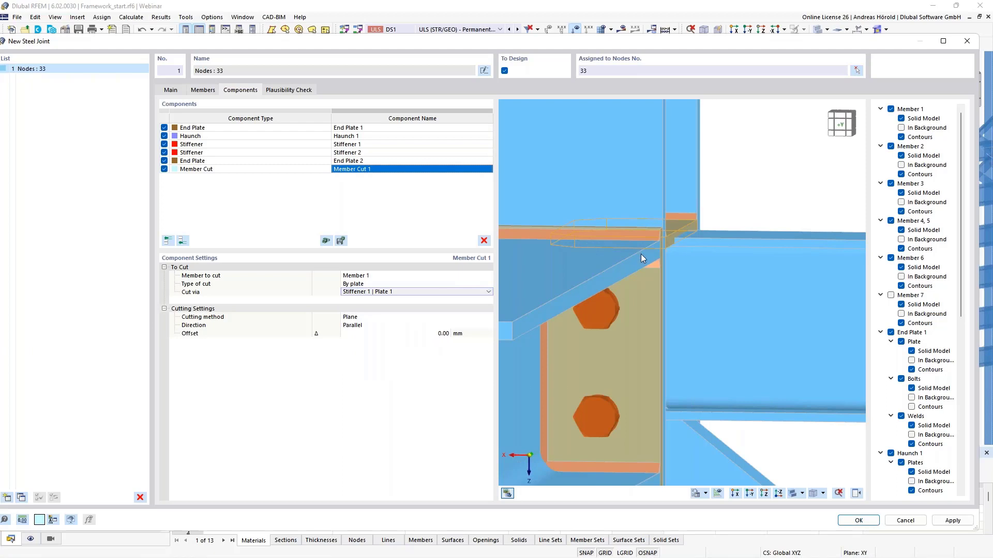
Step: Set the cutting method of Member Cut 1 to Surface with an offset of 15 mm
left_click(376, 319)
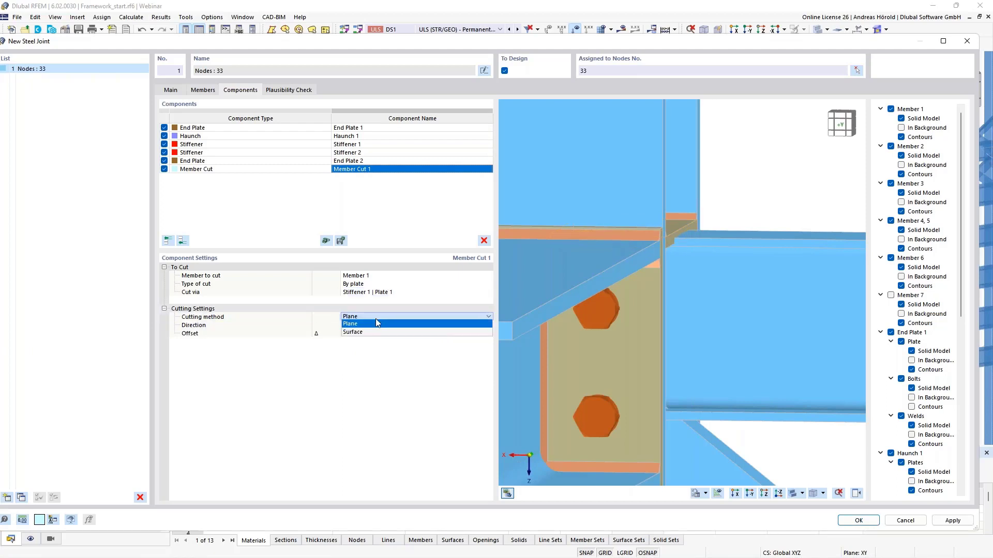
left_click(378, 330)
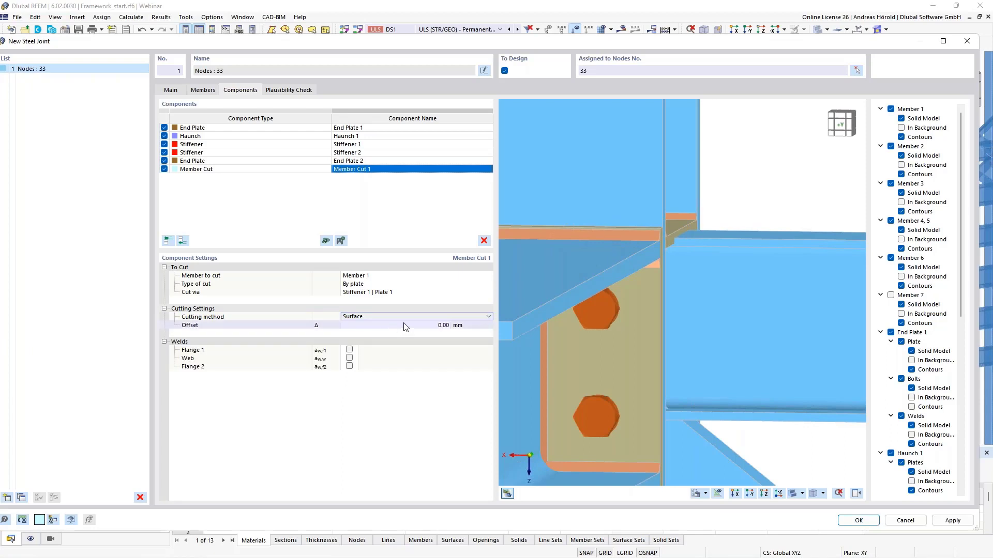
left_click(430, 326)
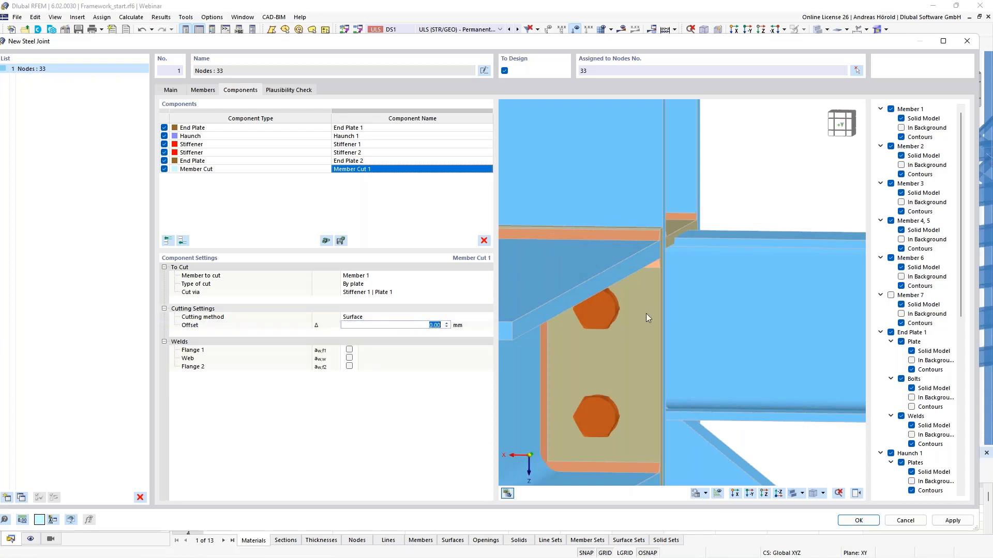
type("15")
key("Return")
scroll(702, 278, "up", 5)
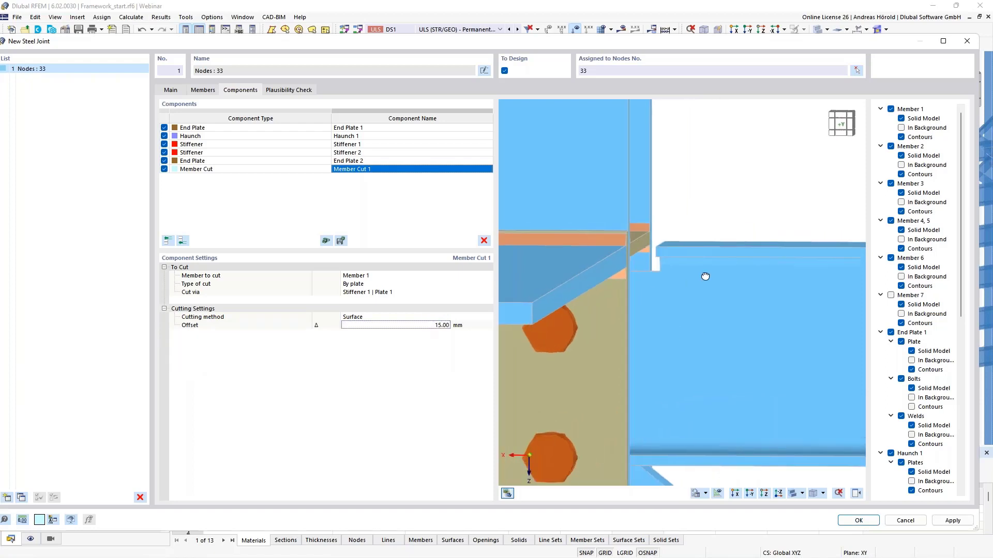
scroll(659, 283, "up", 1)
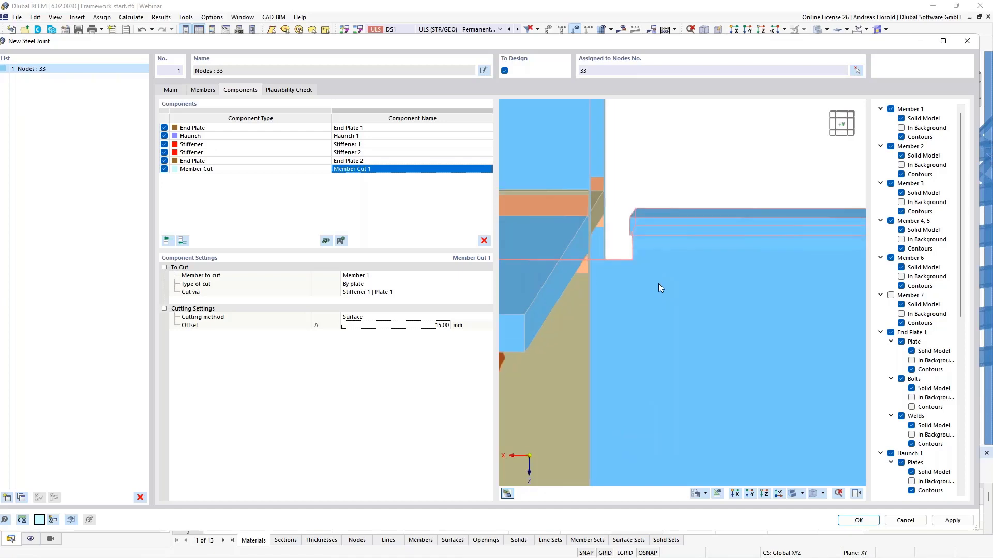
middle_click_drag(658, 283, 742, 305)
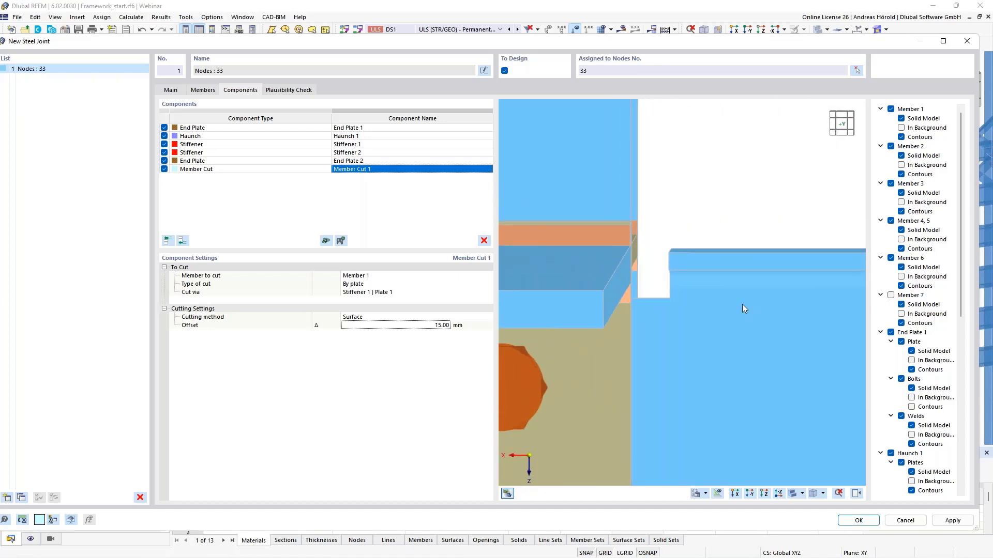
Step: Copy Member Cut 1 to the end of the component list and choose Member 6 as the copy's member to cut
scroll(704, 287, "down", 4)
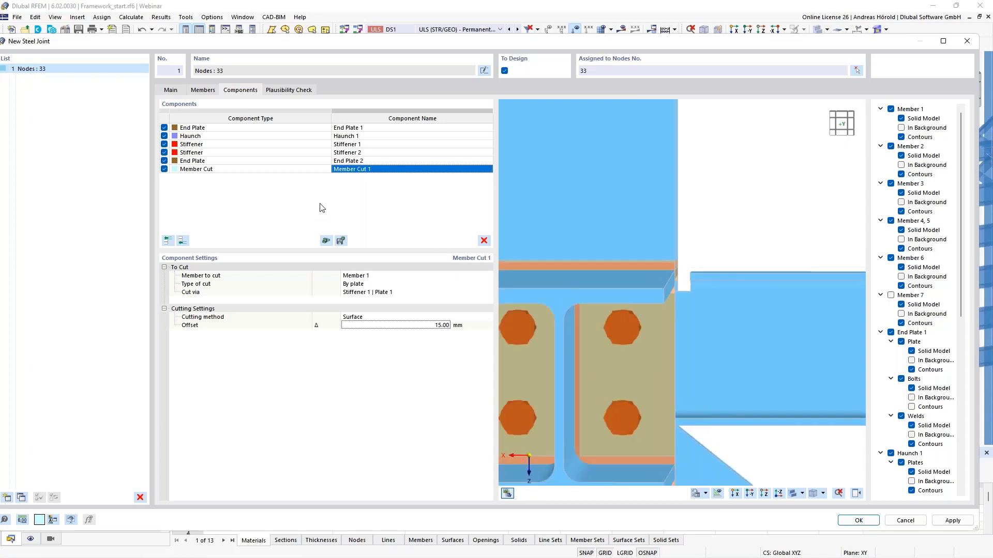
middle_click_drag(599, 316, 710, 311)
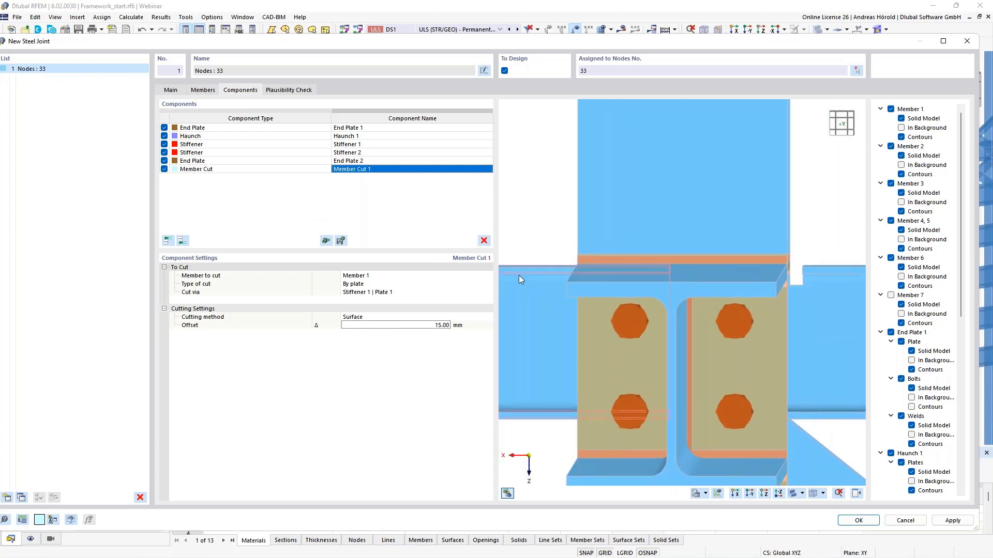
right_click(362, 171)
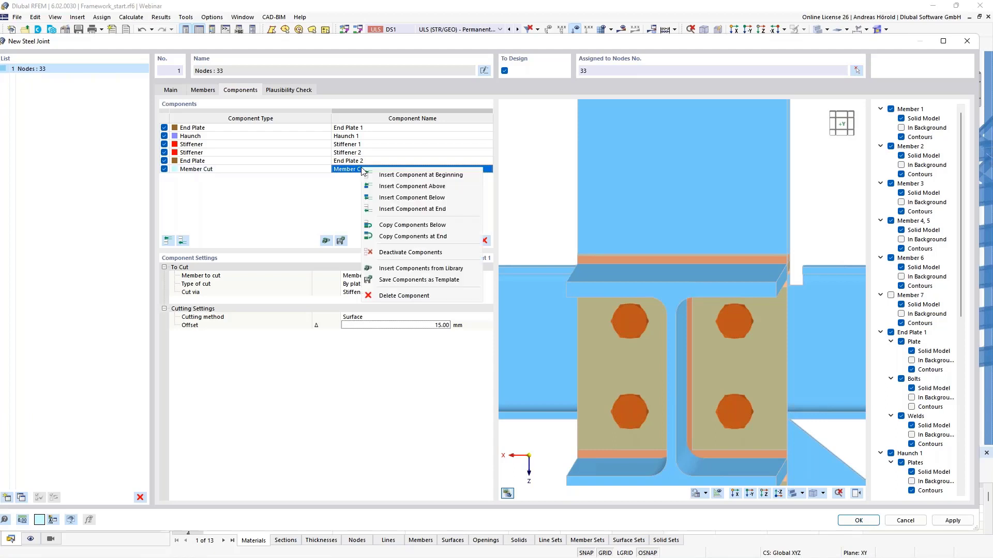
left_click(430, 236)
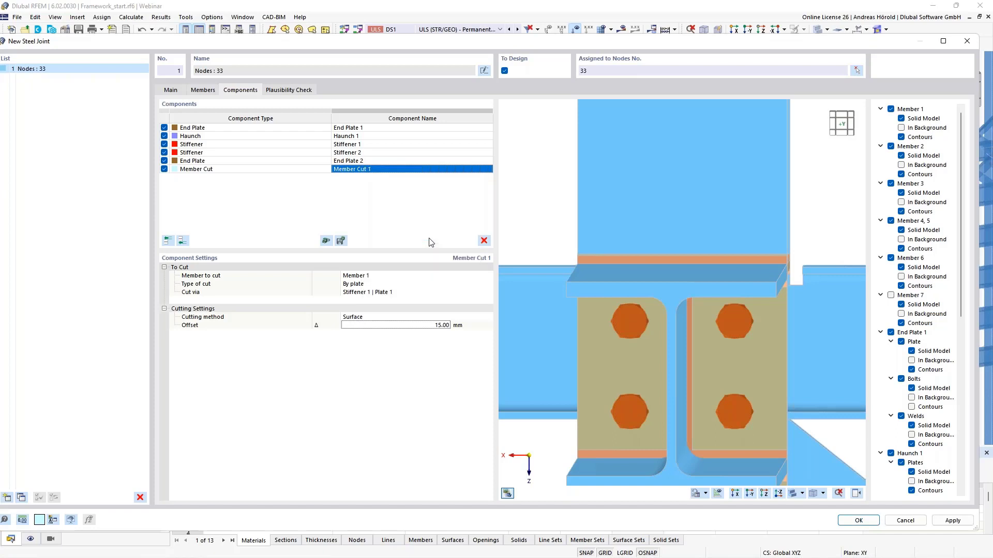
left_click(370, 278)
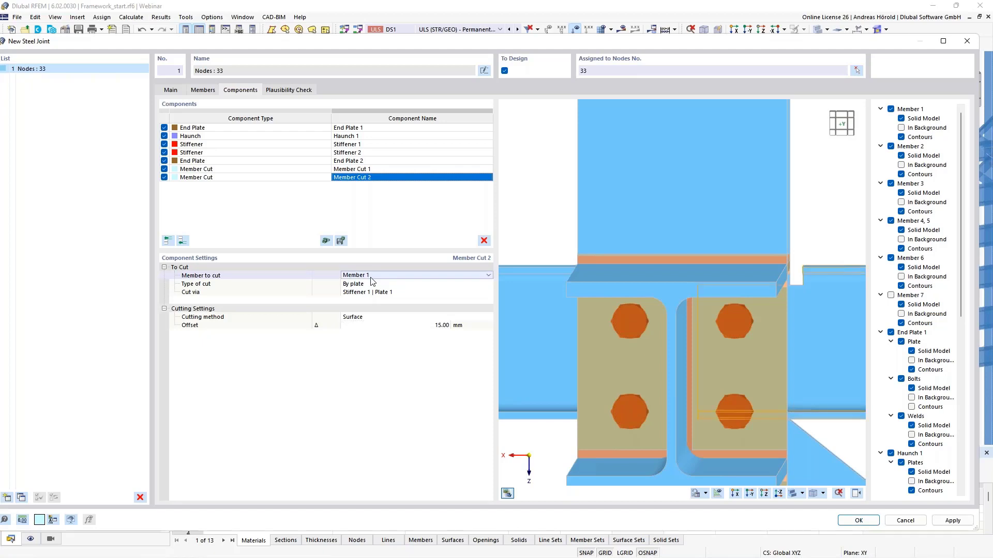
left_click(370, 278)
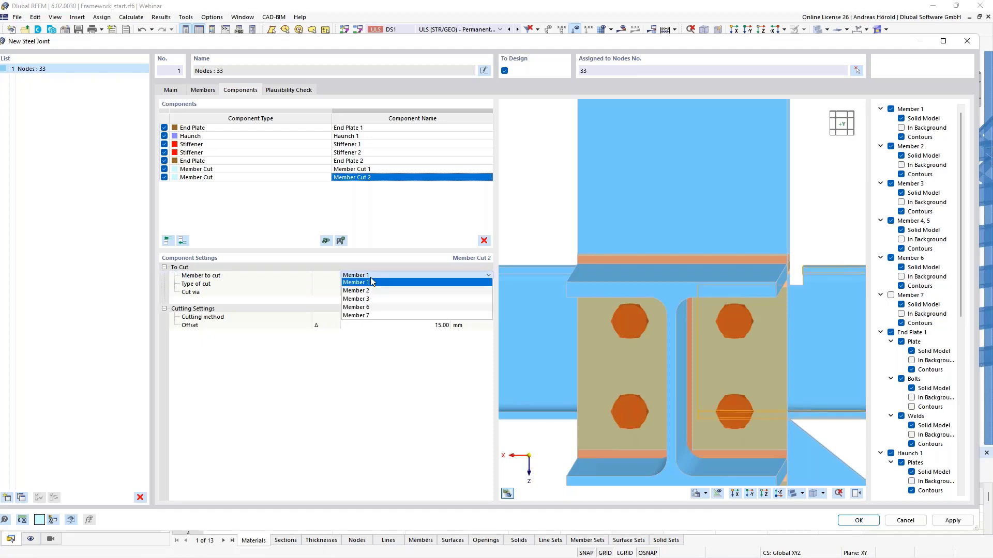
left_click(371, 308)
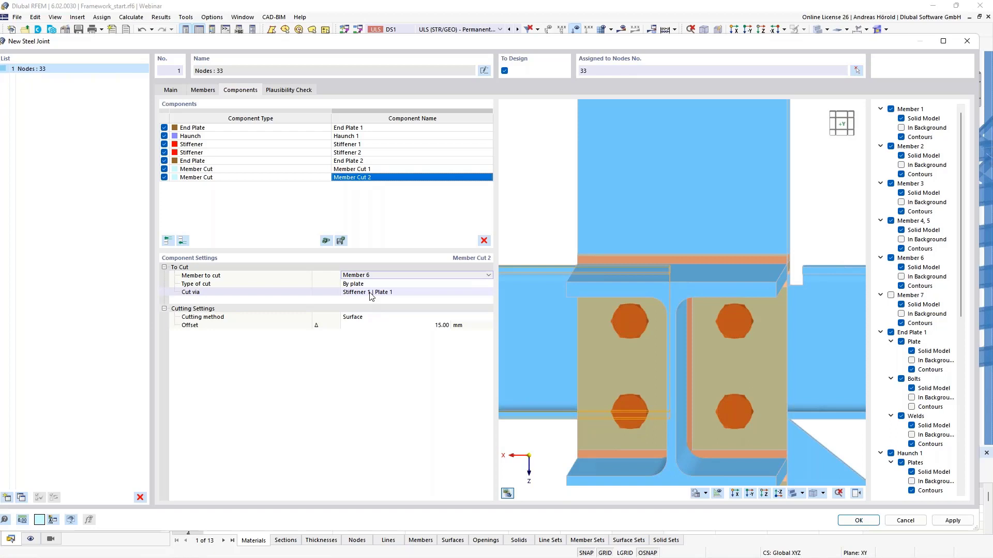
Step: Set Member Cut 2 to cut via Stiffener 1 | Plate 2
left_click(371, 293)
left_click(371, 292)
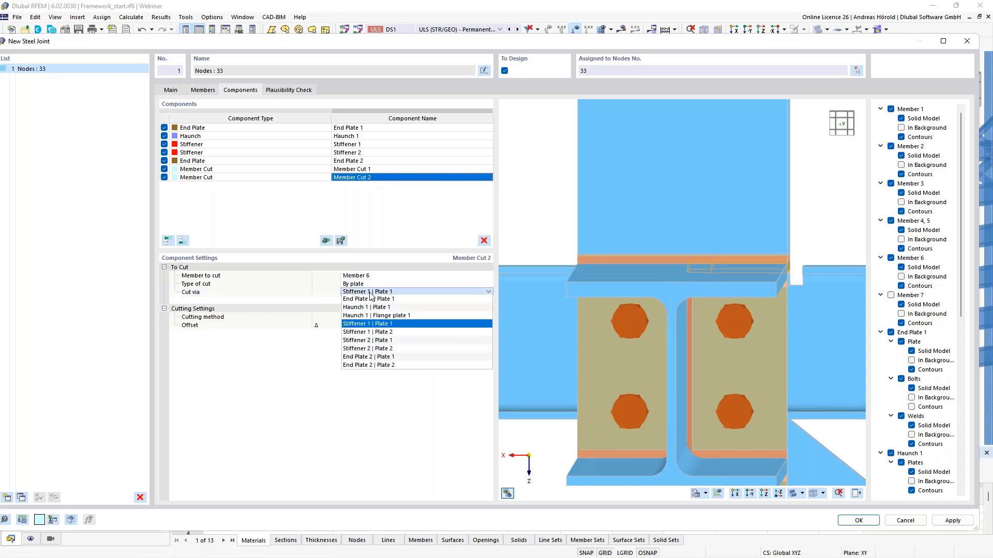
left_click(376, 332)
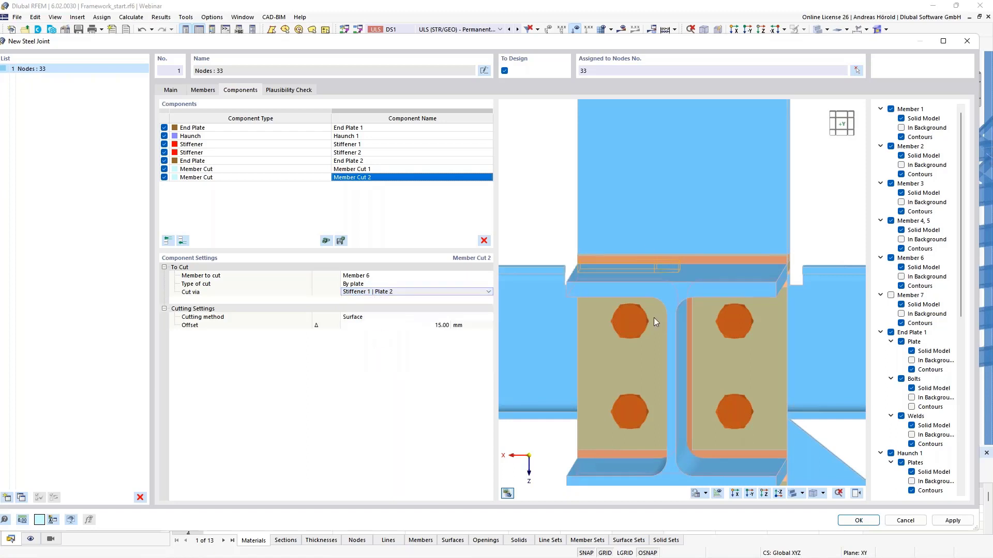
Step: Show Member 7 in the joint preview again and hide the display options for members and components
middle_click_drag(641, 348, 638, 323)
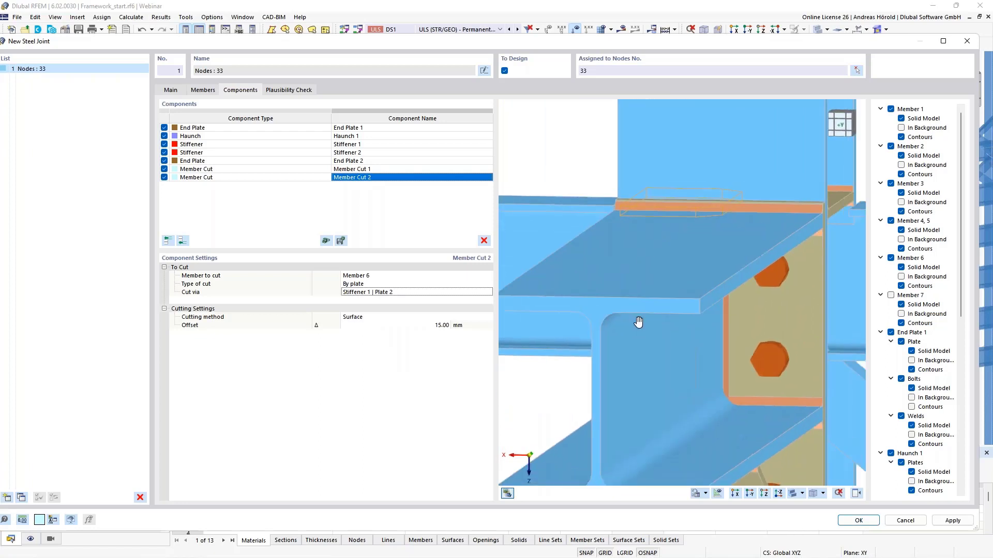
scroll(638, 321, "down", 3)
scroll(629, 306, "down", 3)
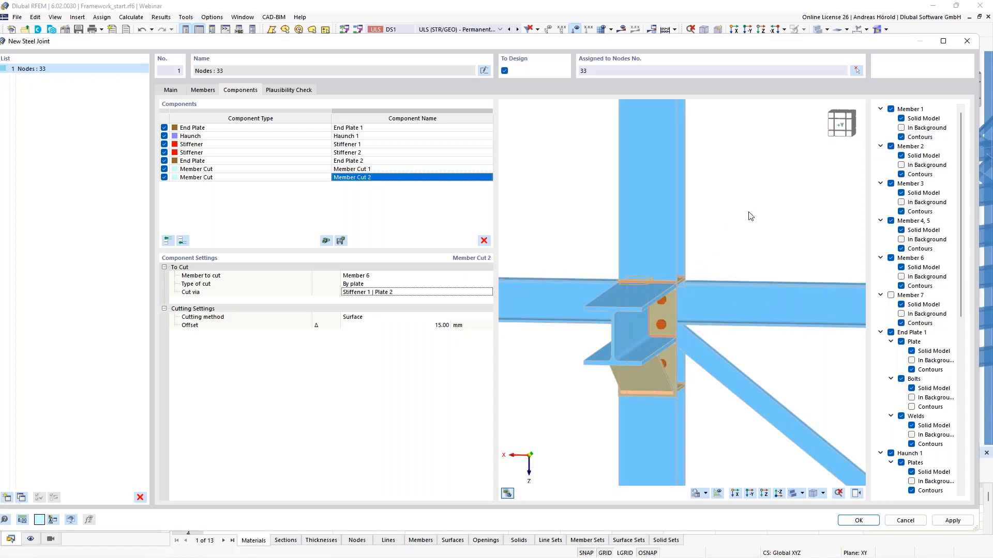
left_click(891, 296)
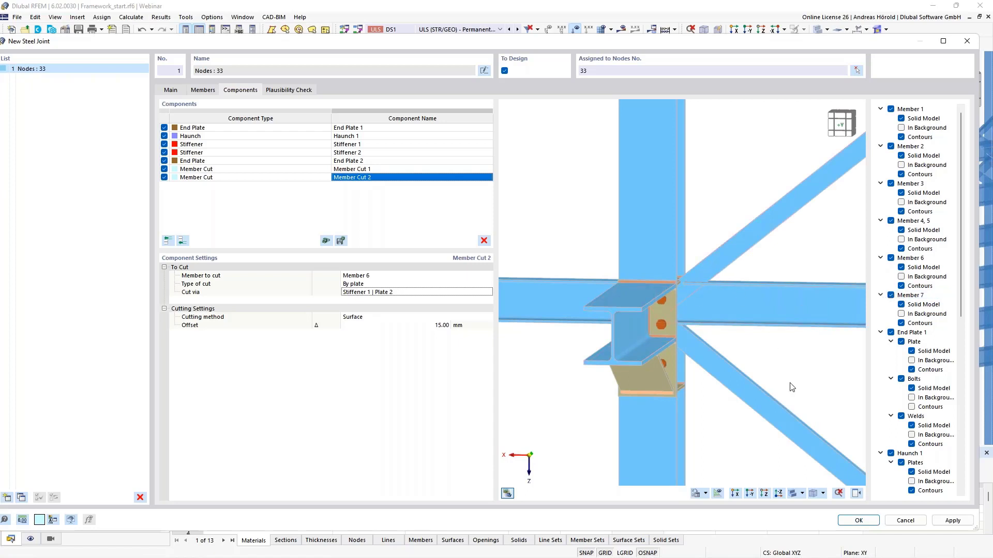
left_click(856, 495)
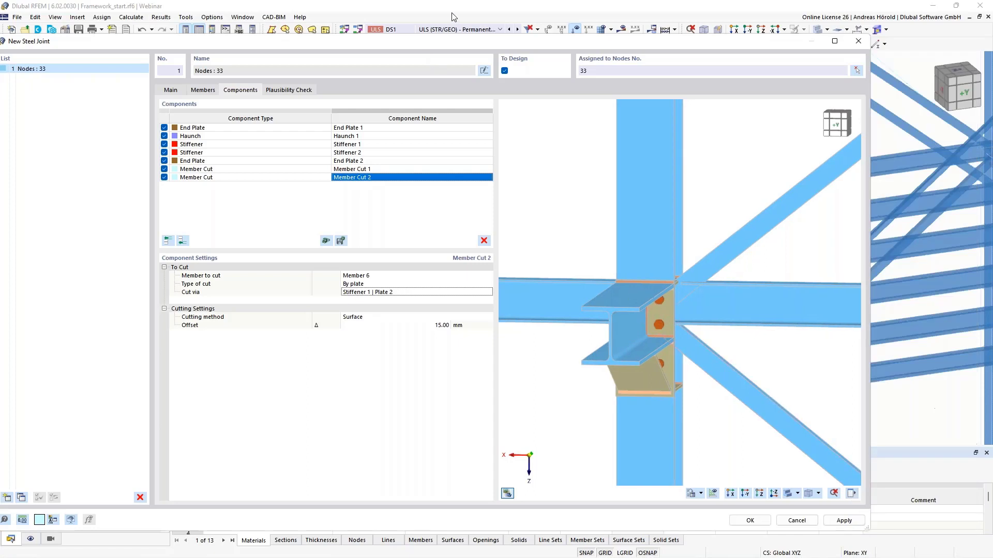
left_click_drag(466, 45, 511, 44)
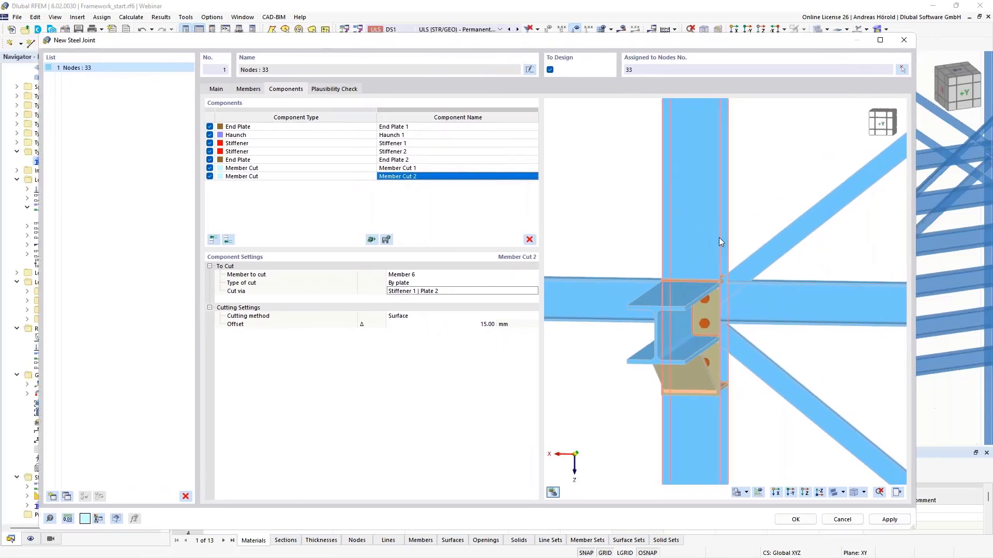
Step: Add a Plate component after Member Cut 2 and assign it the material 1 - S235
middle_click_drag(704, 244, 694, 249, "ctrl")
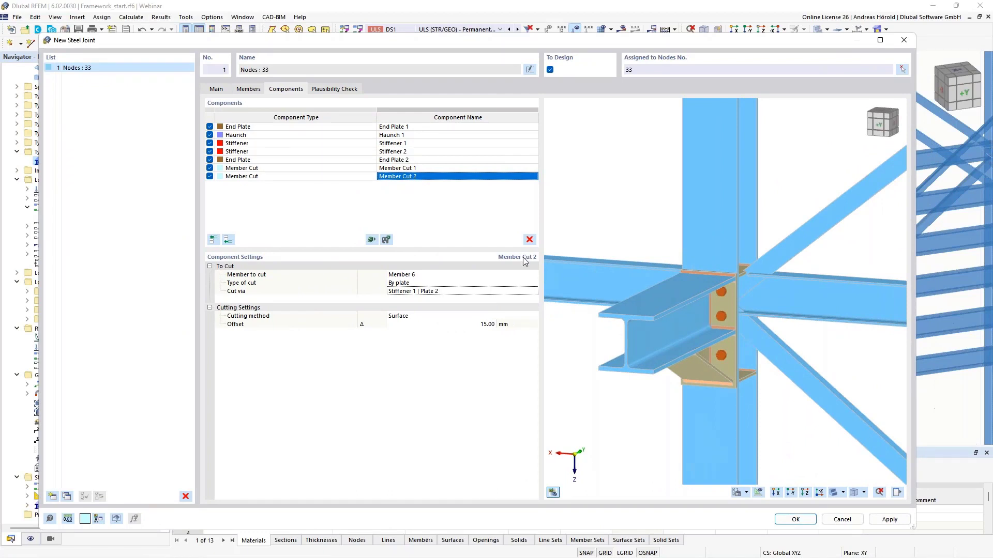
scroll(777, 266, "up", 5)
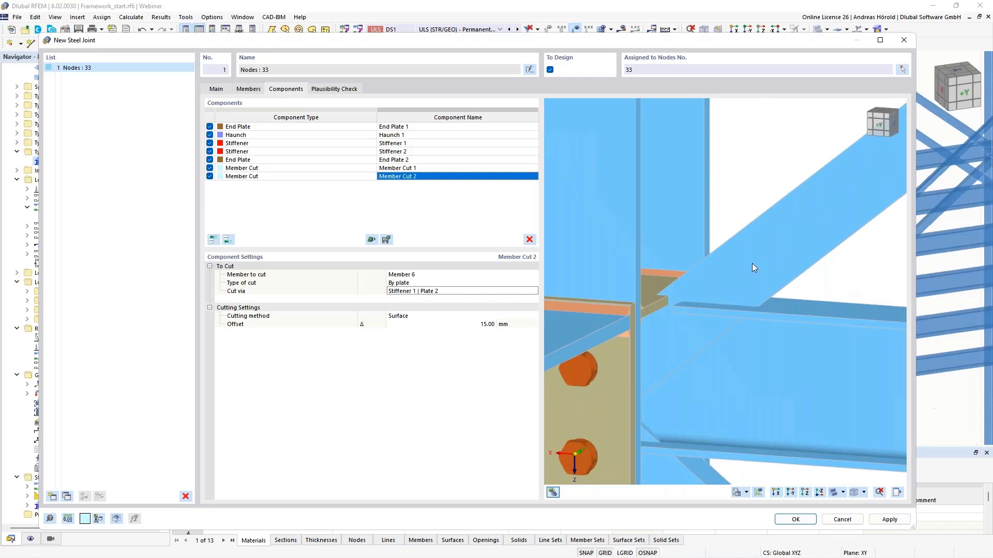
scroll(752, 262, "down", 1)
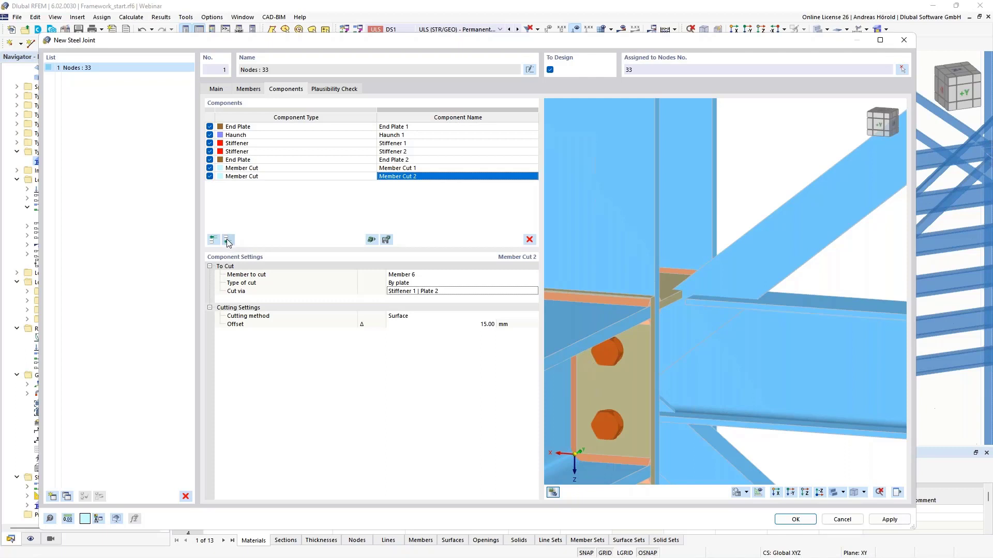
left_click(227, 240)
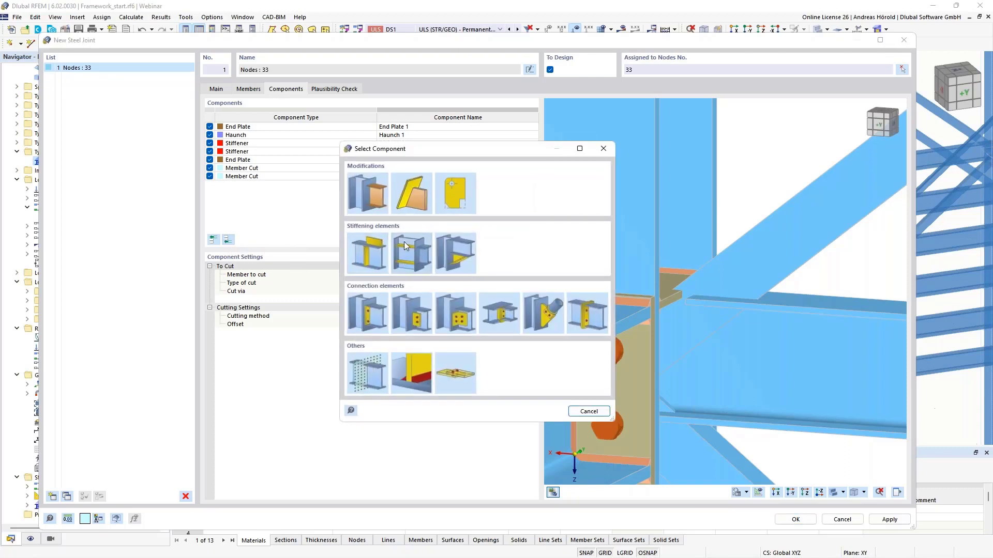
left_click(365, 245)
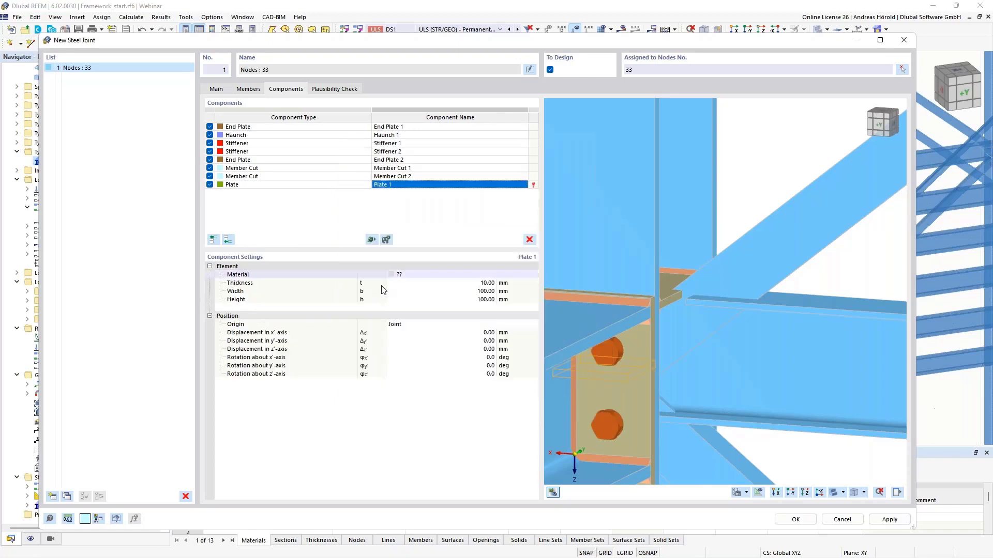
left_click(429, 274)
left_click(434, 274)
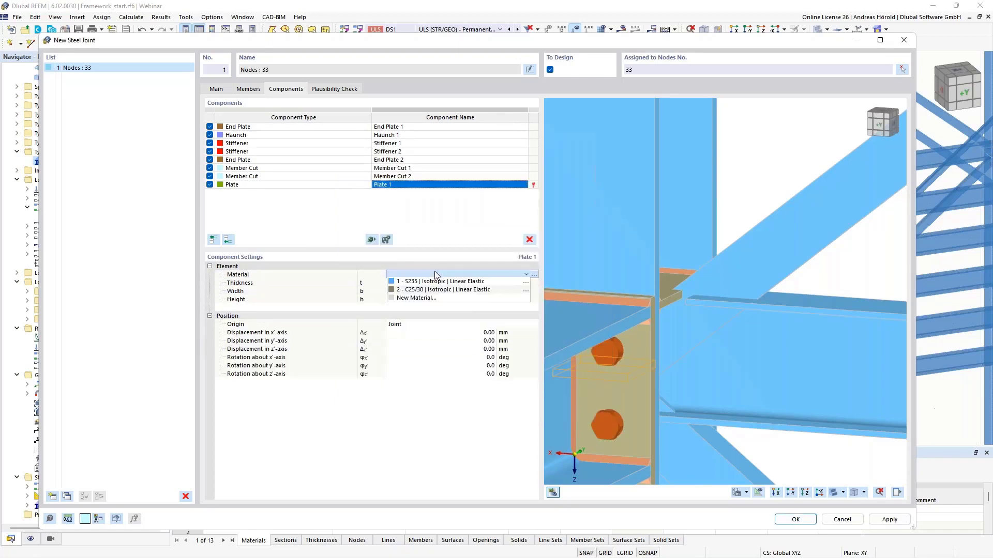
left_click(443, 282)
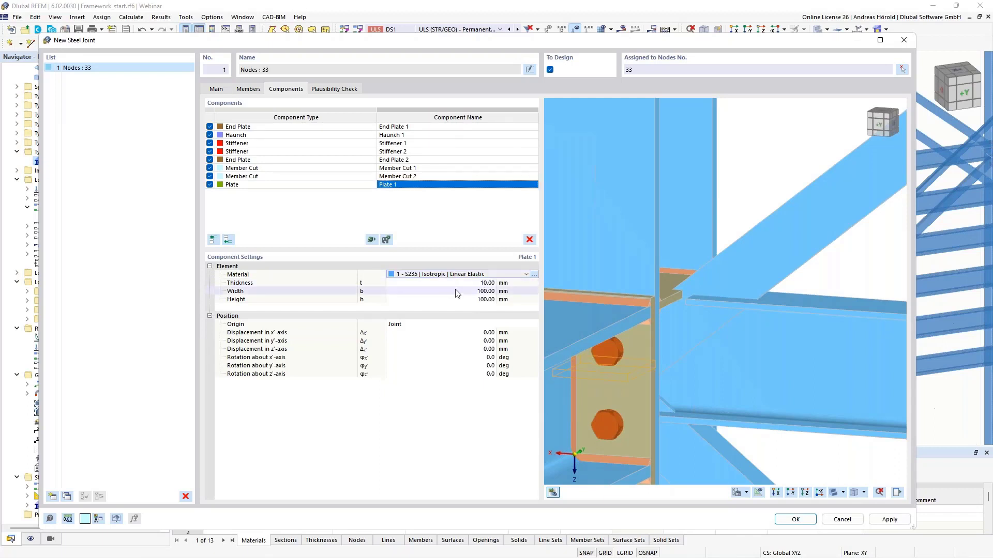
Step: Set the dimensions of Plate 1 to 8 mm thickness, 250 mm width and 170 mm height
left_click(486, 283)
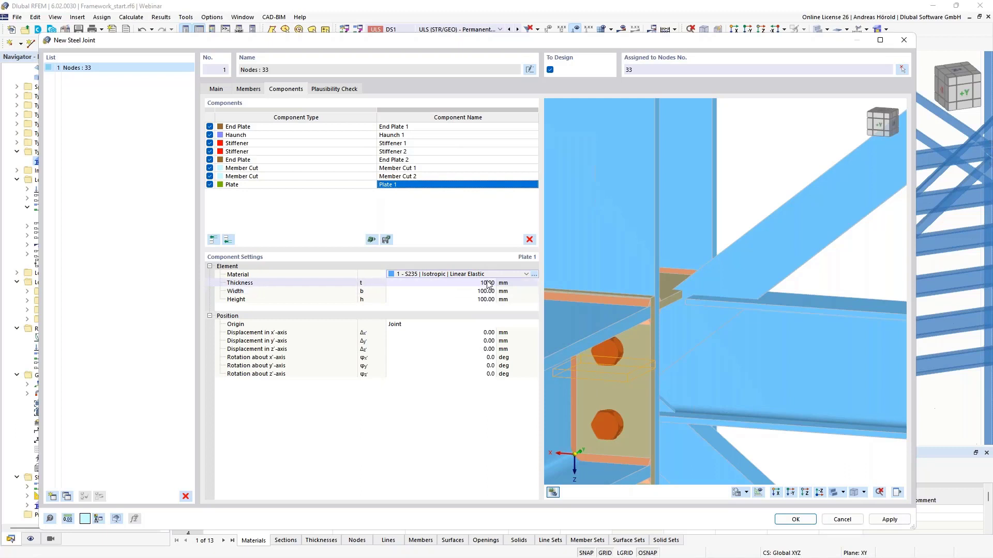
type("8")
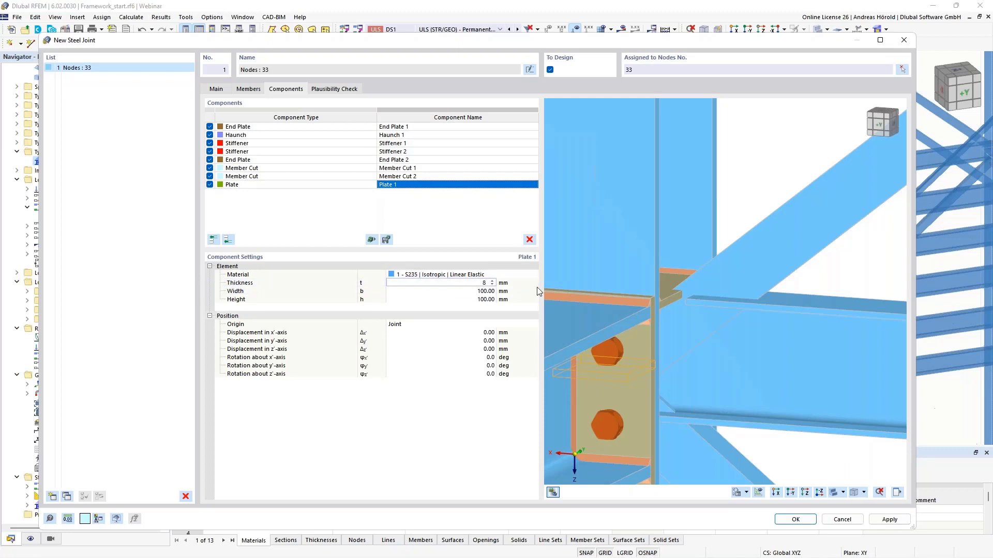
key("Tab")
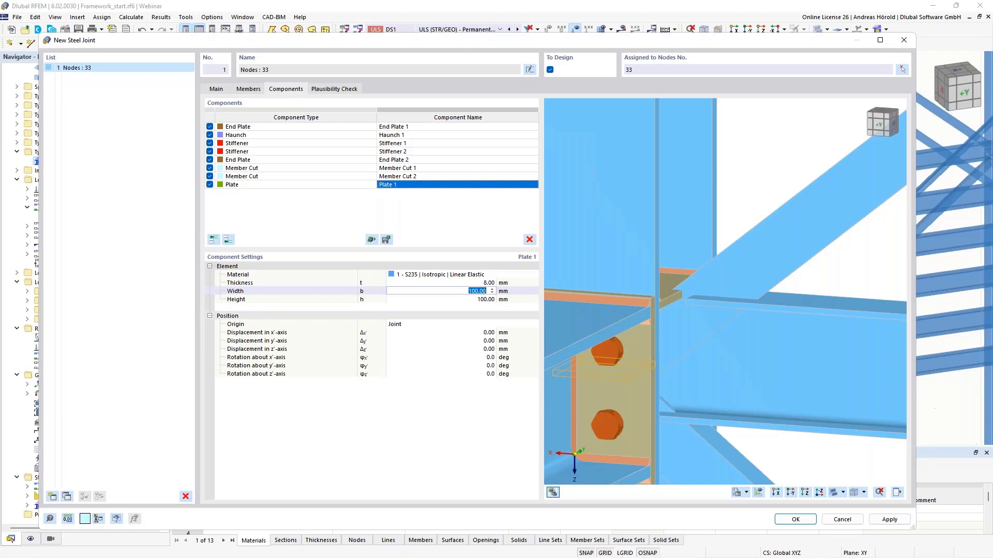
type("250")
key("Return")
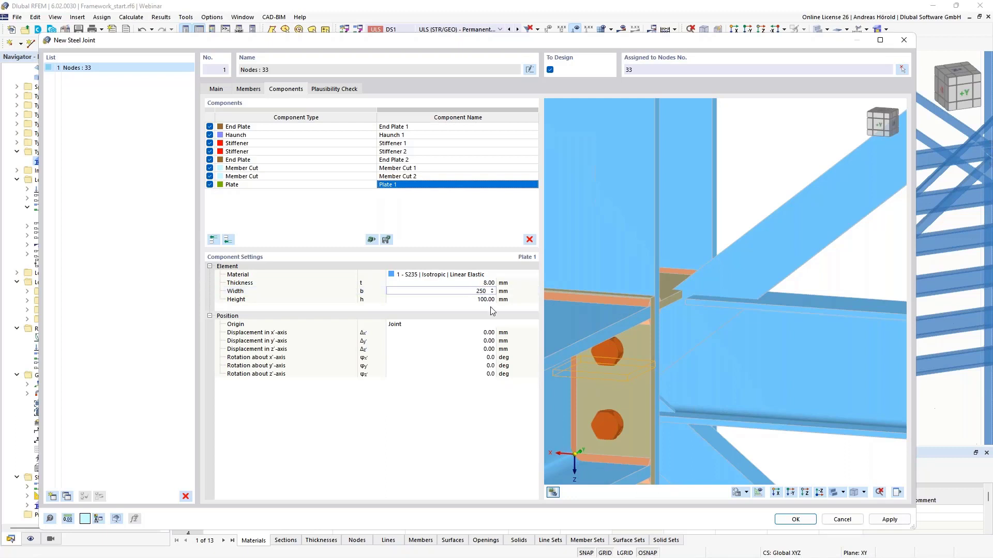
left_click(488, 299)
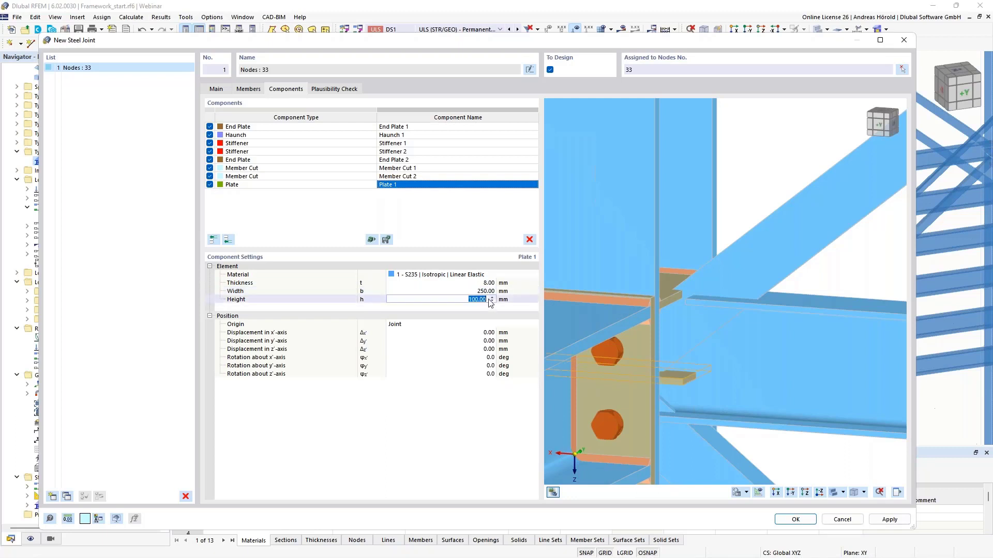
type("170")
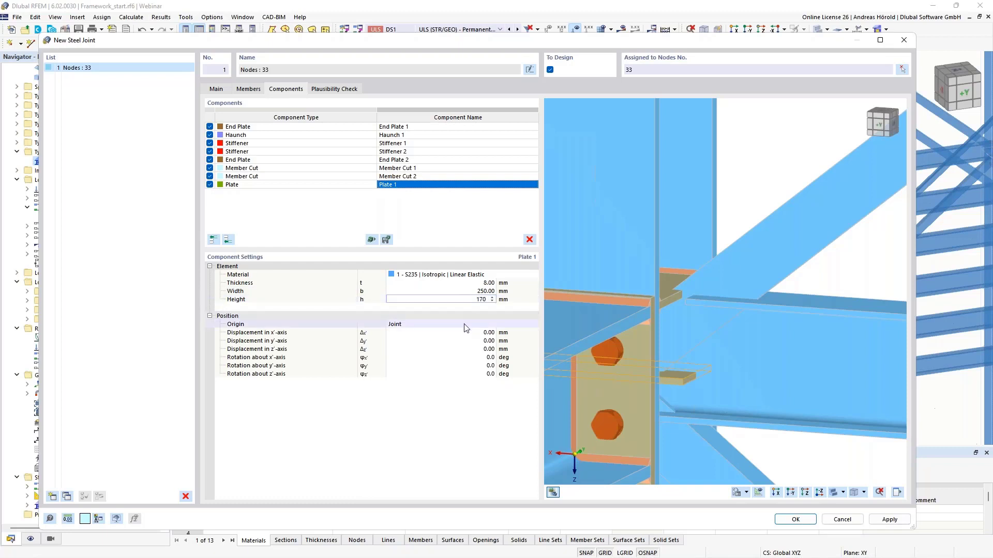
Step: Position the new plate relative to a member plate, using Leg 1 of Member 7 as its origin
left_click(465, 326)
left_click(458, 325)
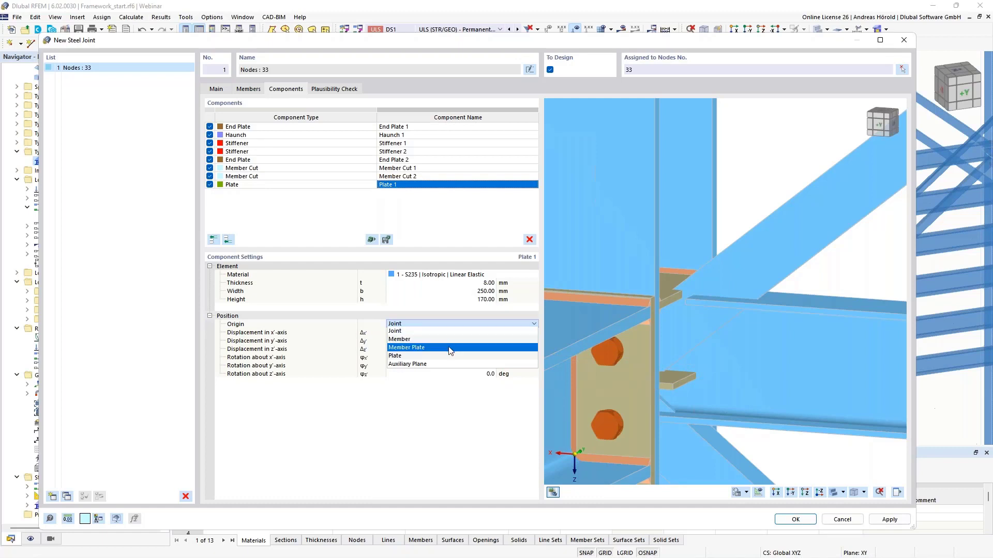
left_click(449, 348)
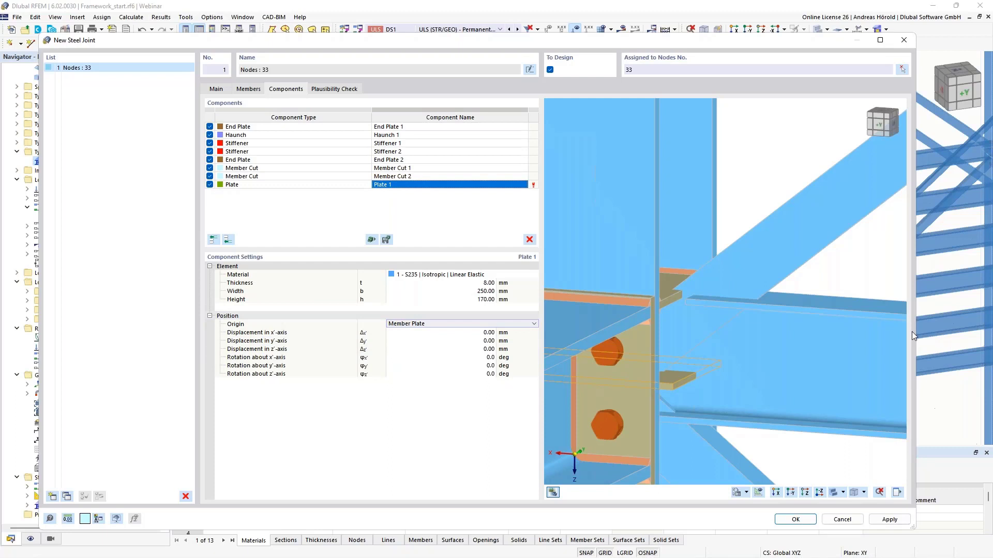
left_click_drag(915, 330, 979, 330)
left_click(548, 325)
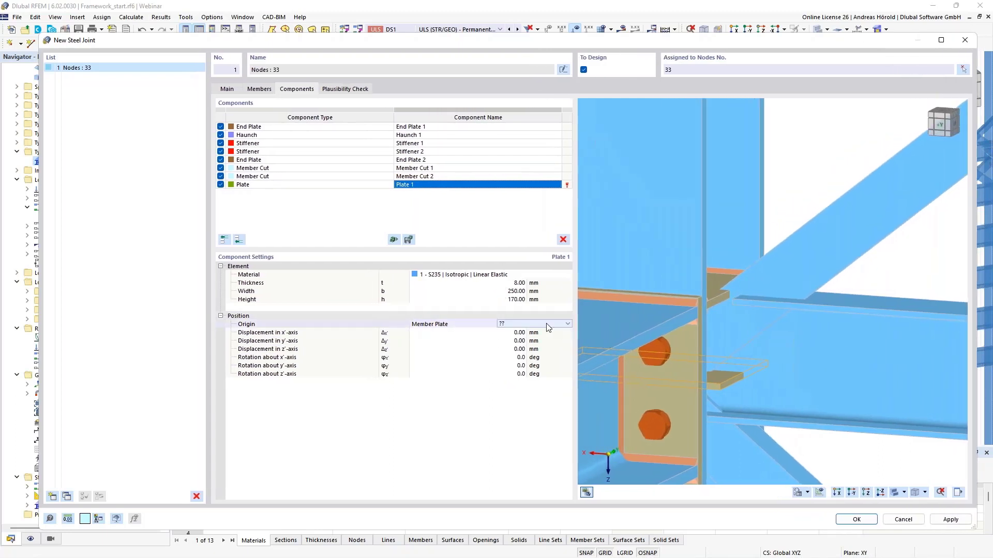
left_click(548, 326)
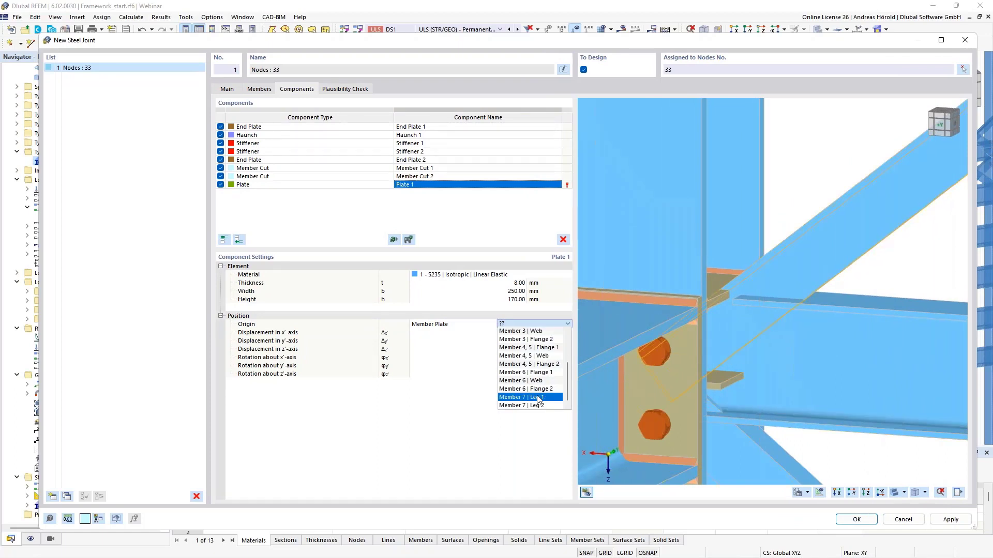
left_click(538, 400)
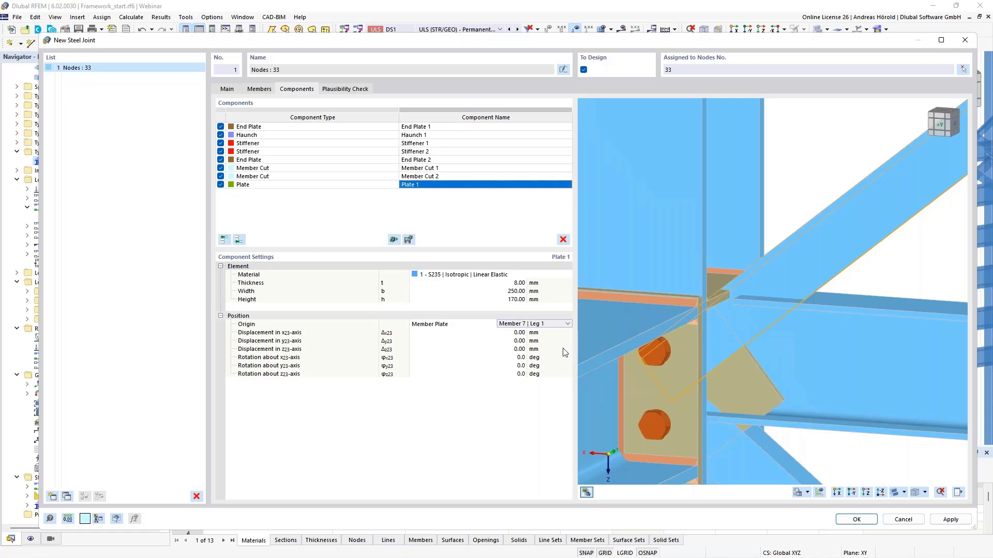
Step: Displace the plate 250 mm along its local x-axis and -8 mm along its local z-axis
left_click(512, 333)
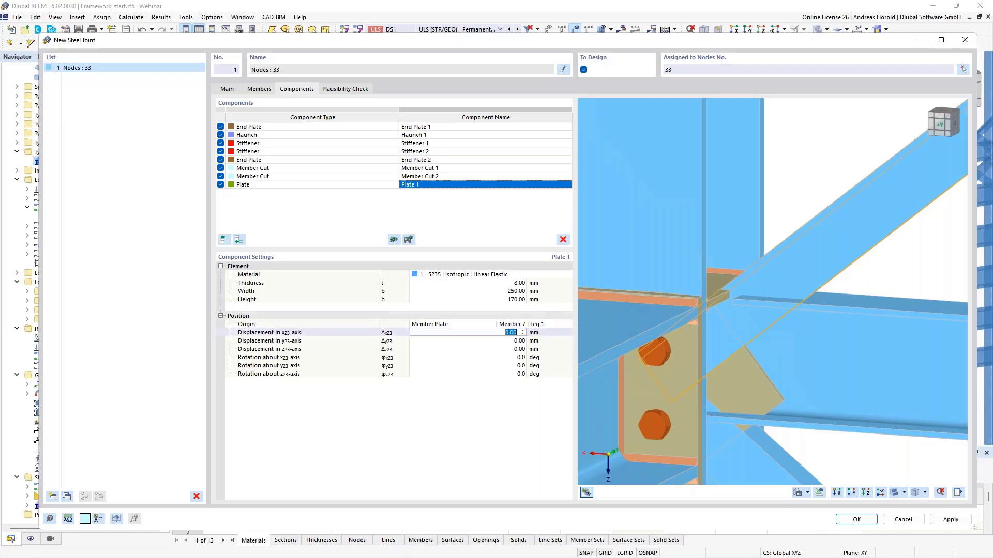
type("250")
key("Tab")
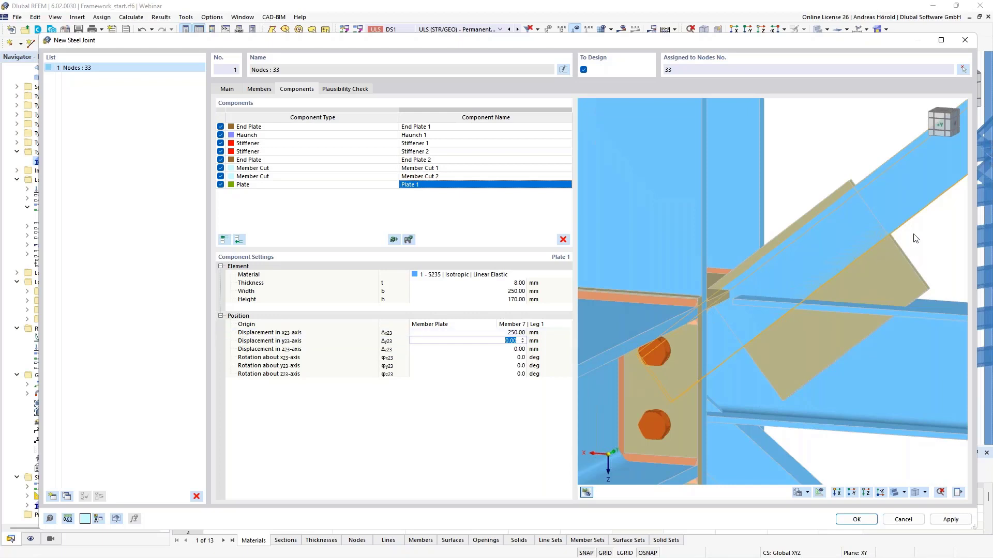
middle_click_drag(924, 235, 890, 249, "ctrl")
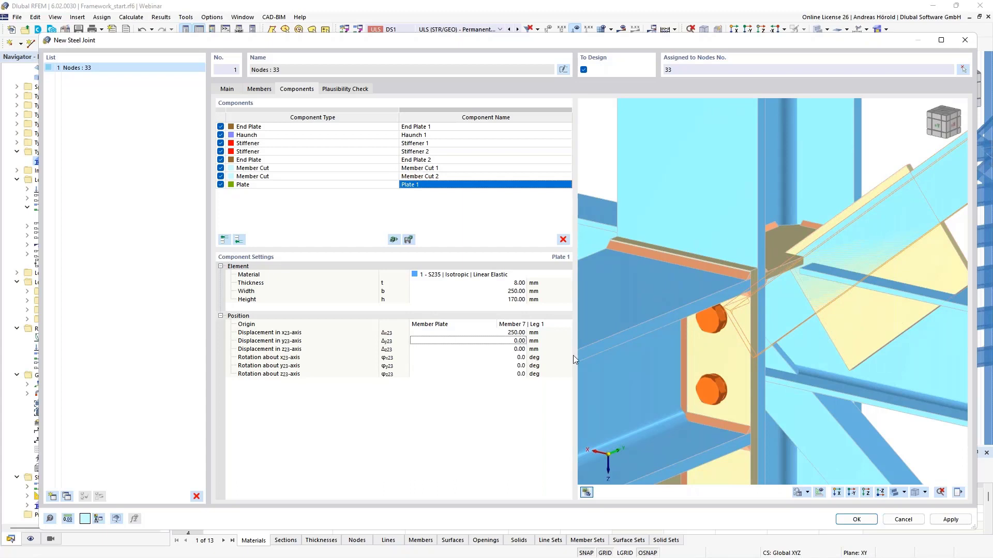
left_click(514, 350)
type("-")
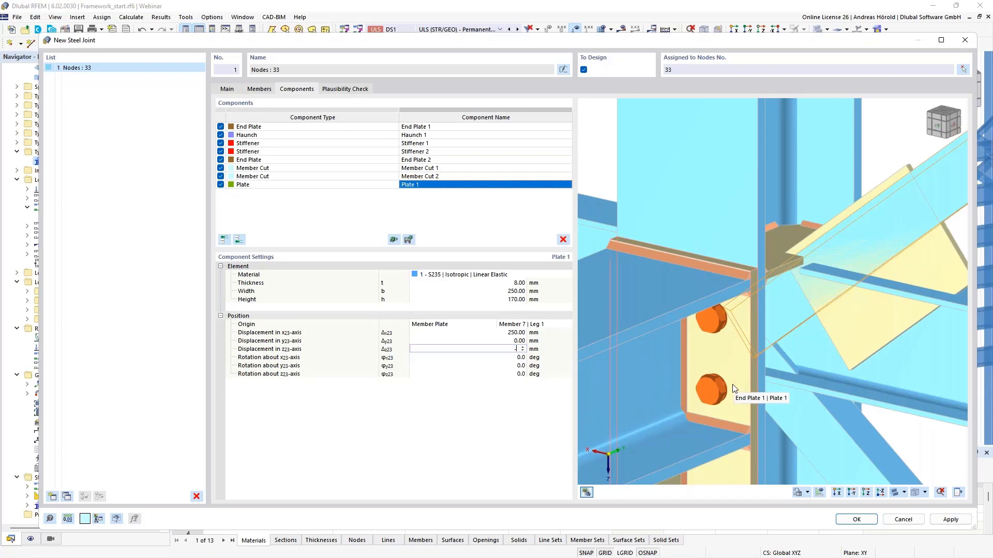
type("8")
key("Tab")
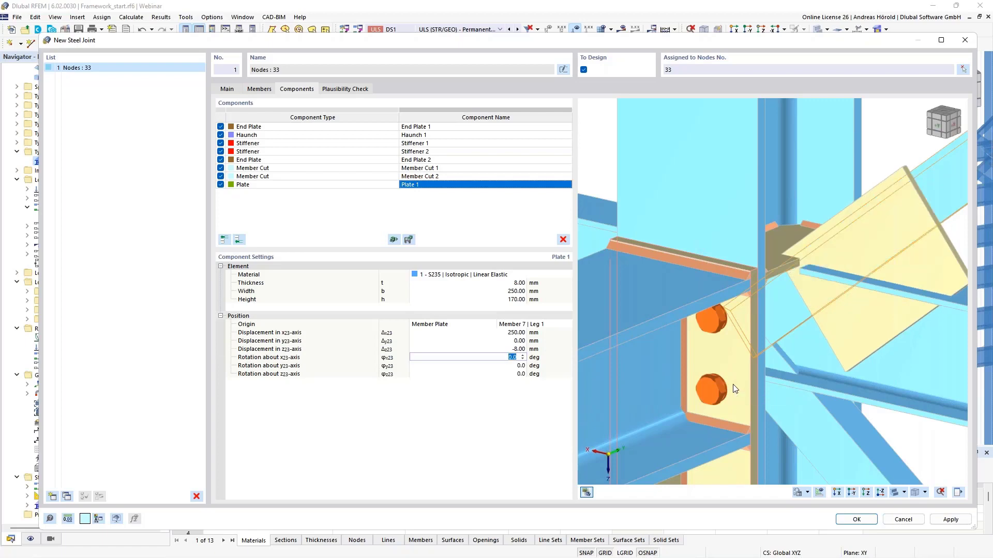
Step: Examine from several angles how the plate sits against the diagonal member and the column
scroll(843, 305, "down", 3)
middle_click_drag(864, 305, 774, 315, "ctrl")
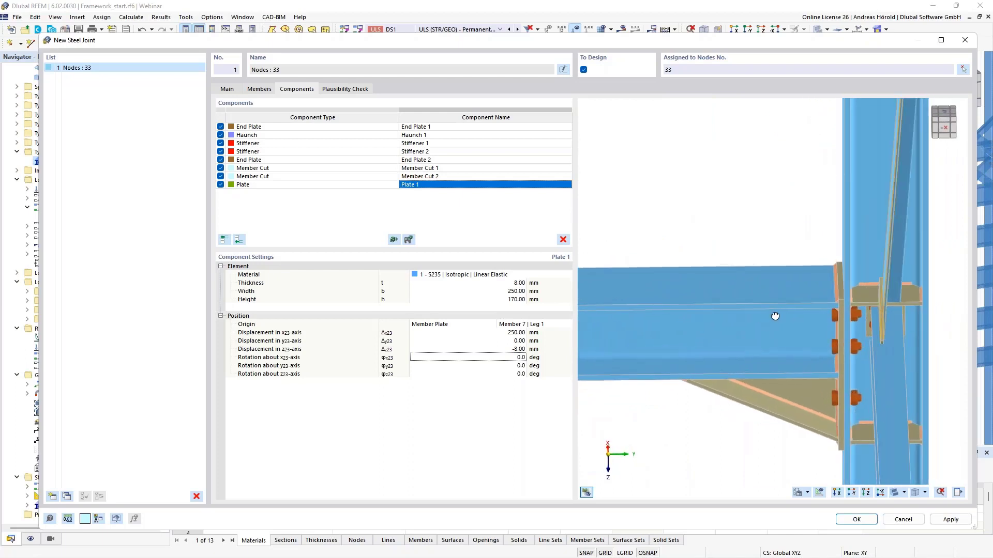
scroll(893, 305, "up", 2)
scroll(894, 305, "up", 2)
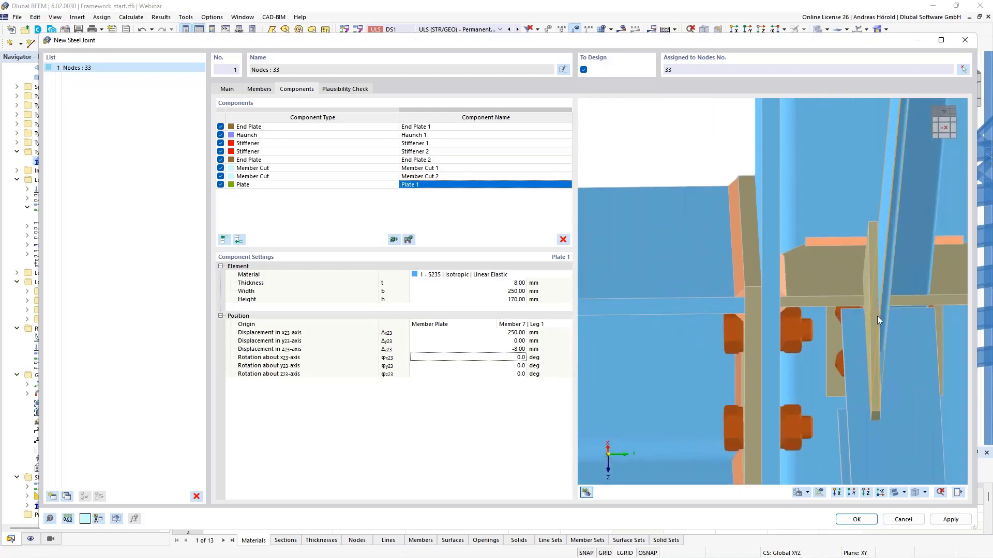
scroll(885, 345, "down", 2)
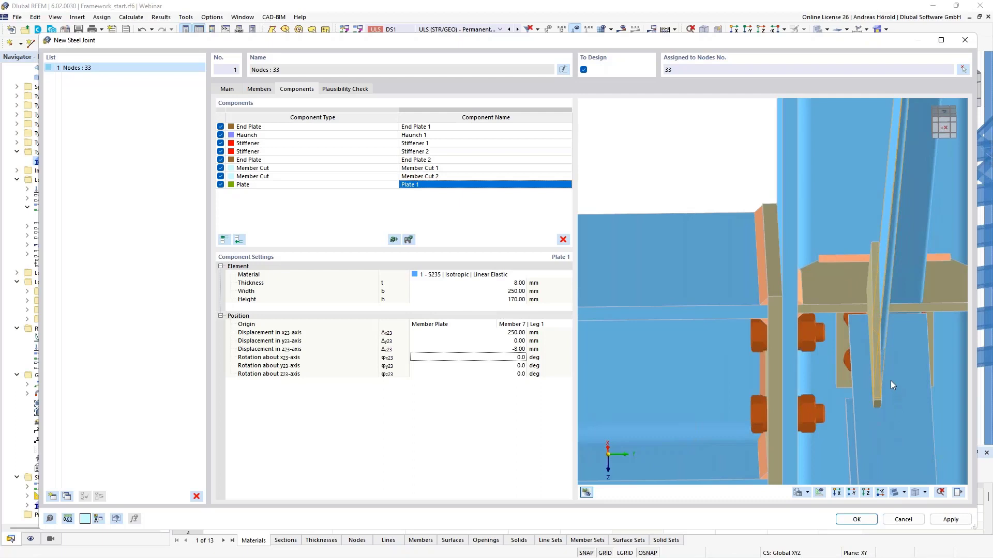
scroll(891, 385, "down", 1)
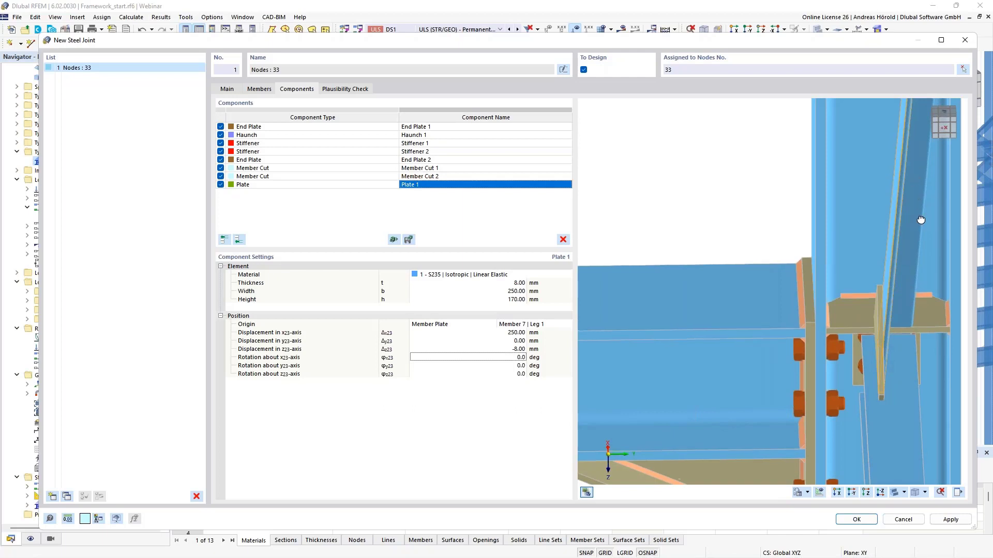
middle_click_drag(919, 221, 918, 241, "ctrl")
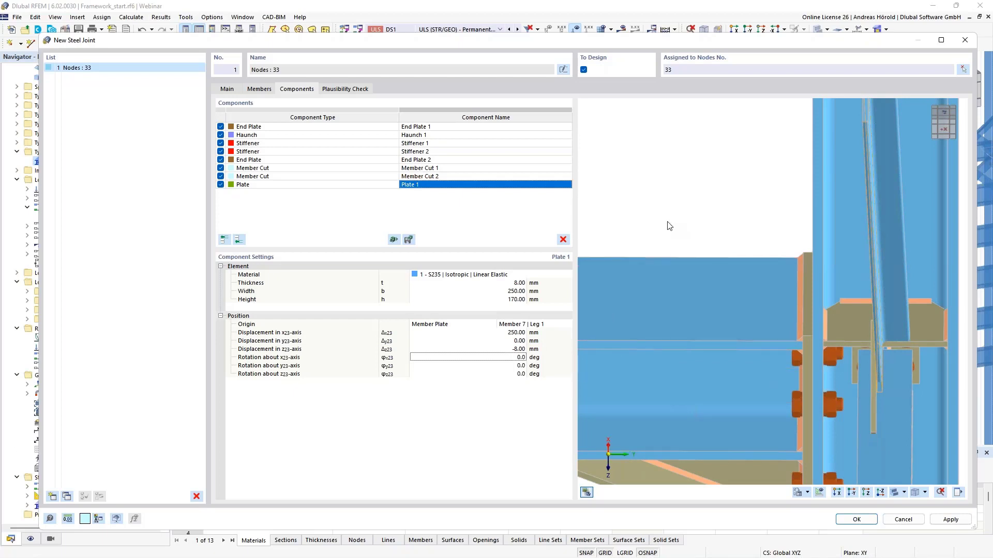
middle_click_drag(718, 357, 762, 319, "ctrl")
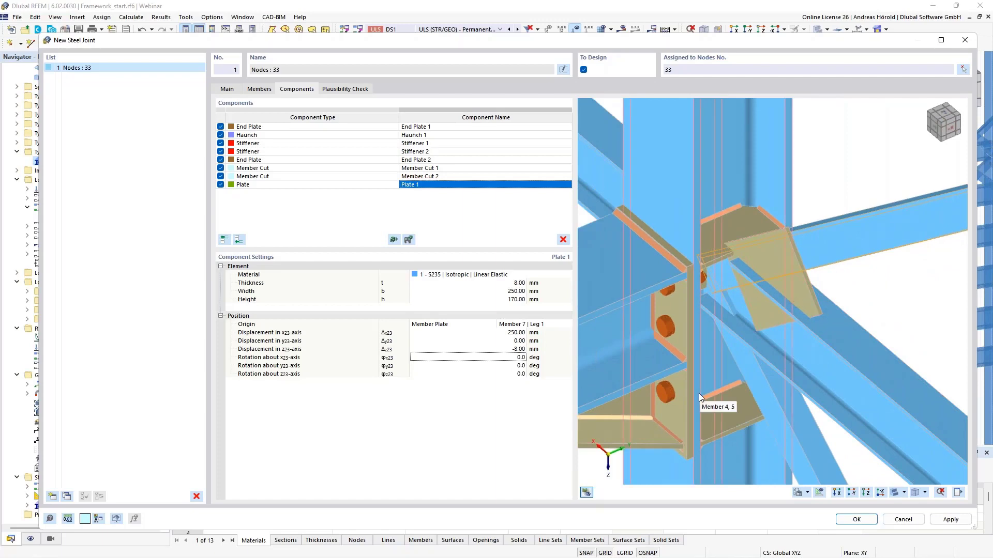
middle_click_drag(699, 393, 767, 362, "ctrl")
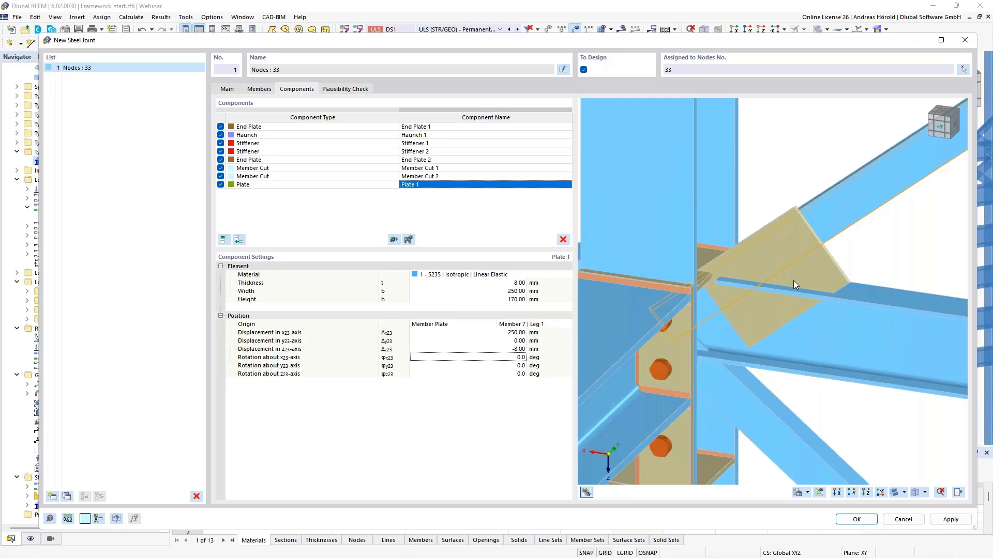
Step: Add a Plate Cut component to the joint and try to assign Plate 1 as the plate to cut
left_click(239, 241)
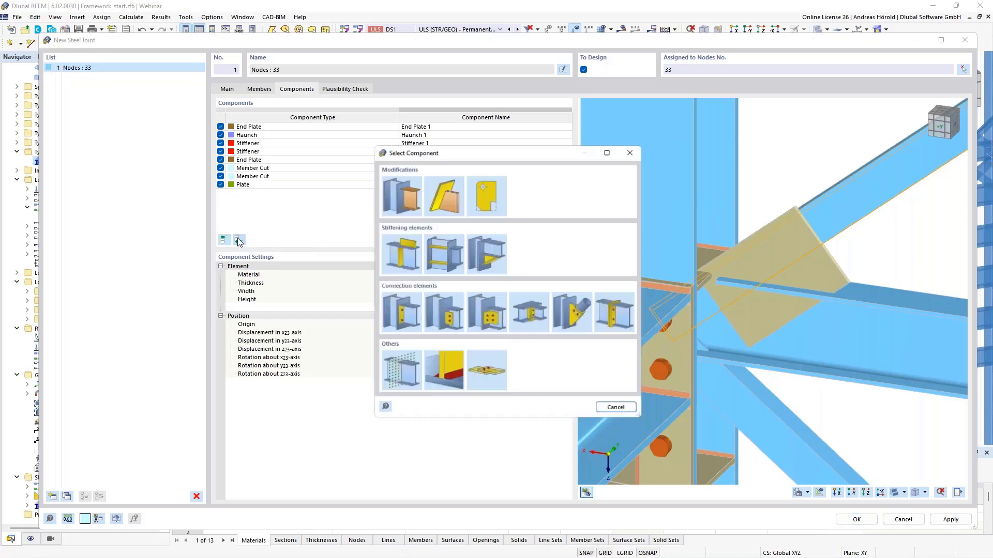
left_click(441, 193)
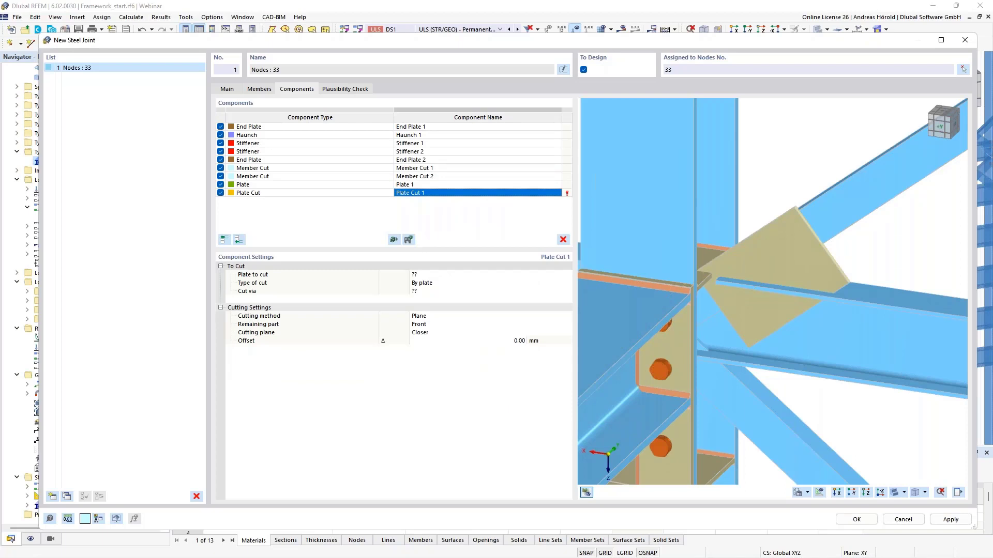
left_click(428, 275)
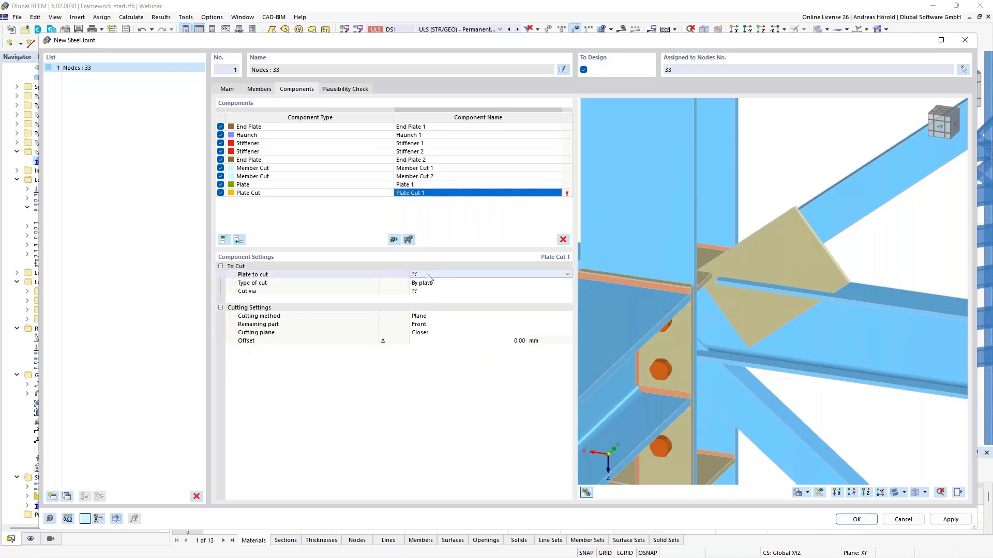
left_click(428, 277)
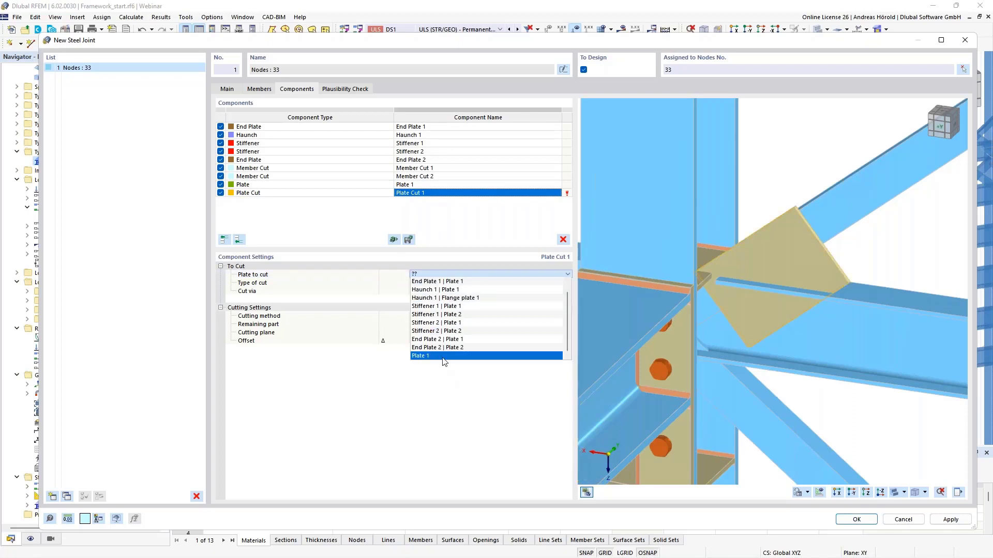
left_click(443, 356)
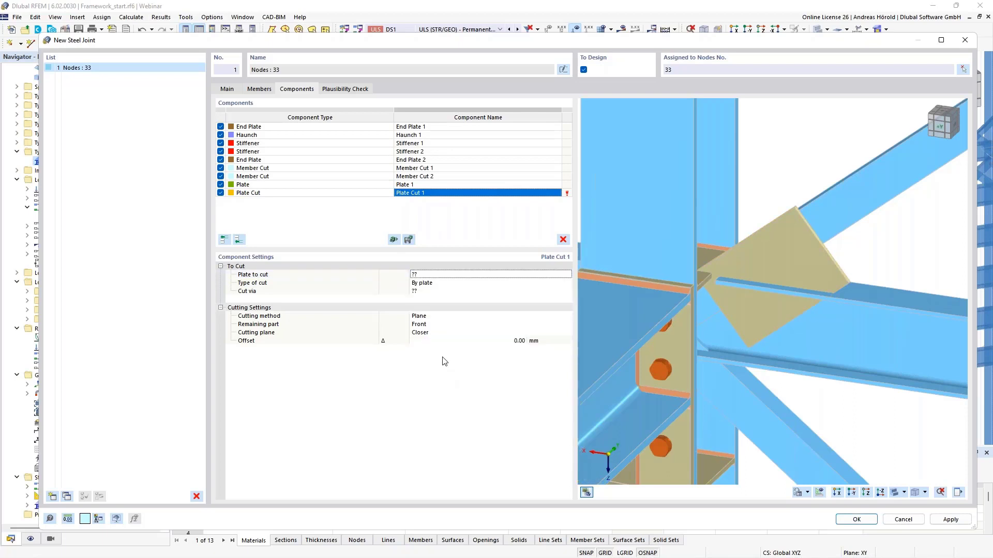
Step: Set the plate cut's type to By member plate, cutting via the web of Member 4, 5
left_click(445, 282)
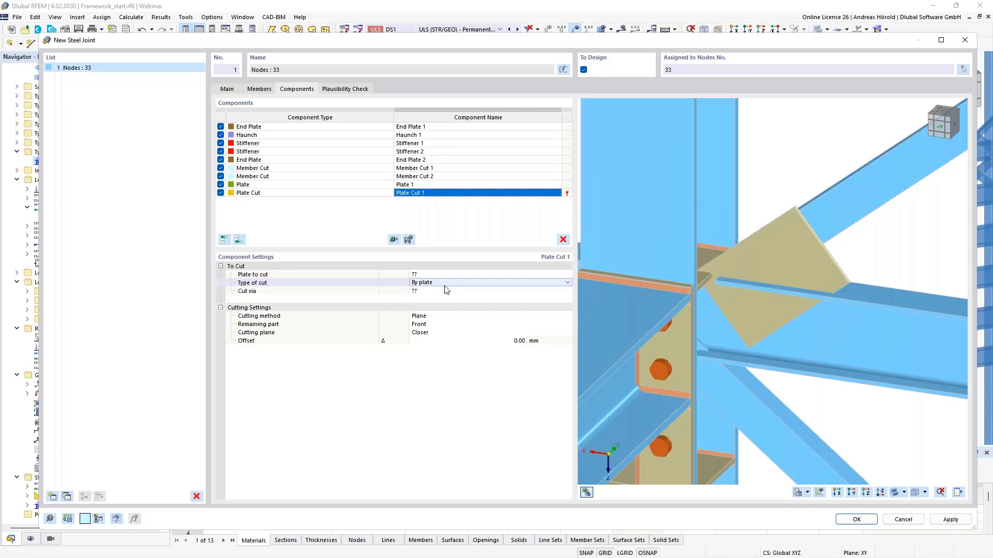
left_click(445, 283)
left_click(444, 298)
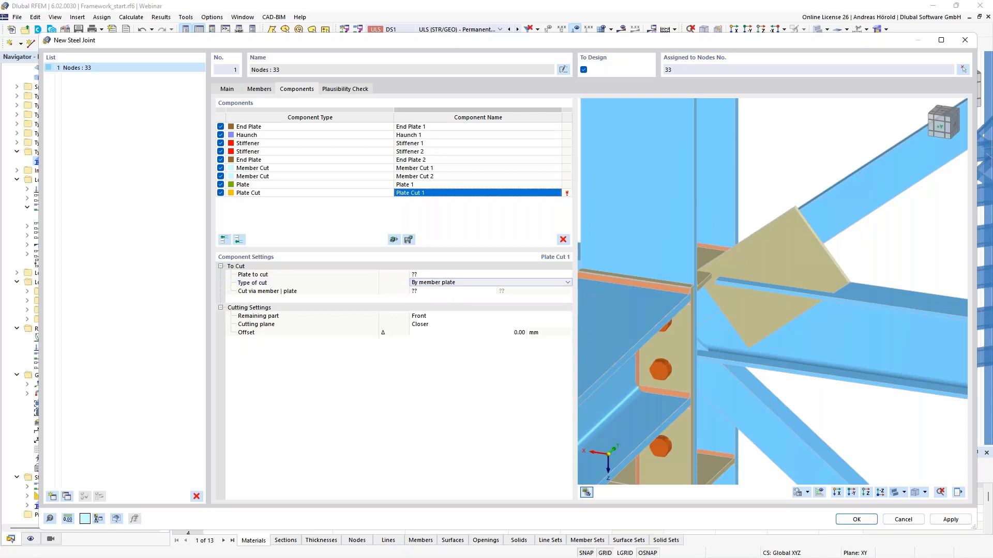
left_click(432, 293)
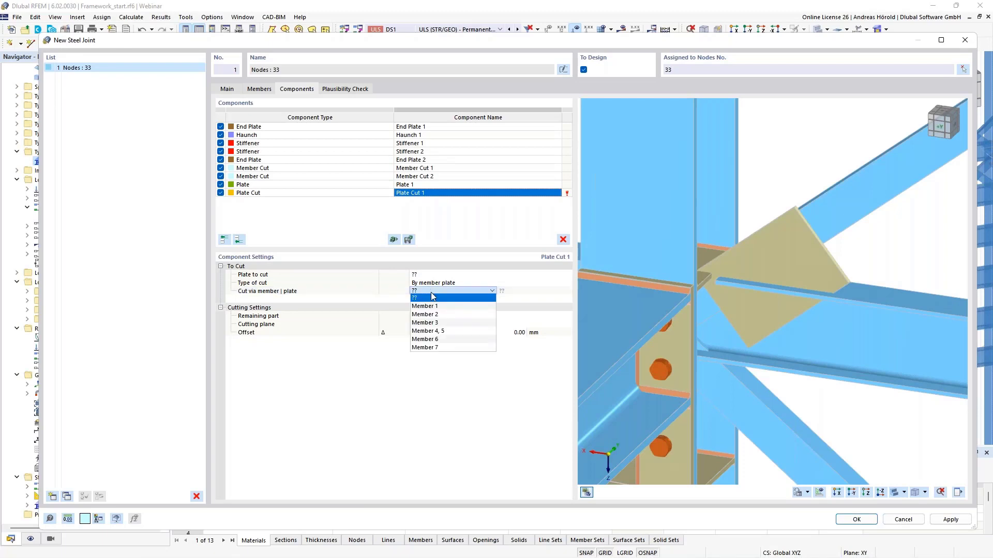
left_click(444, 331)
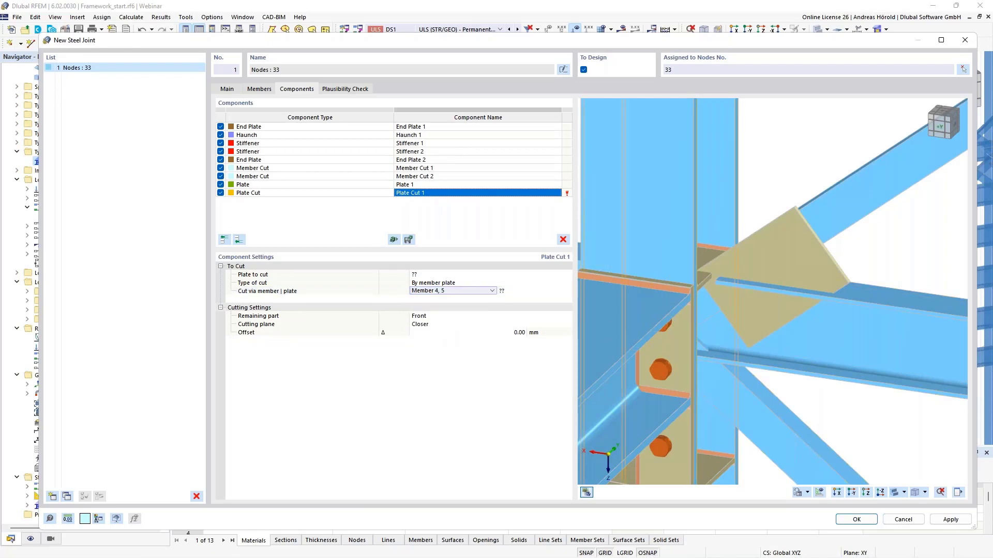
left_click(520, 291)
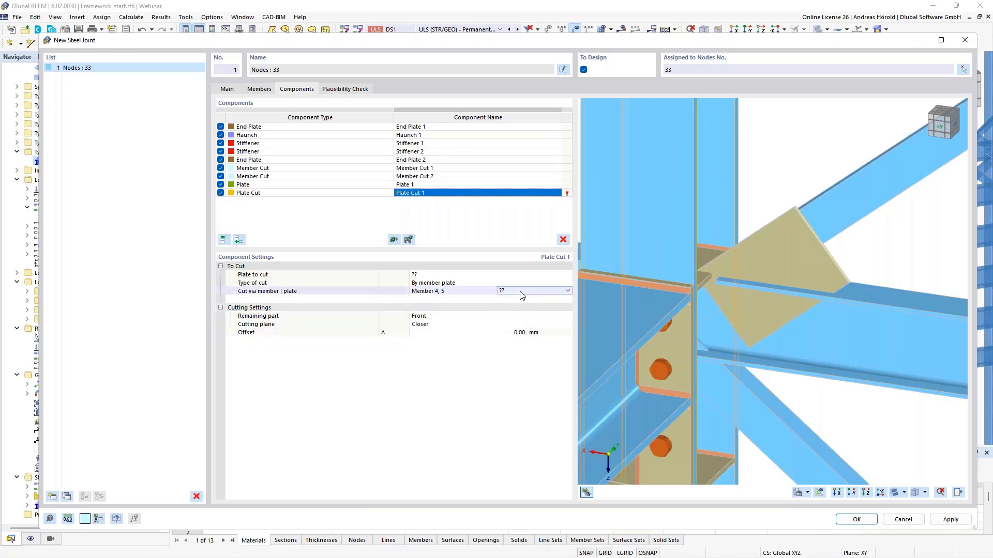
left_click(525, 314)
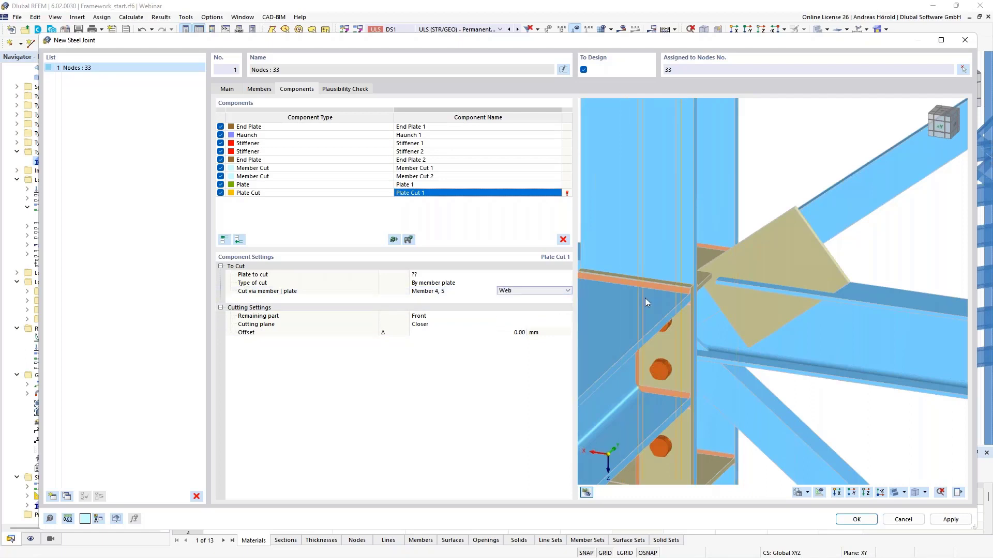
Step: Set the plate cut's remaining part to Rear and its offset to 120 mm
mouse_move(850, 394)
middle_mouse_down("ctrl")
mouse_move(807, 397)
mouse_move(834, 393)
middle_mouse_up("ctrl")
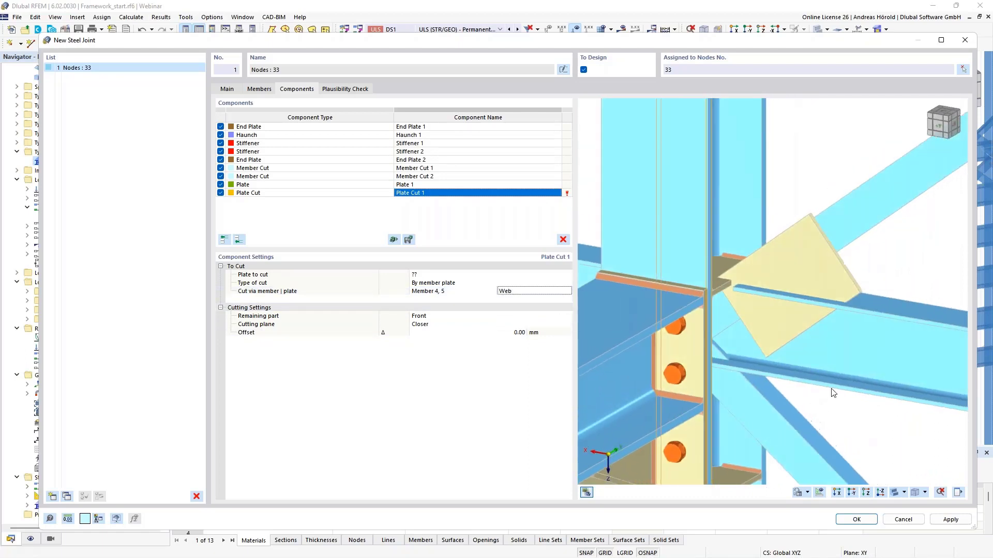
left_click(427, 317)
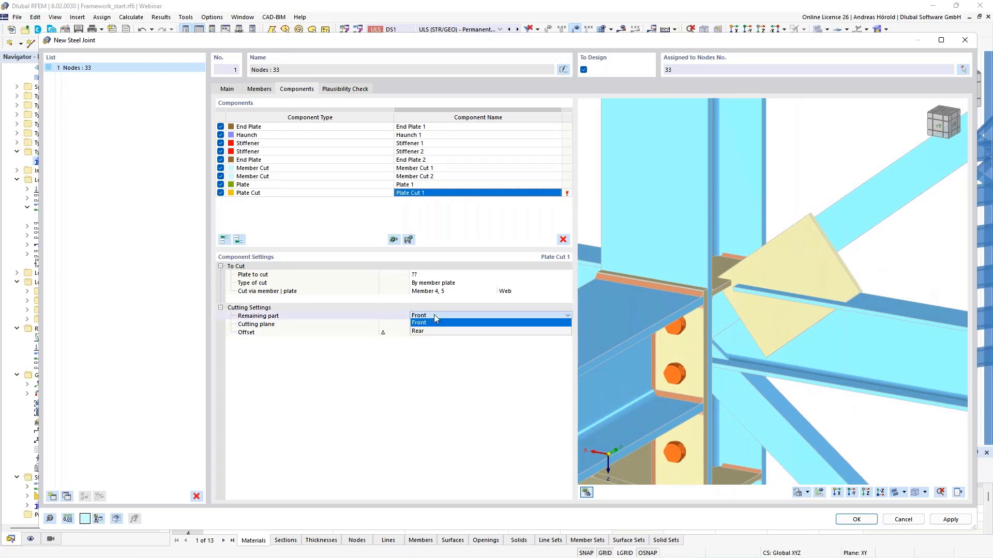
left_click(432, 325)
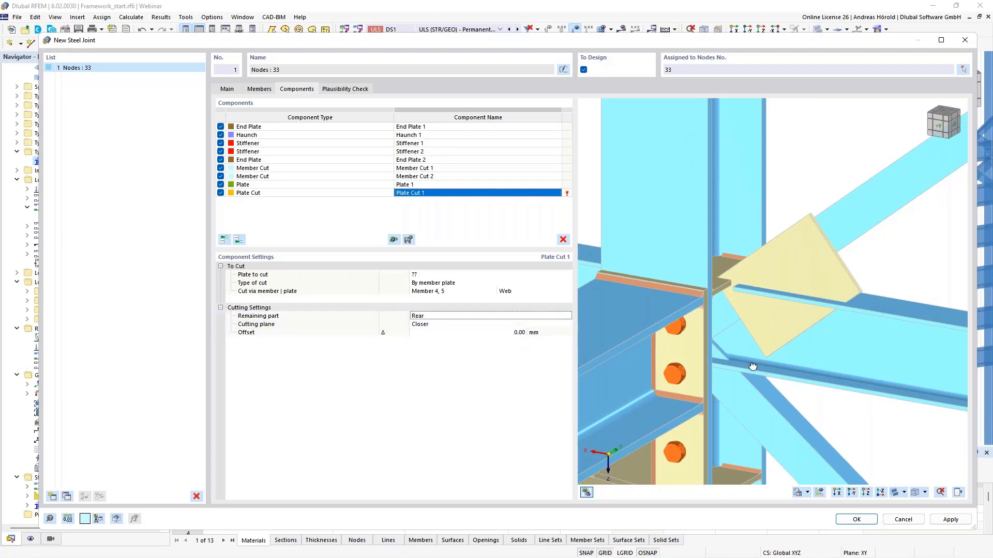
scroll(753, 366, "up", 3)
scroll(684, 319, "up", 5)
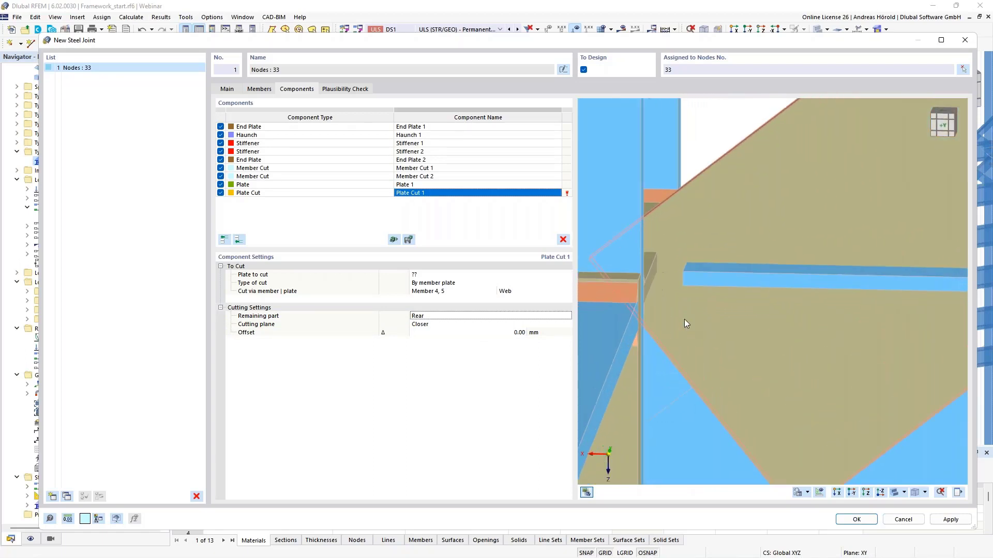
left_click(511, 332)
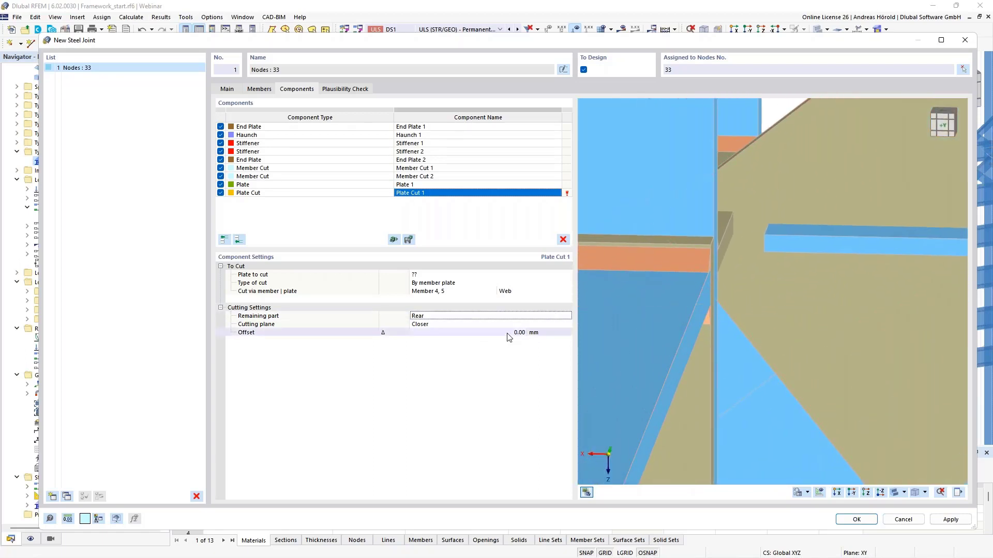
type("11")
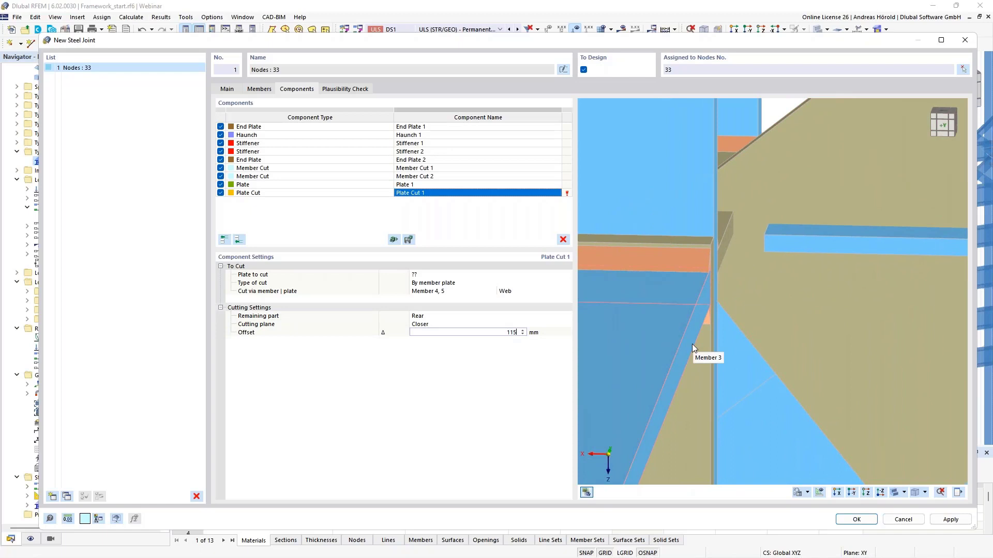
type("5")
key("Return")
type("120")
key("Return")
Step: Assign Plate 1 as the plate to cut for the first plate cut
left_click(450, 275)
left_click(451, 276)
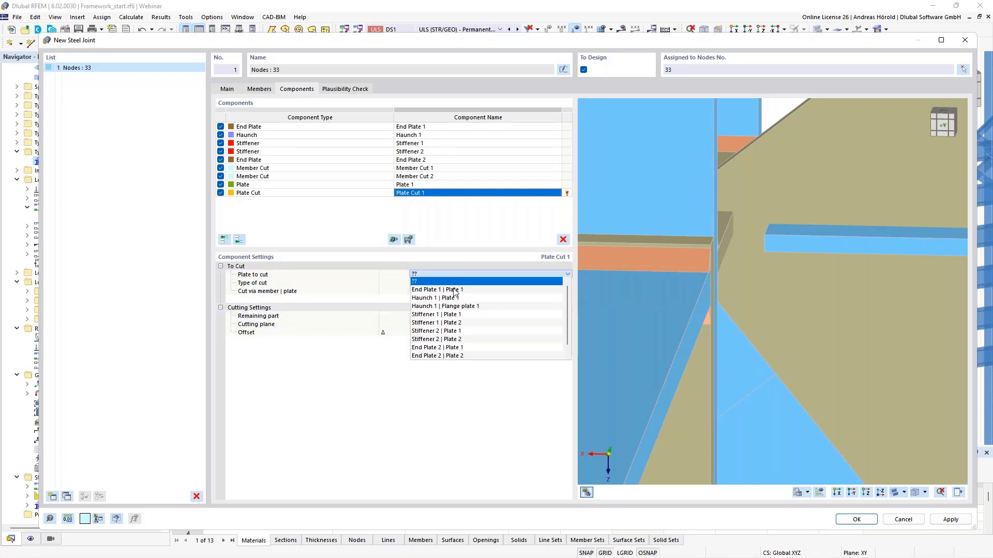
scroll(452, 323, "down", 1)
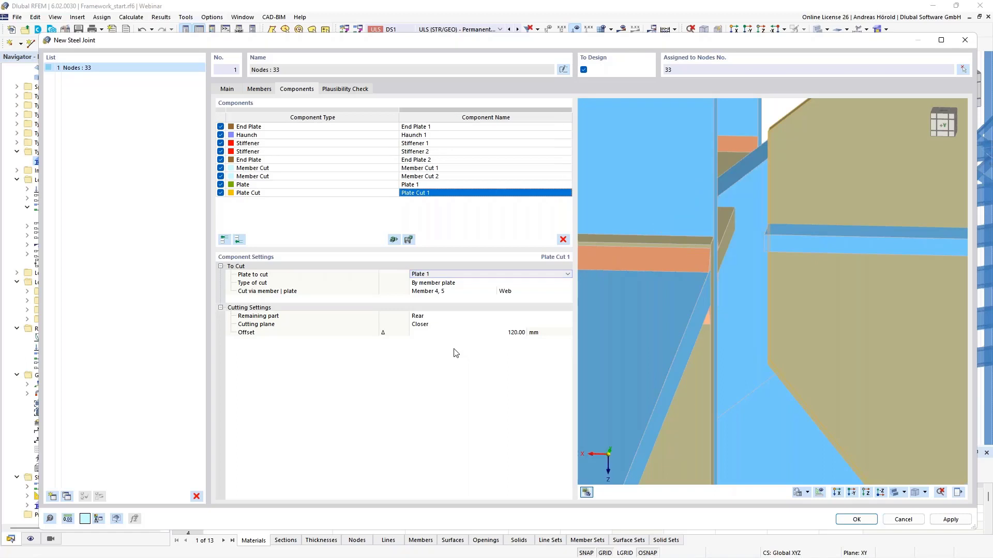
Step: Try an offset of 115 mm for the first plate cut
left_click(519, 334)
type("15")
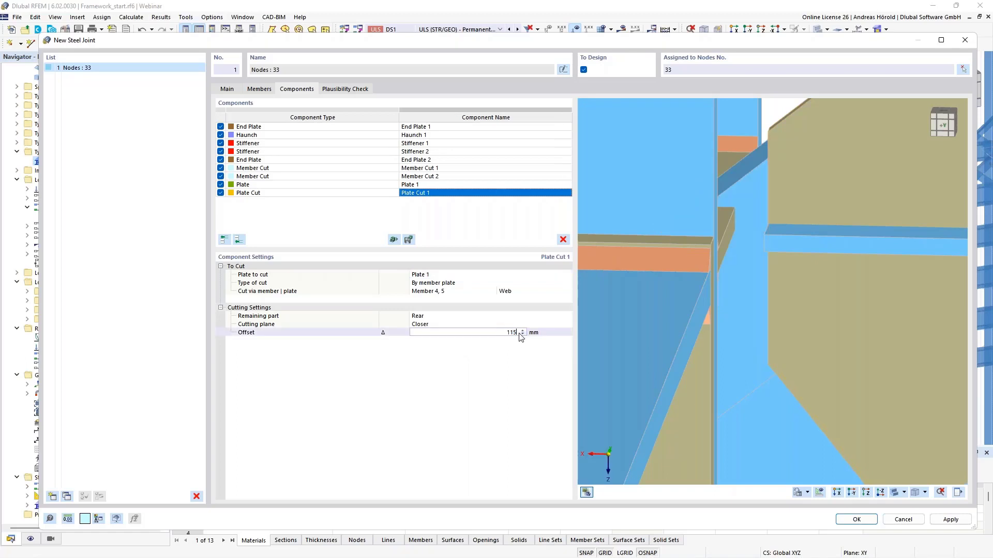
left_click(795, 336)
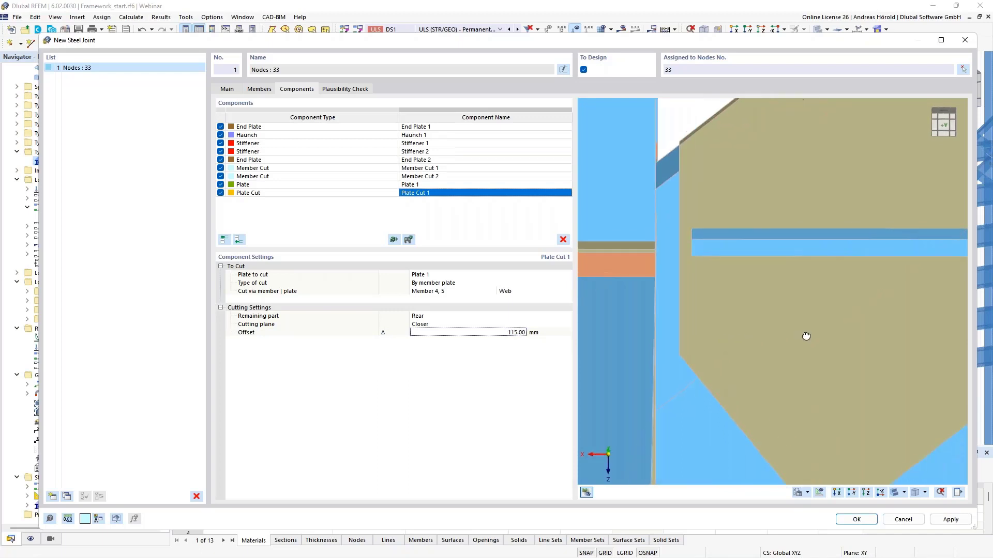
Step: Set the first plate cut's offset to 120.25 mm
scroll(722, 271, "up", 4)
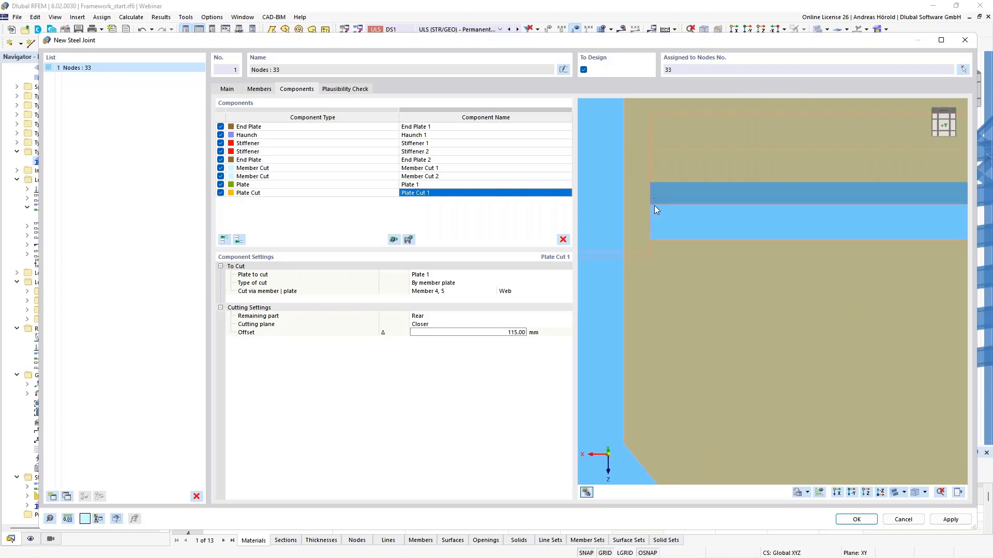
scroll(660, 216, "down", 1)
left_click(512, 334)
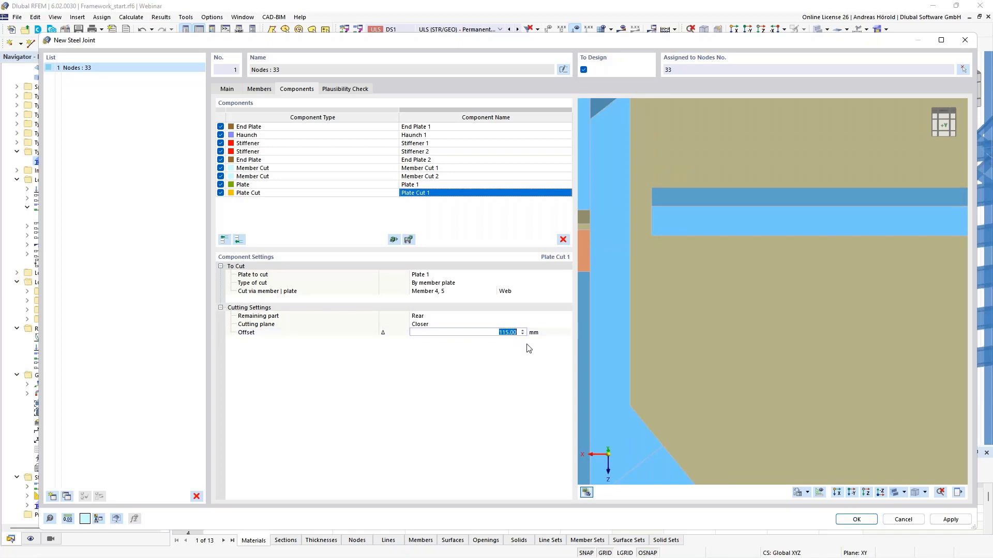
type("120,25")
key("Return")
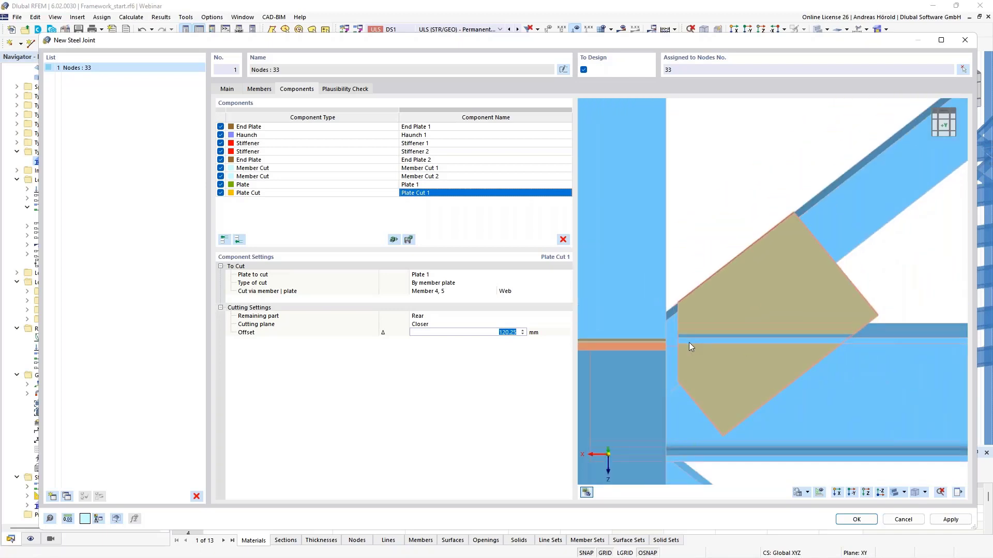
Step: Add a second Plate Cut component to the joint and assign Plate 1 as the plate to cut
left_click(239, 240)
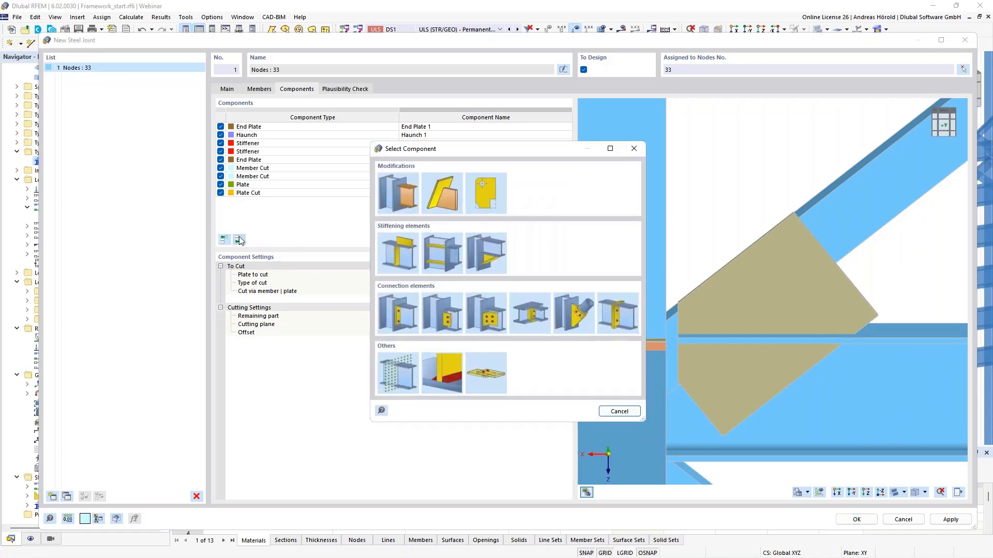
left_click(442, 191)
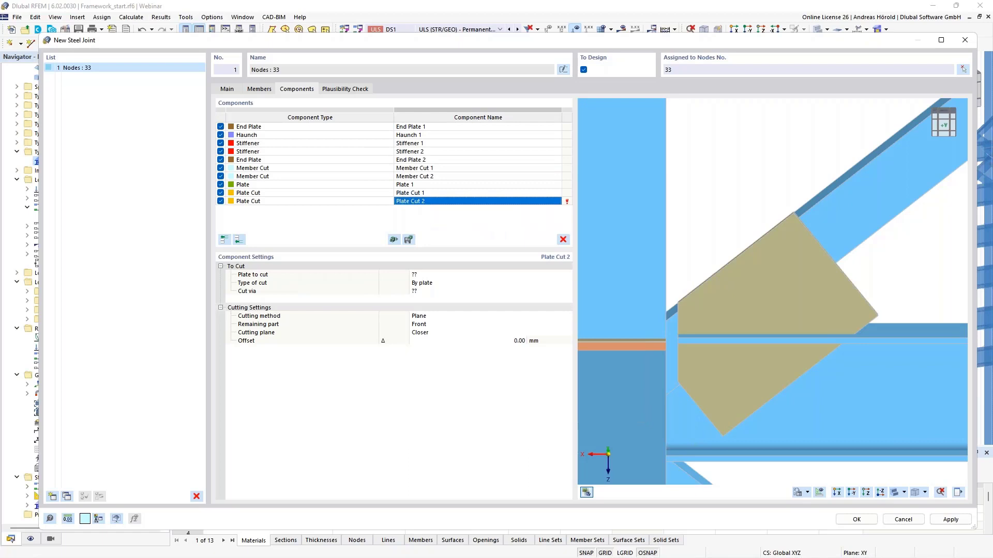
left_click(443, 275)
left_click(443, 274)
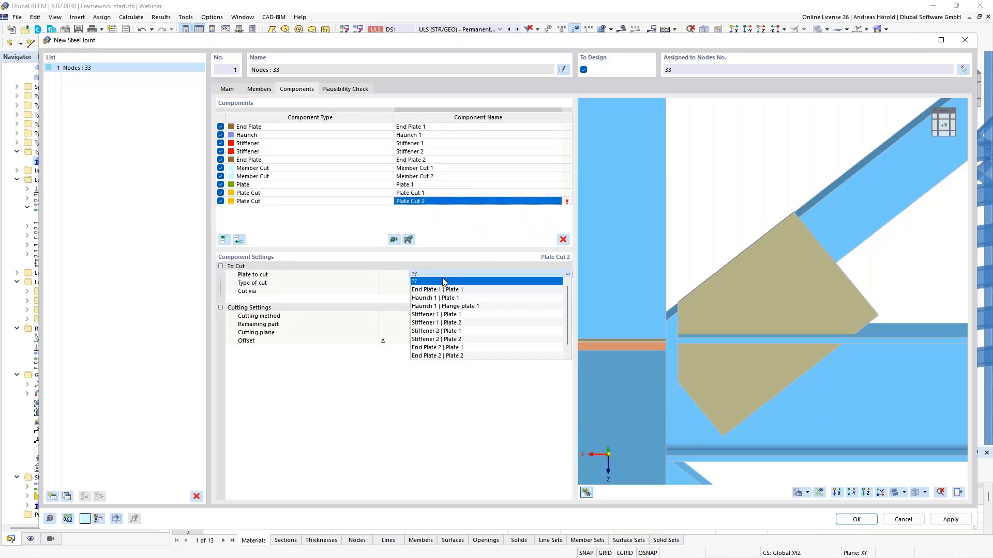
scroll(442, 336, "down", 2)
left_click(440, 355)
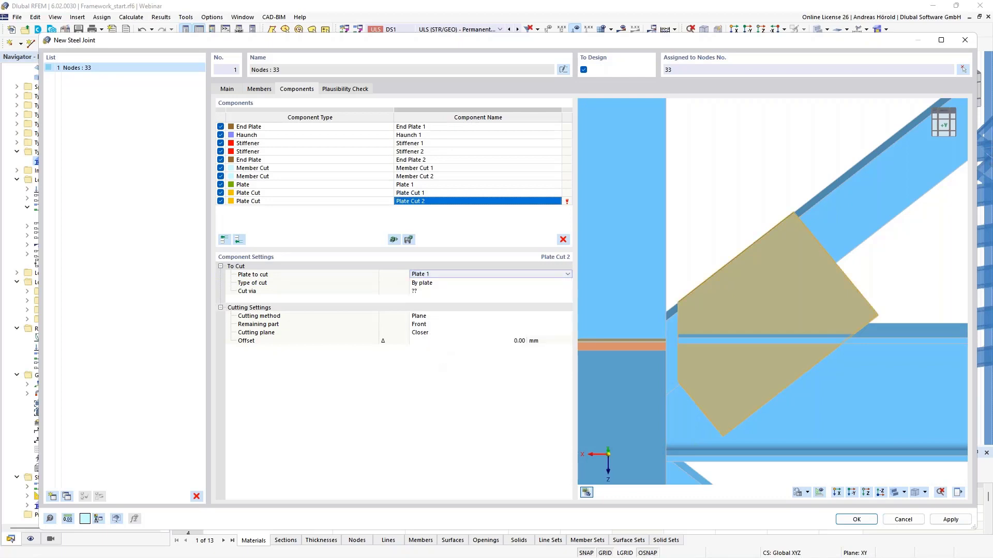
Step: Set the second plate cut's type to By member plate, cutting via the web of Member 4, 5
left_click(442, 283)
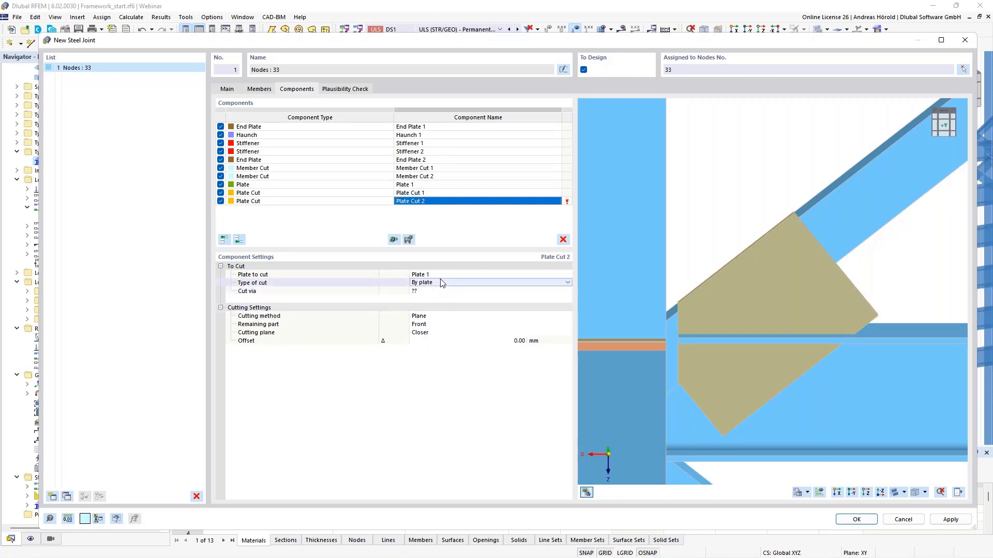
left_click(442, 283)
left_click(445, 305)
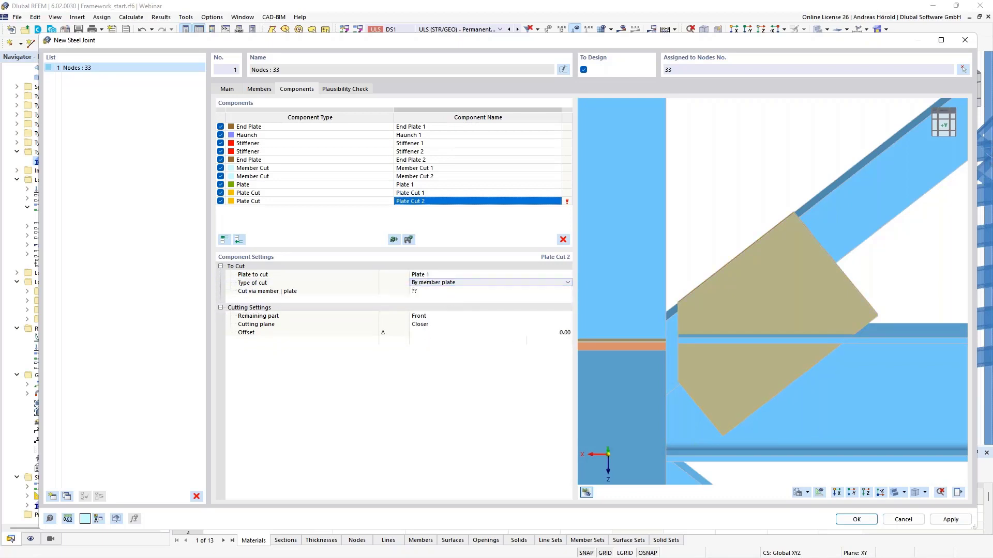
left_click(446, 292)
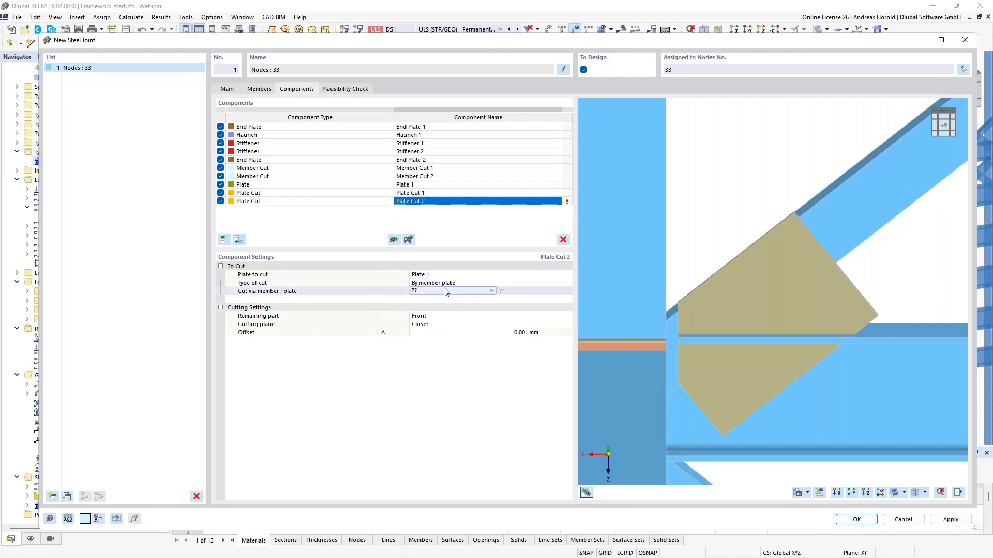
left_click(446, 292)
left_click(444, 332)
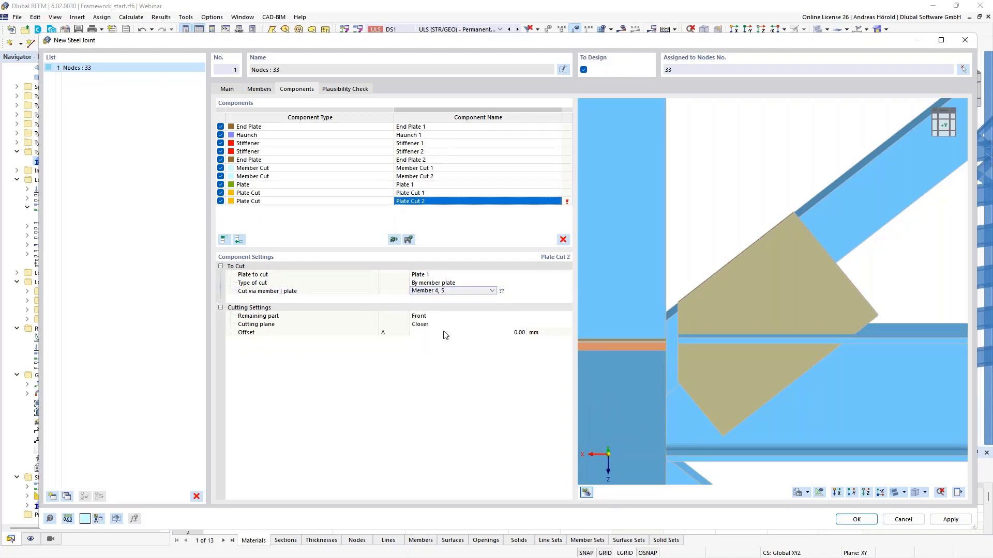
left_click(537, 291)
left_click(538, 291)
left_click(536, 315)
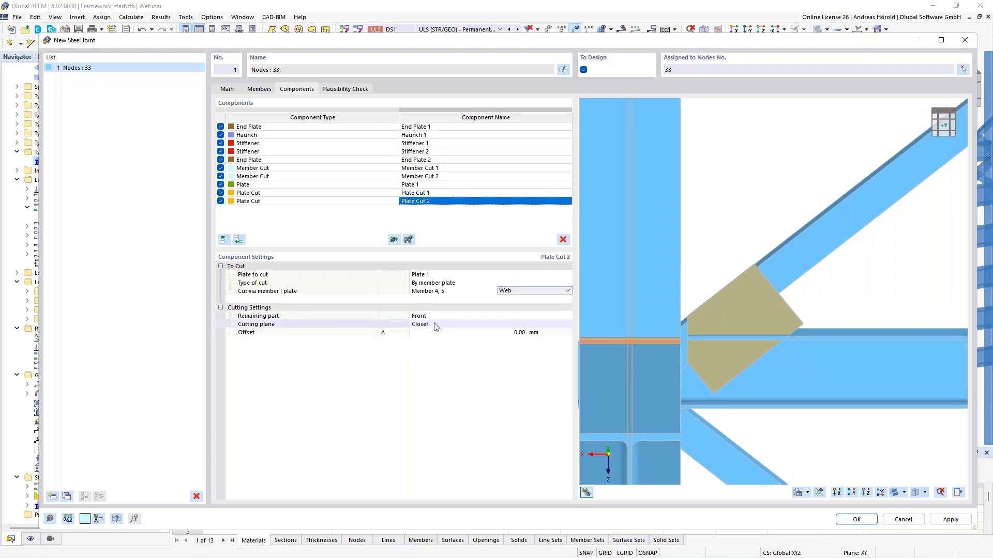
Step: Set the second plate cut's offset to -335.25 mm
left_click(521, 334)
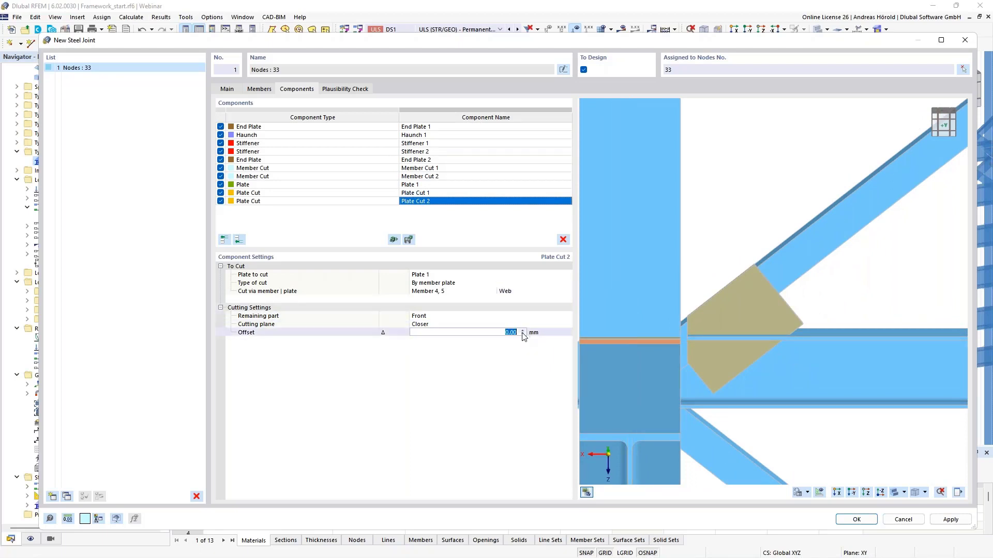
type("-335,25")
key("Return")
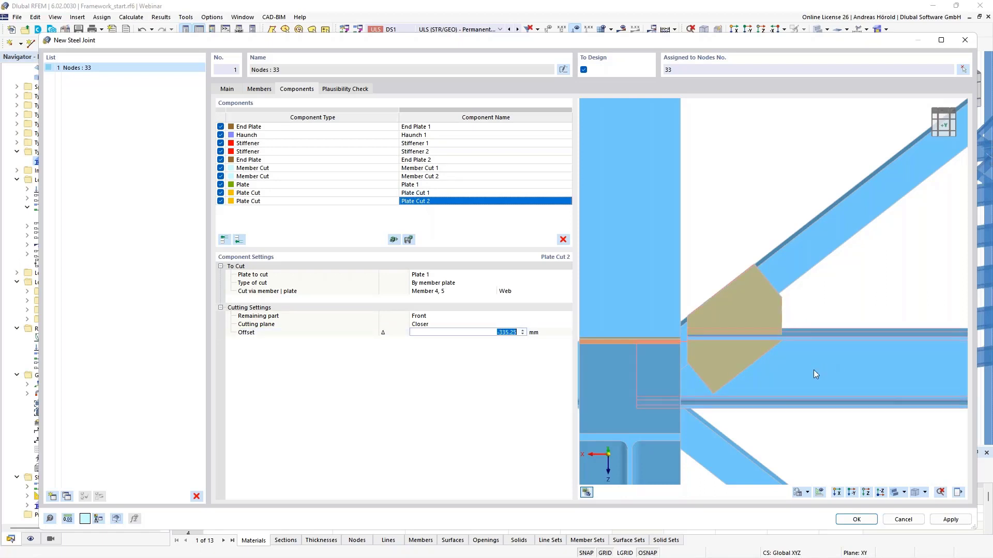
scroll(753, 348, "up", 4)
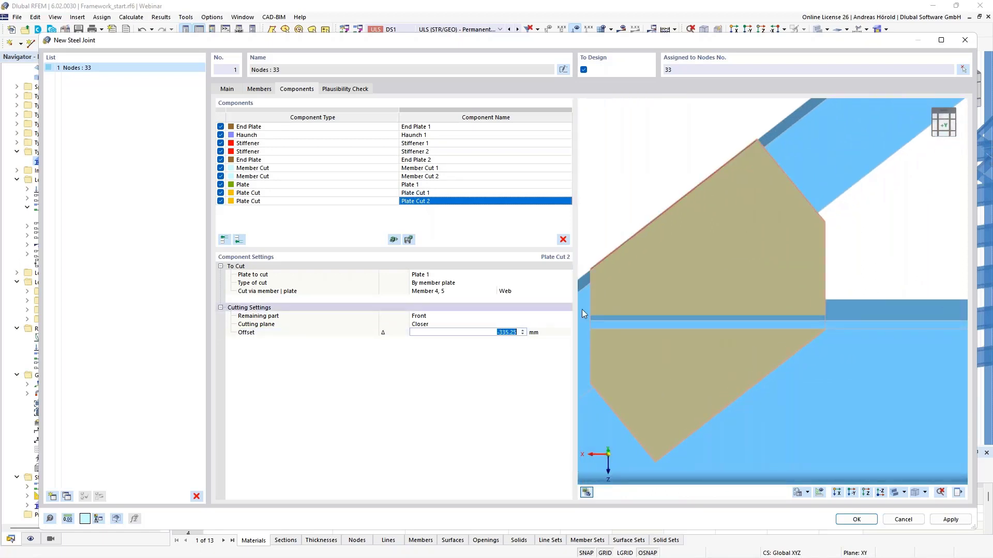
Step: Add a third Plate Cut component to the joint and assign Plate 1 as the plate to cut
left_click(239, 238)
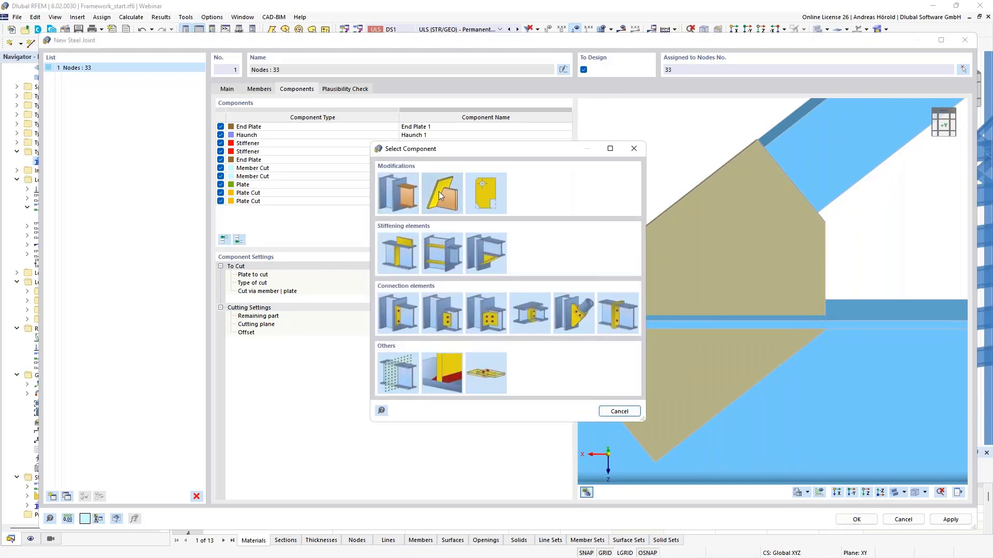
left_click(438, 192)
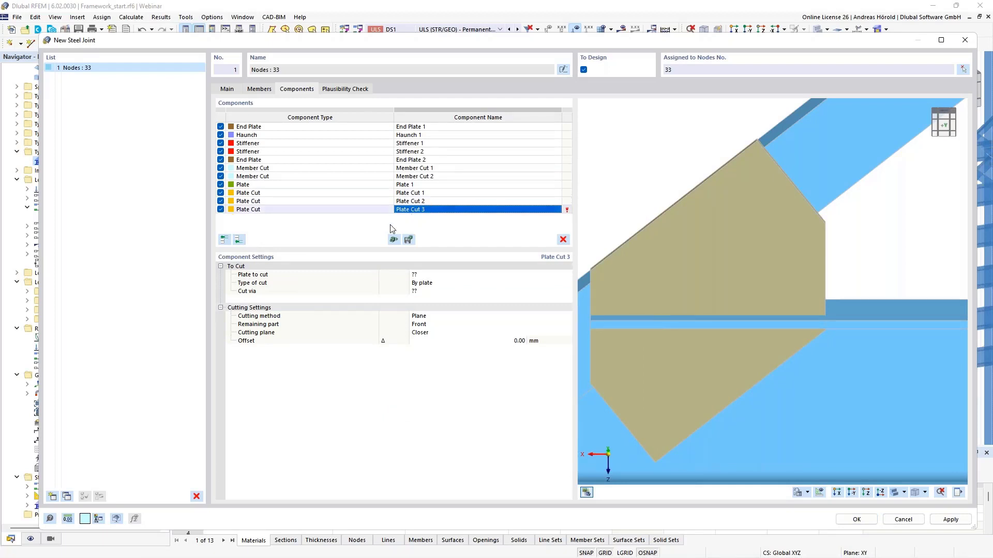
left_click(438, 275)
left_click(439, 275)
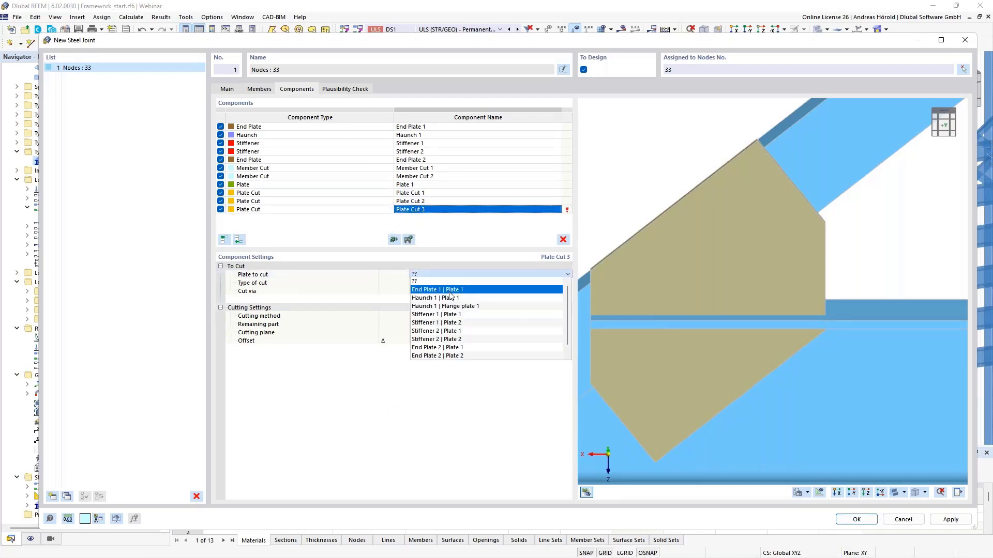
left_click(446, 357)
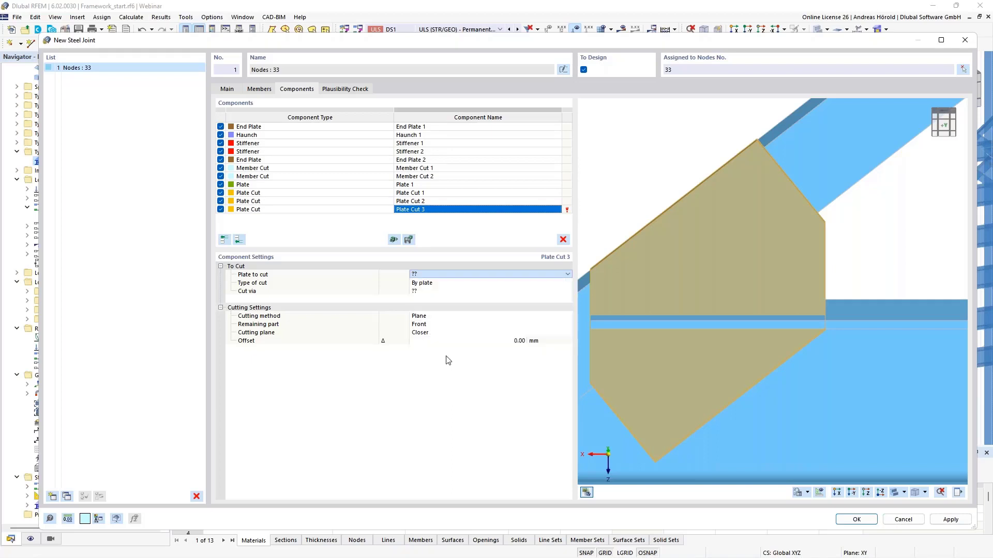
left_click(440, 275)
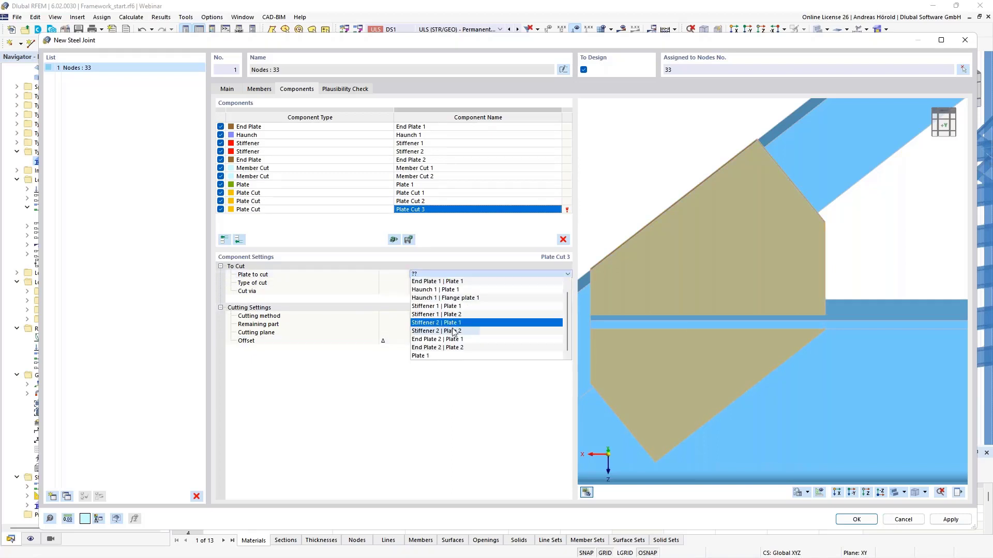
left_click(422, 355)
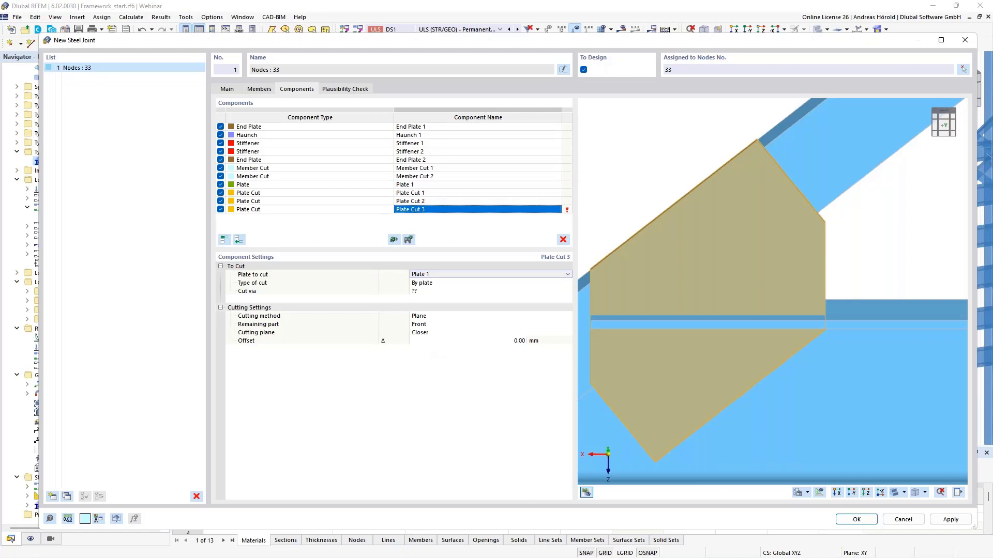
Step: Set the third plate cut's type to By member plate, cutting via Flange 1 of Member 1
left_click(425, 284)
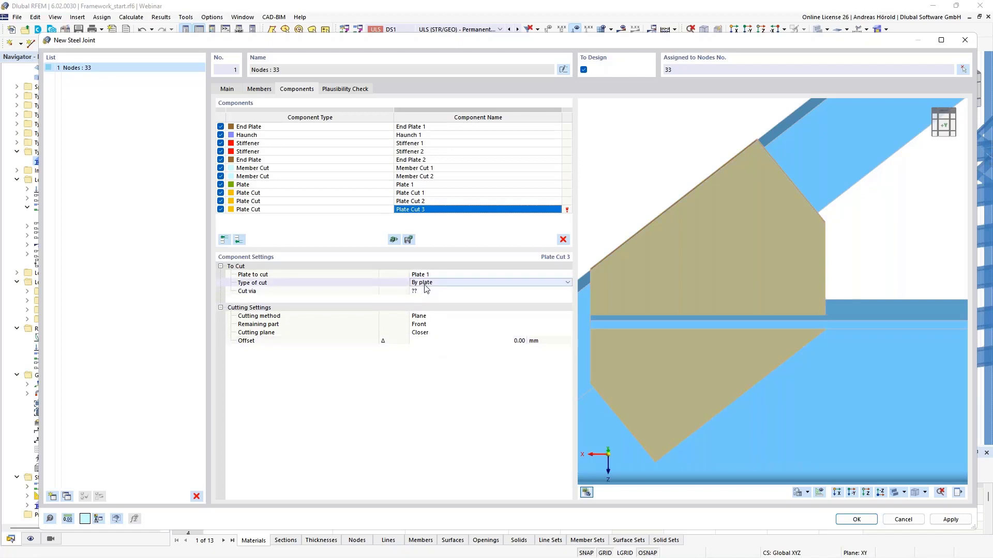
left_click(425, 285)
left_click(430, 302)
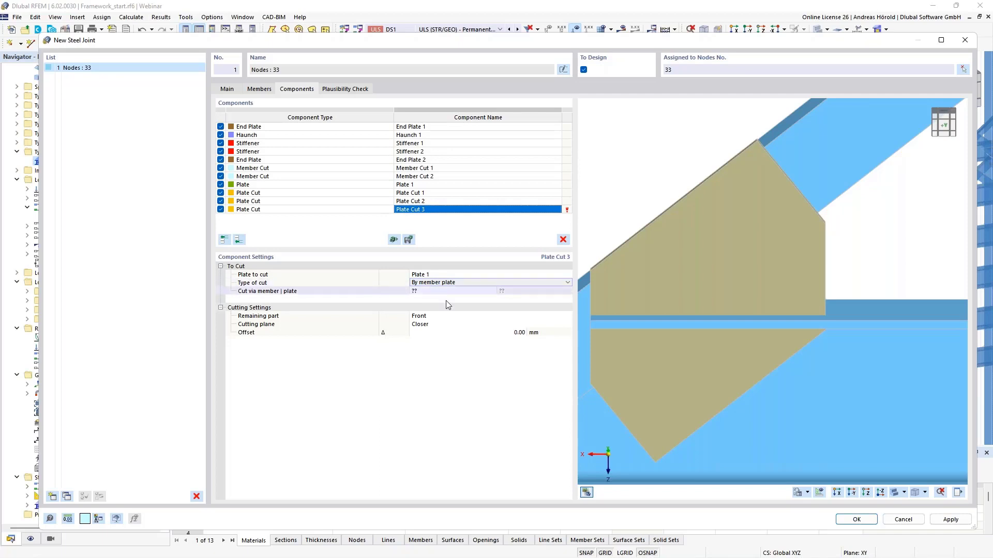
left_click(458, 292)
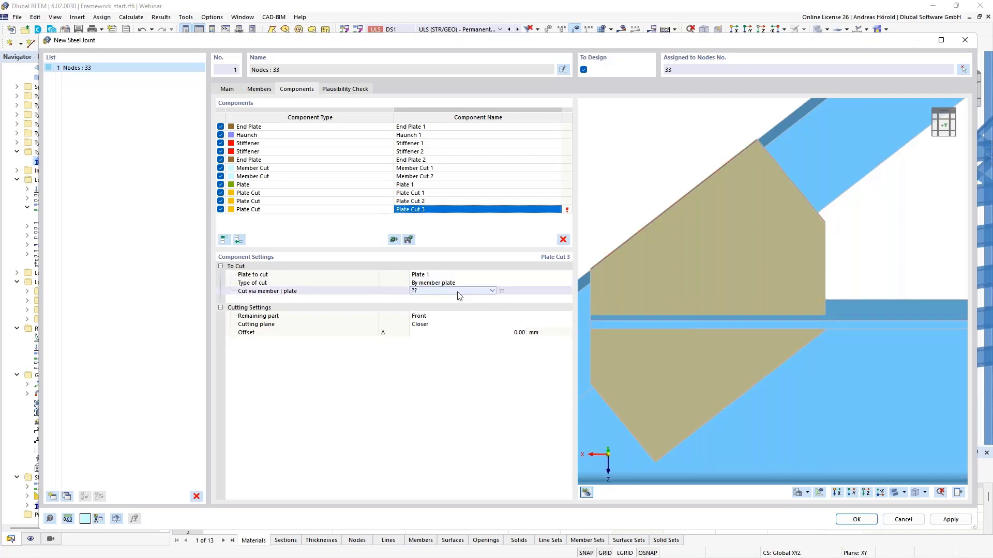
left_click(487, 292)
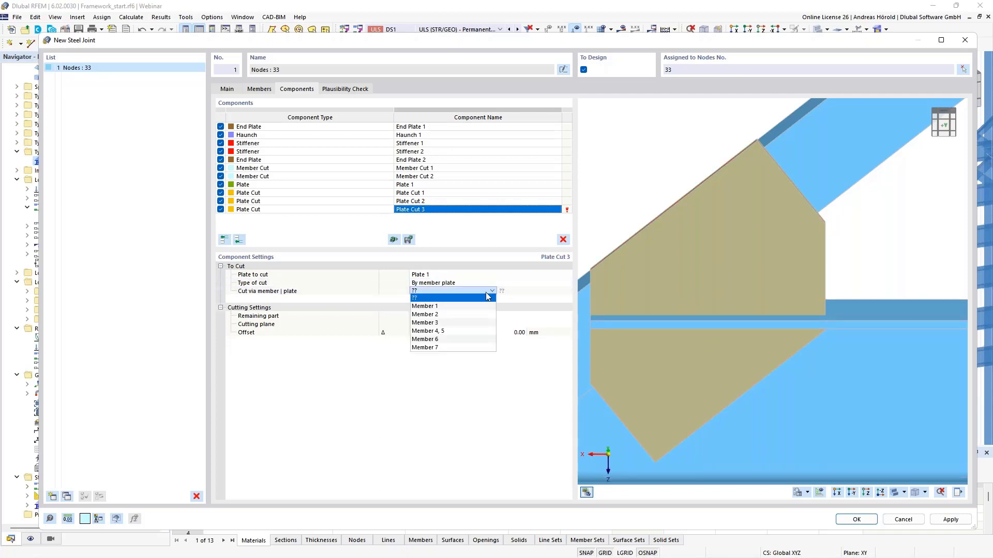
left_click(459, 307)
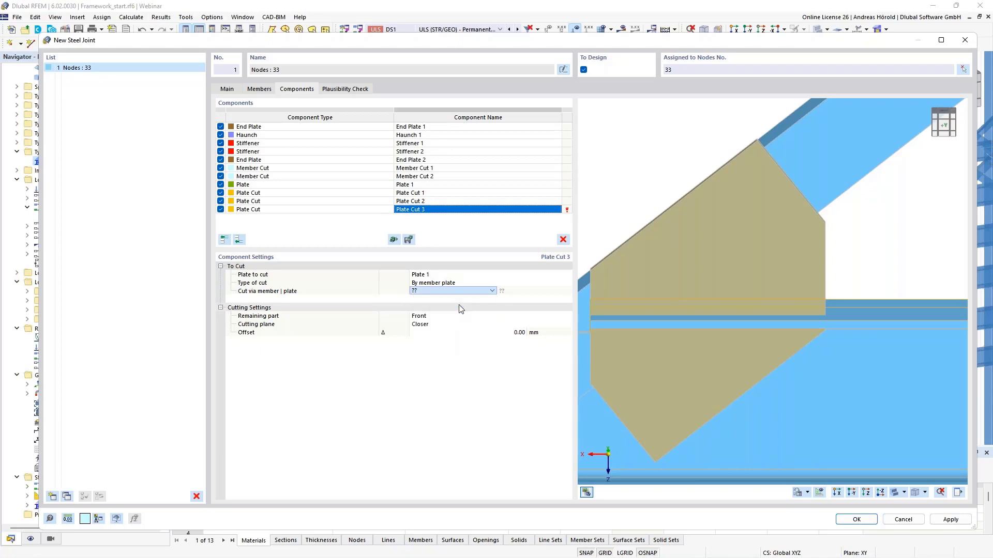
left_click(546, 293)
left_click(567, 292)
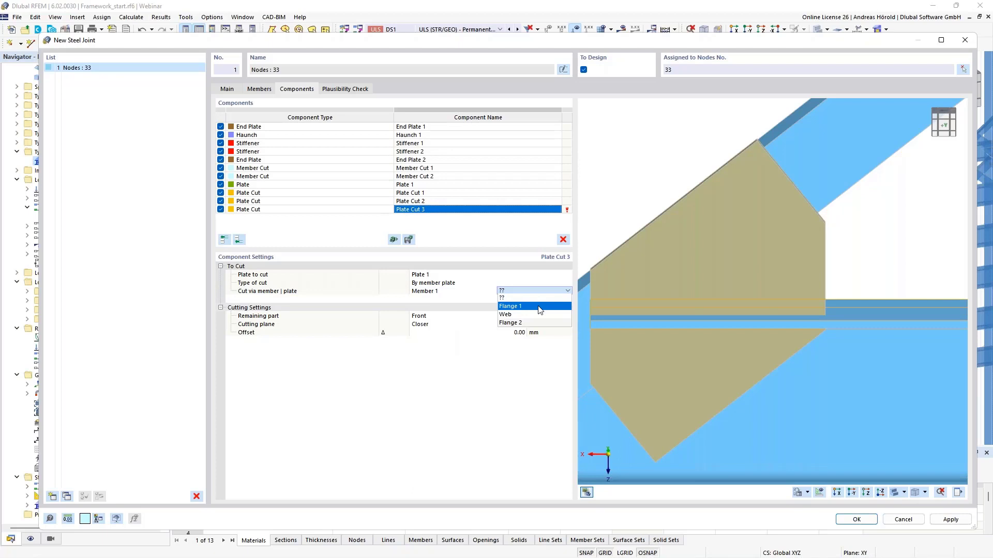
left_click(538, 306)
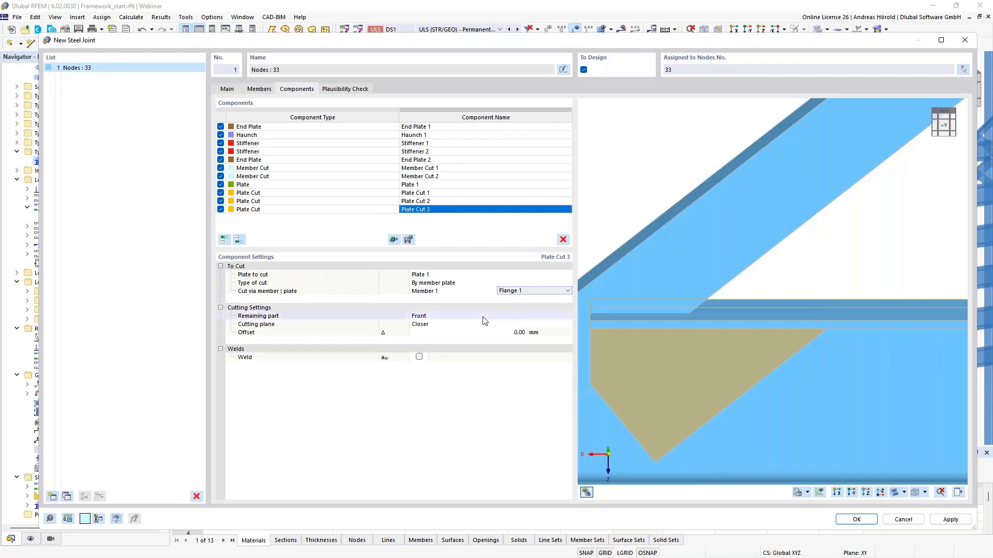
Step: Set the third plate cut's remaining part to Rear and enable its weld
left_click(459, 317)
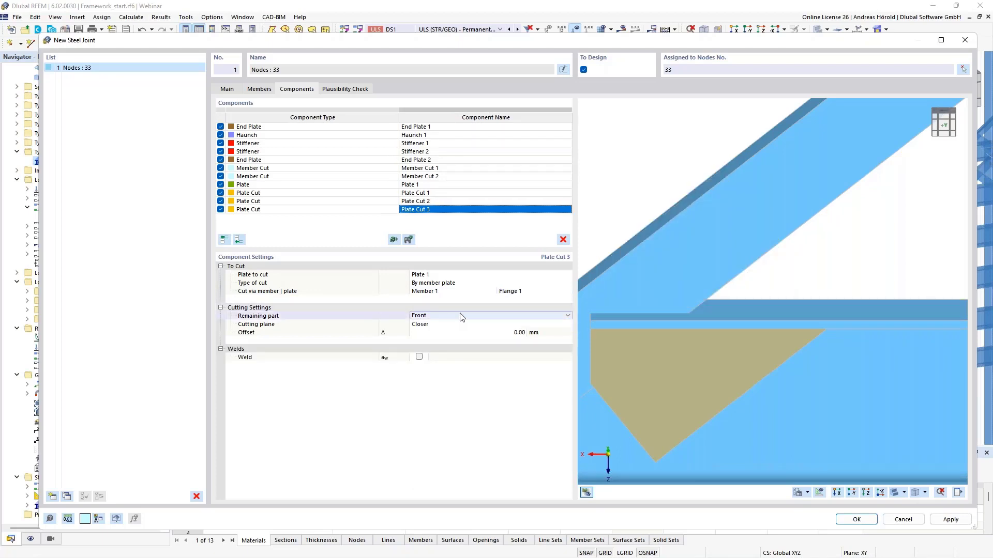
left_click(458, 316)
left_click(455, 332)
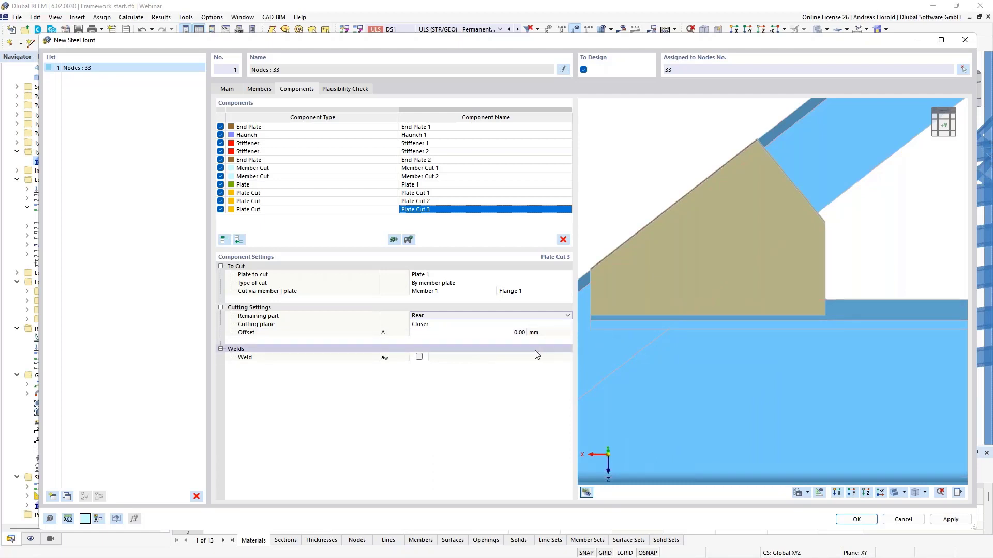
left_click(419, 357)
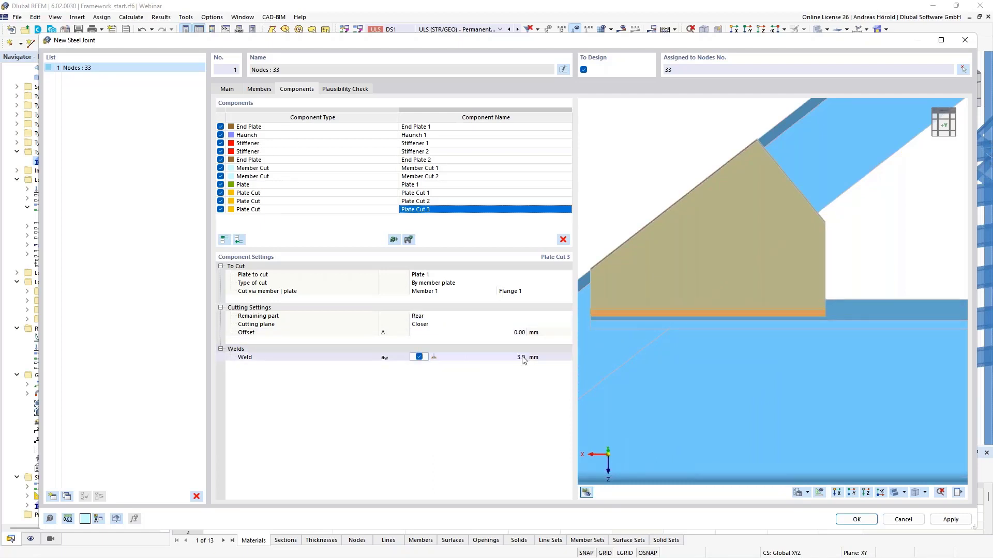
Step: Set the third plate cut's weld to a double fillet weld with a 4.0 mm thickness
left_click(434, 357)
left_click(451, 358)
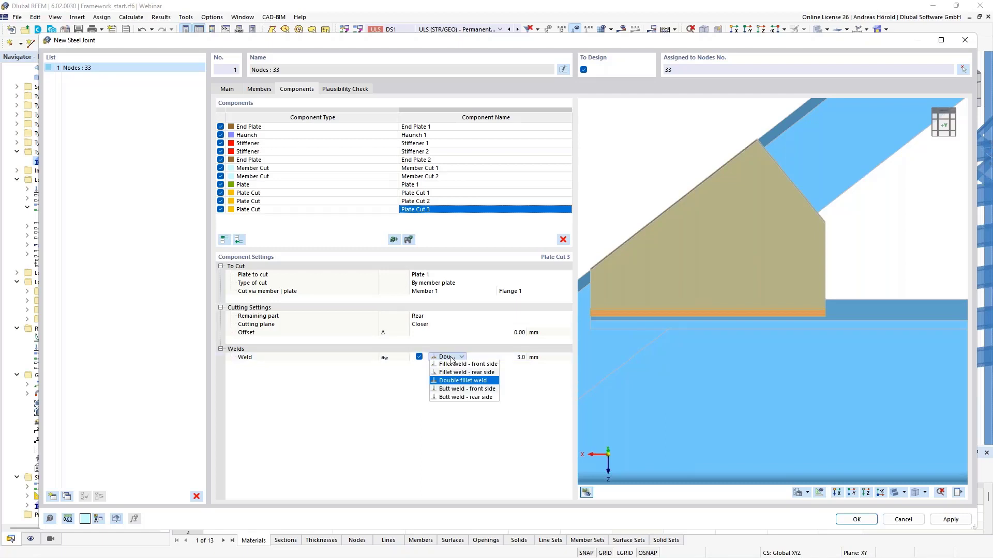
left_click(451, 358)
left_click(517, 358)
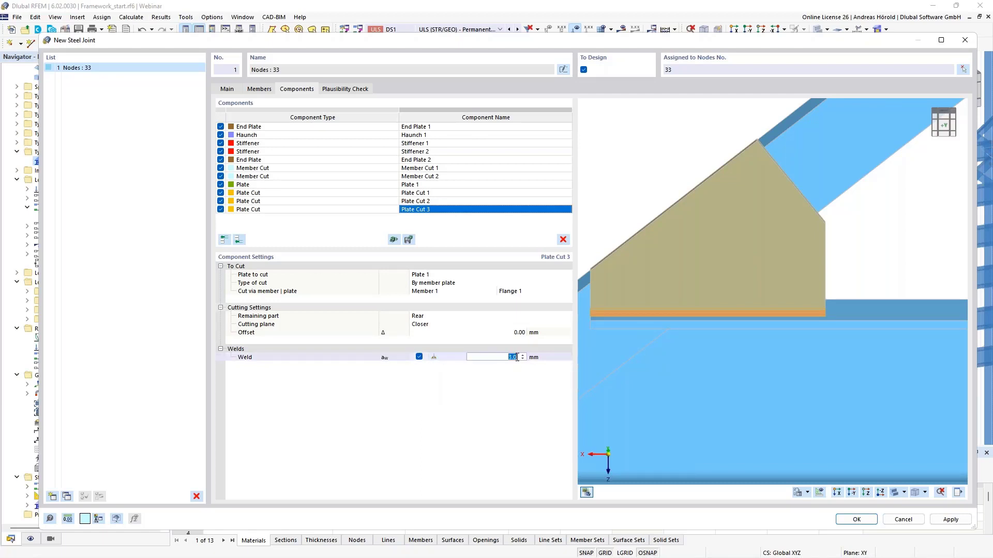
type("4")
key("Return")
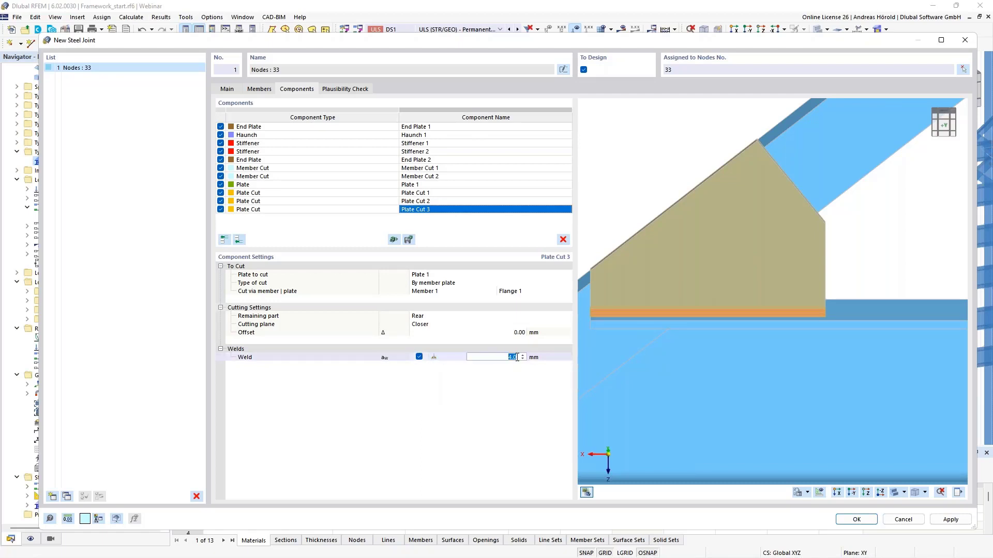
Step: Examine the gusset plate and its weld to the beam flange from several directions and close up
scroll(765, 316, "down", 3)
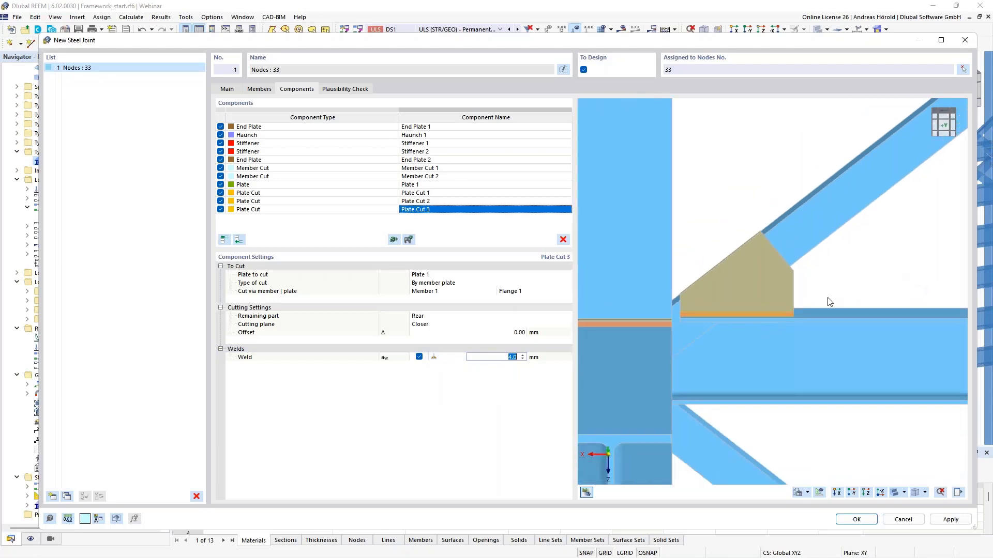
left_click(943, 332)
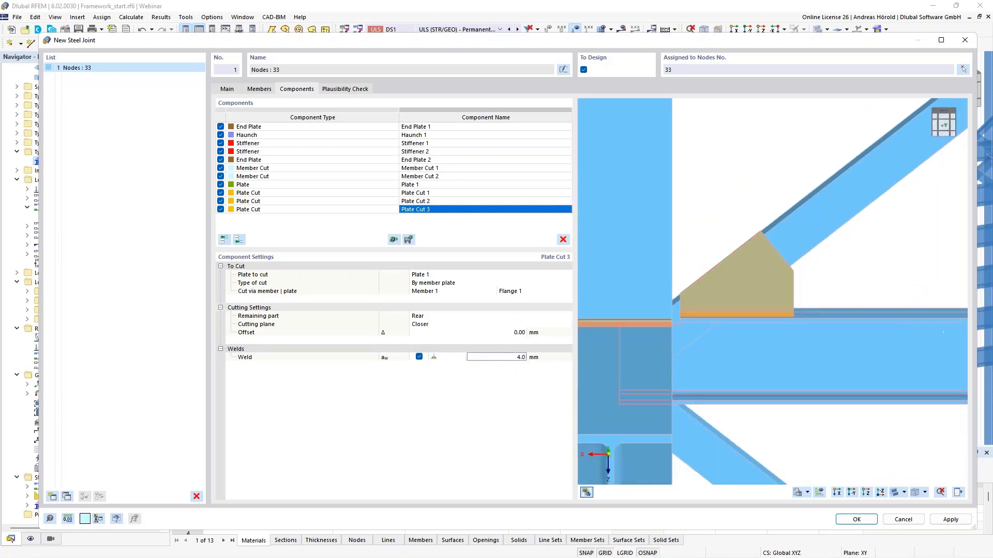
middle_click_drag(943, 332, 657, 356, "ctrl")
middle_click_drag(906, 421, 715, 331, "ctrl")
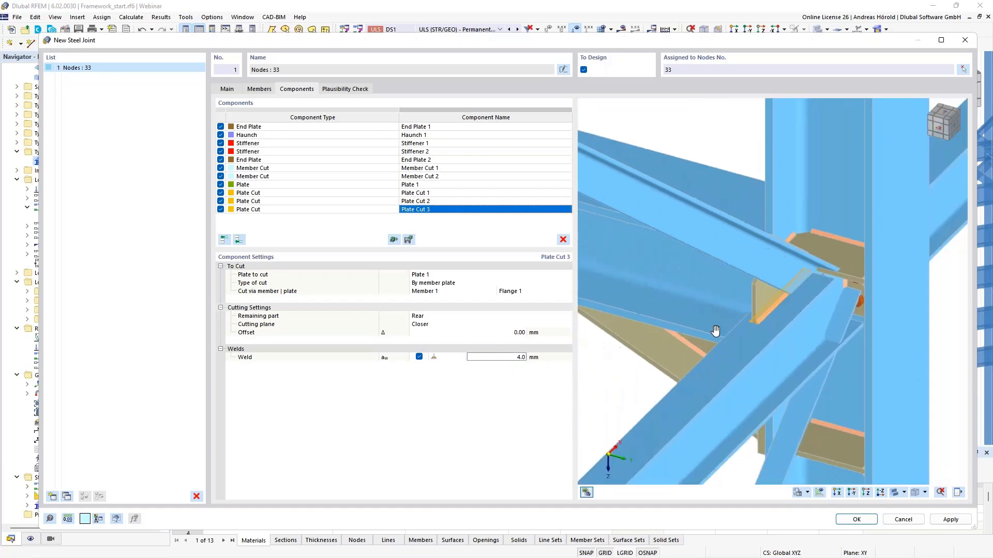
middle_click_drag(911, 374, 822, 337, "ctrl")
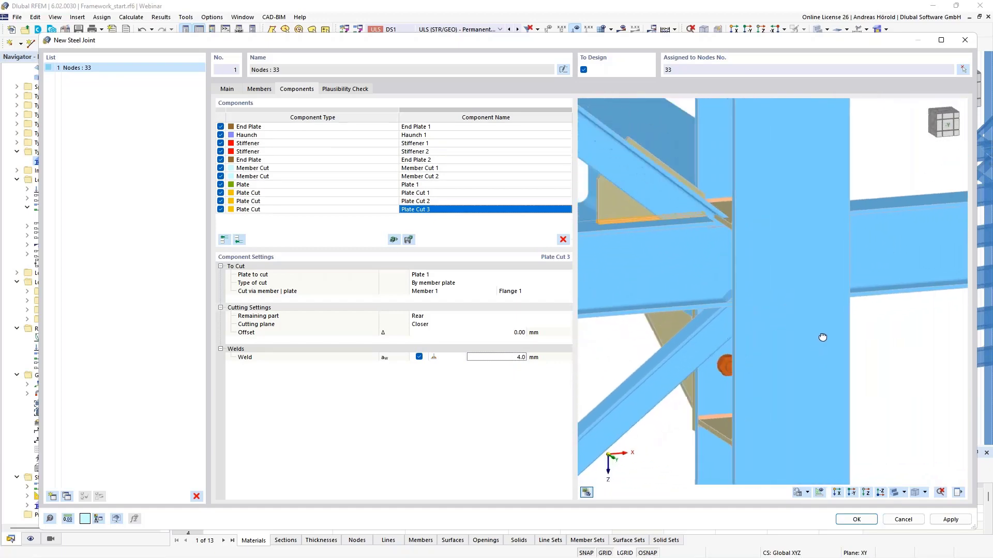
scroll(697, 228, "up", 5)
middle_click_drag(697, 228, 867, 313)
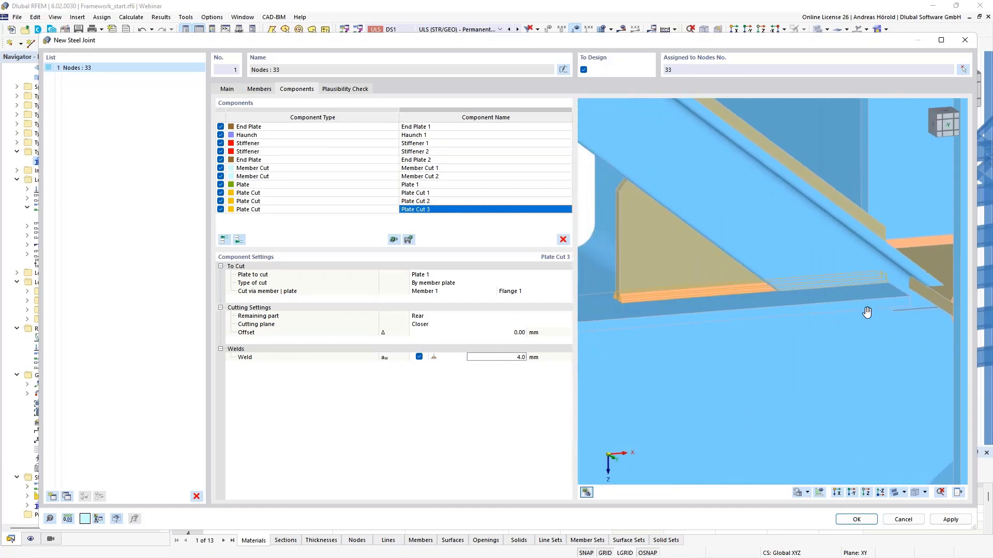
scroll(867, 316, "down", 1)
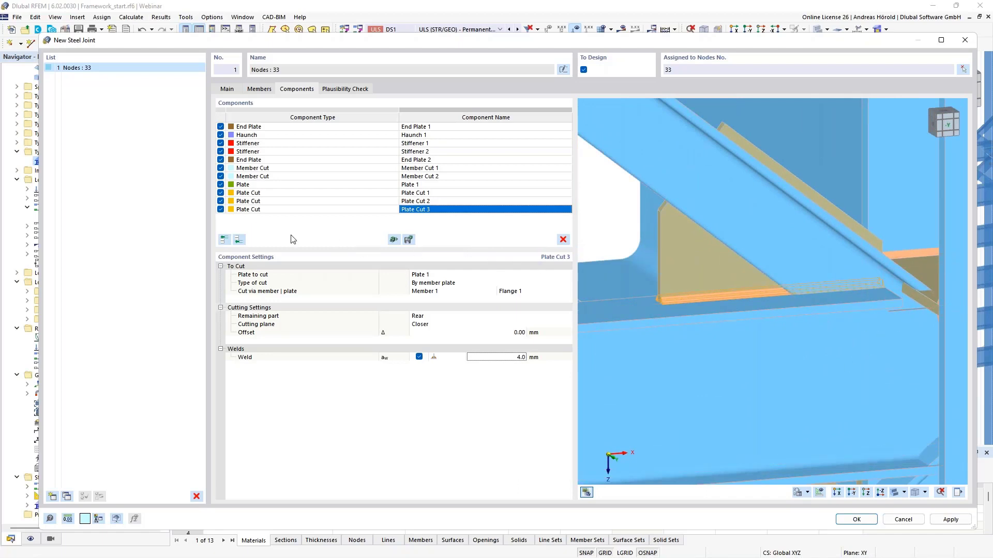
Step: Add a third Member Cut component to the joint, cutting Member 7 via Member 1
left_click(238, 240)
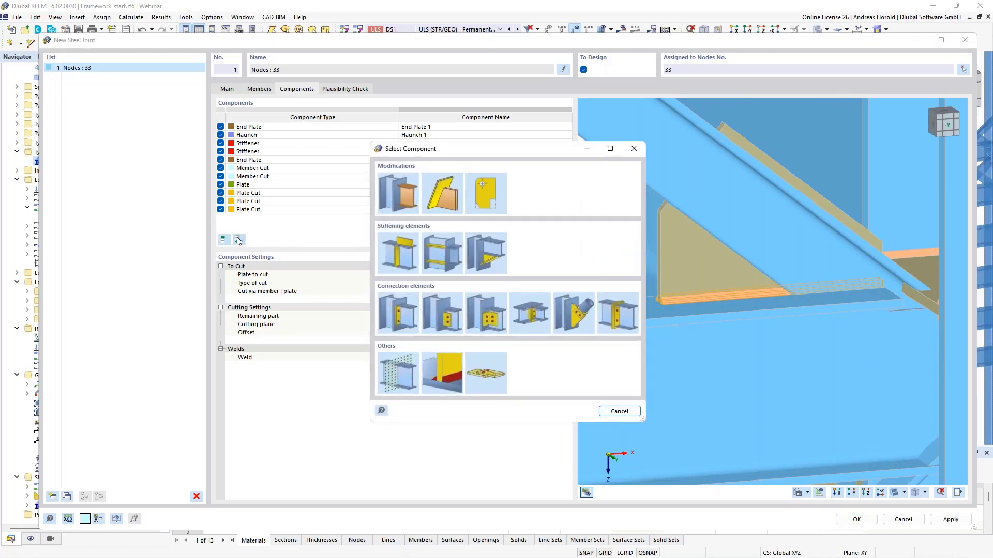
left_click(396, 194)
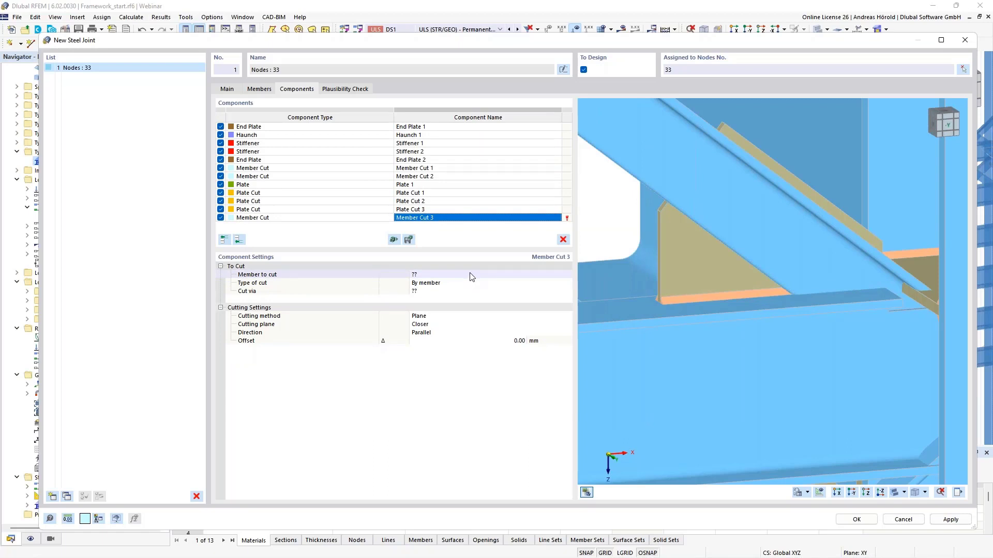
left_click(472, 276)
left_click(471, 275)
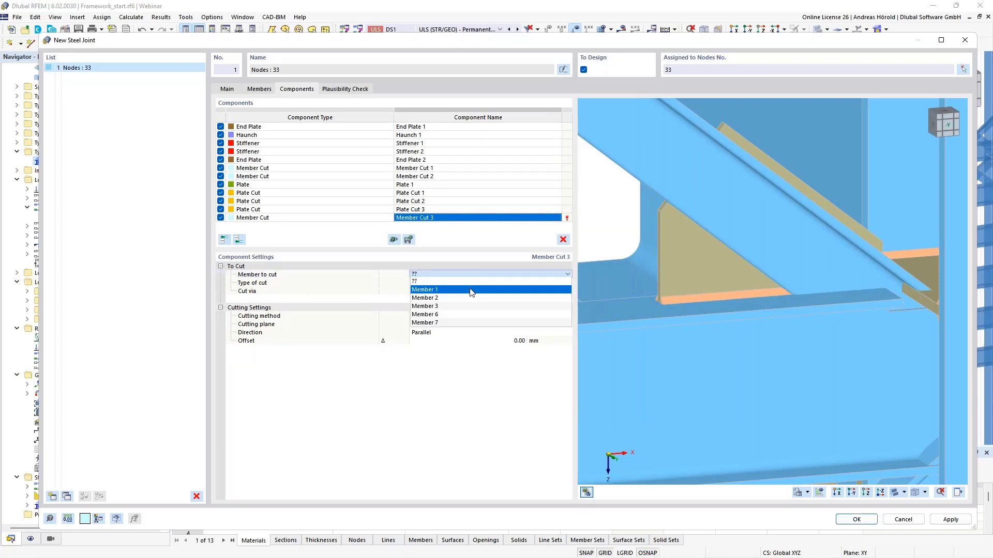
left_click(467, 324)
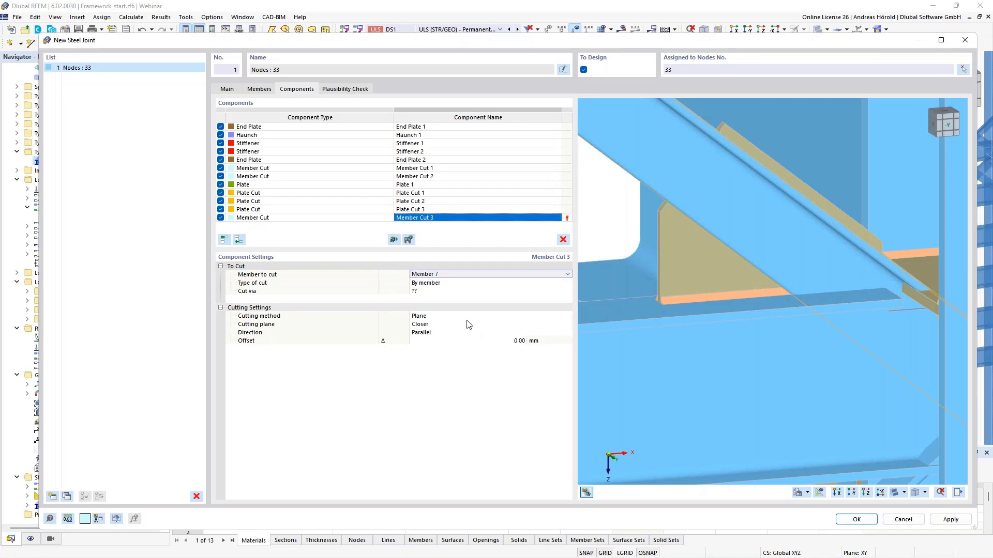
left_click(464, 292)
left_click(465, 290)
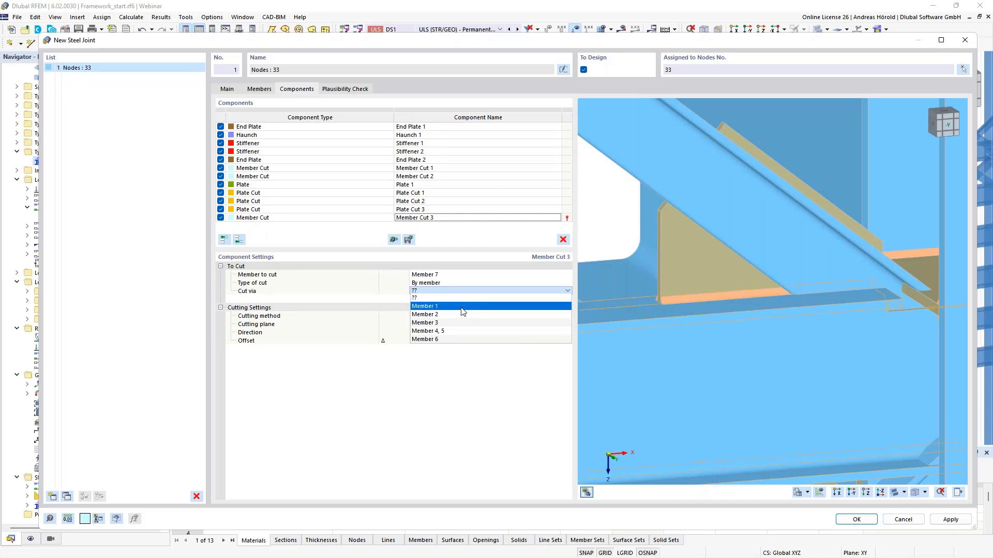
left_click(463, 309)
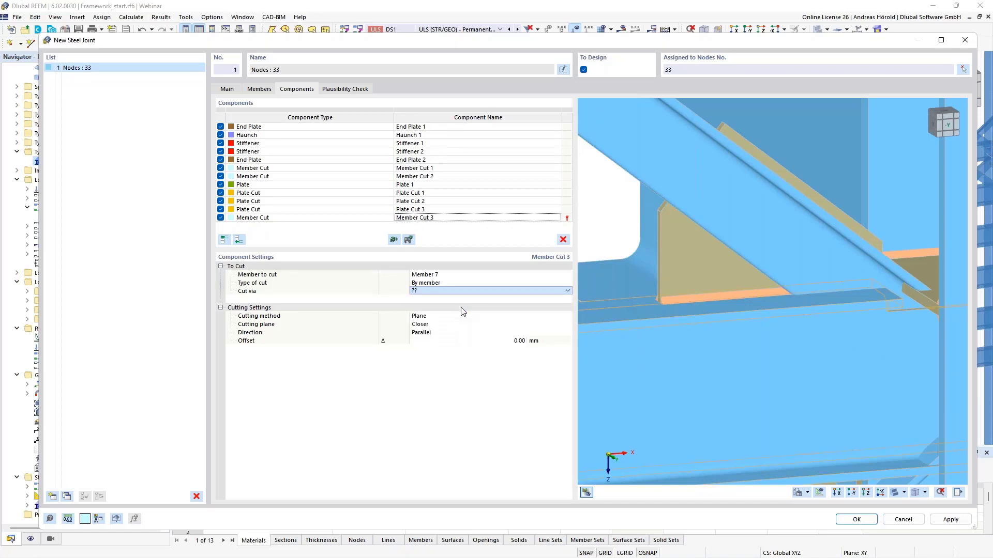
Step: Set the cutting direction of the third member cut to Perpendicular
left_click(435, 333)
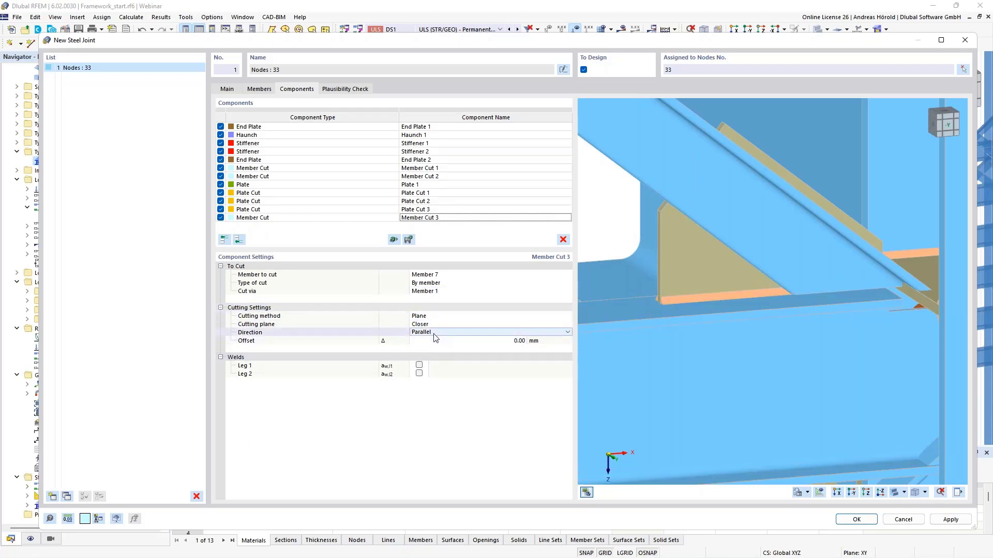
left_click(440, 334)
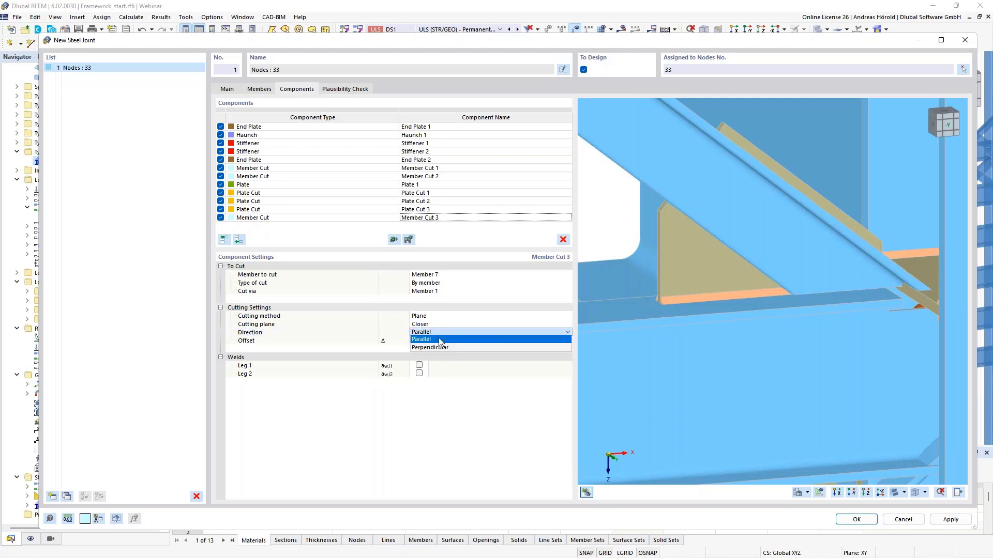
left_click(440, 346)
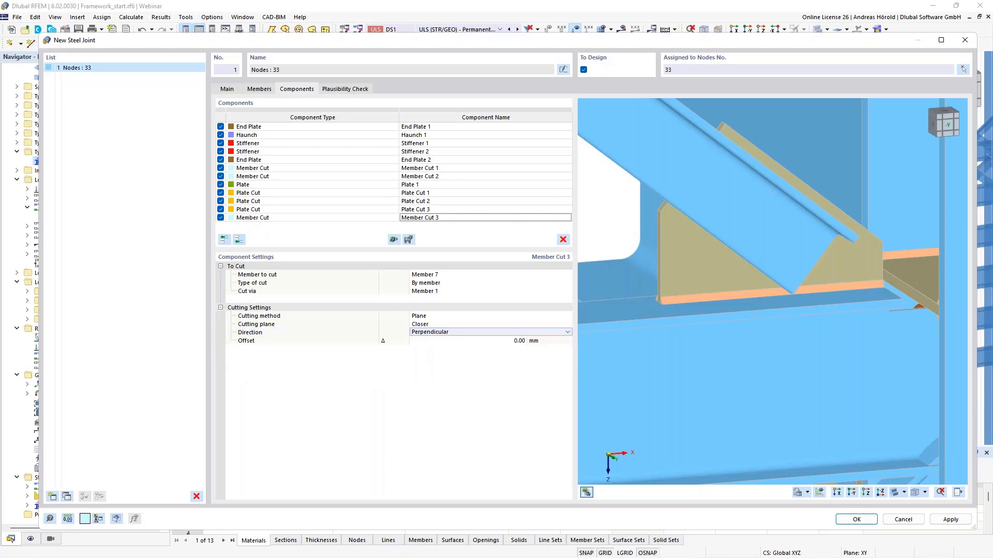
Step: Set the third member cut's offset to 20 mm
scroll(869, 346, "up", 5)
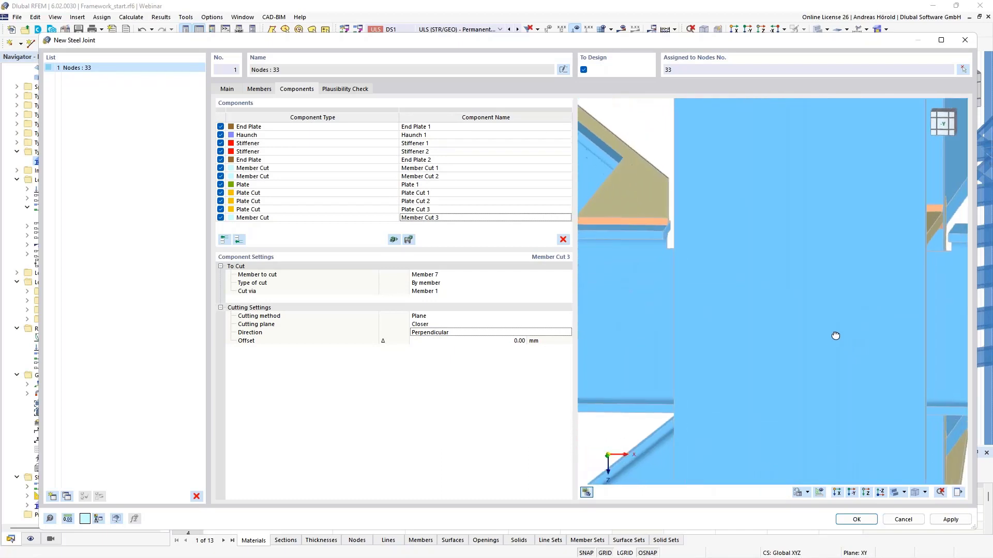
middle_click_drag(639, 176, 789, 313)
scroll(715, 278, "up", 4)
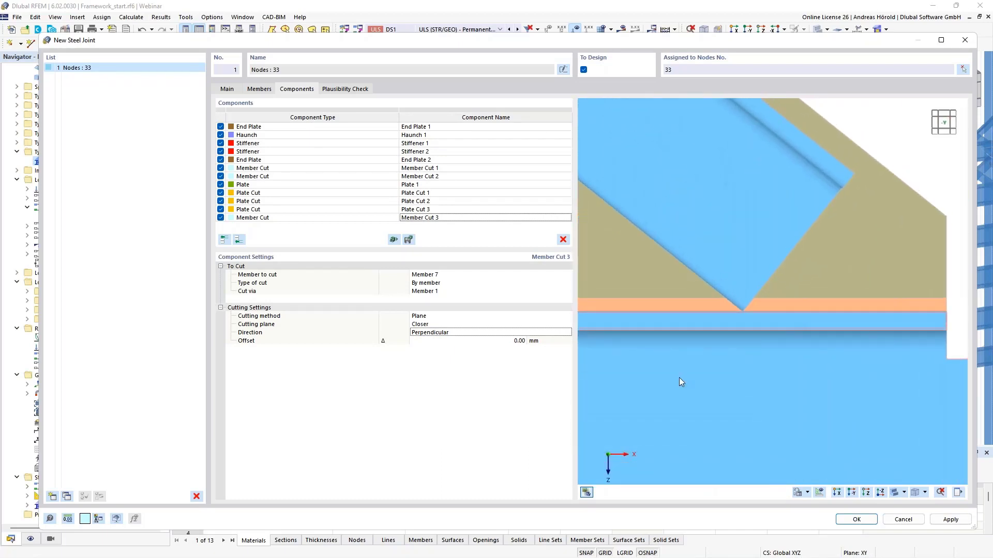
left_click(526, 342)
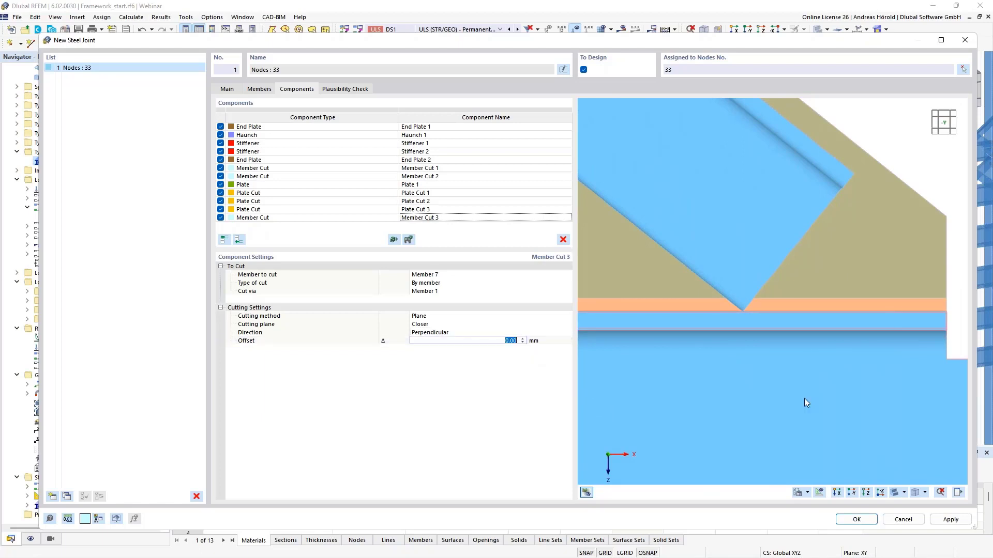
type("20")
key("Return")
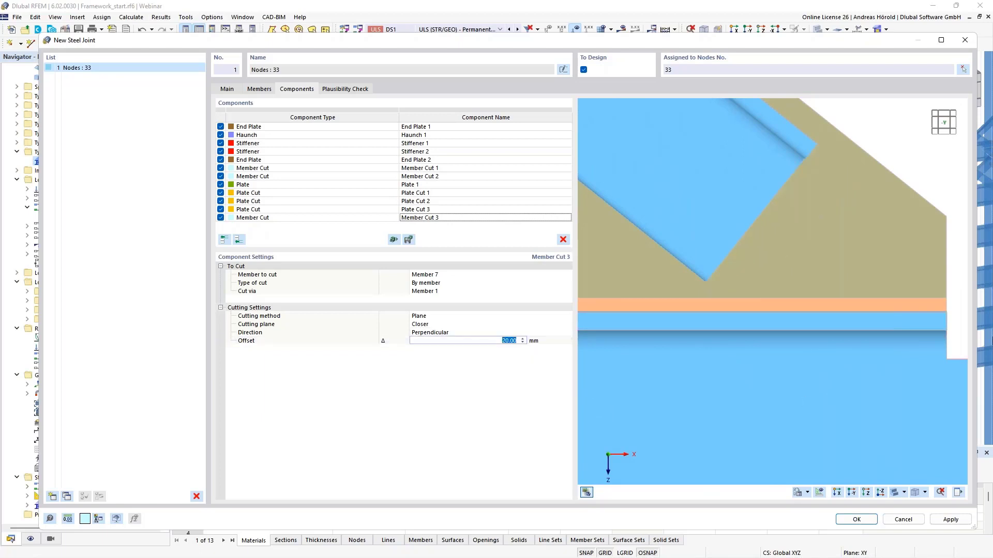
Step: Add a Fasteners component to the joint after the third member cut
scroll(886, 282, "down", 5)
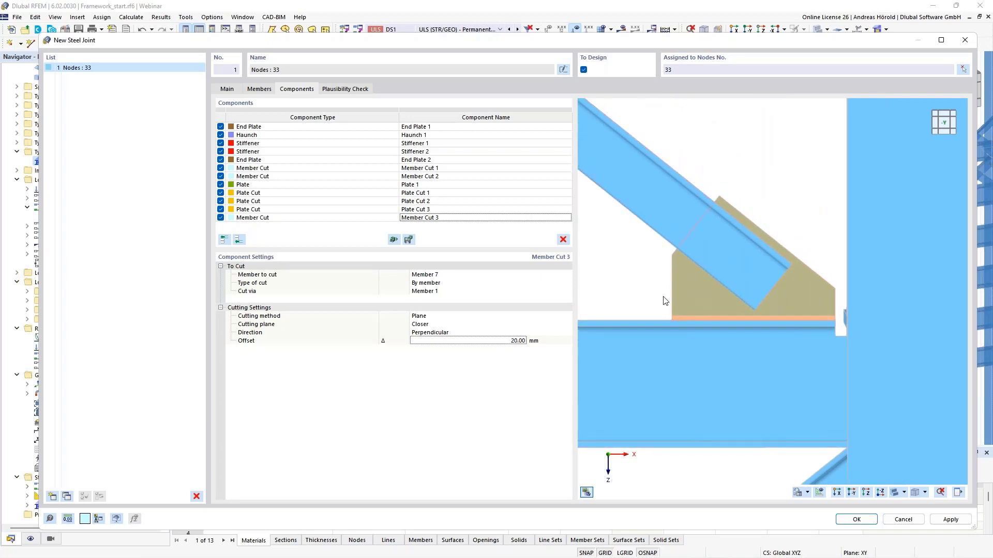
middle_click_drag(649, 292, 670, 307, "ctrl")
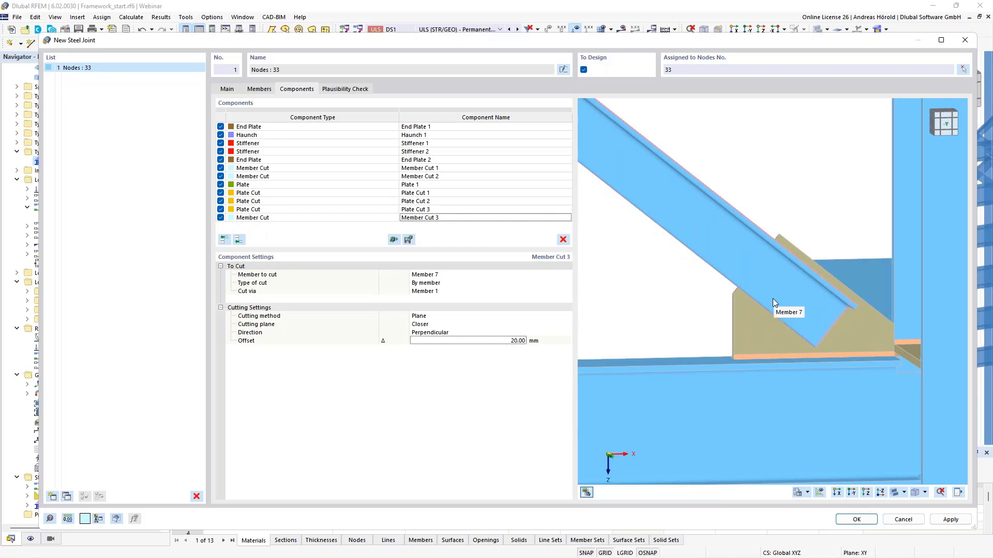
left_click(238, 240)
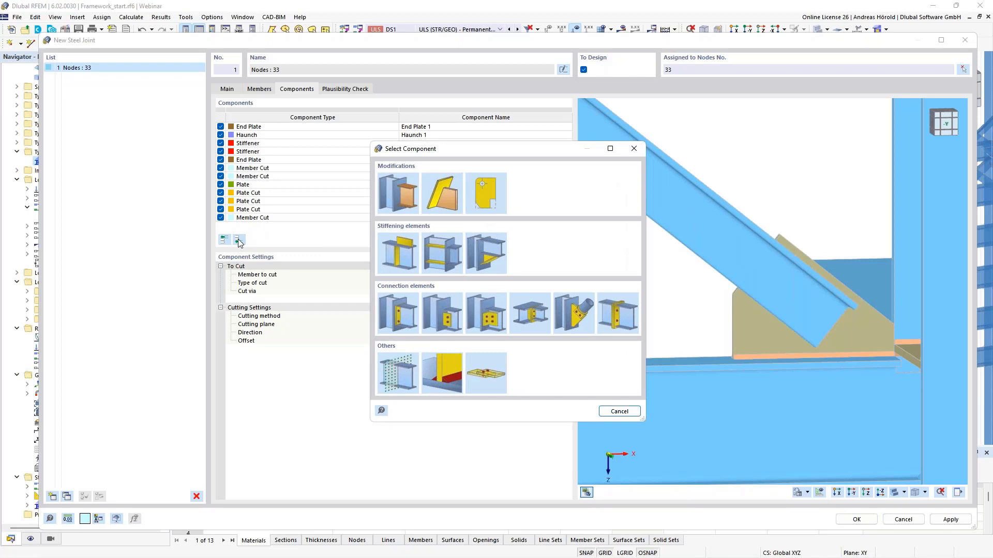
double_click(479, 365)
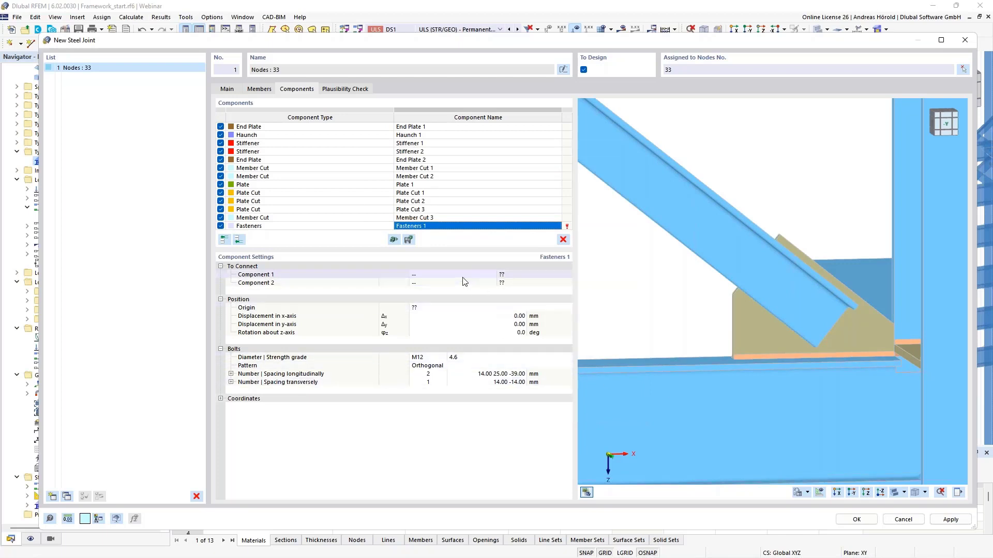
Step: Set the fasteners' first connected component to the member plate Member 7 | Leg 1
left_click(463, 276)
left_click(483, 277)
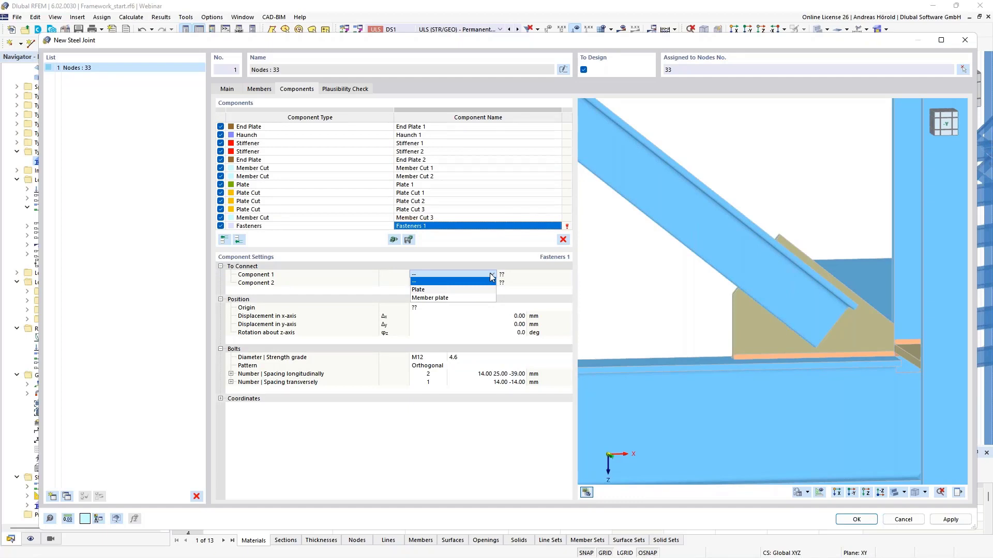
left_click(458, 282)
left_click(457, 299)
left_click(518, 275)
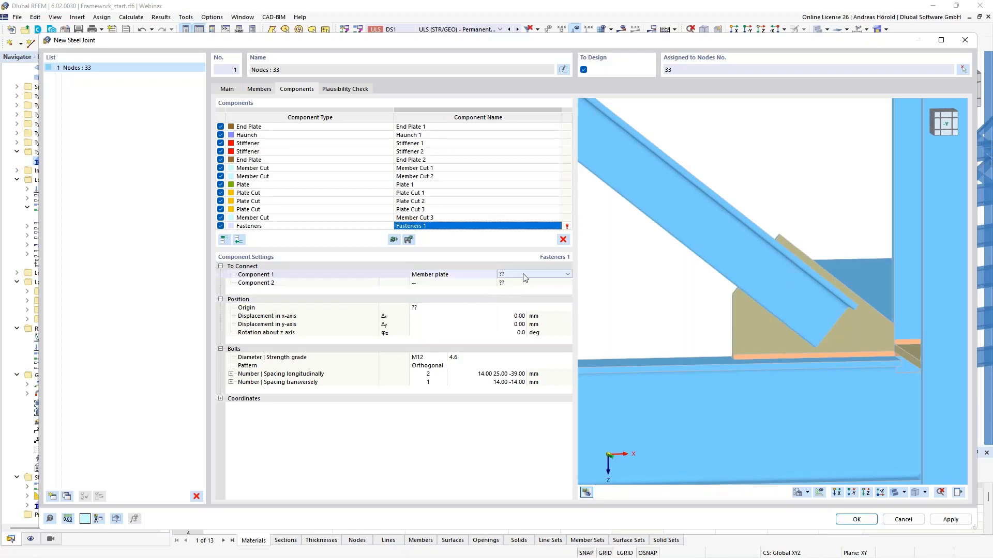
left_click(526, 274)
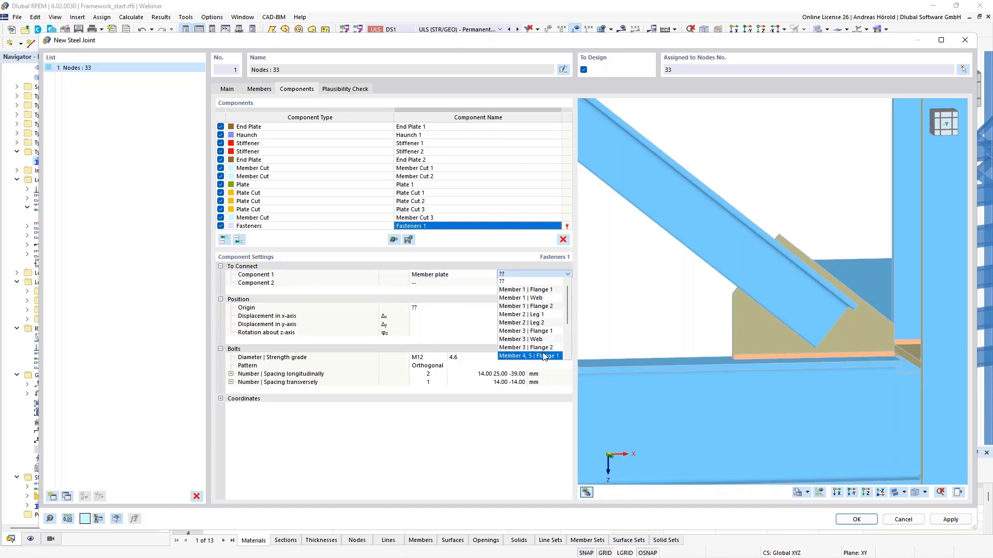
scroll(538, 353, "down", 3)
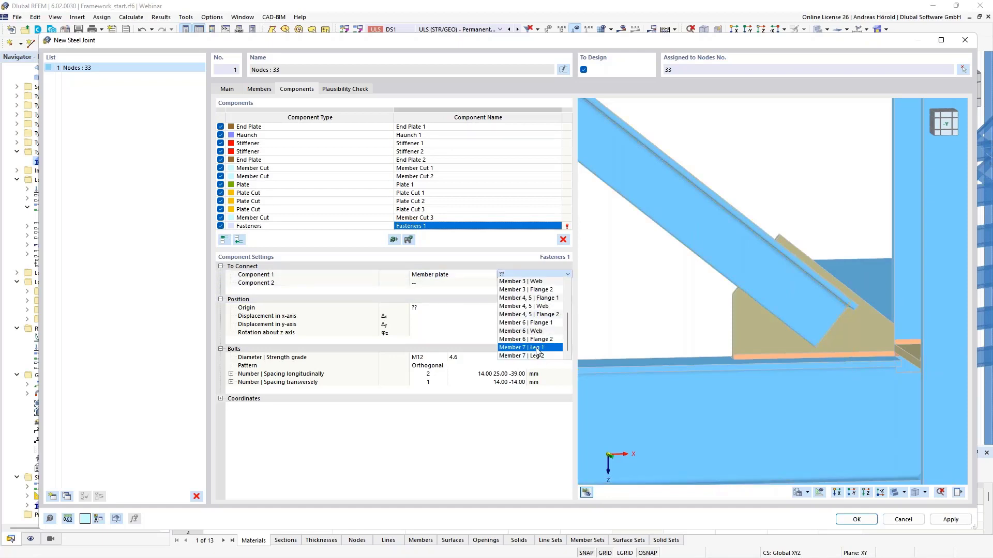
left_click(538, 348)
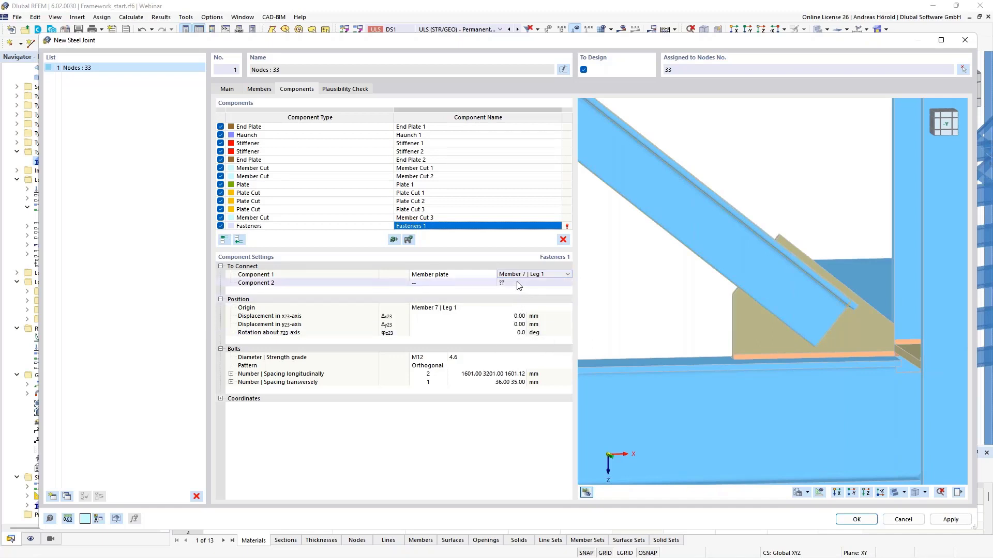
Step: Set the fasteners' second connected component to the plate Plate 1
left_click(443, 284)
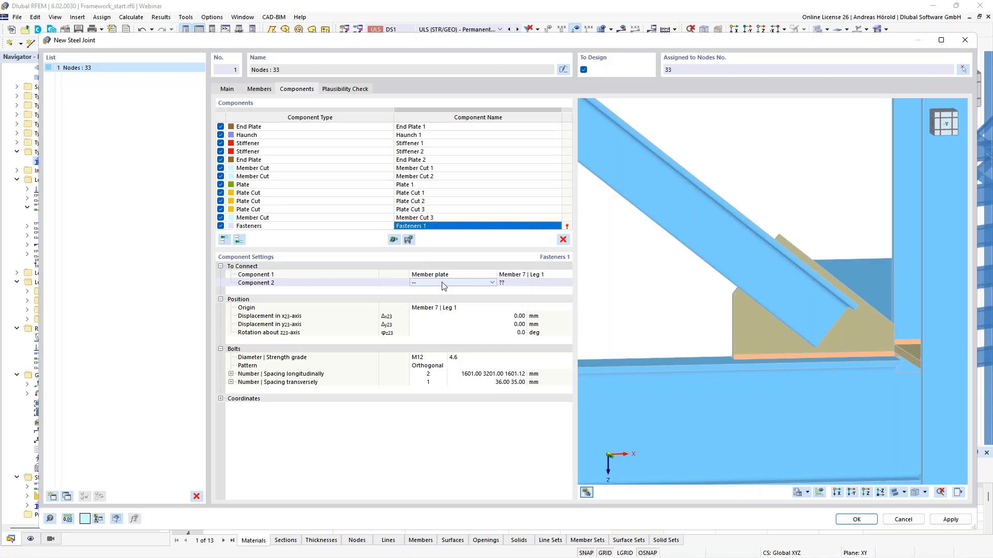
left_click(490, 283)
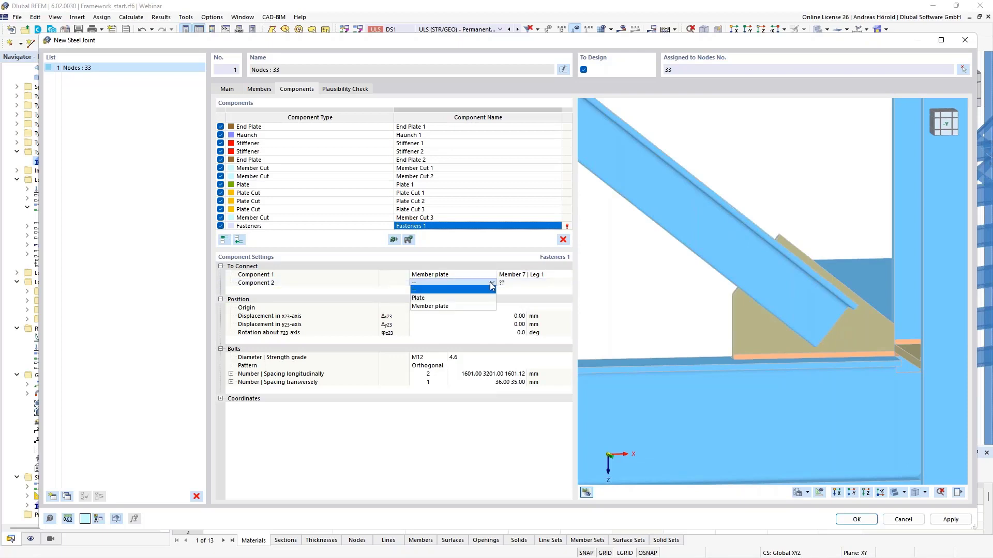
left_click(457, 298)
left_click(542, 283)
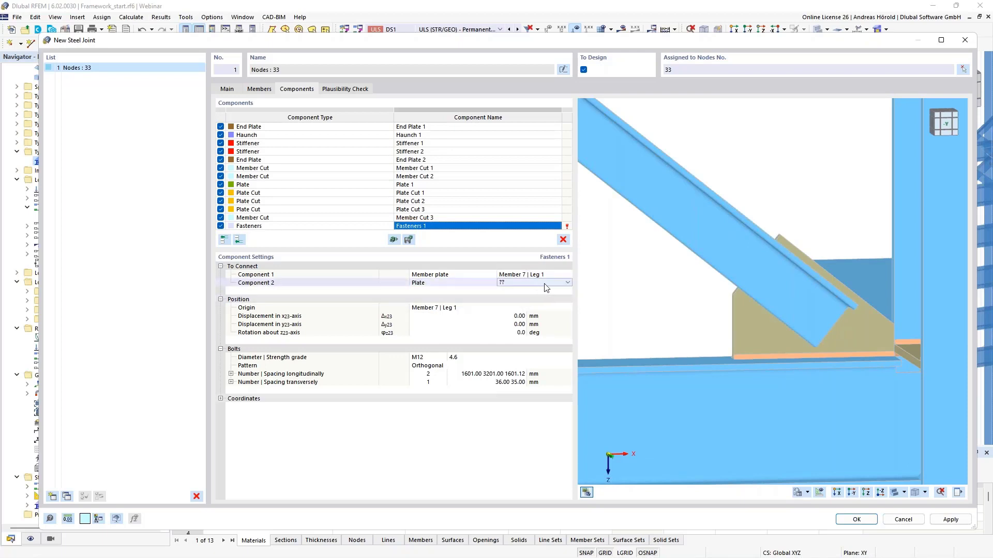
left_click(567, 283)
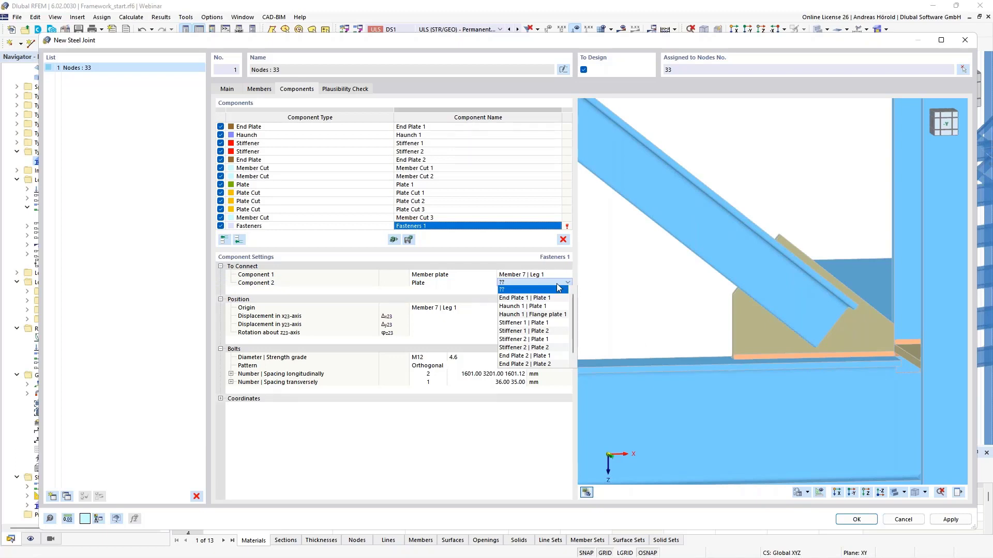
scroll(538, 310, "down", 1)
left_click(523, 365)
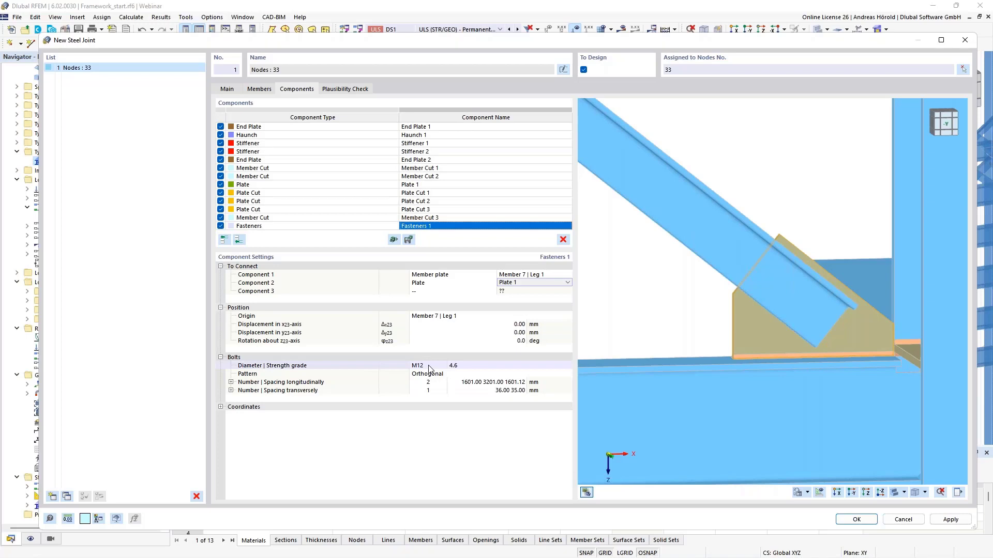
Step: Set the bolts' strength grade to 8.8 and their longitudinal spacing to 300 and 40 mm
left_click(466, 366)
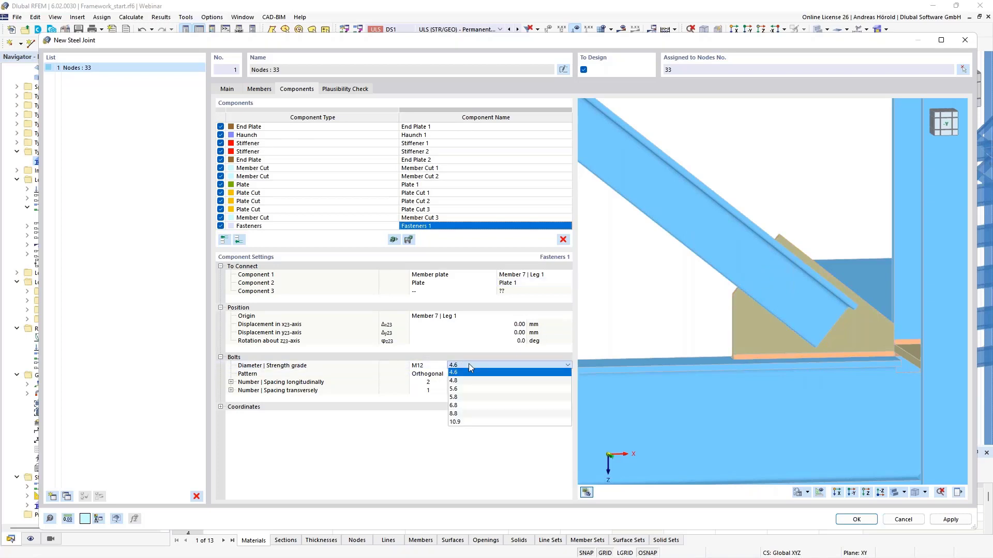
left_click(487, 413)
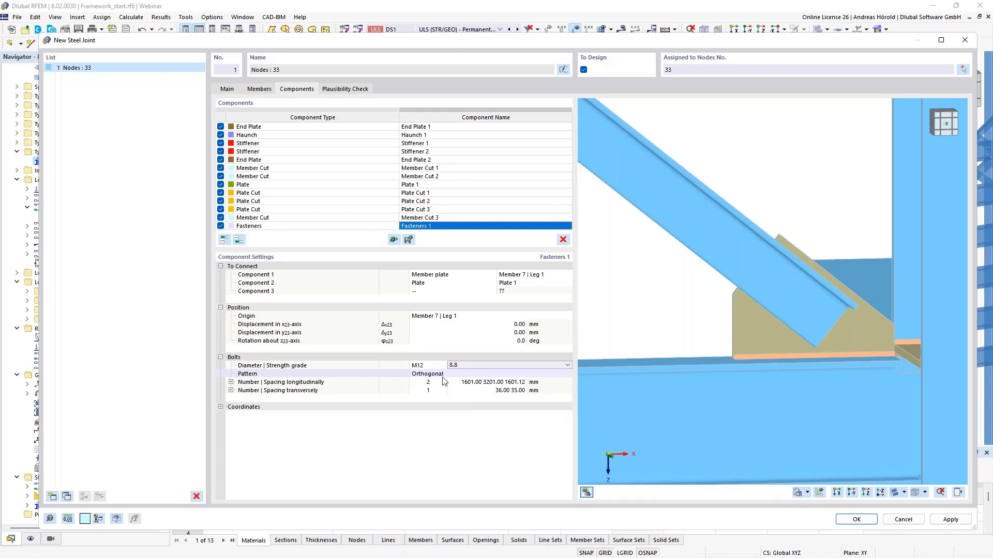
left_click(468, 383)
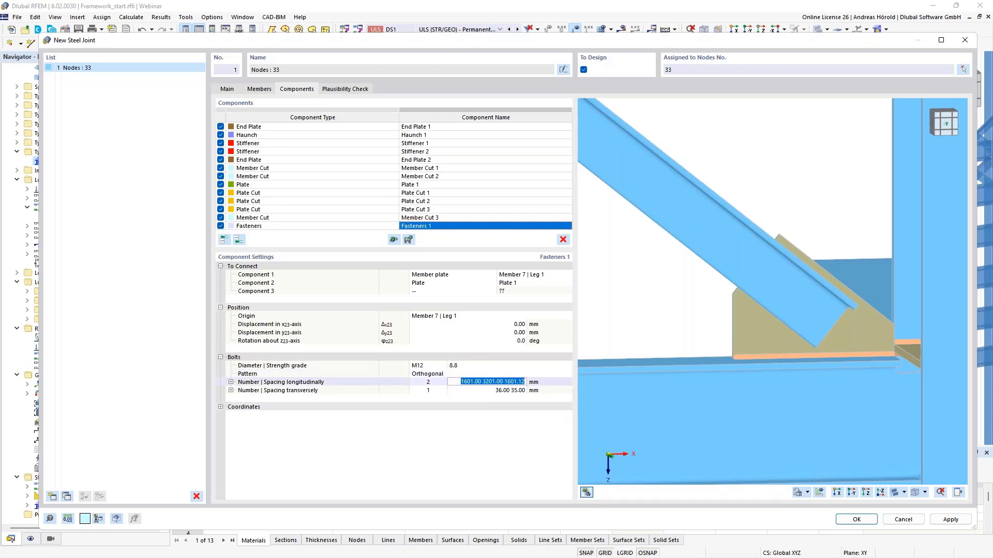
scroll(927, 402, "down", 3)
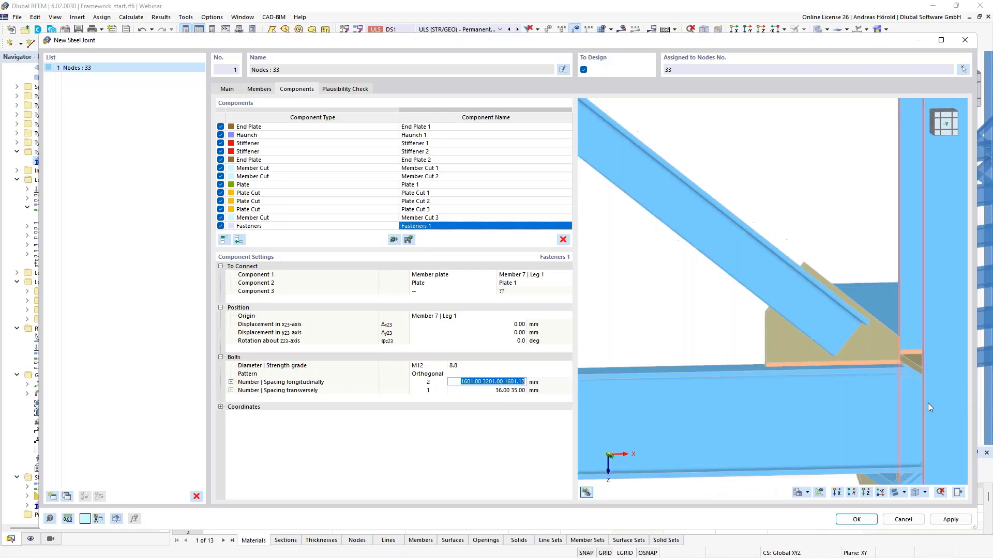
middle_click_drag(926, 402, 707, 348)
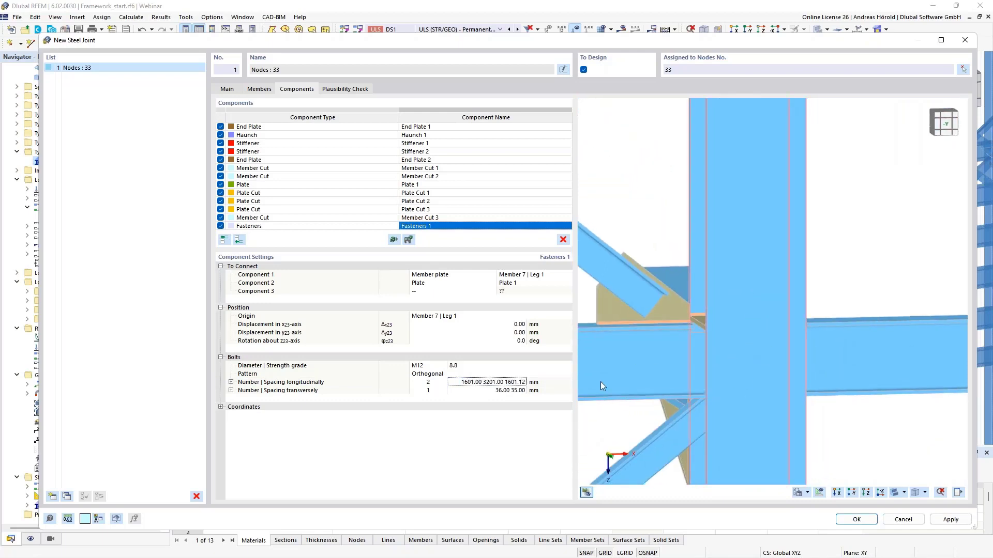
scroll(611, 390, "up", 1)
middle_click_drag(611, 390, 830, 400)
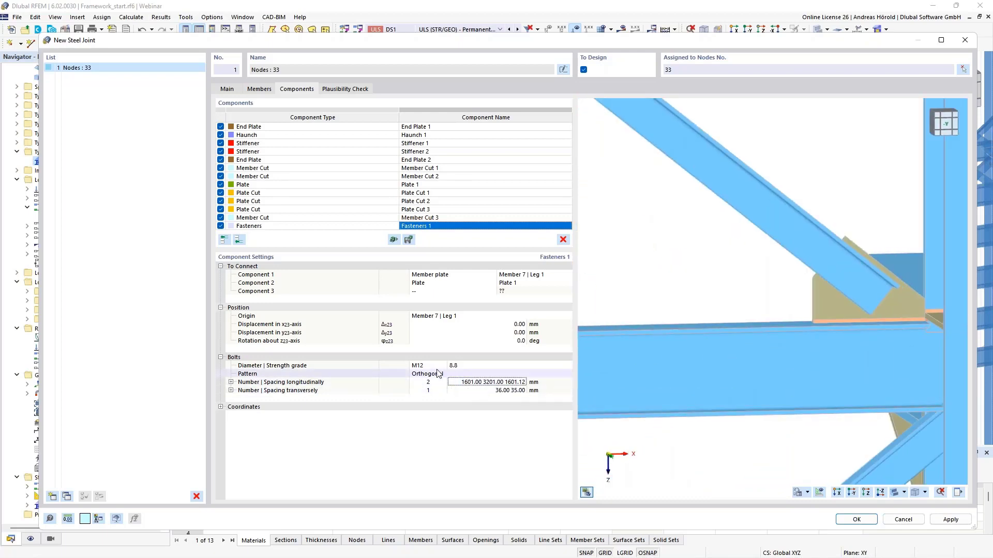
left_click(465, 382)
type("300")
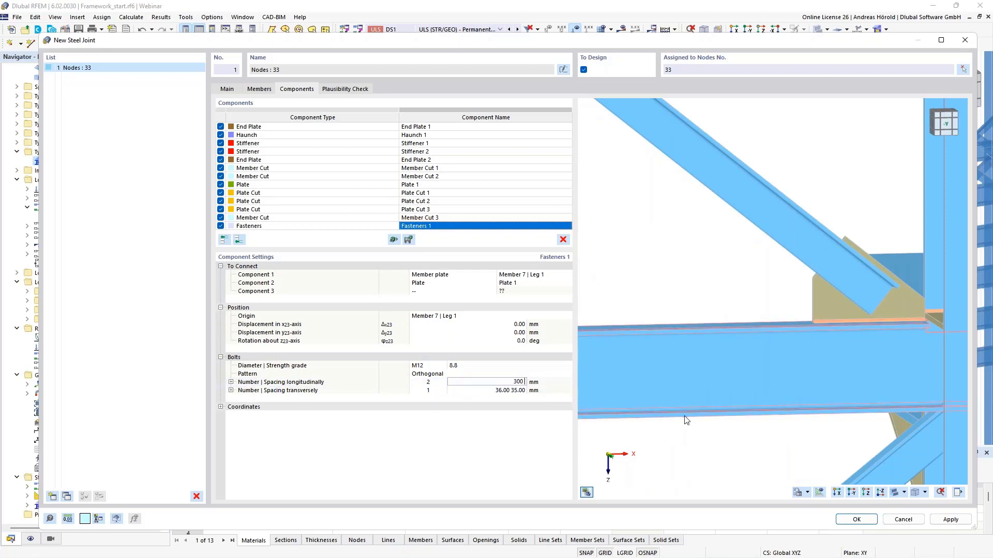
type(" 40")
key("Tab")
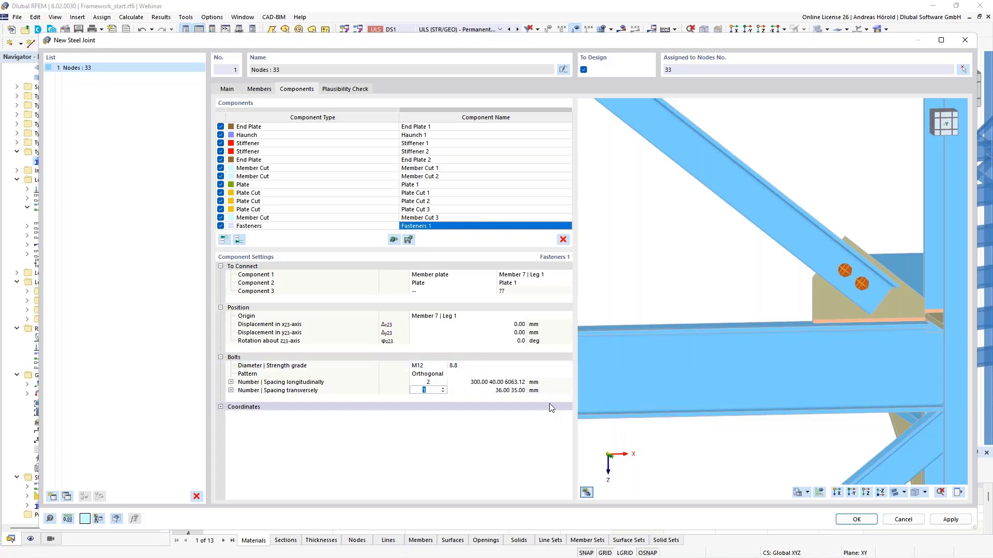
Step: Copy the components from Plate 1 through Fasteners 1, including the plate cuts and Member Cut 3, to the end of the component list
middle_click_drag(864, 347, 860, 373, "ctrl")
scroll(851, 379, "down", 3)
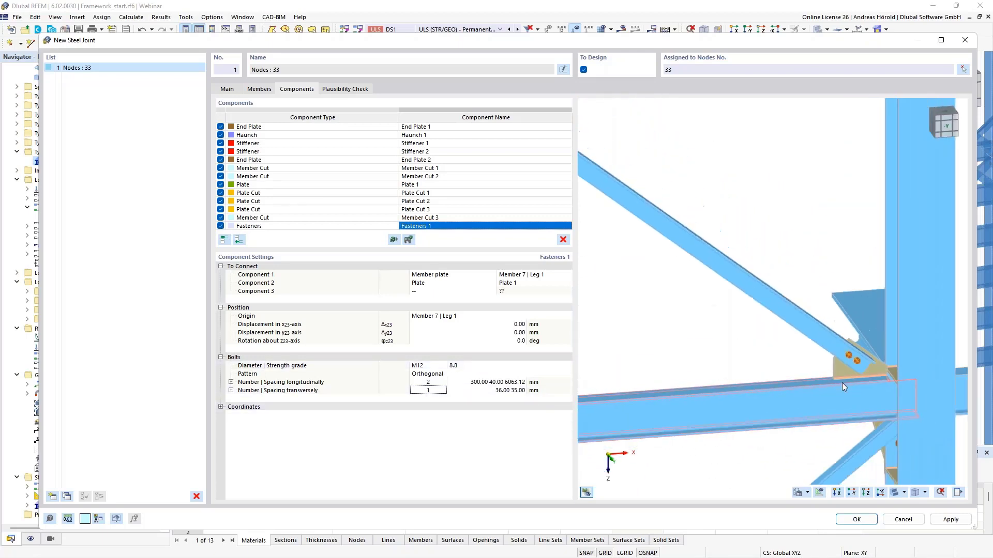
middle_click_drag(672, 394, 846, 332, "ctrl")
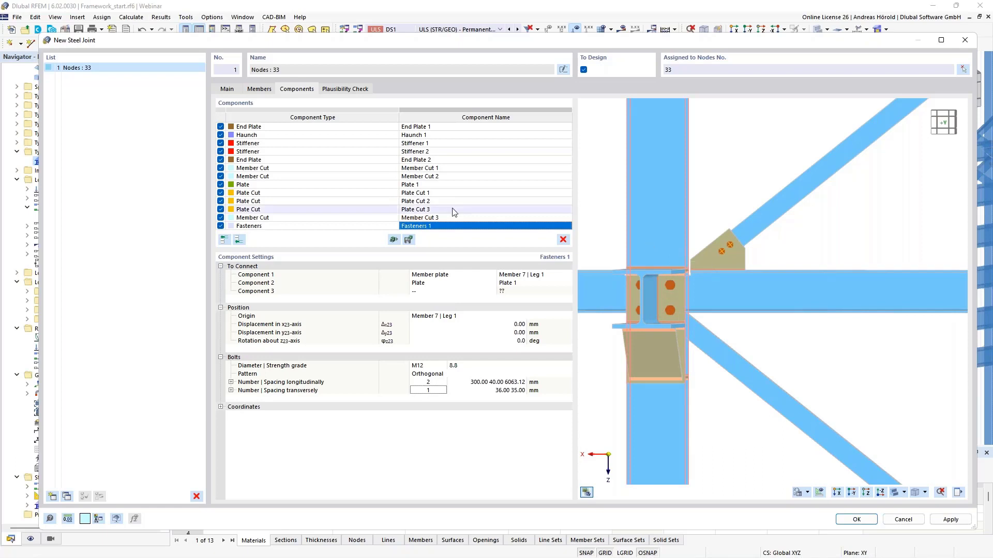
left_click(321, 189)
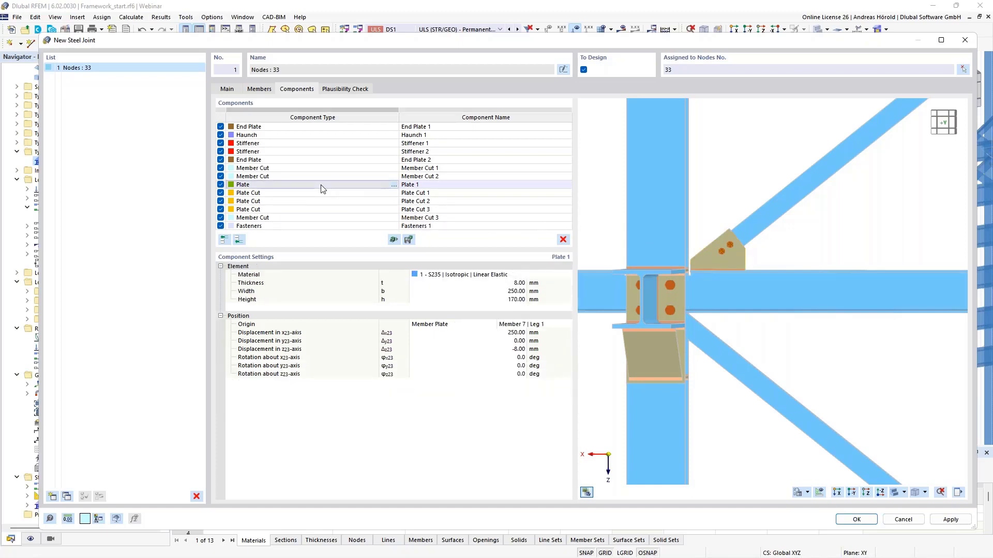
left_click(324, 226, "shift")
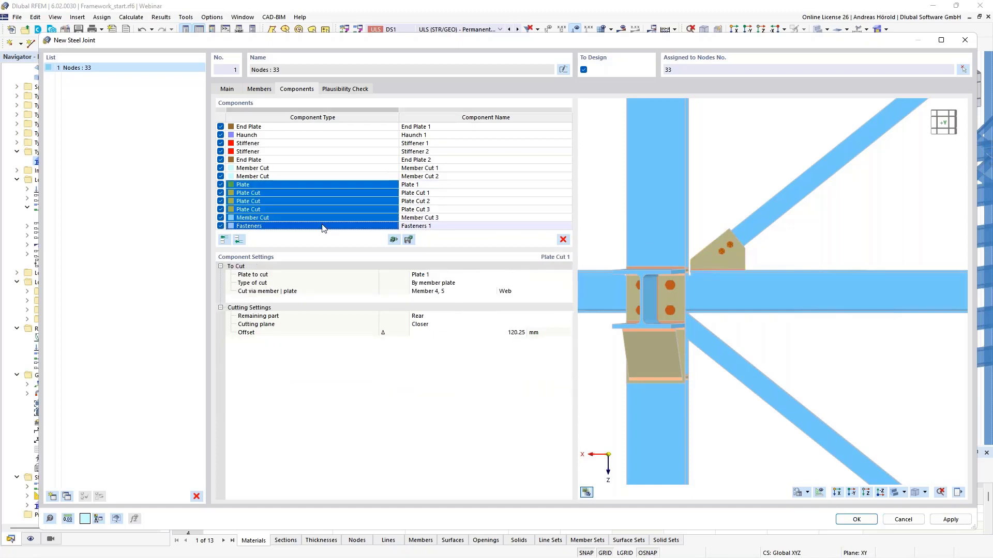
right_click(370, 205)
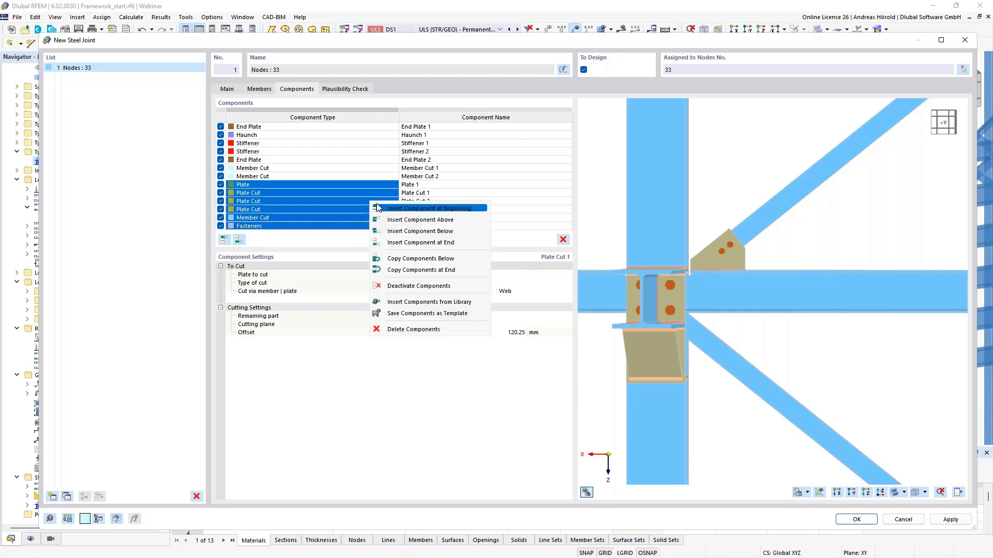
left_click(447, 271)
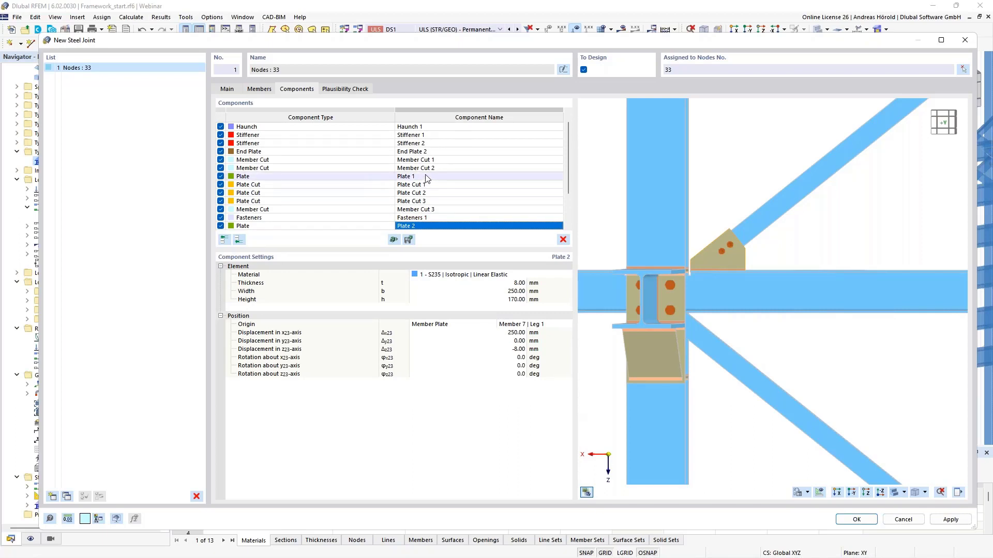
Step: Set the height of the copied gusset plate, Plate 2, to 200 mm
scroll(439, 191, "down", 2)
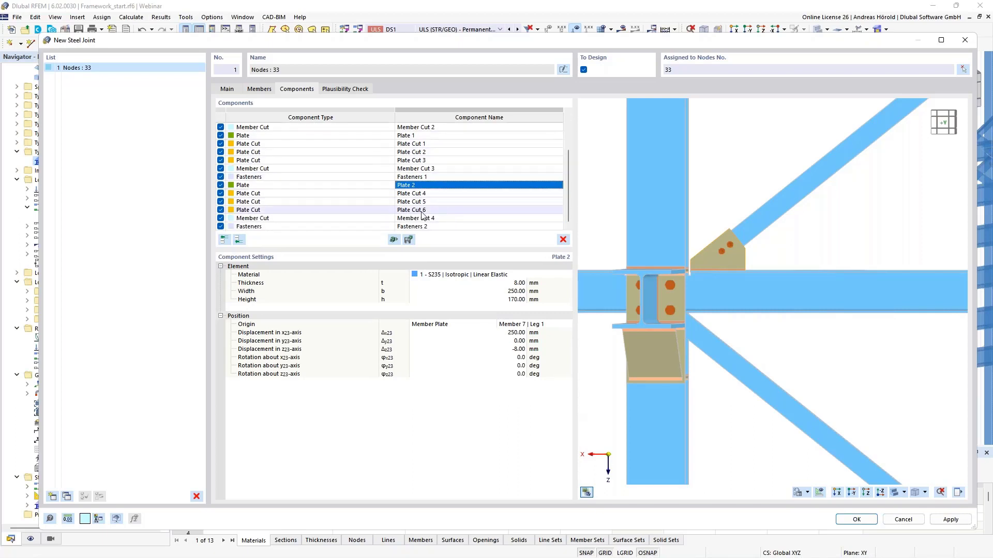
left_click(436, 190)
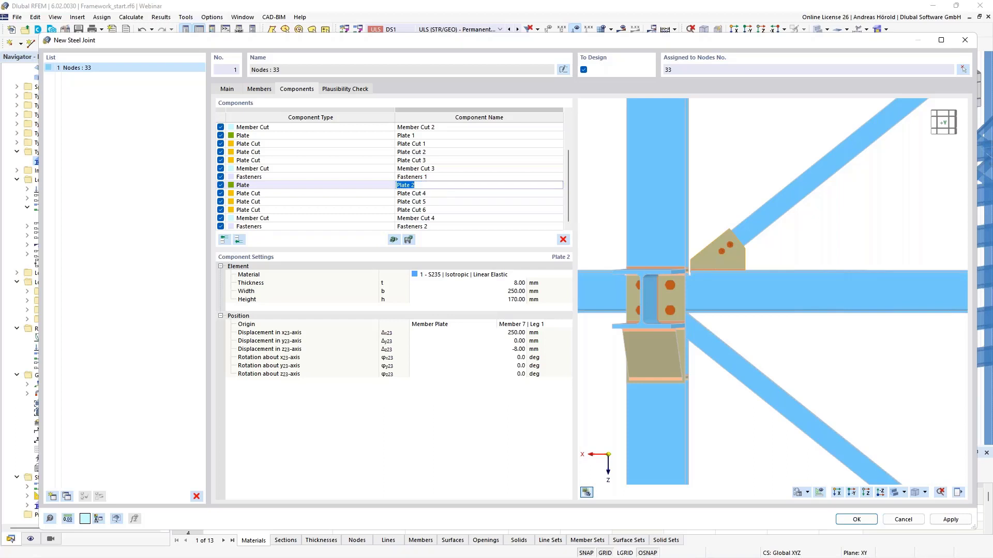
left_click(436, 186)
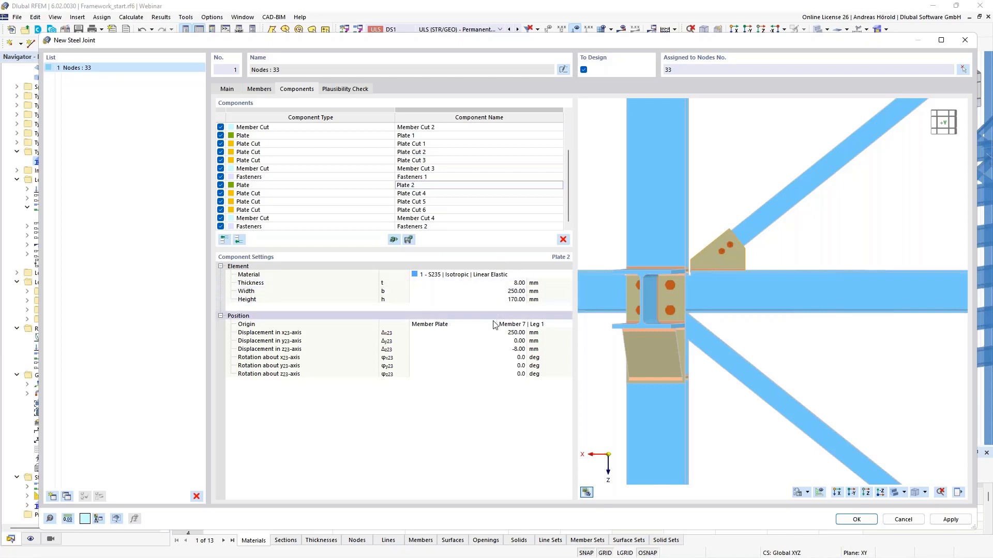
left_click(508, 299)
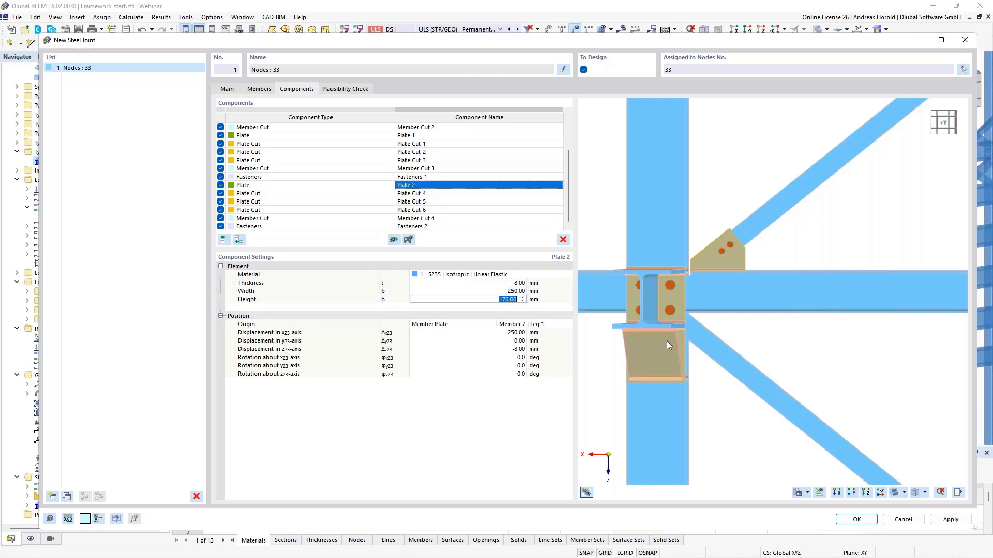
type("200")
key("Tab")
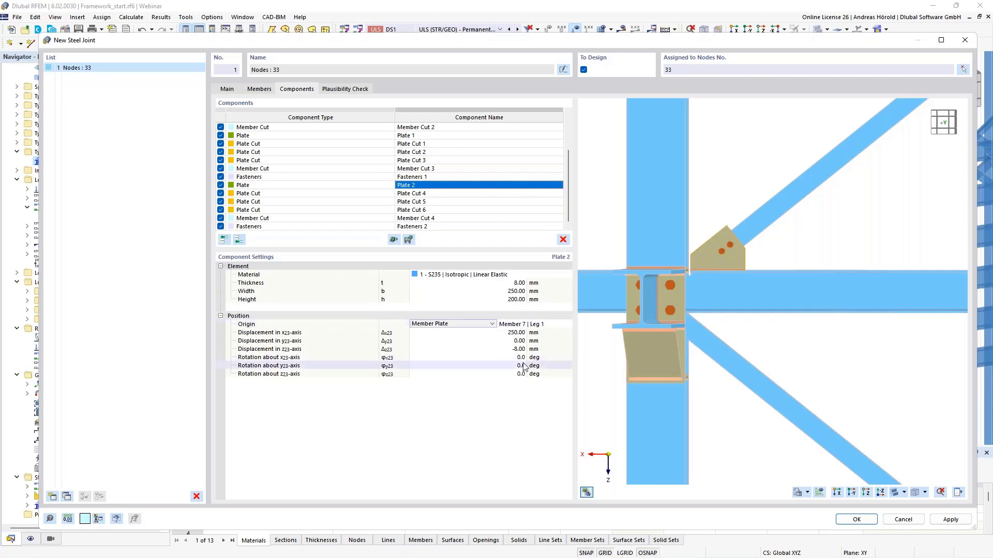
Step: Set the origin of Plate 2 to the member plate Member 2 | Leg 1
left_click(531, 325)
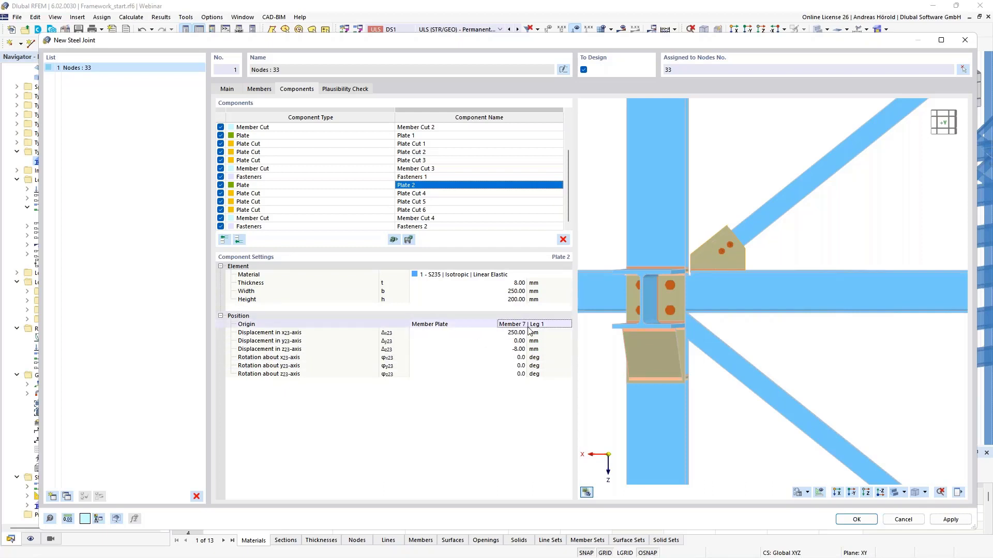
left_click(567, 324)
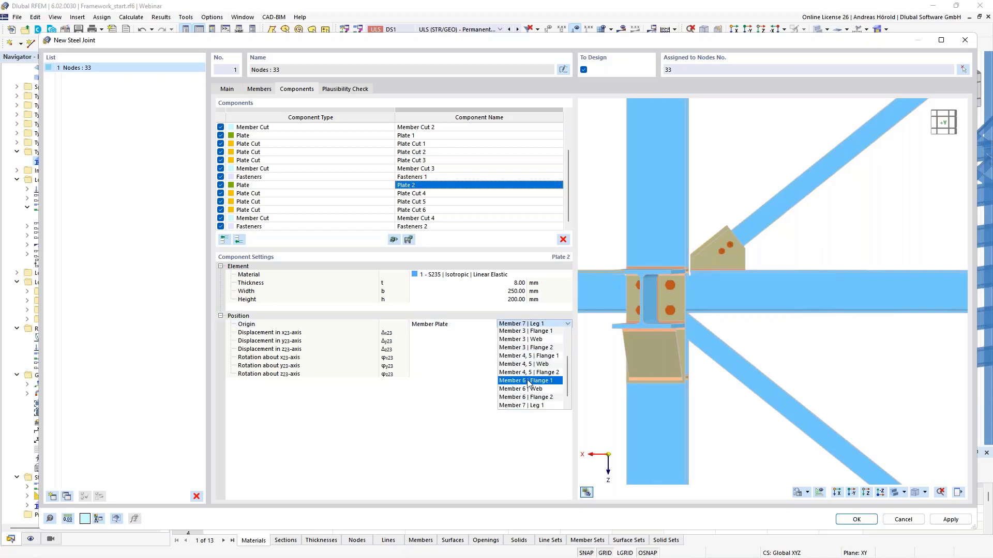
scroll(531, 369, "up", 2)
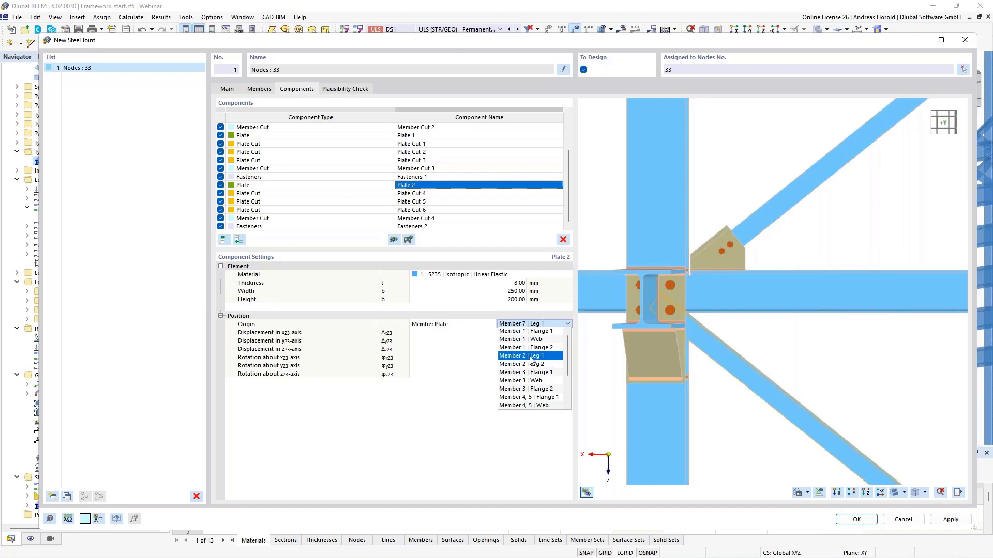
left_click(531, 356)
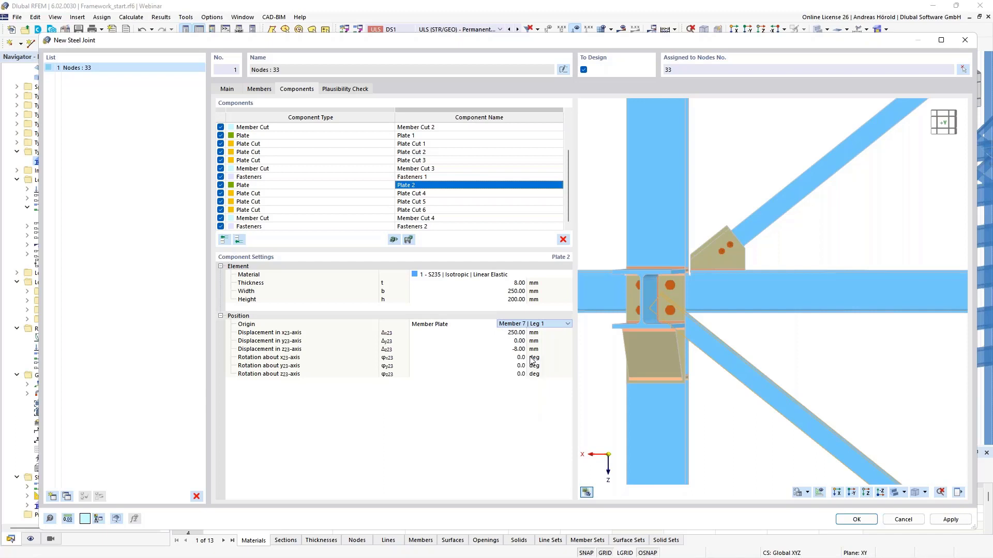
Step: Set the displacement of Plate 2 to 180 mm along the x-axis and 90 mm along the y-axis
left_click(516, 332)
type("180")
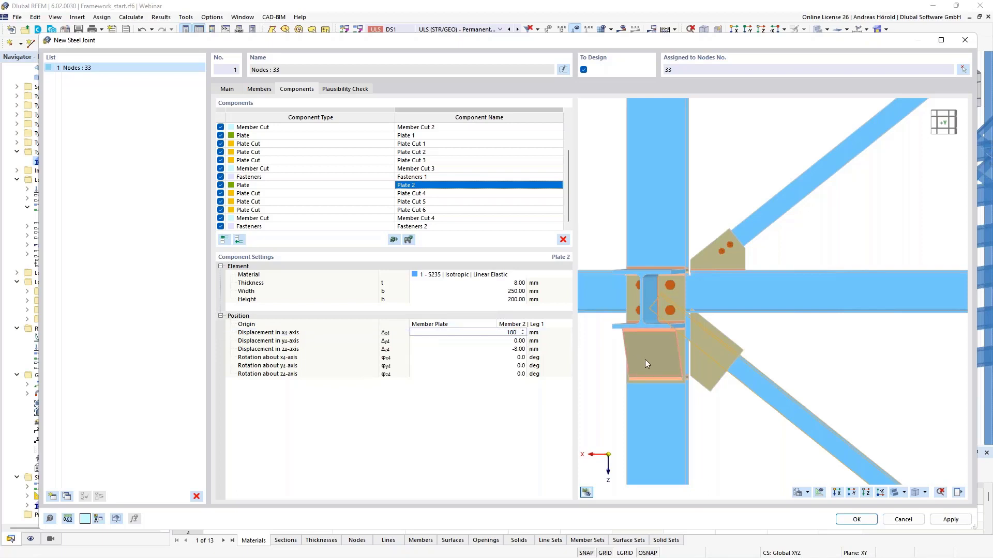
key("Tab")
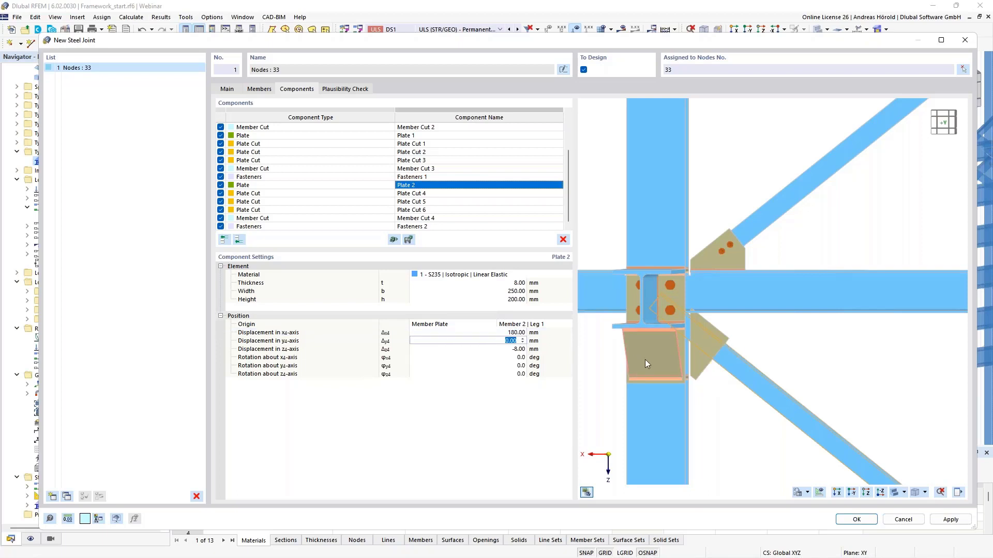
type("90")
key("Tab")
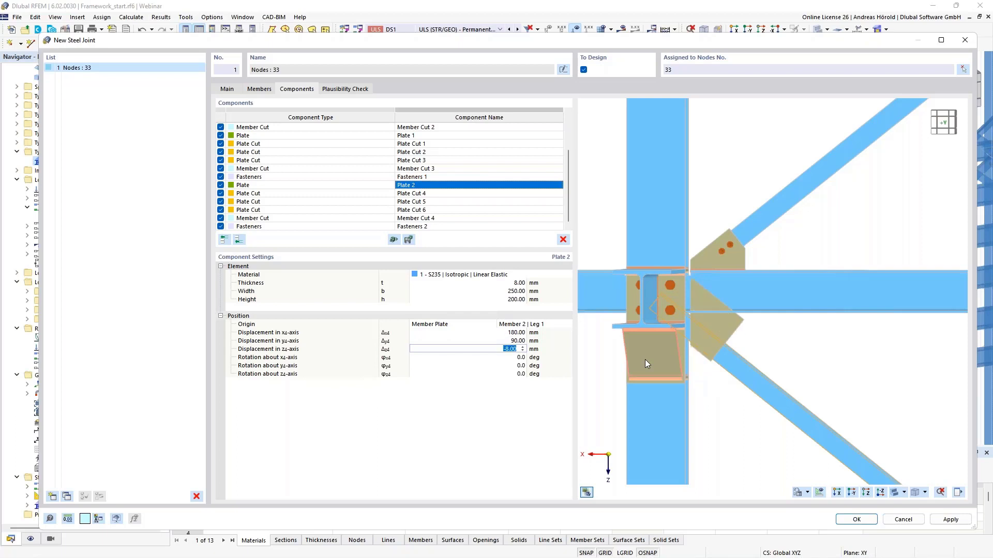
Step: Set the offset of Plate Cut 4 on the lower gusset plate to 45 mm
scroll(760, 365, "up", 4)
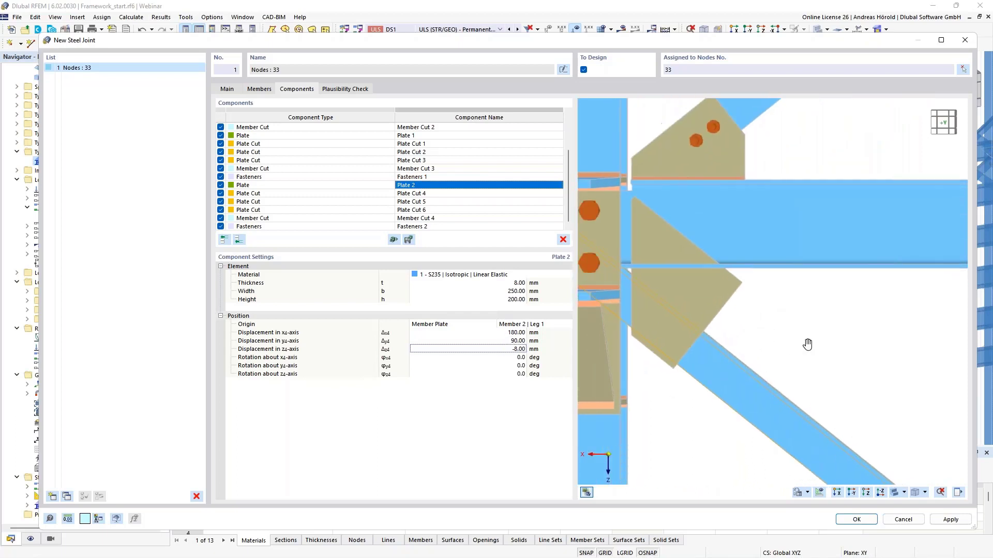
middle_click_drag(807, 345, 853, 347)
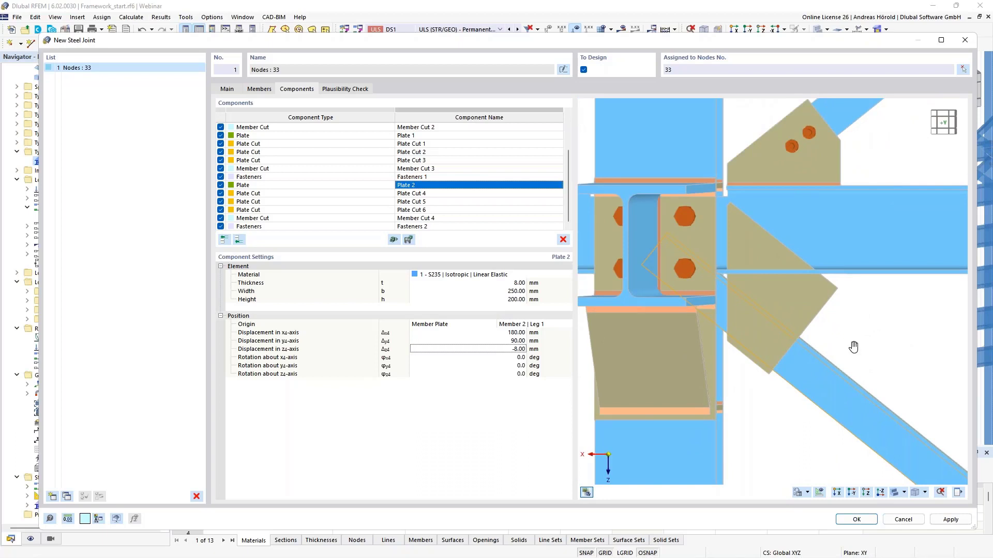
double_click(470, 194)
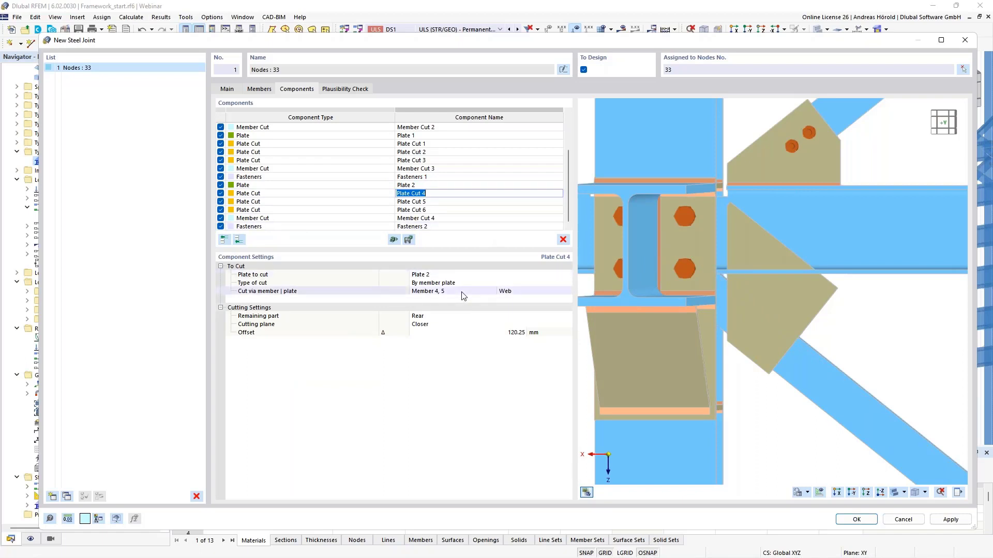
left_click(522, 333)
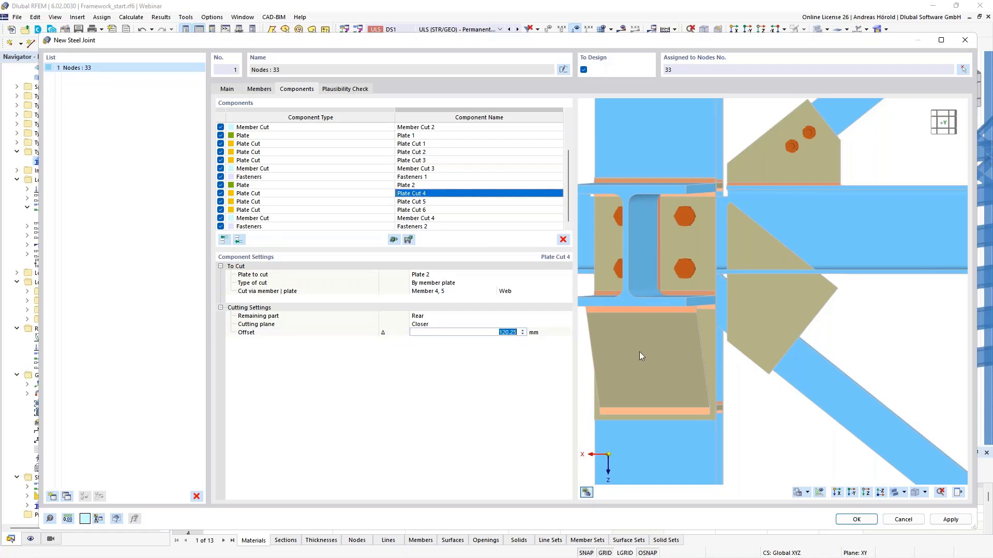
type("45")
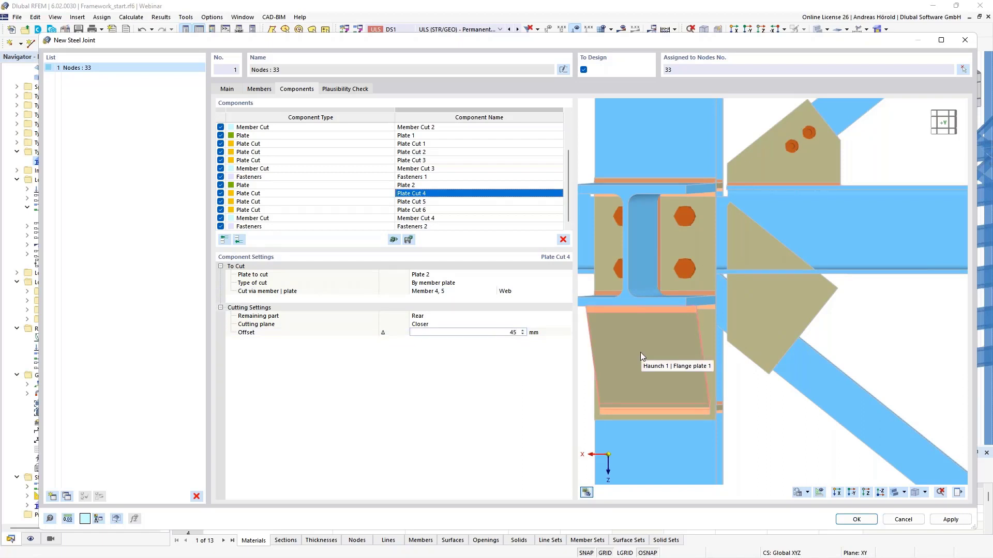
key("Return")
Step: Examine from several angles how the trimmed edge of the lower gusset plate meets the column
middle_click_drag(765, 374, 721, 368, "ctrl")
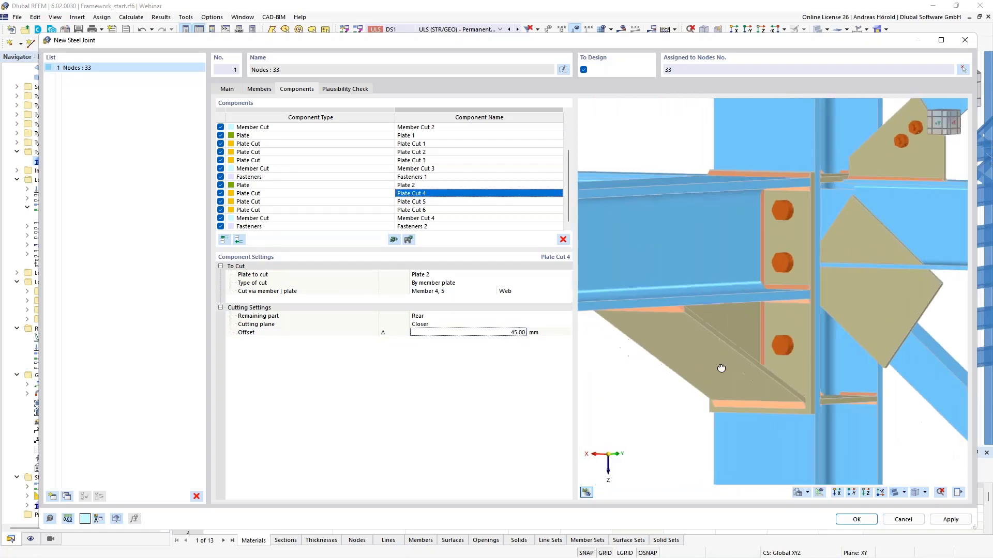
scroll(836, 266, "up", 6)
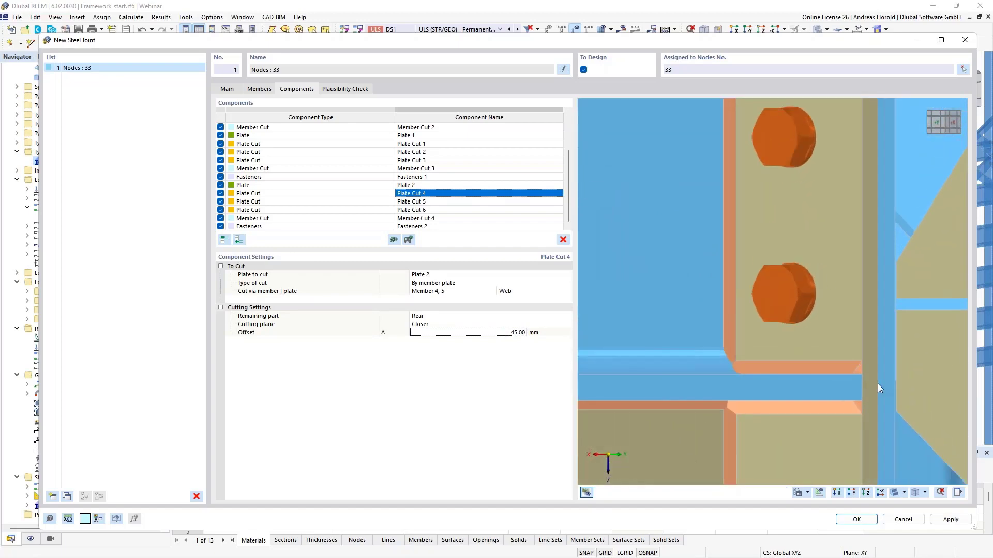
middle_click_drag(878, 385, 851, 386, "ctrl")
middle_click_drag(937, 373, 747, 321)
scroll(743, 324, "down", 3)
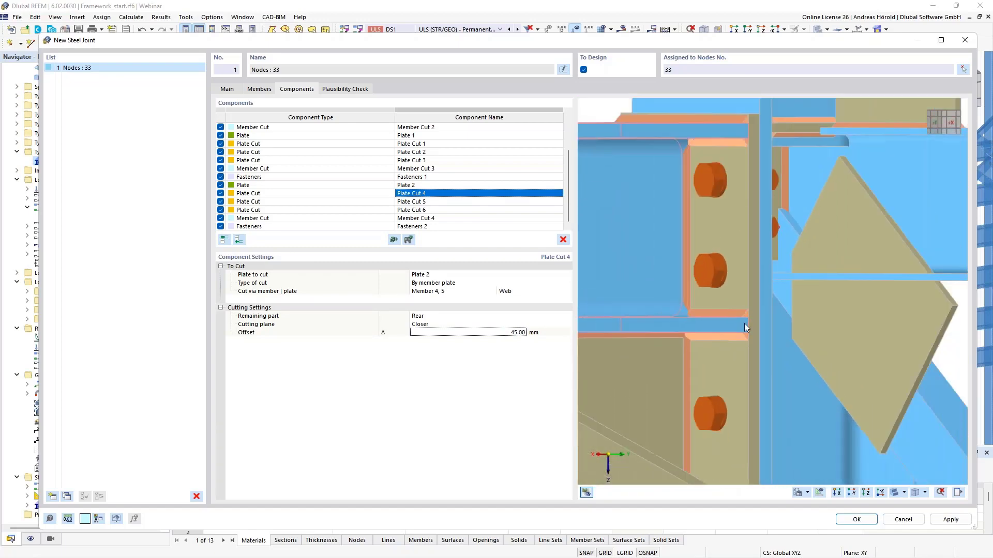
scroll(743, 324, "down", 2)
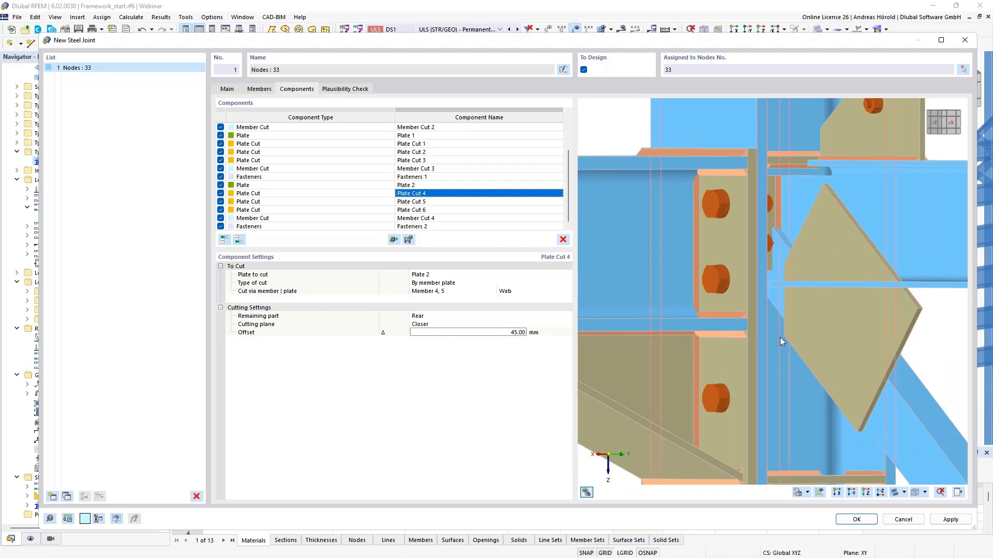
scroll(779, 337, "down", 2)
middle_click_drag(752, 355, 813, 363, "ctrl")
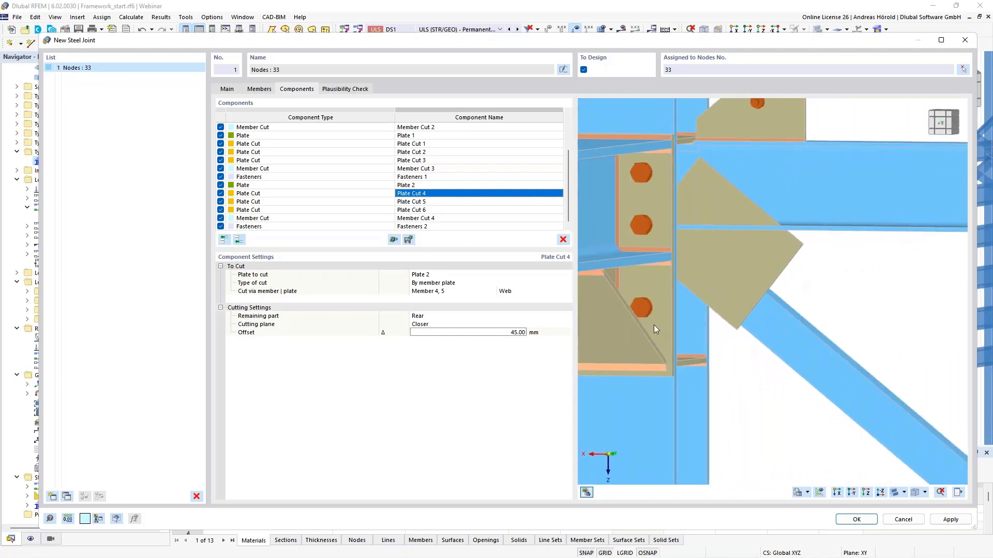
Step: Set the offset of Plate Cut 5 on the lower gusset plate to -265 mm
double_click(469, 202)
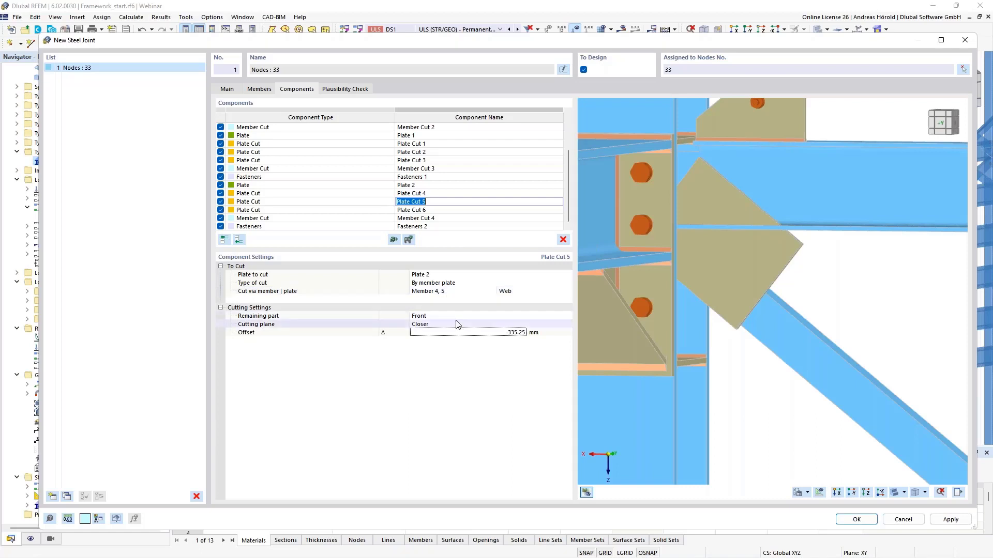
left_click(481, 332)
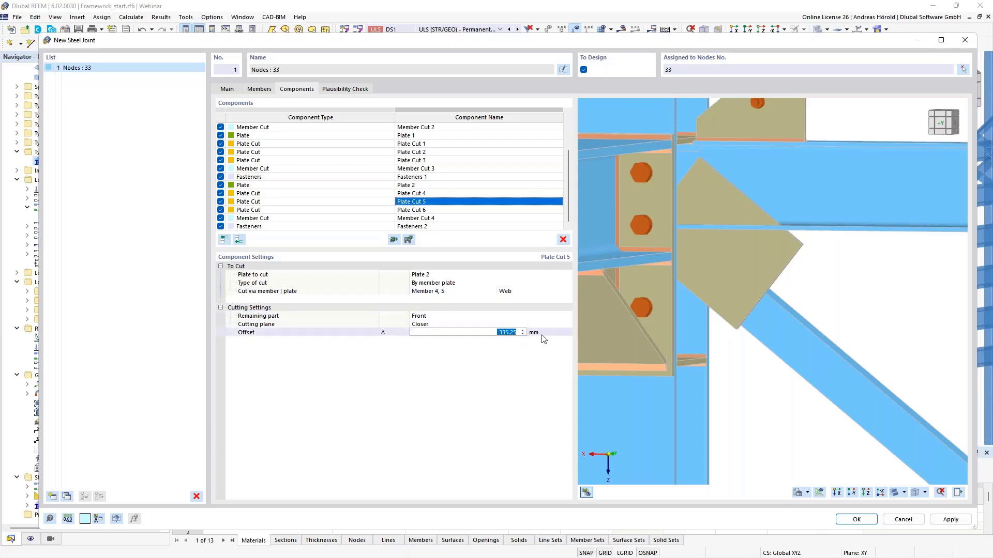
type("-265")
key("Return")
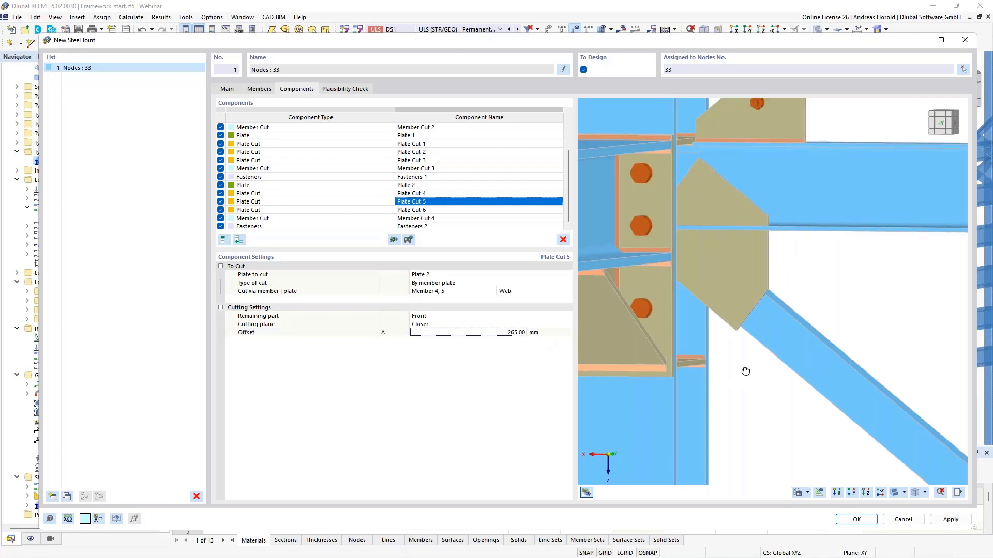
Step: Make Plate Cut 6 trim Plate 2 by Flange 2 of Member 1, keeping the front part
middle_click_drag(731, 372, 762, 367)
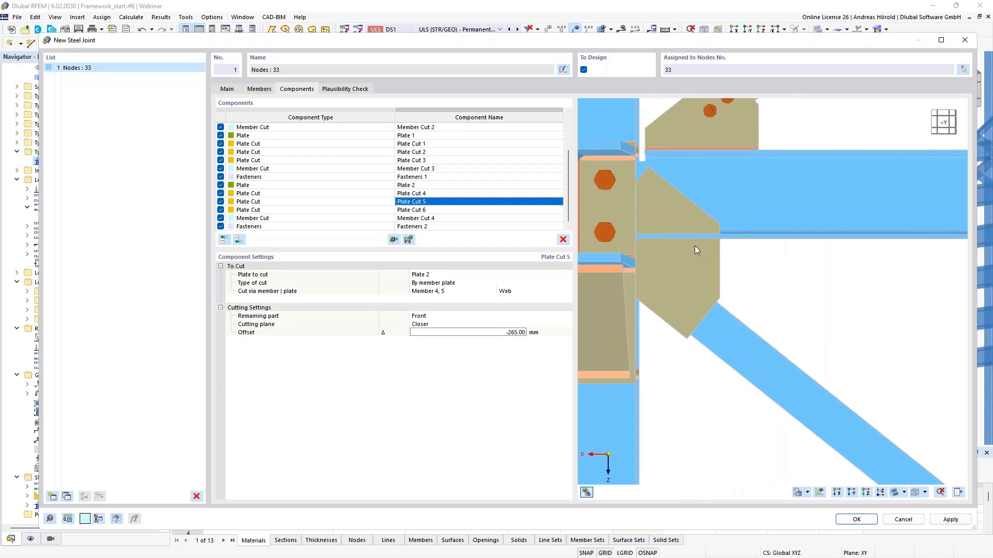
left_click(451, 210)
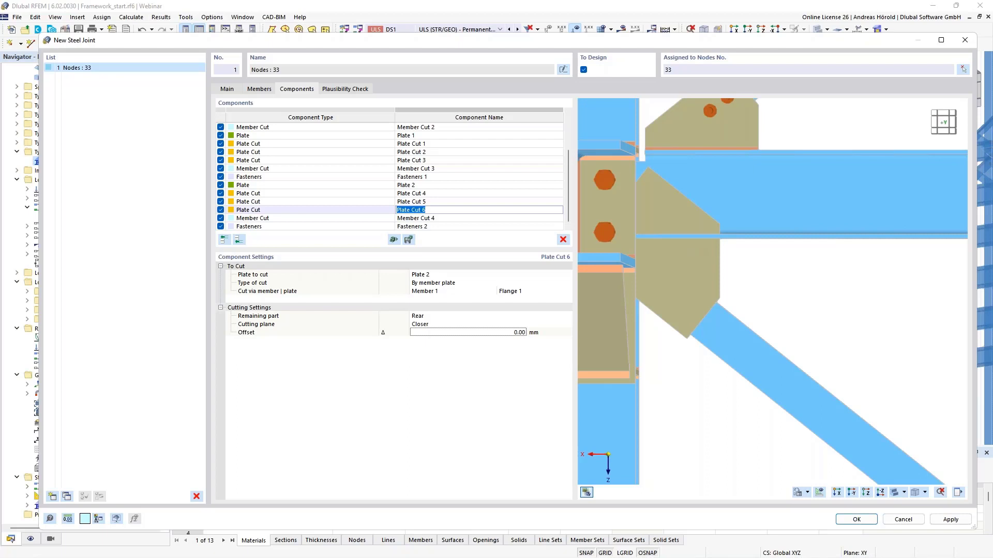
left_click(518, 292)
left_click(521, 293)
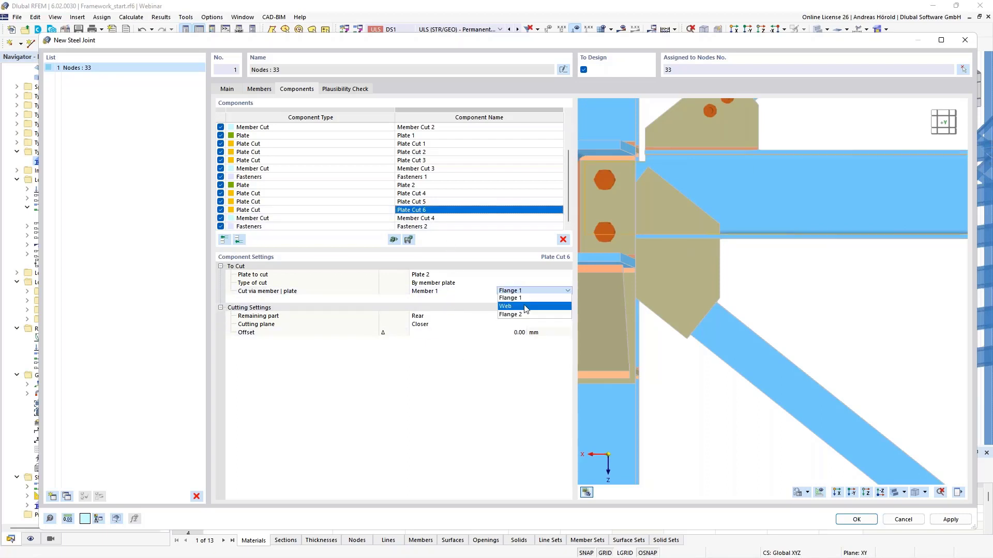
left_click(526, 315)
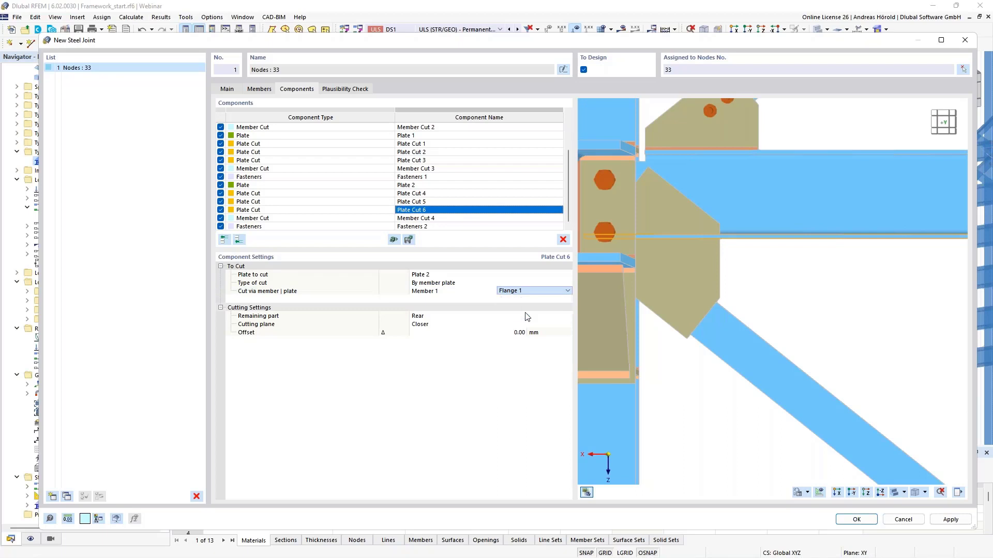
left_click(440, 319)
left_click(440, 320)
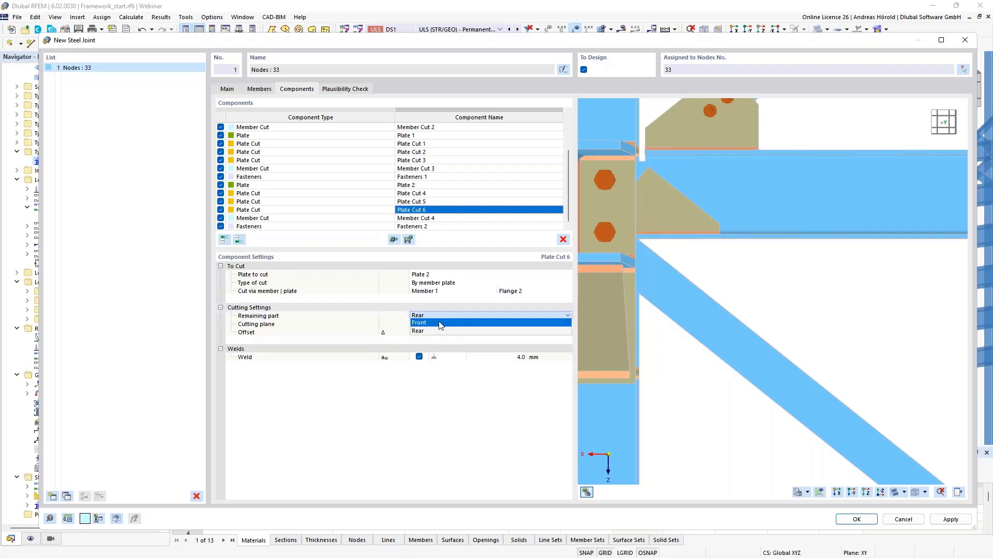
left_click(441, 332)
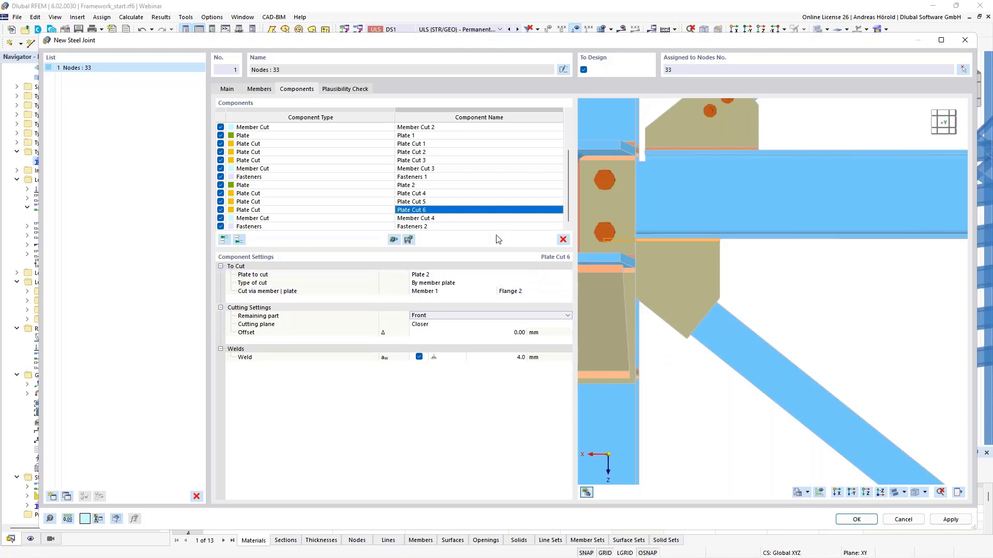
Step: Change the member to cut in Member Cut 4 to the lower diagonal, Member 2
left_click(465, 219)
middle_click_drag(844, 337, 672, 349, "ctrl")
middle_click_drag(864, 366, 771, 360, "ctrl")
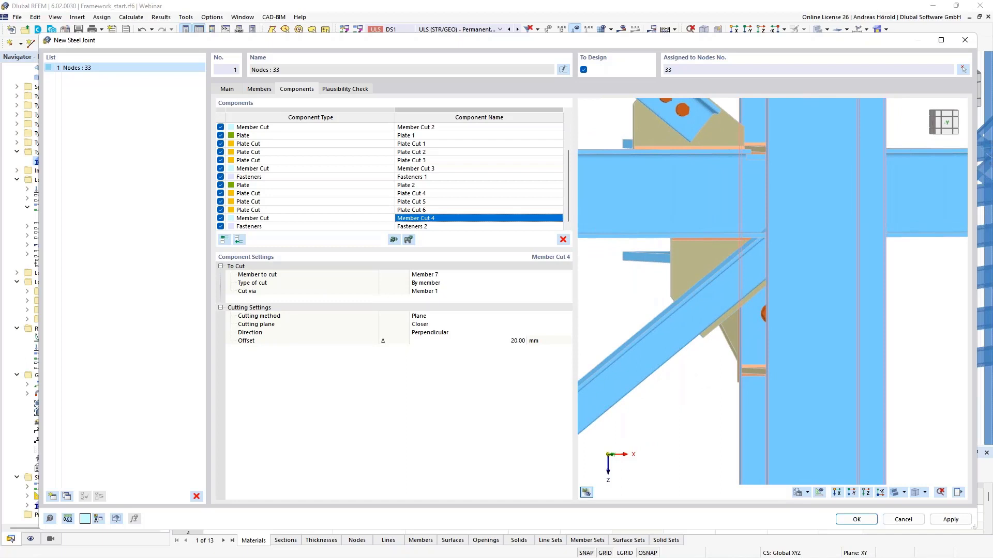
left_click(449, 275)
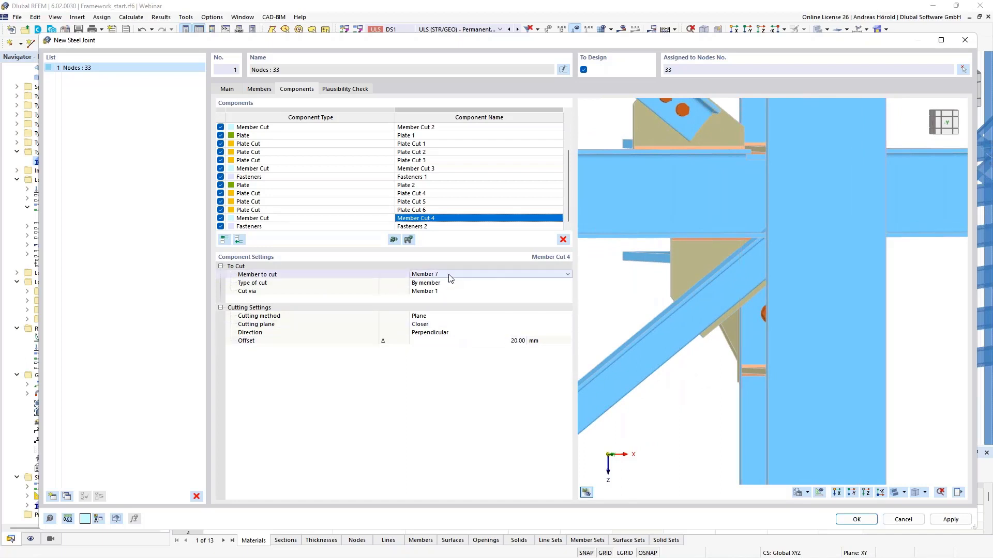
left_click(449, 276)
left_click(446, 292)
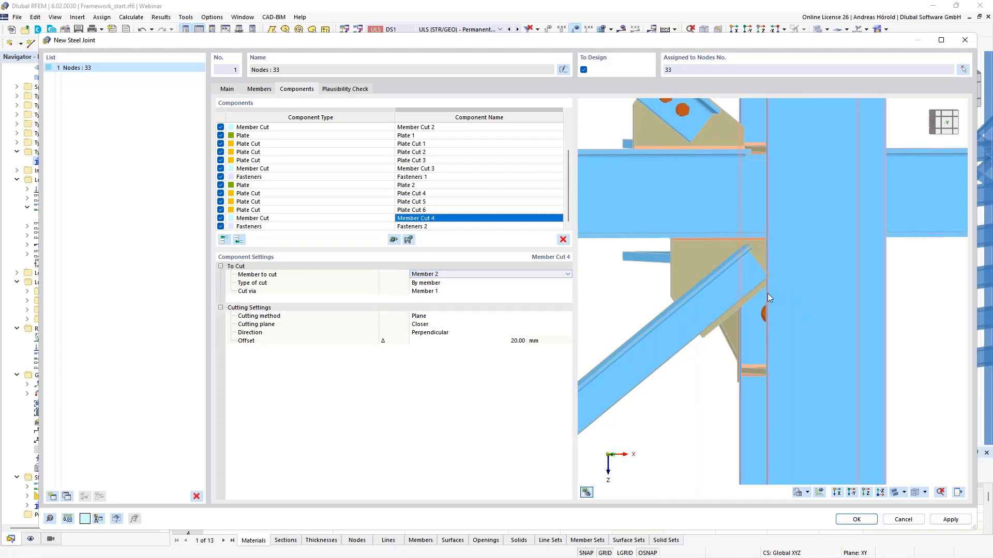
scroll(733, 298, "up", 3)
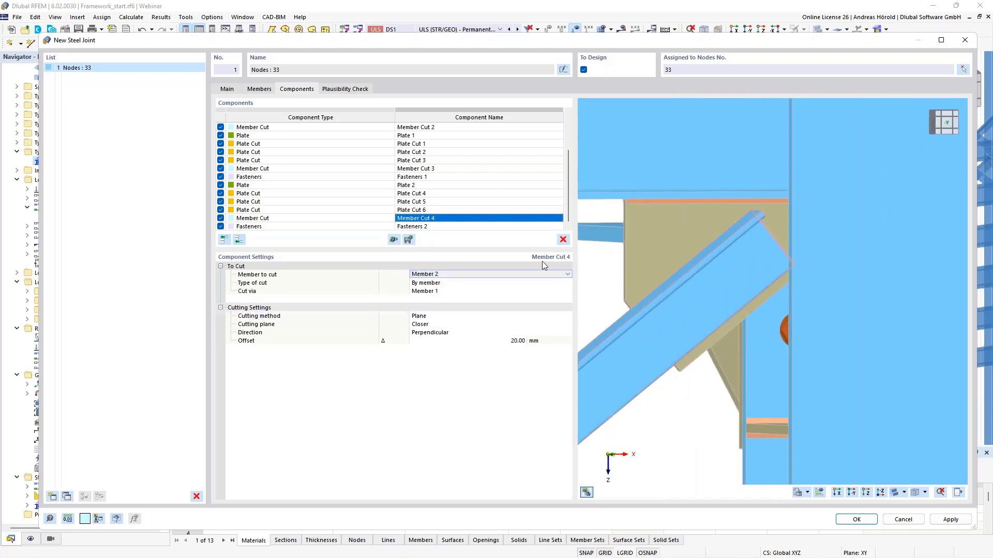
Step: Set the first component connected by Fasteners 2 to the member plate Member 2 | Leg 1
left_click(458, 228)
scroll(591, 291, "down", 3)
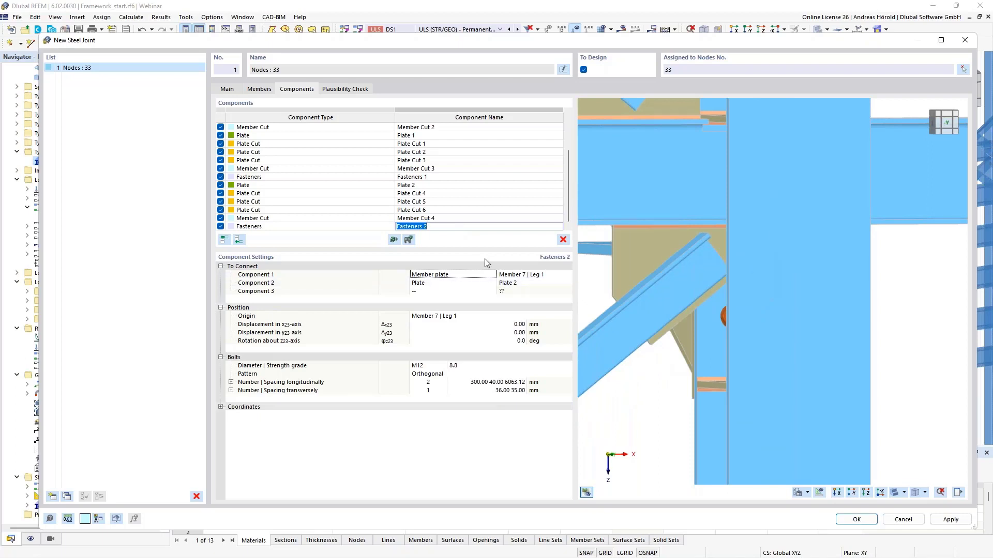
left_click(539, 268)
left_click(539, 274)
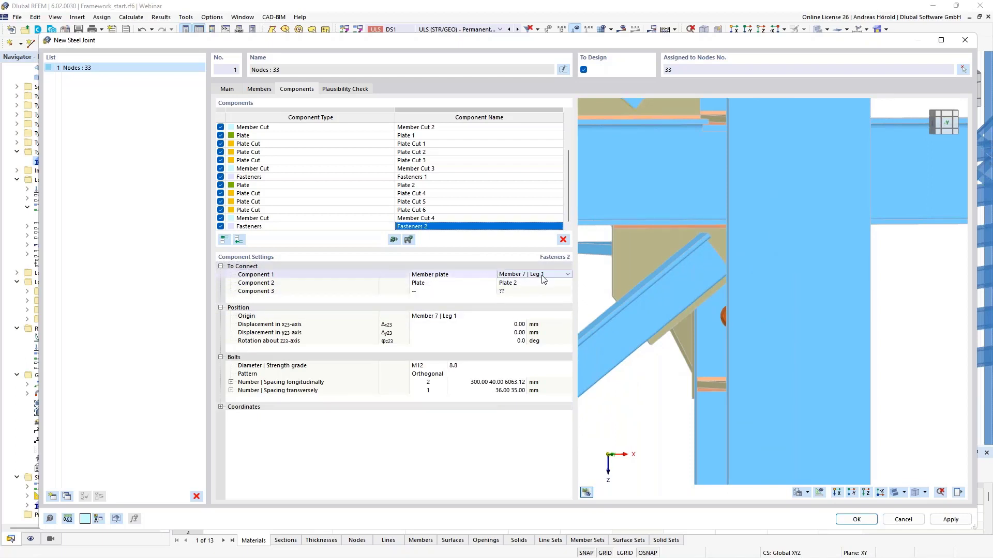
left_click(539, 277)
scroll(540, 279, "up", 3)
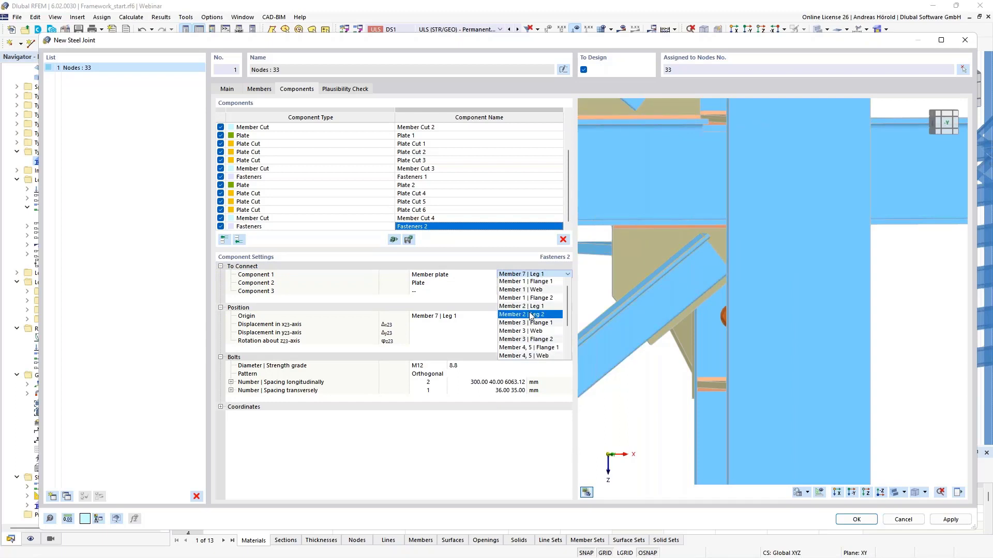
left_click(535, 307)
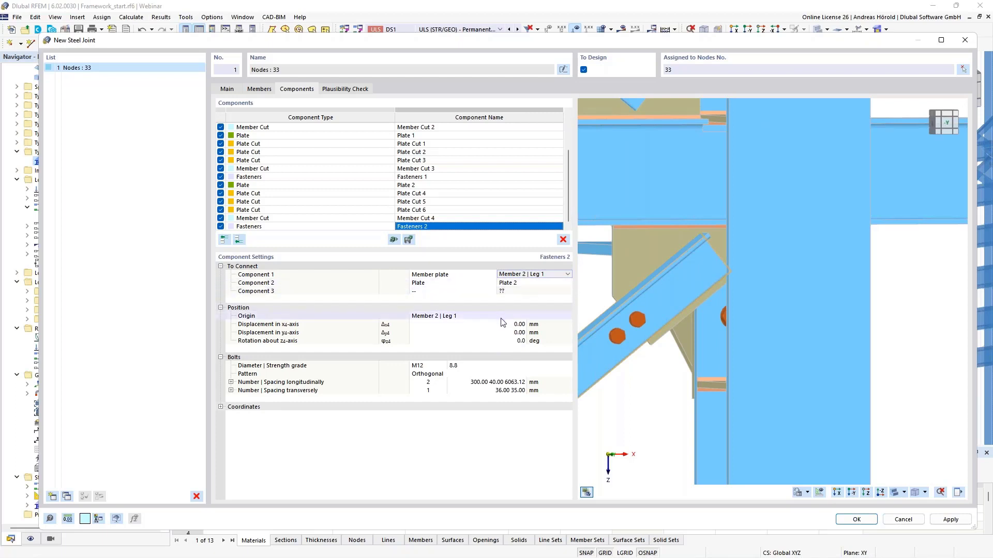
Step: Set the longitudinal bolt spacing of Fasteners 2 to 200 and 40 mm
left_click(480, 384)
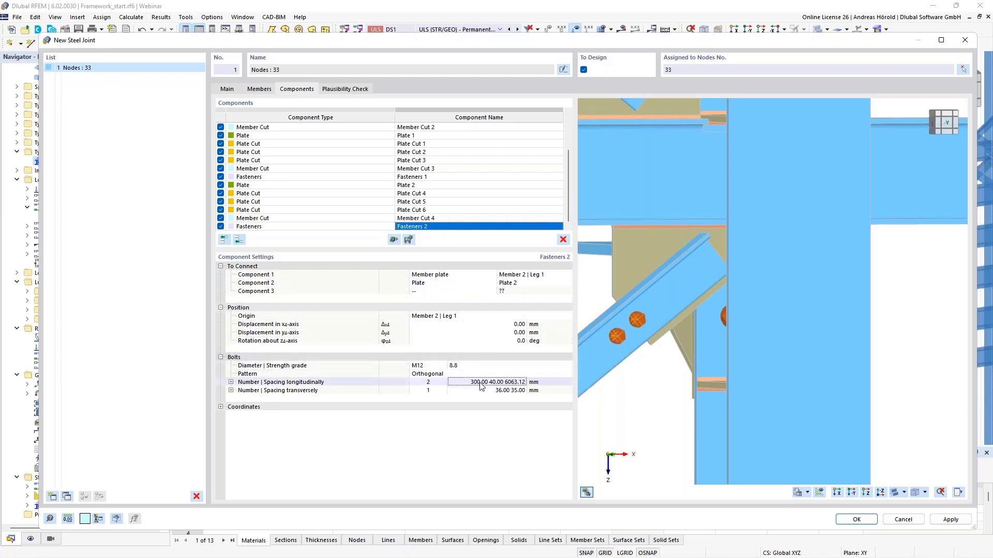
left_click(480, 382)
type("2")
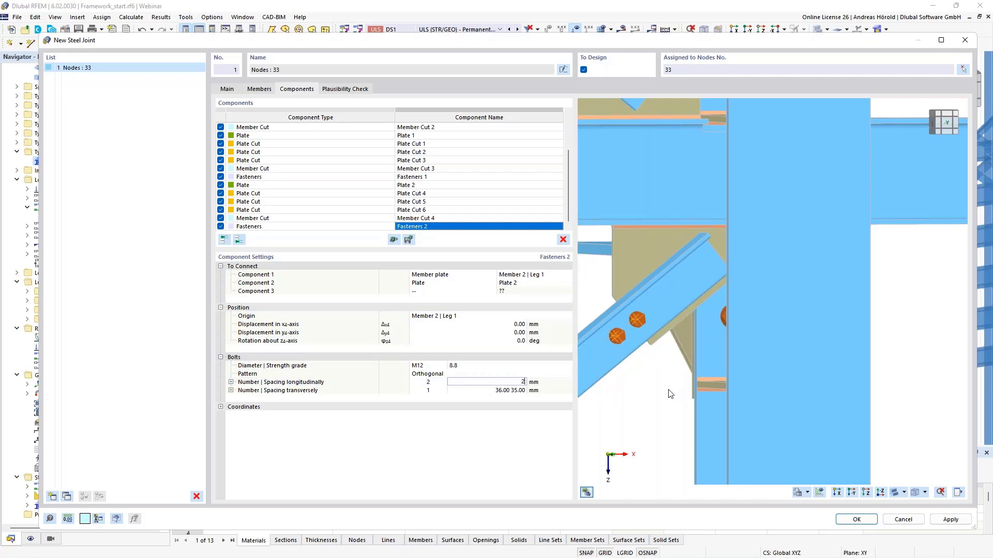
type("00 40")
key("Tab")
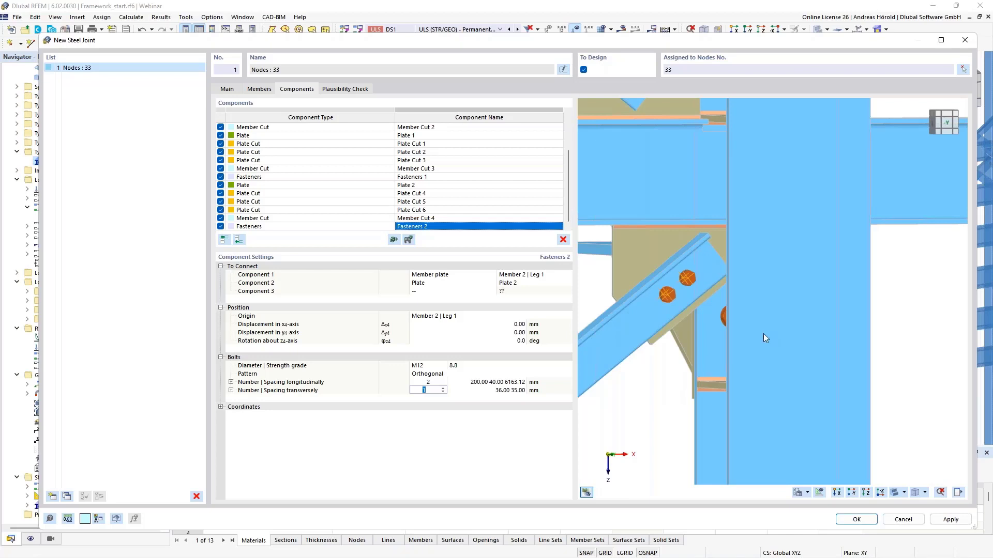
Step: Review the plausibility check of the steel joint at node 33 and accept the joint definition
scroll(688, 310, "down", 4)
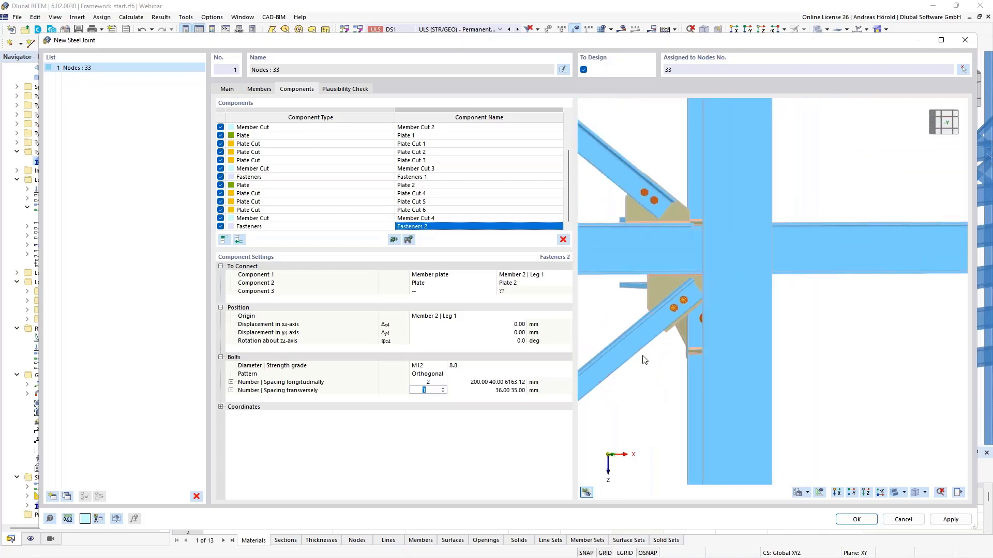
middle_click_drag(643, 356, 802, 355, "ctrl")
scroll(687, 356, "down", 2)
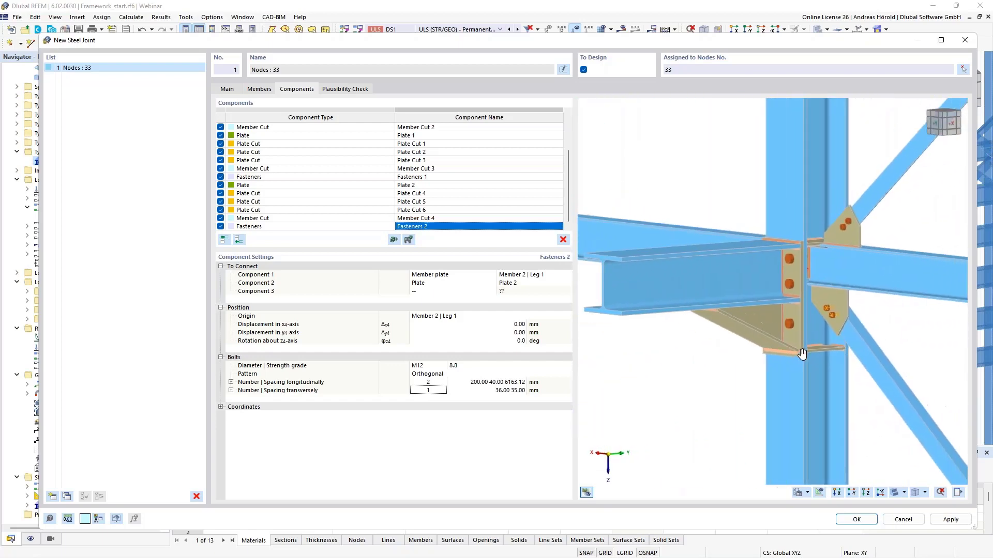
left_click(347, 89)
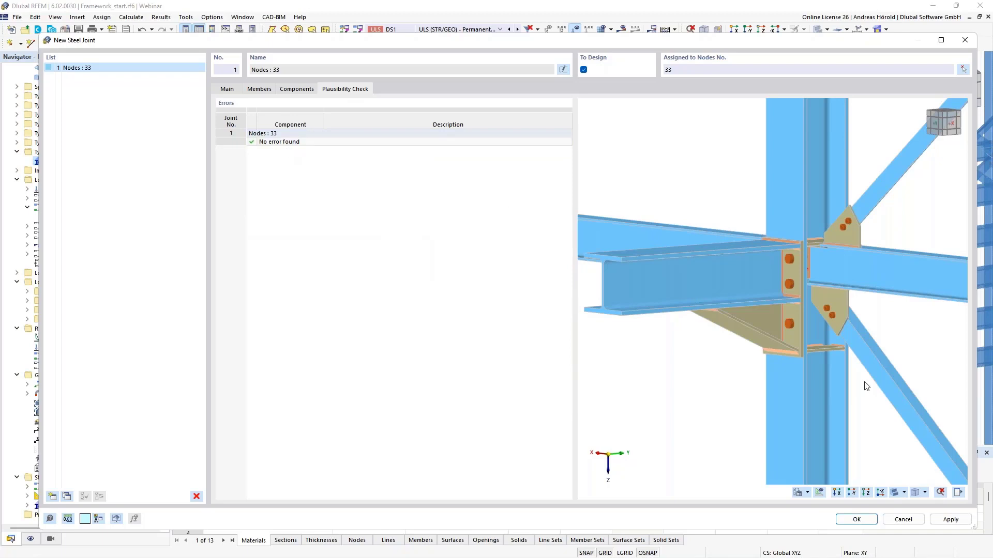
left_click(855, 520)
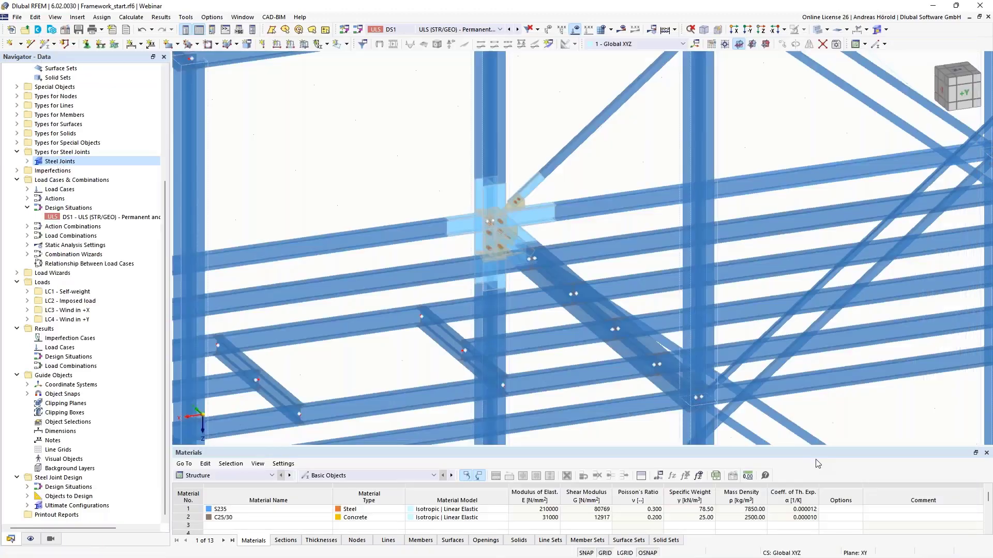
scroll(486, 228, "up", 5)
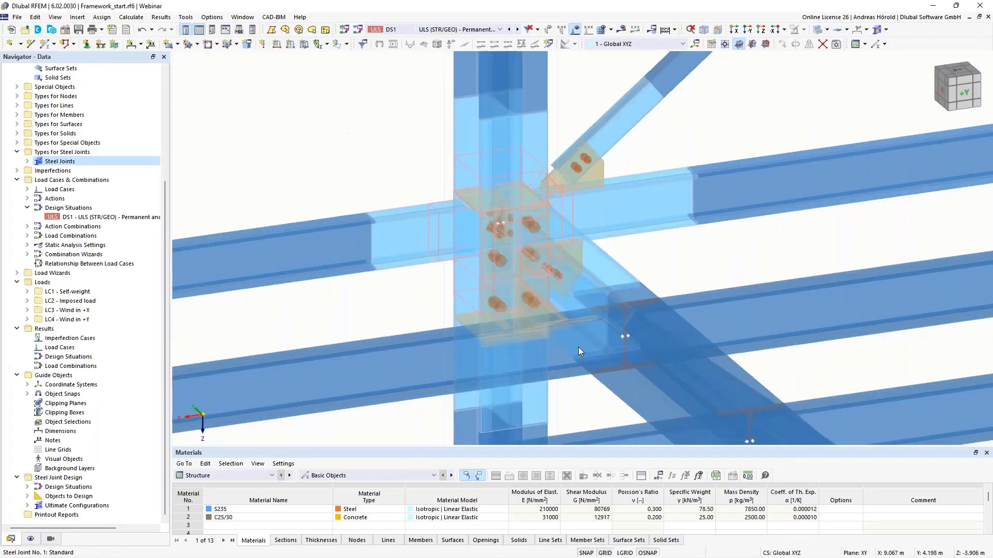
Step: Compare the joint at node 33 displayed without a joint model, as a simplified joint model and as a detailed joint model
middle_click_drag(607, 349, 655, 303, "ctrl")
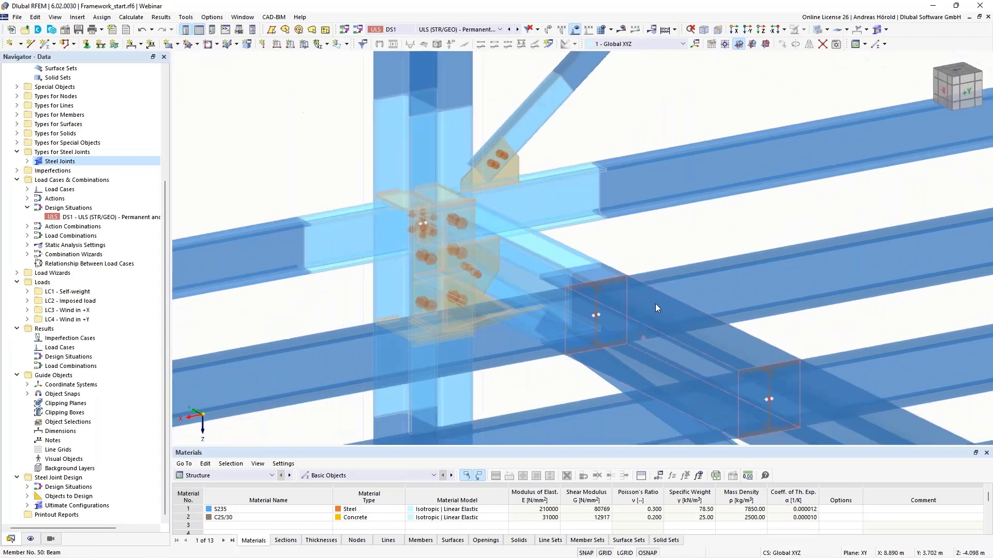
left_click(885, 30)
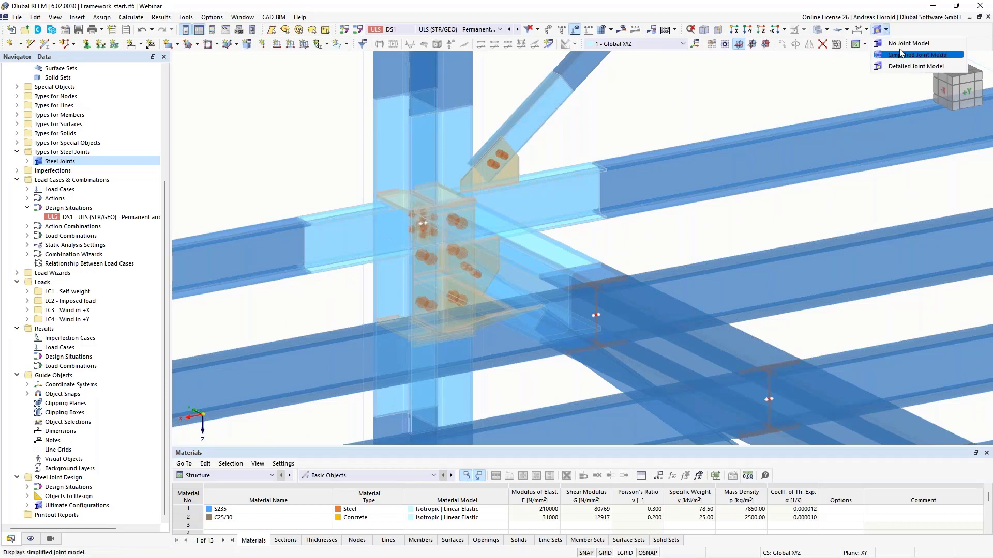
left_click(917, 44)
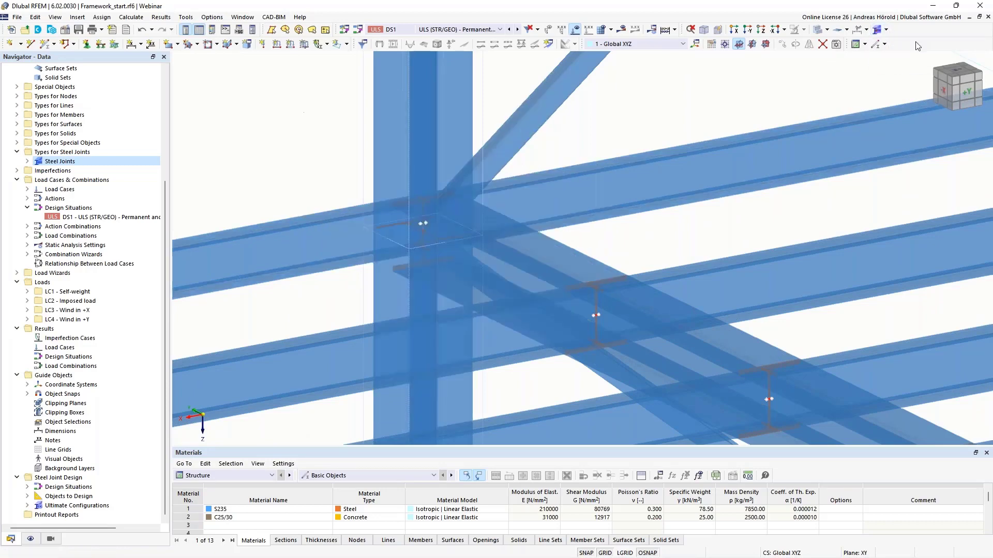
left_click(887, 30)
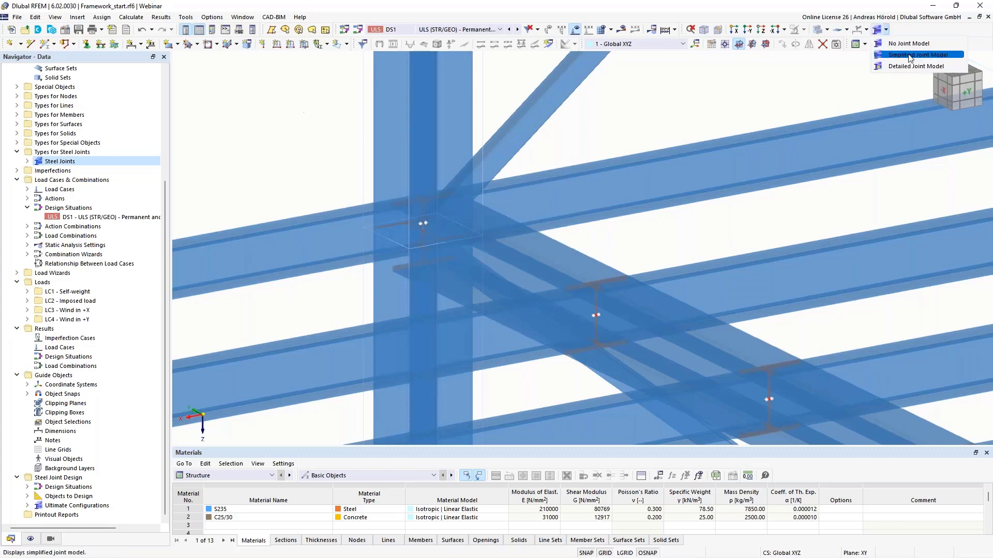
left_click(910, 56)
left_click(886, 29)
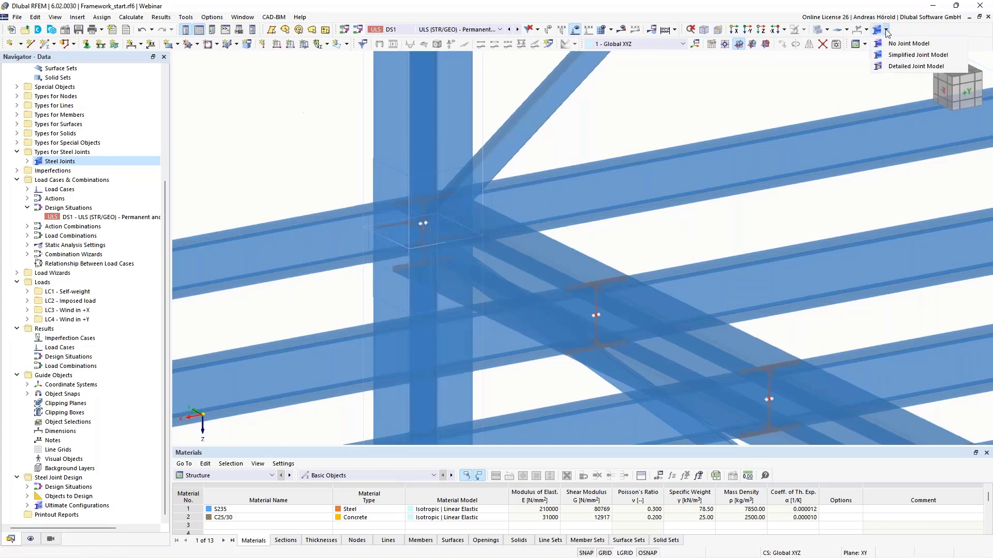
left_click(893, 68)
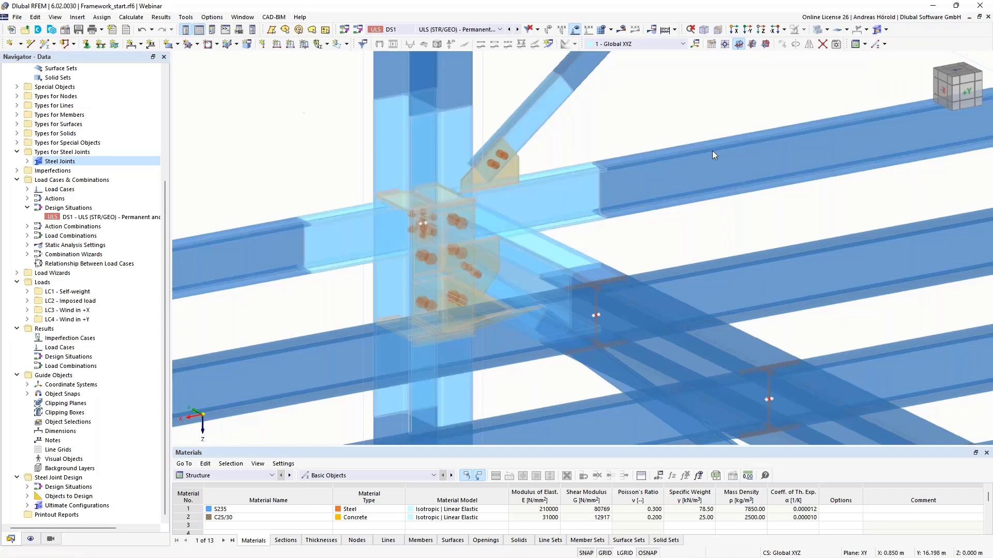
Step: Assign the steel joint at node 33 additionally to nodes 8, 19 and 22 and accept the joint
scroll(709, 153, "down", 4)
middle_click_drag(709, 153, 504, 172)
scroll(540, 160, "down", 1)
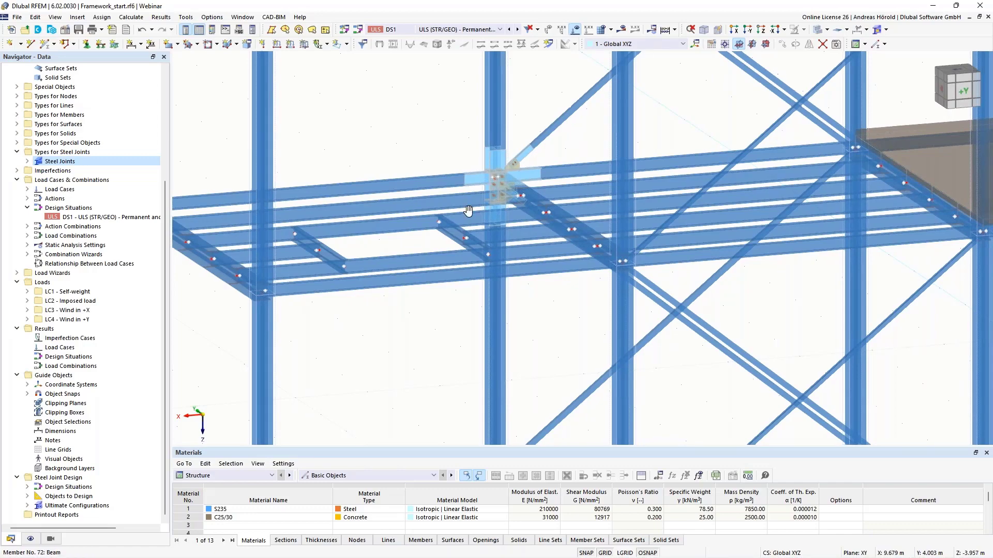
middle_click_drag(469, 211, 466, 282)
scroll(532, 228, "up", 1)
middle_click_drag(532, 228, 585, 231)
scroll(585, 230, "up", 2)
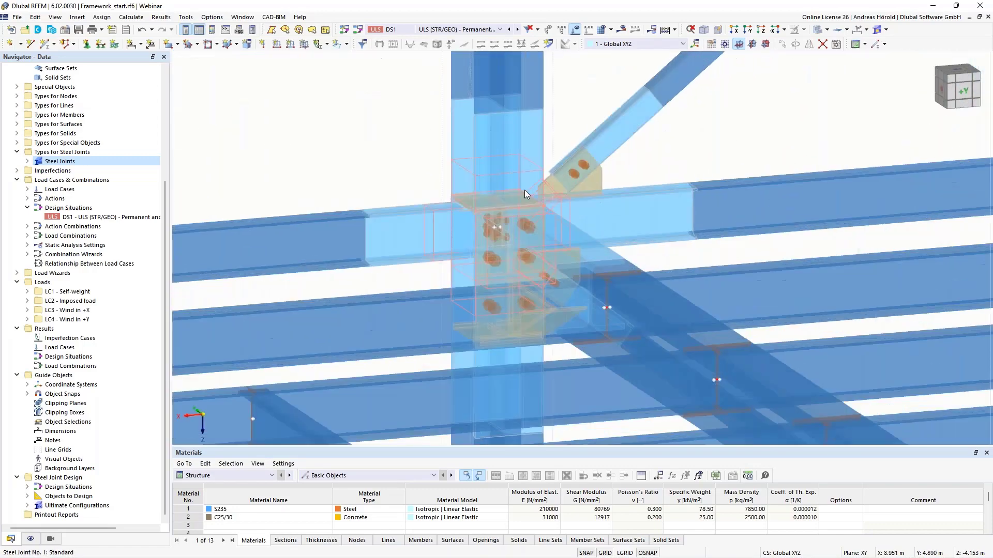
double_click(522, 173)
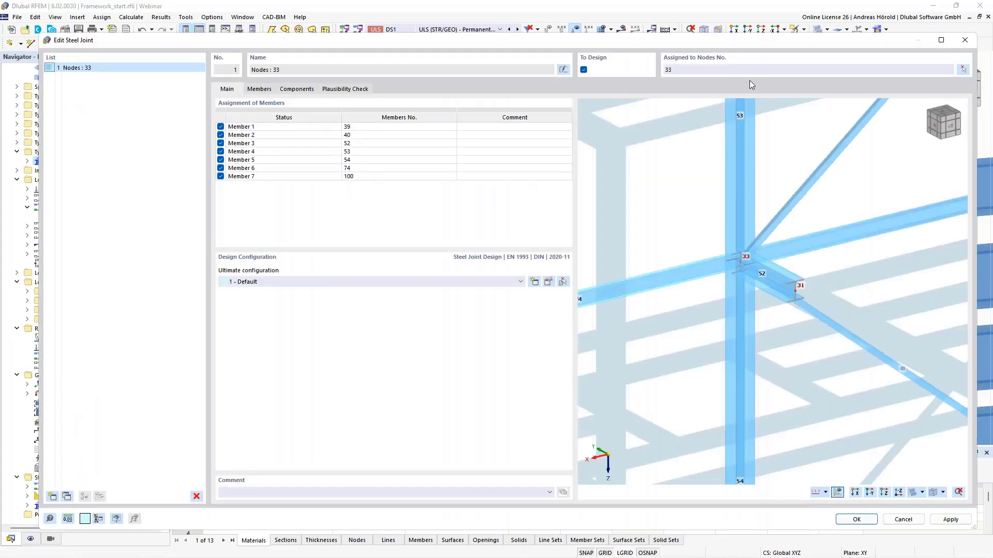
left_click(963, 70)
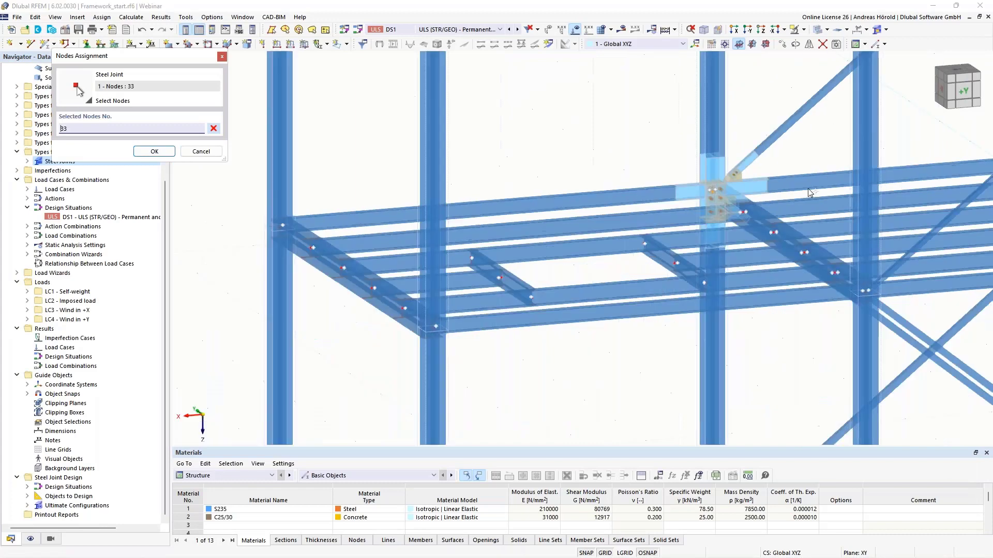
middle_click_drag(809, 193, 778, 242)
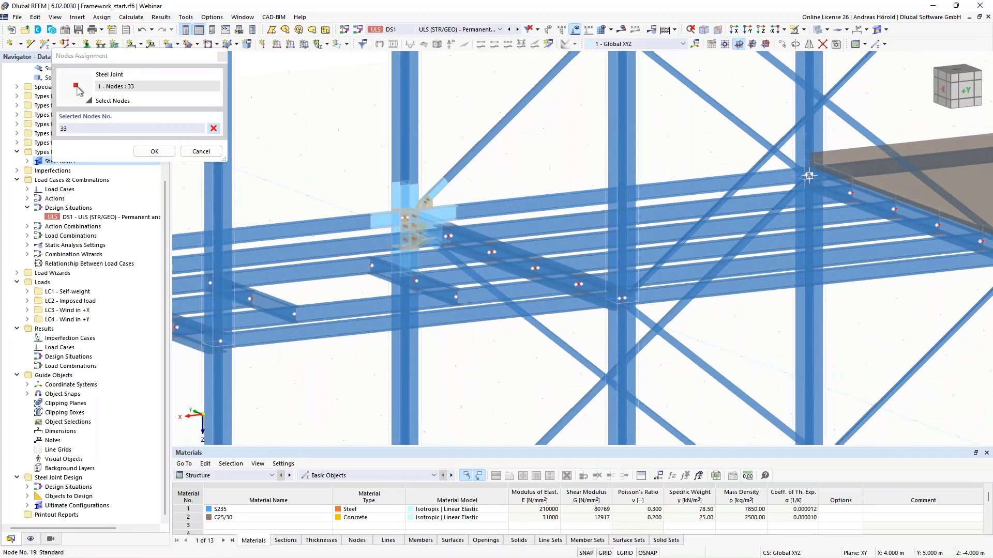
scroll(810, 177, "down", 4)
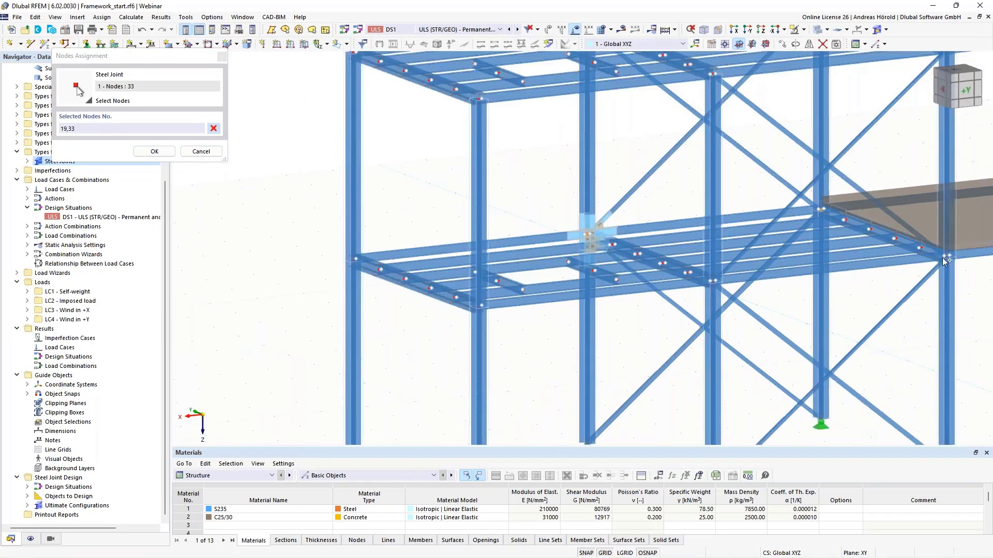
left_click(946, 255)
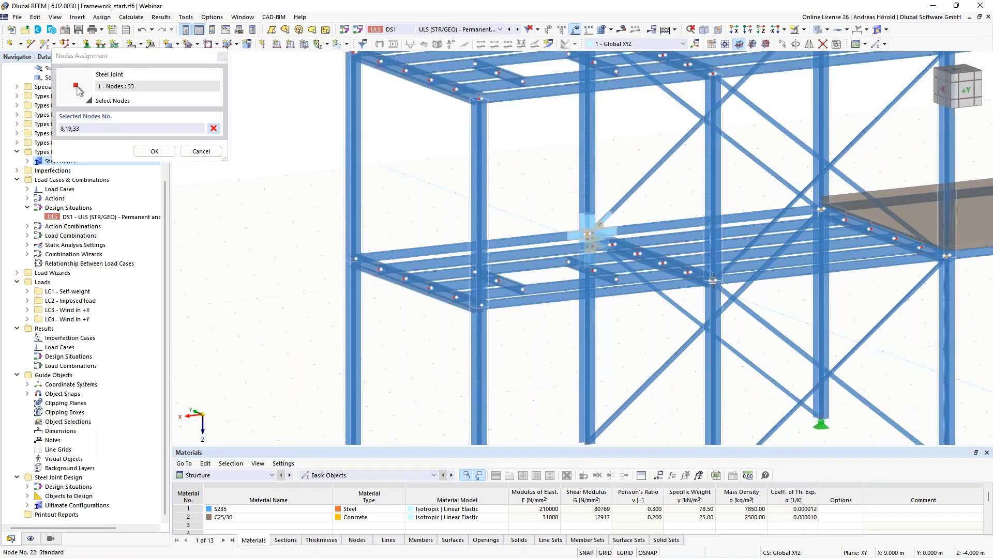
left_click(712, 280)
left_click(150, 151)
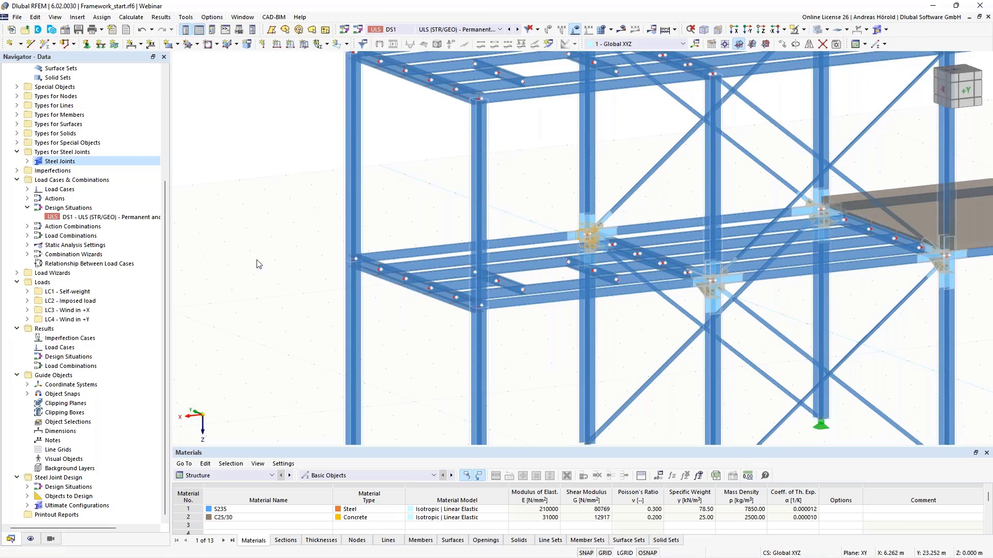
Step: Display the Steel Joint Design input data in the table to check its design situations
left_click(238, 475)
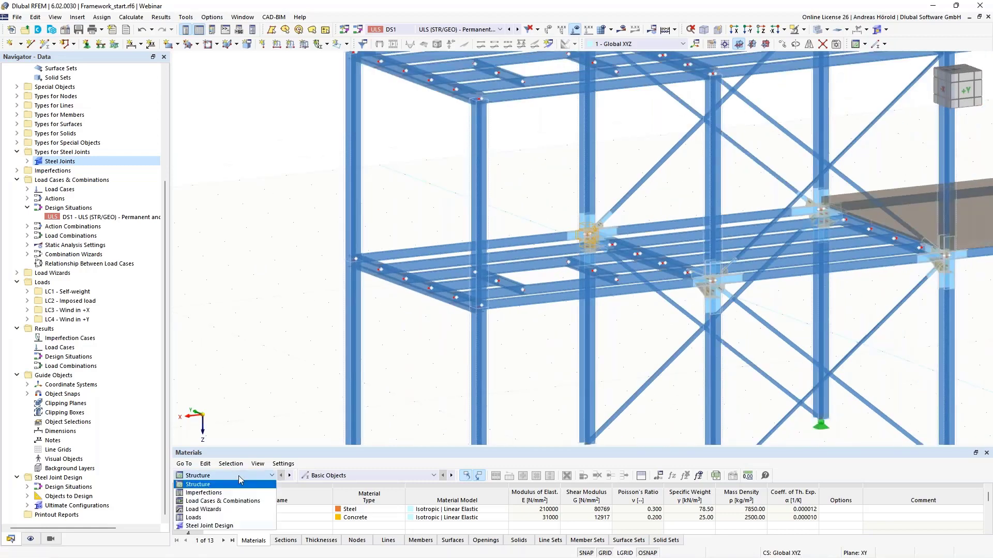
left_click(231, 526)
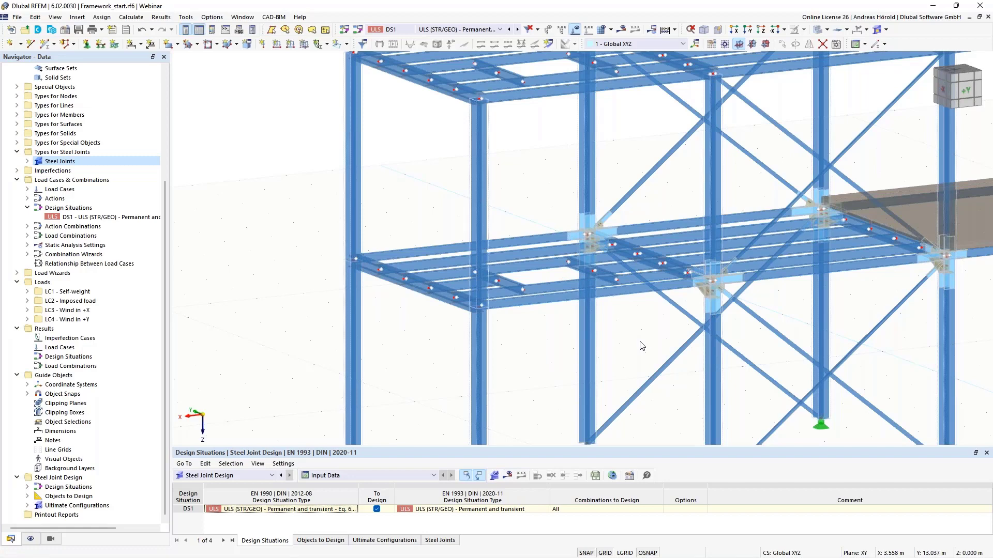
middle_click_drag(638, 340, 530, 340)
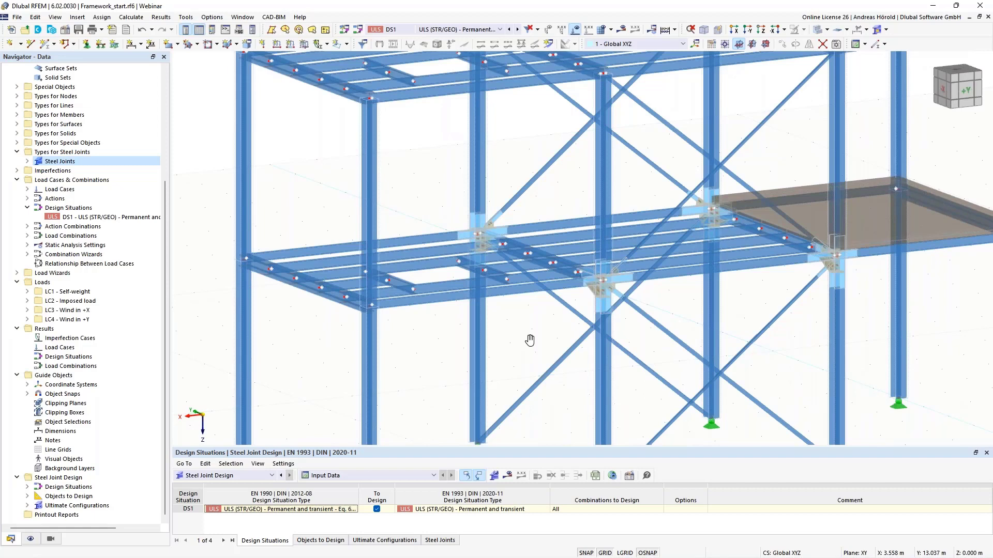
Step: Switch to the already calculated model Framework_finished with results.rf6 and bring its four steel joints into view
scroll(84, 81, "up", 5)
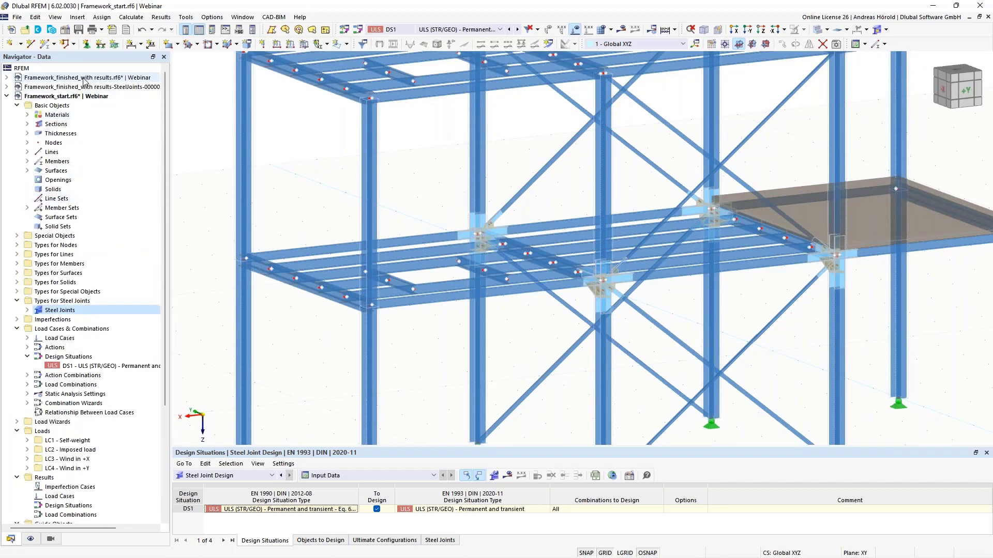
left_click(84, 78)
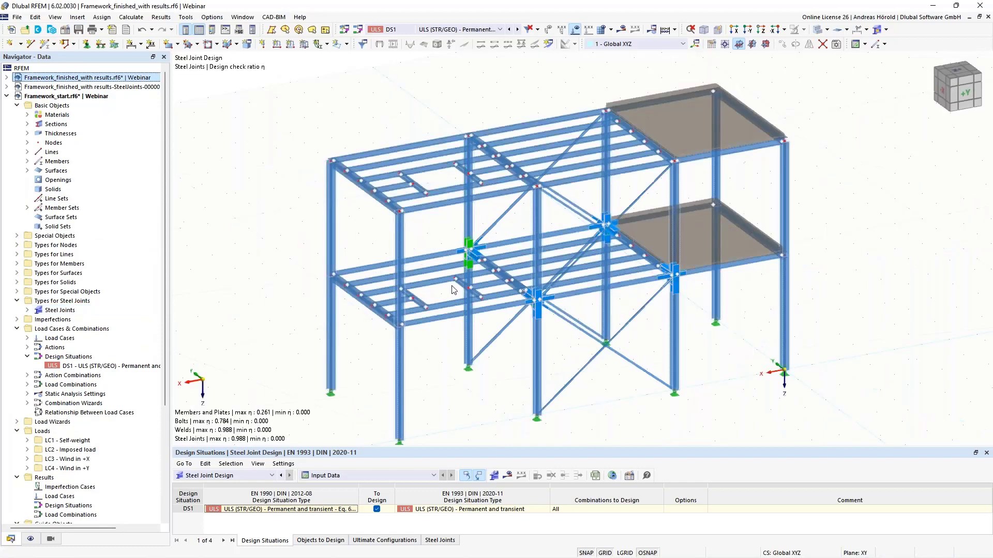
scroll(465, 354, "up", 5)
scroll(467, 357, "up", 1)
middle_click_drag(466, 357, 445, 328)
scroll(456, 412, "down", 1)
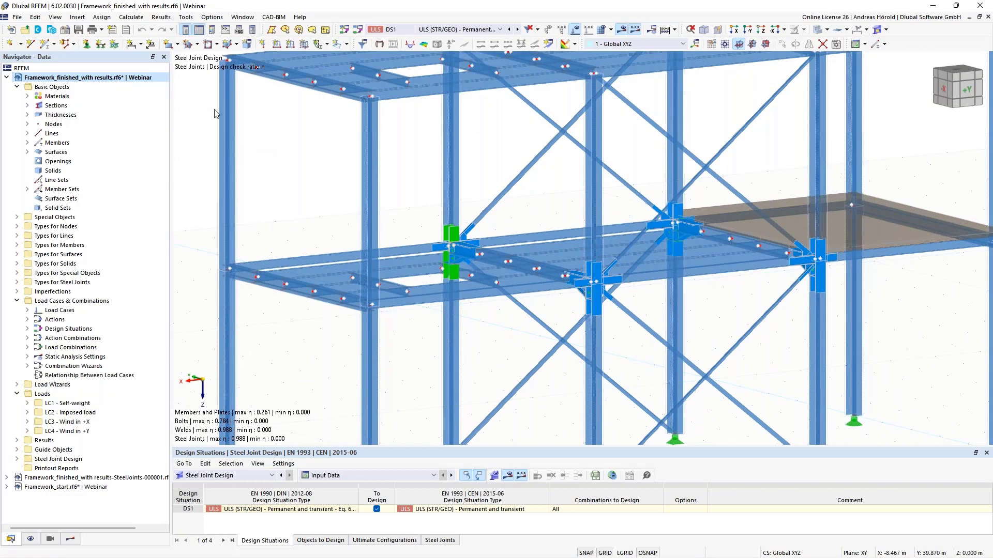
Step: Show the colour scale for the steel joint design checks beside the model and examine the design ratios on the joints
left_click(212, 30)
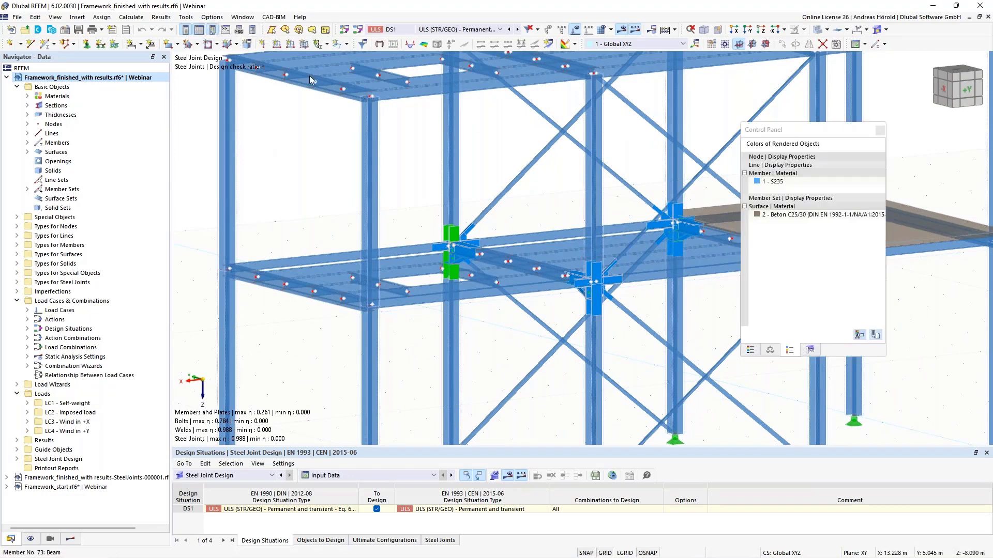
left_click(753, 349)
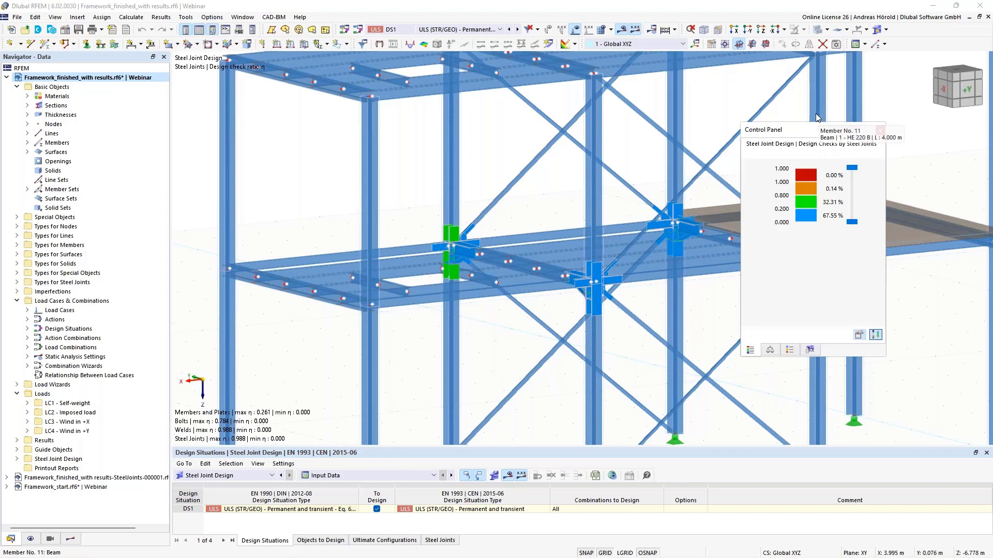
left_click_drag(745, 129, 837, 141)
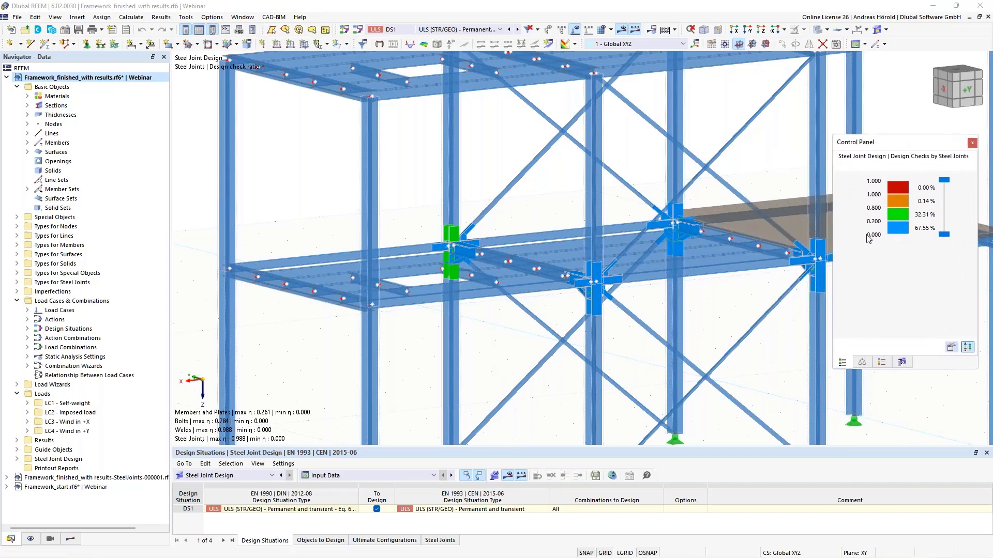
scroll(448, 265, "up", 4)
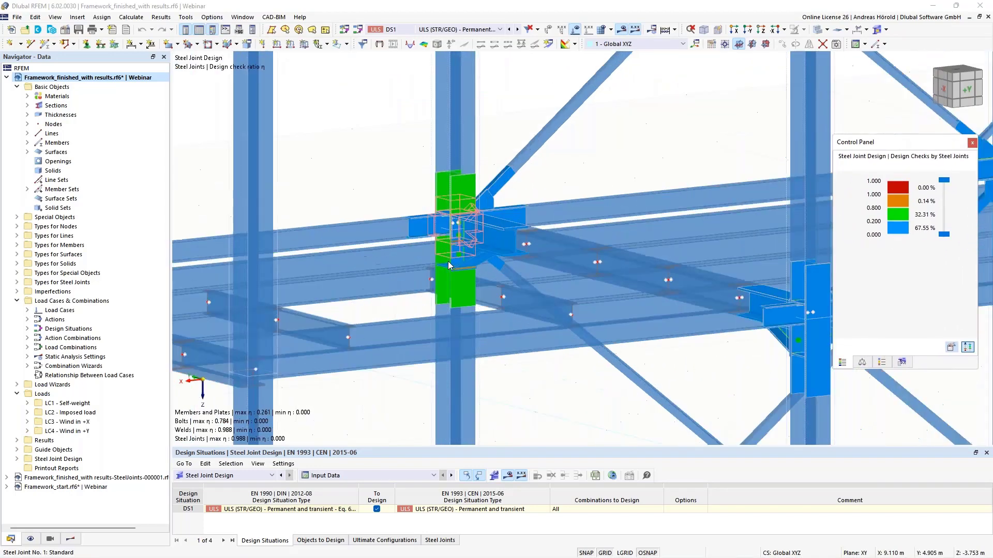
scroll(448, 262, "up", 2)
scroll(467, 301, "down", 2)
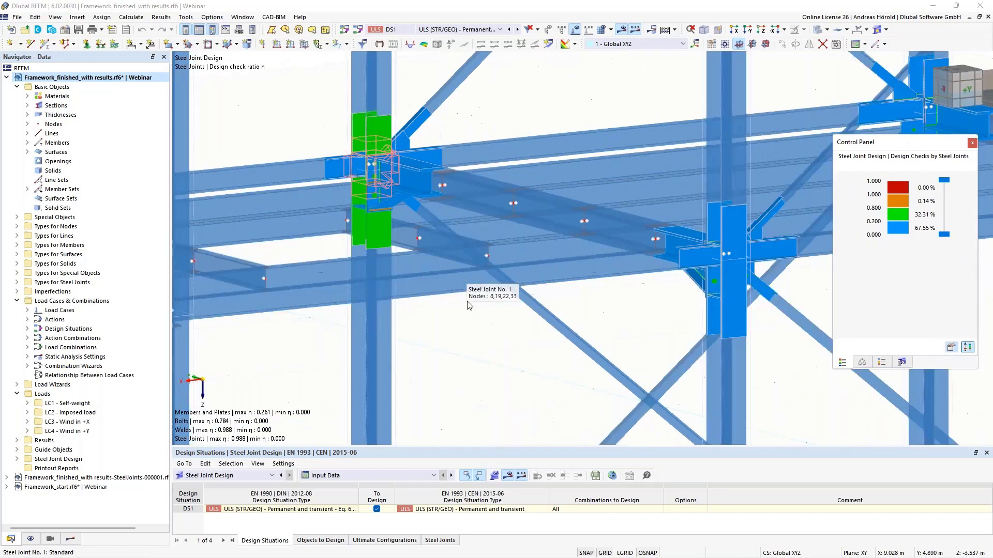
scroll(467, 302, "down", 2)
middle_click_drag(461, 277, 489, 250)
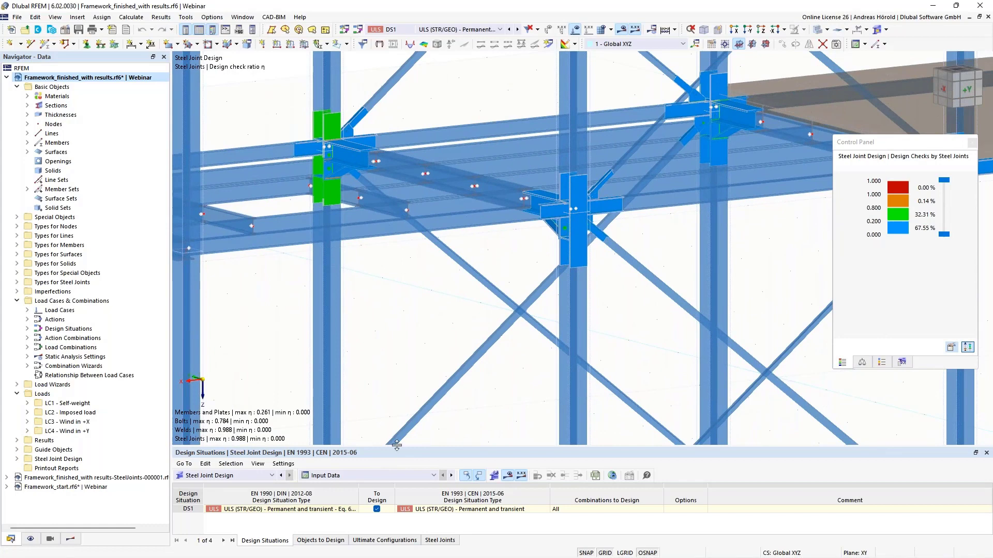
Step: Enlarge the results table and display the Stress-Strain Analysis results of the Steel Joint Design
left_click_drag(395, 452, 326, 380)
left_click(319, 405)
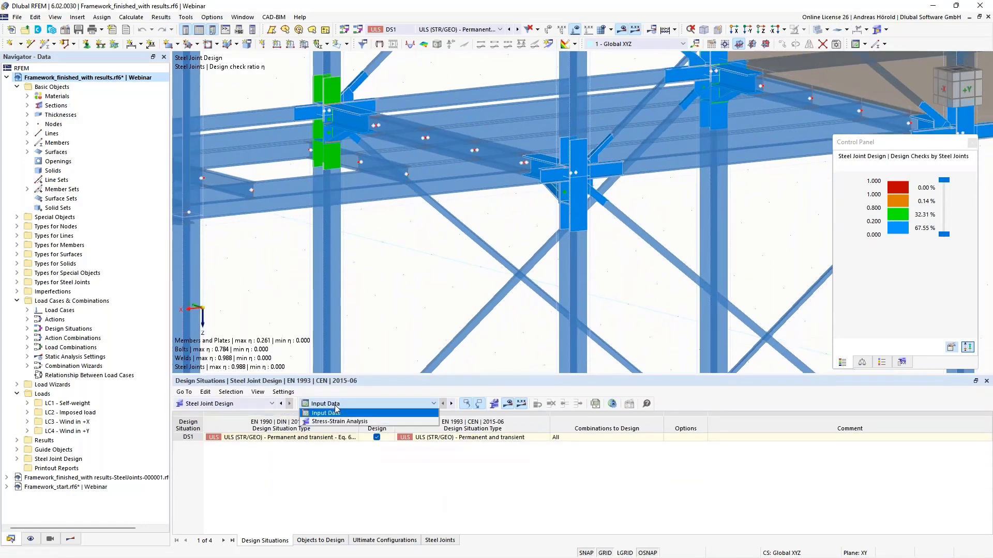
left_click(338, 421)
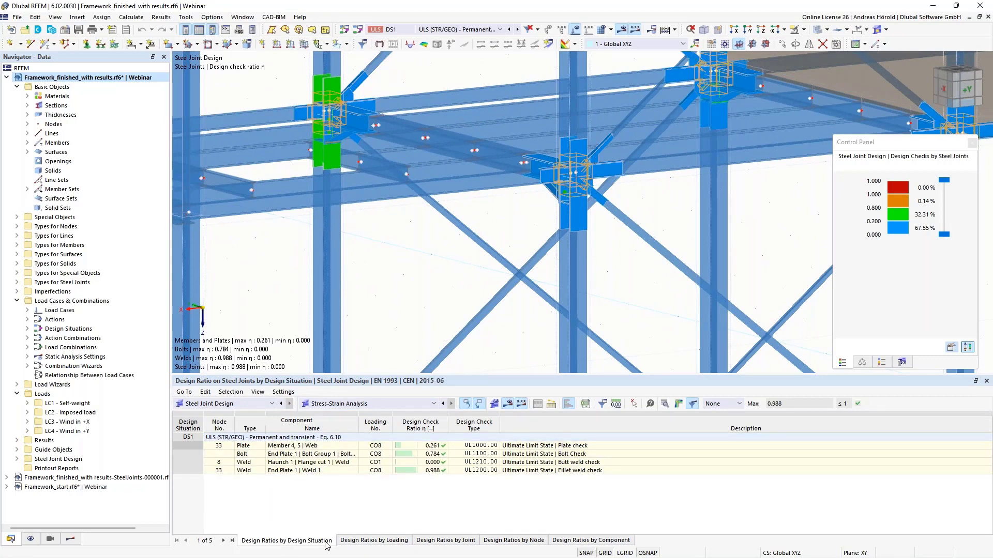
Step: Review the steel joint design ratios by loading, by joint, by node and by component
left_click(394, 540)
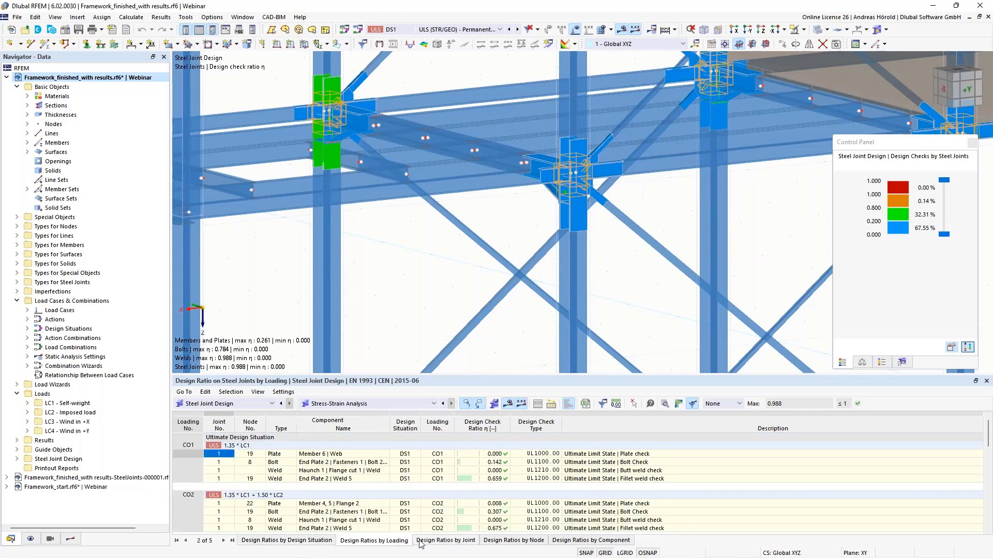
left_click(452, 543)
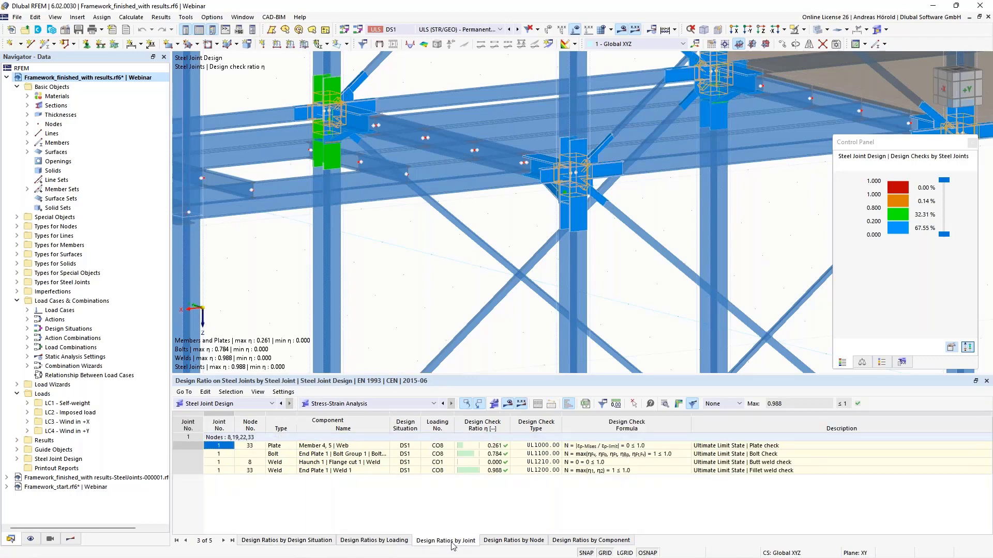
left_click(510, 541)
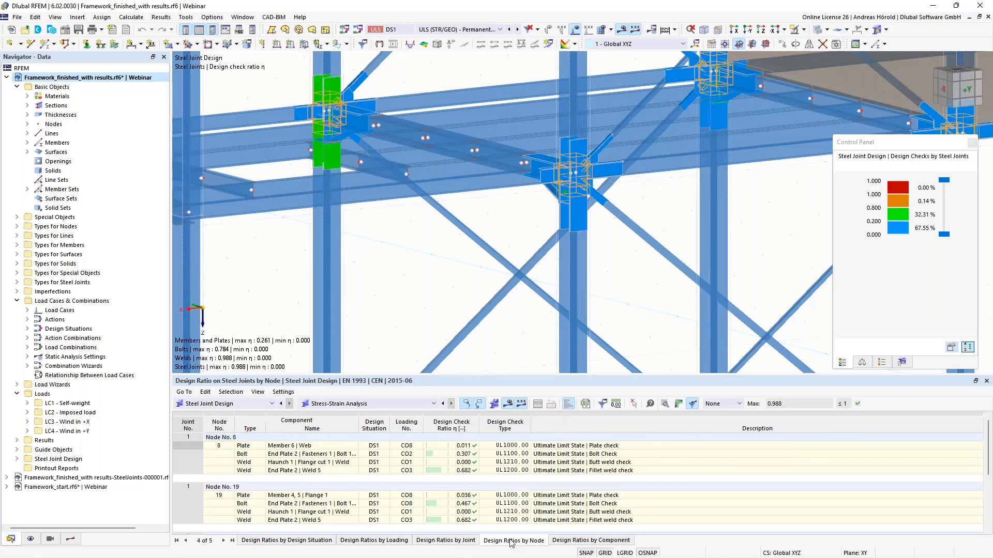
left_click(585, 542)
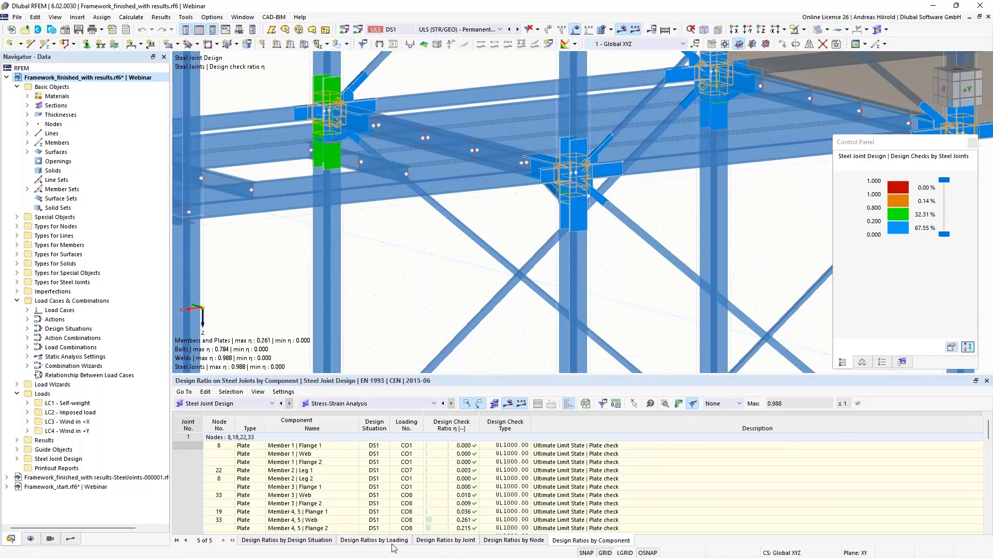
Step: Open the design check details for the End Plate 1 bolt from the design ratios by design situation
left_click(275, 543)
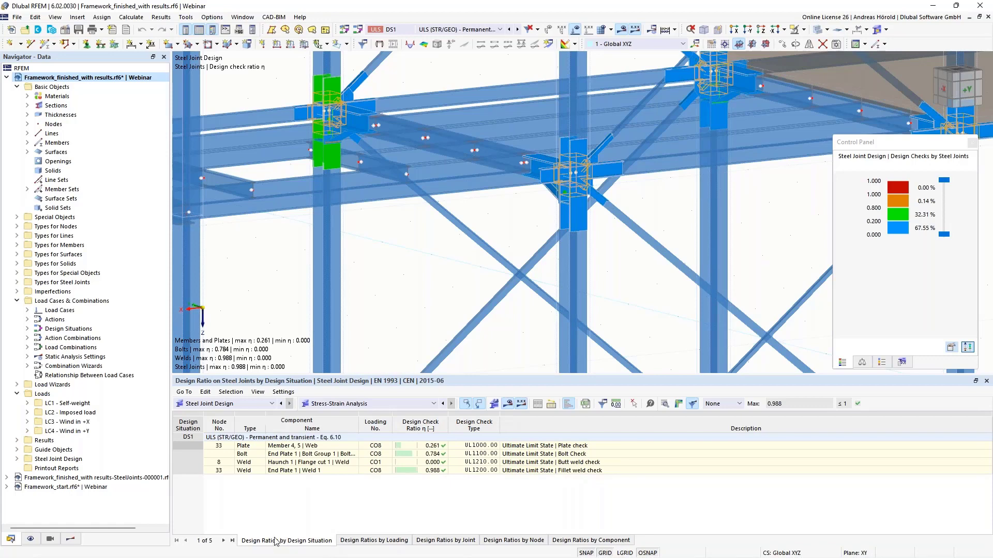
left_click(429, 456)
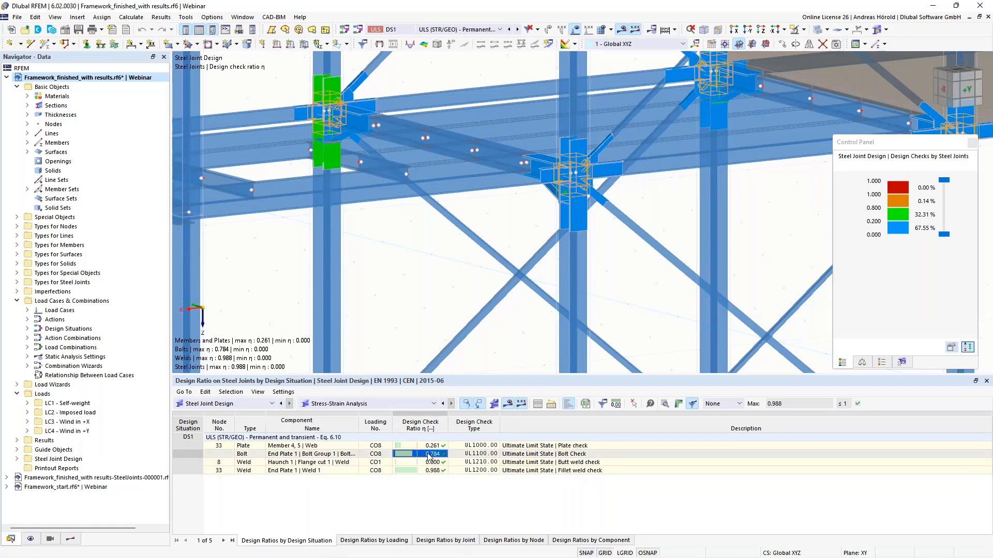
left_click(664, 405)
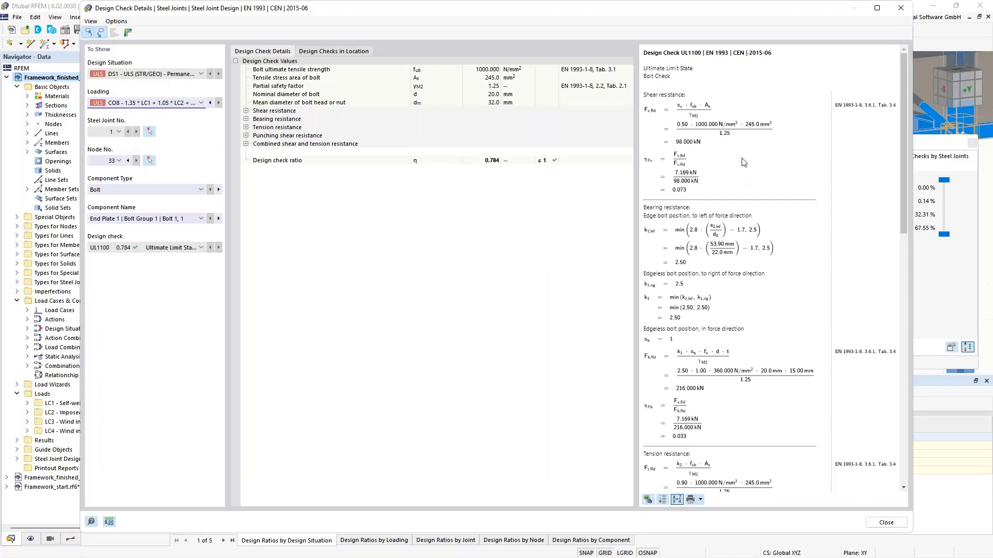
Step: Read the bolt's shear, bearing, tension, punching and combined resistance checks, and widen the details window
scroll(743, 162, "down", 4)
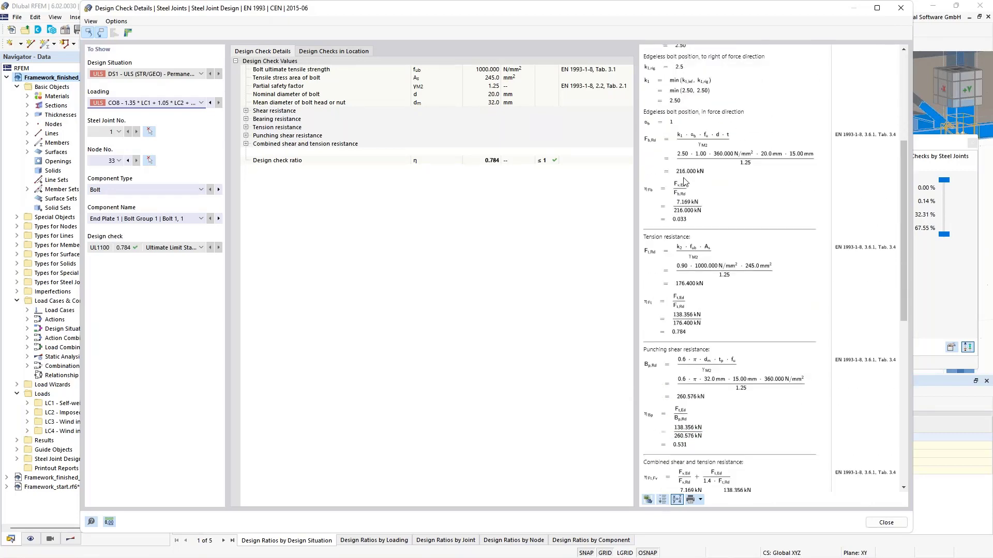
scroll(683, 181, "down", 4)
scroll(842, 221, "down", 3)
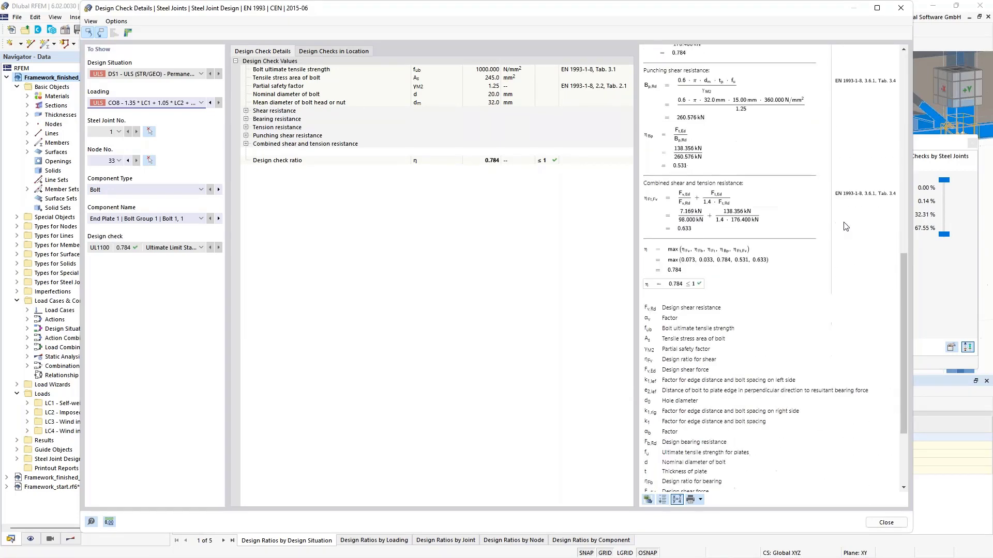
scroll(788, 287, "up", 10)
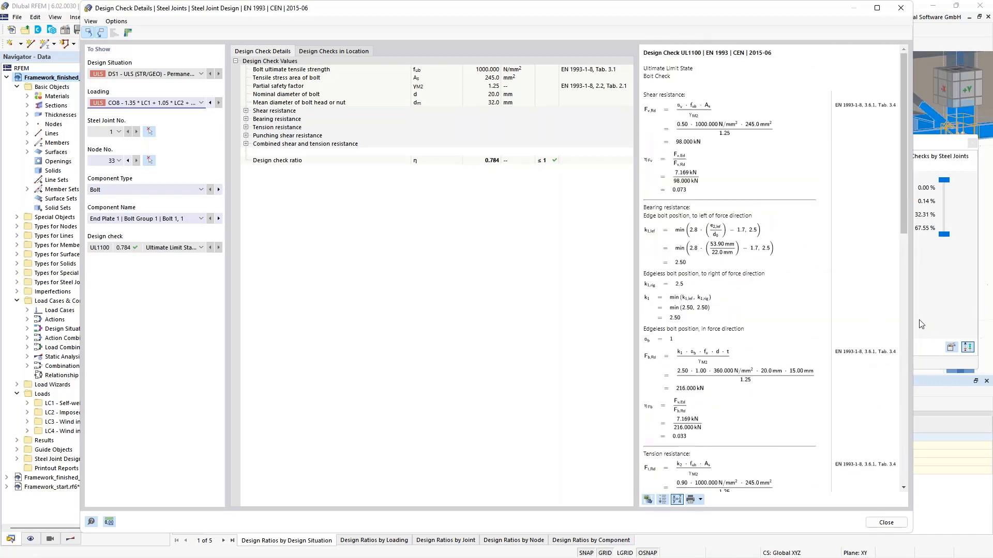
left_click_drag(914, 318, 971, 331)
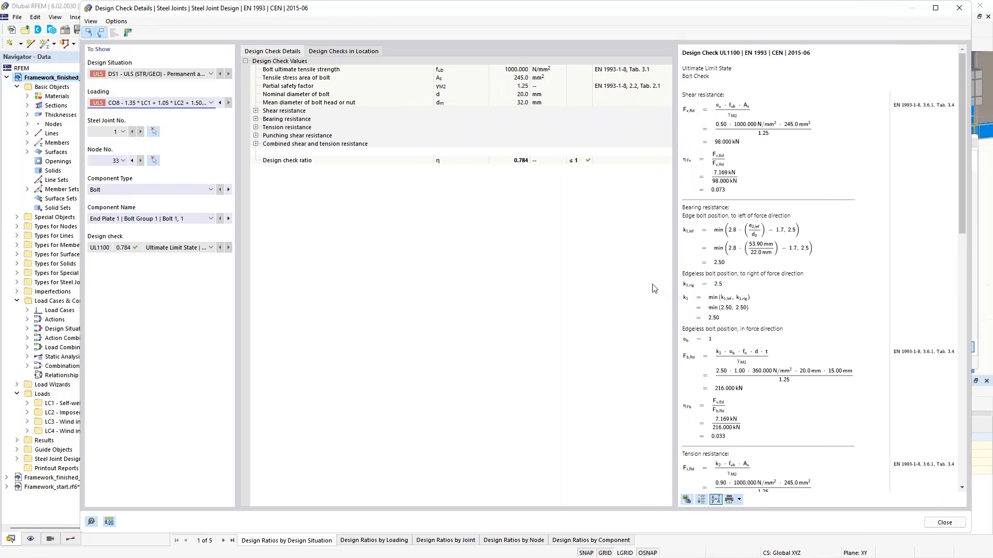
Step: Review the design check details for the Plate and Weld component types and close the details window
left_click(116, 191)
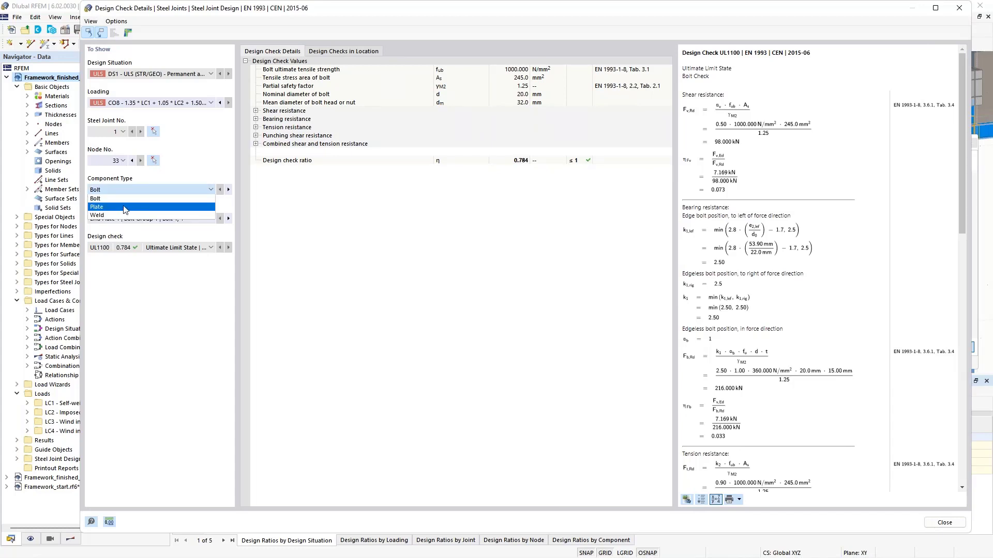
left_click(124, 207)
left_click(118, 191)
left_click(124, 215)
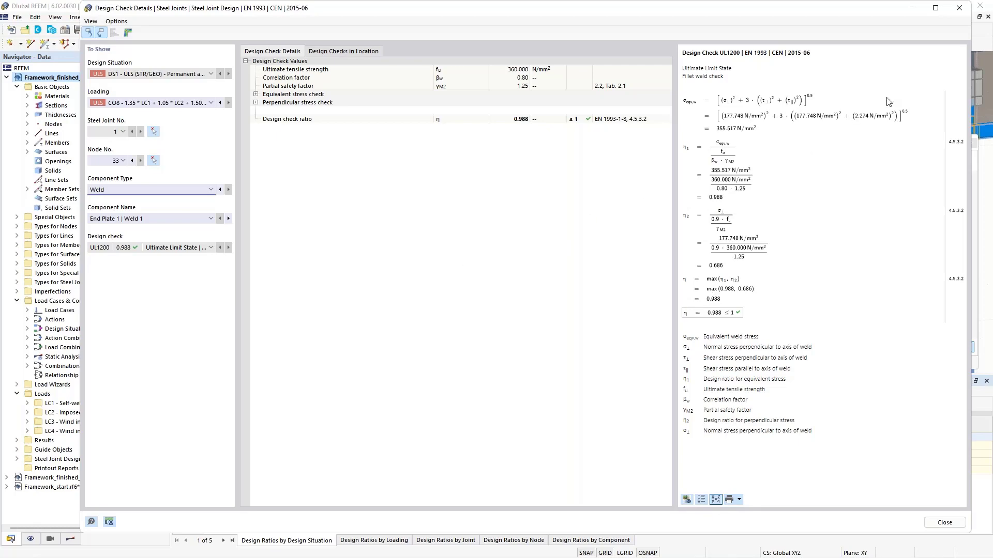
left_click(959, 8)
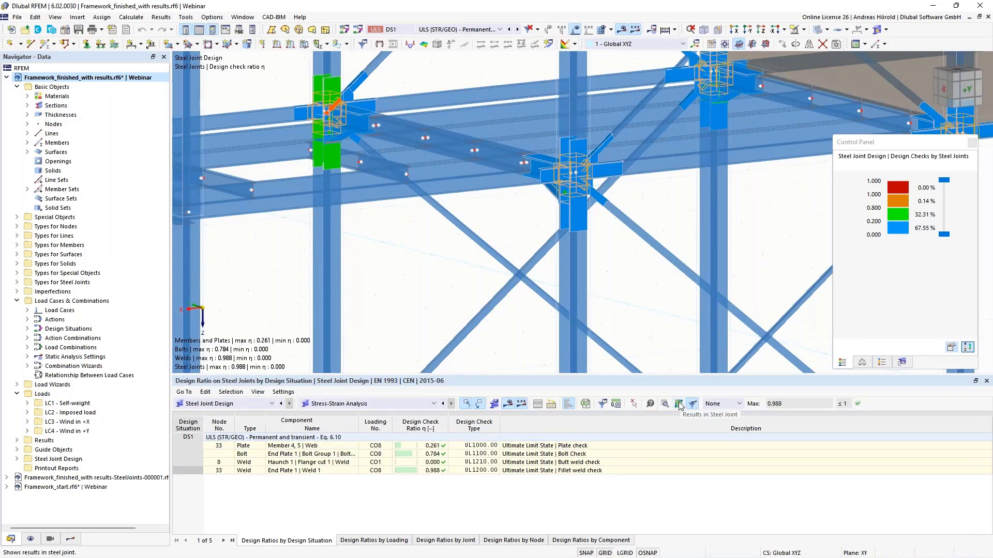
Step: Open the graphical results in the steel joint at node 33 and examine the equivalent plastic strains from several sides
left_click(679, 406)
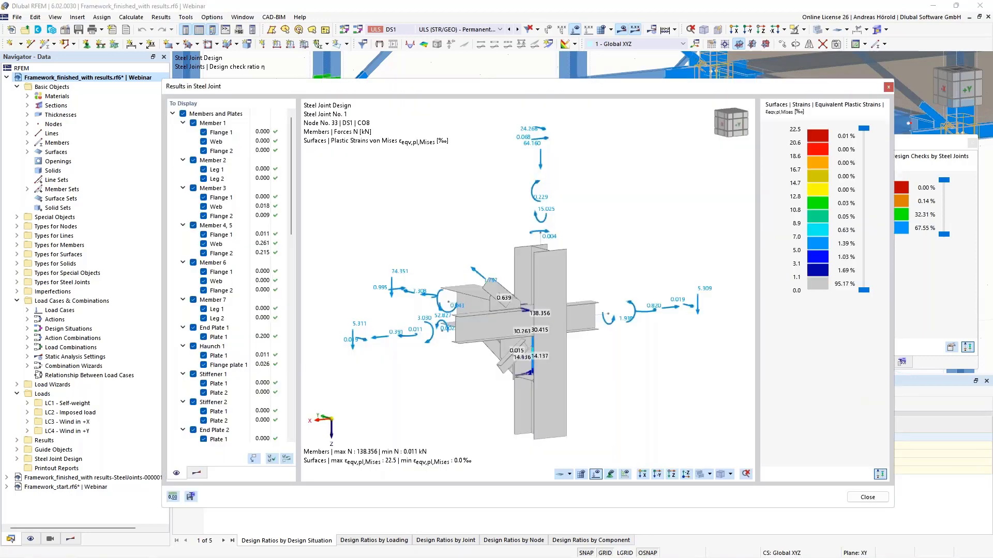
scroll(554, 334, "up", 4)
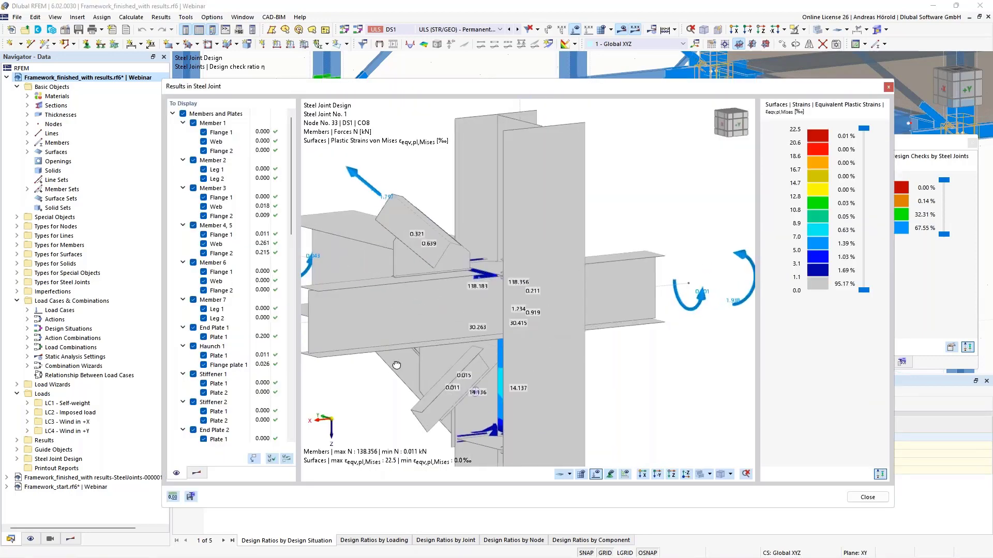
middle_click_drag(398, 365, 661, 365, "ctrl")
middle_click_drag(433, 367, 559, 369, "ctrl")
middle_click_drag(471, 371, 519, 368)
scroll(520, 305, "down", 4)
scroll(529, 290, "up", 2)
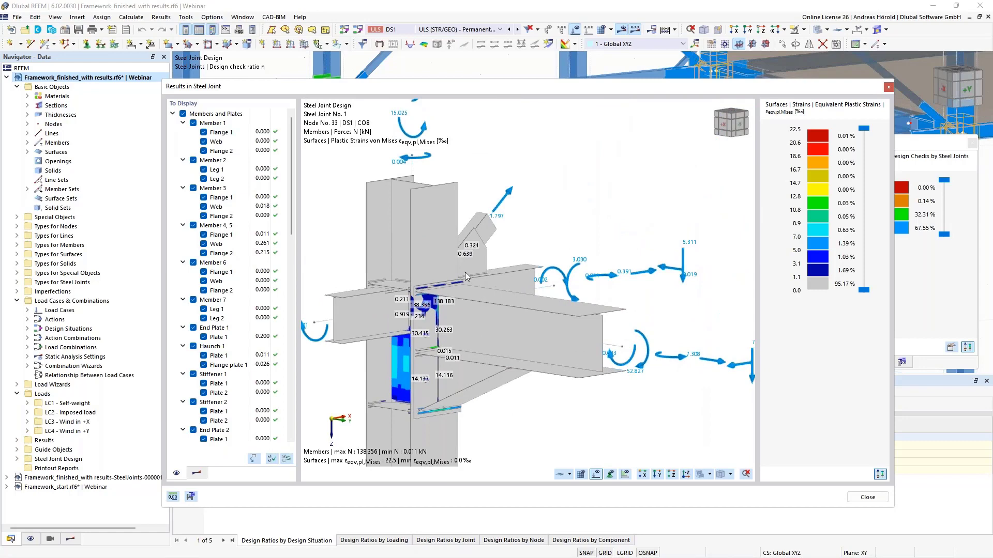
scroll(510, 364, "up", 1)
middle_click_drag(448, 342, 540, 280)
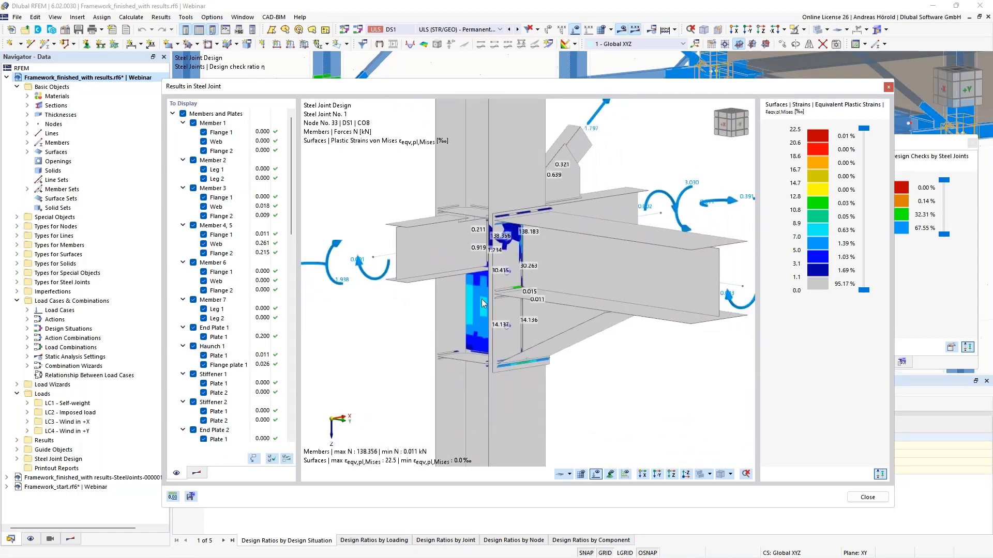
middle_click_drag(501, 349, 548, 328, "ctrl")
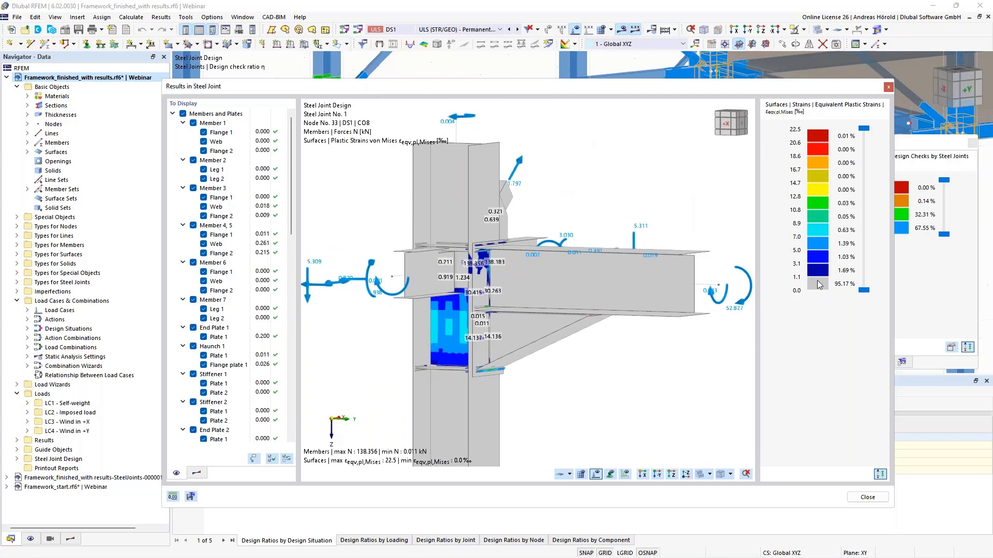
mouse_move(865, 290)
left_mouse_down()
mouse_move(862, 242)
mouse_move(863, 305)
left_mouse_up()
scroll(414, 314, "up", 2)
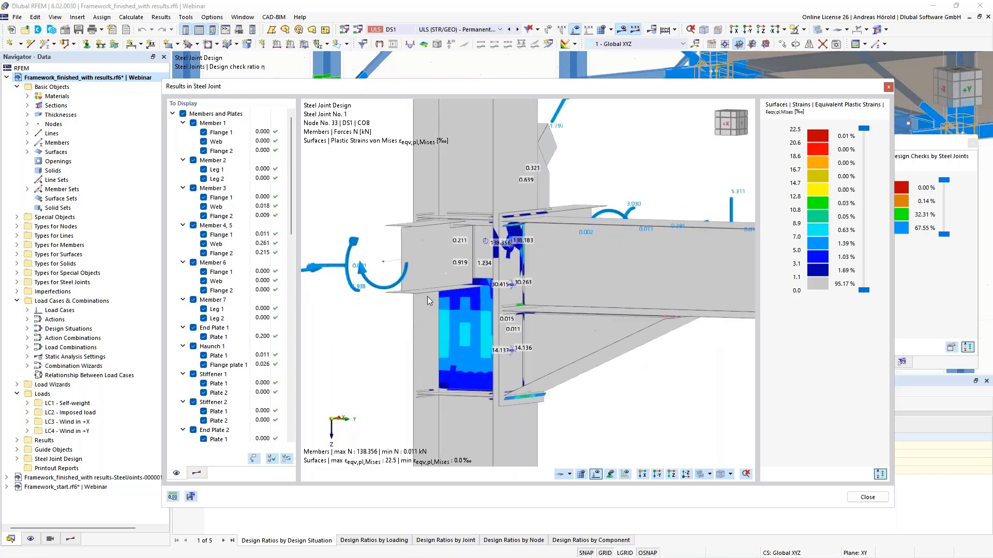
Step: Hide the joint's members and plates to examine the plastic strains in the welds, then show them again and close the joint results
left_click(183, 114)
left_click(183, 114)
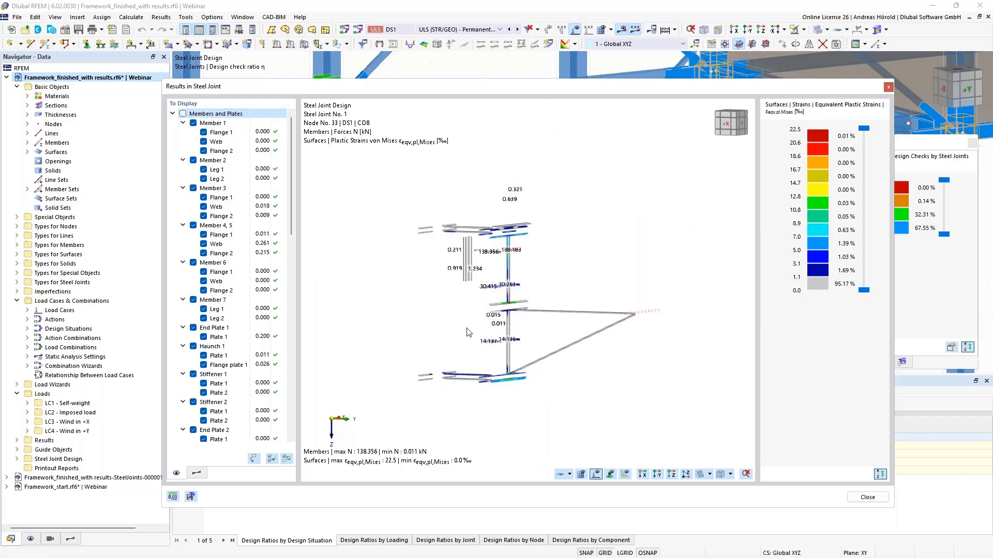
scroll(472, 345, "up", 3)
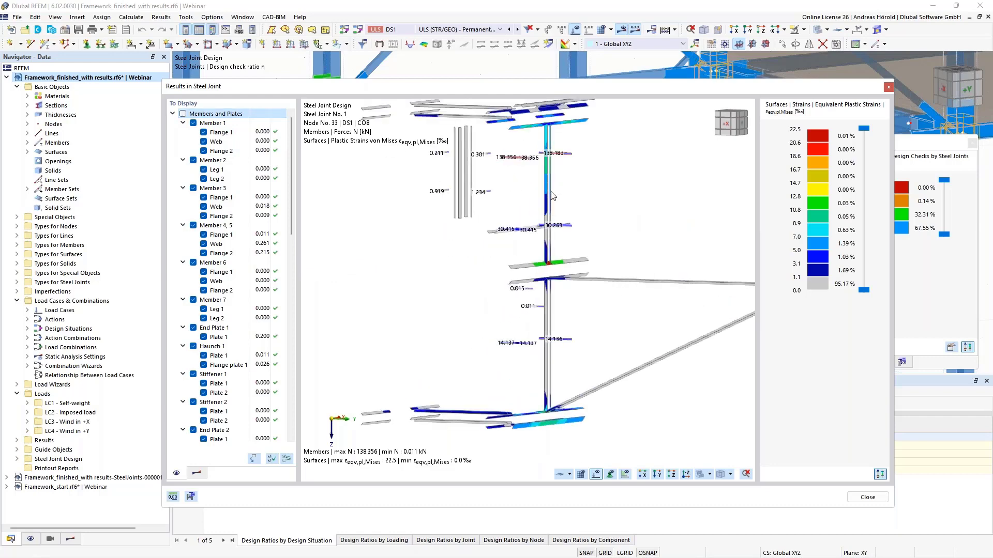
scroll(548, 235, "down", 2)
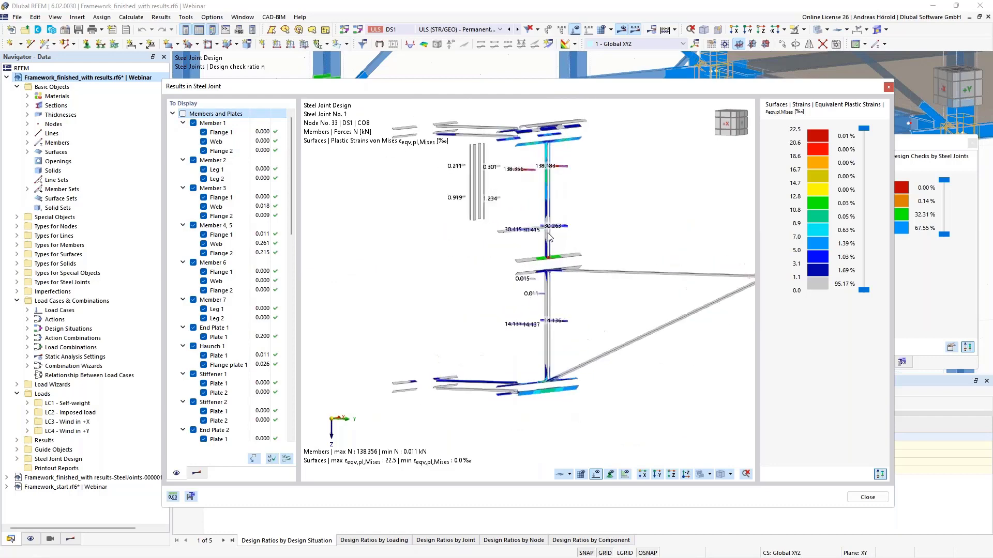
scroll(549, 237, "up", 4)
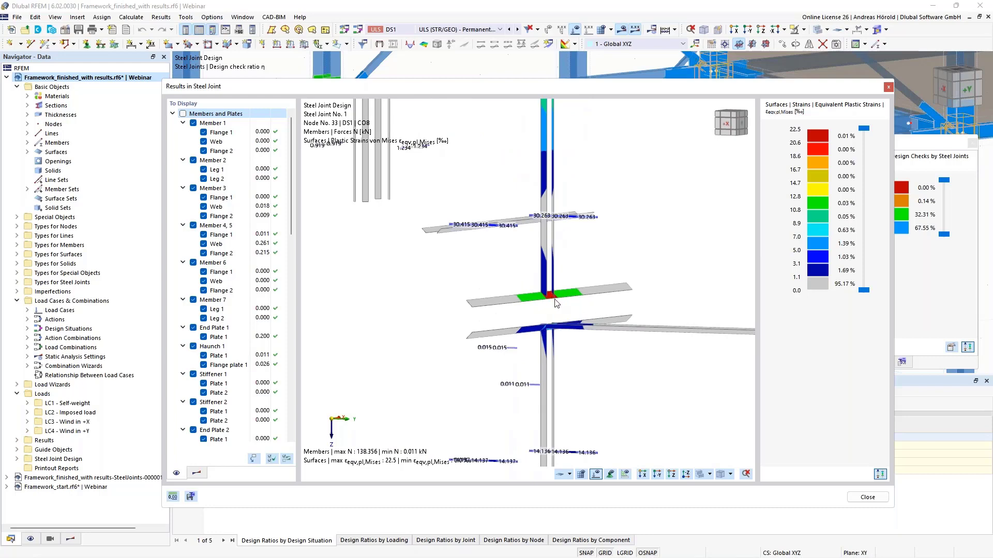
scroll(555, 286, "down", 4)
scroll(556, 290, "down", 2)
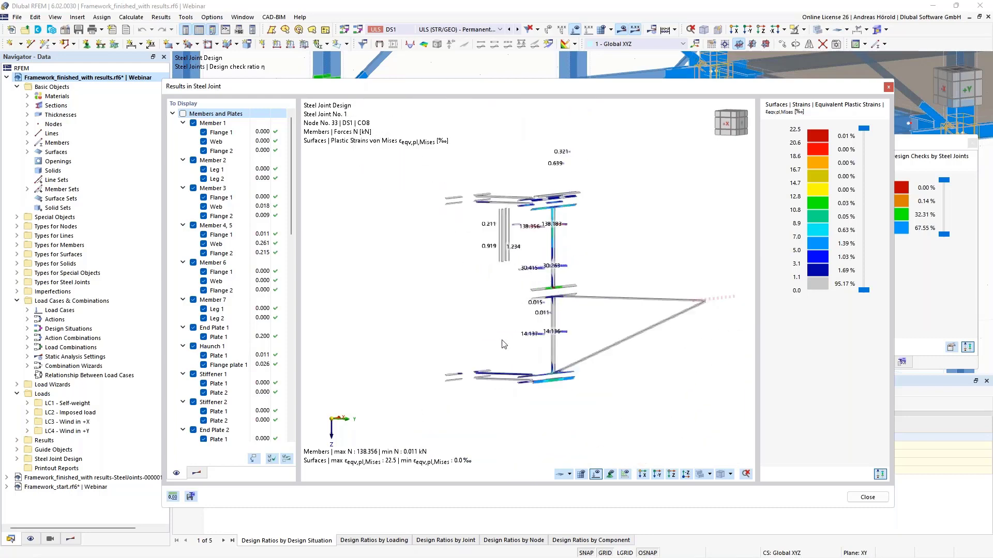
left_click(182, 114)
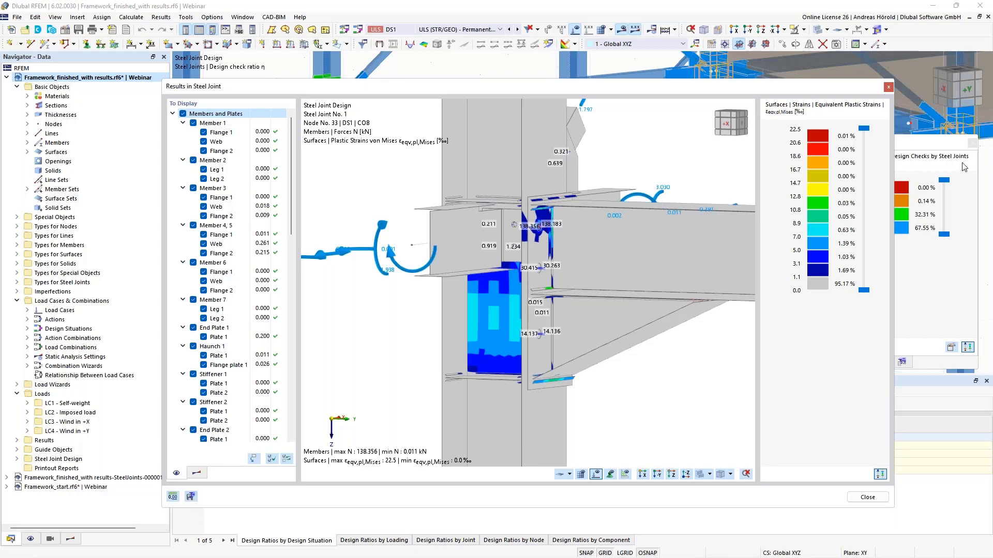
left_click(887, 88)
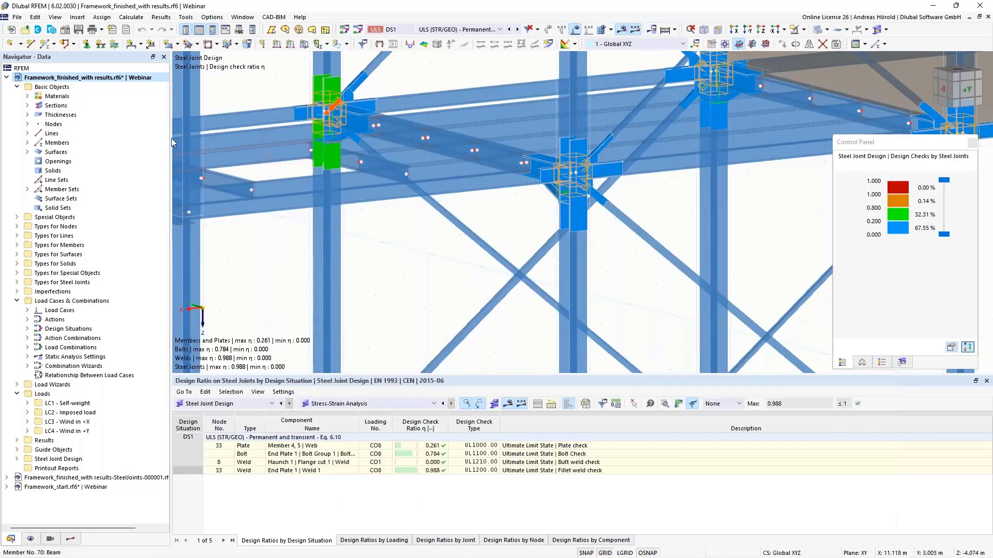
Step: Switch to the Framework_finished_with results-SteelJoints-000001 model and enlarge its model view
left_click(6, 77)
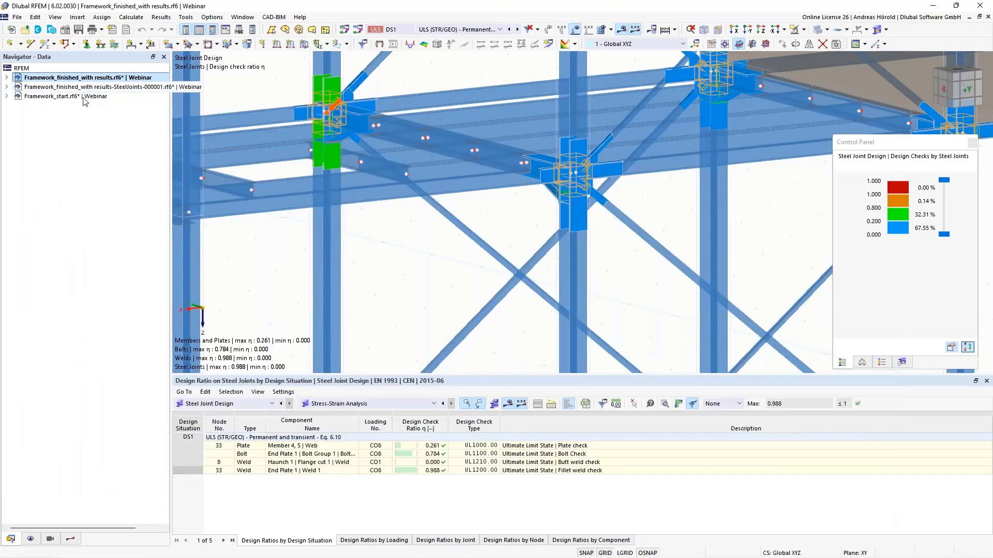
left_click(89, 87)
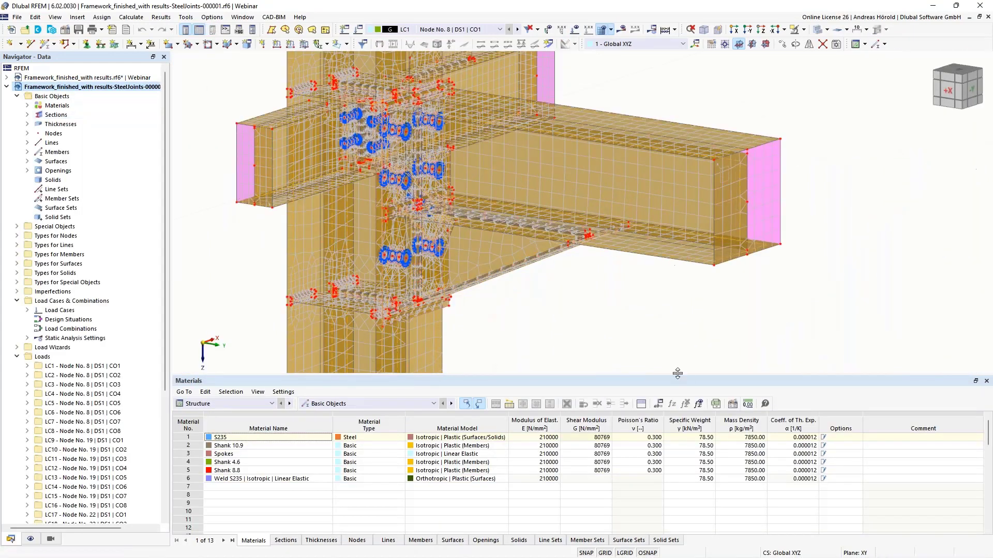
left_click_drag(676, 376, 677, 449)
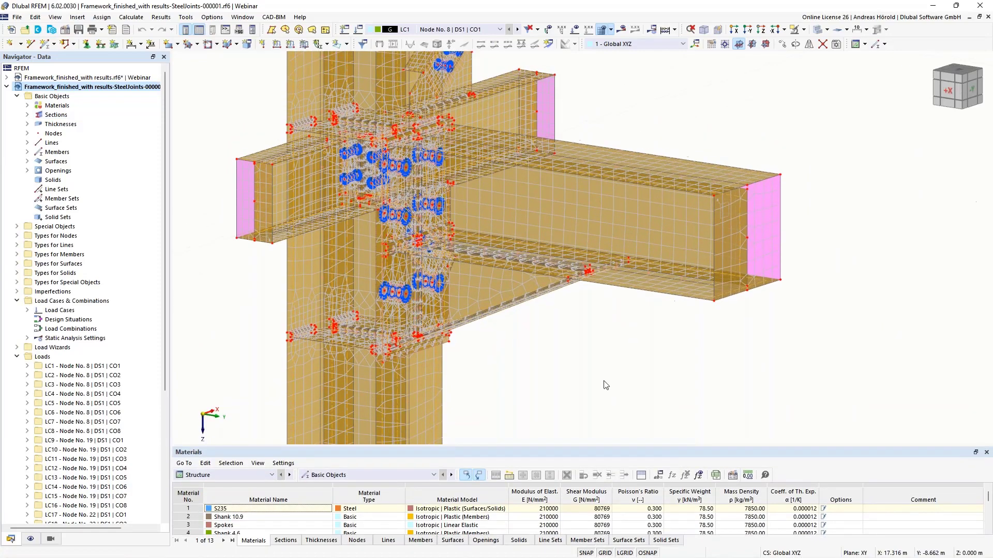
Step: Examine the joint submodel's meshed surfaces, cut member ends and the nodal support at the column base
middle_click_drag(640, 380, 729, 320)
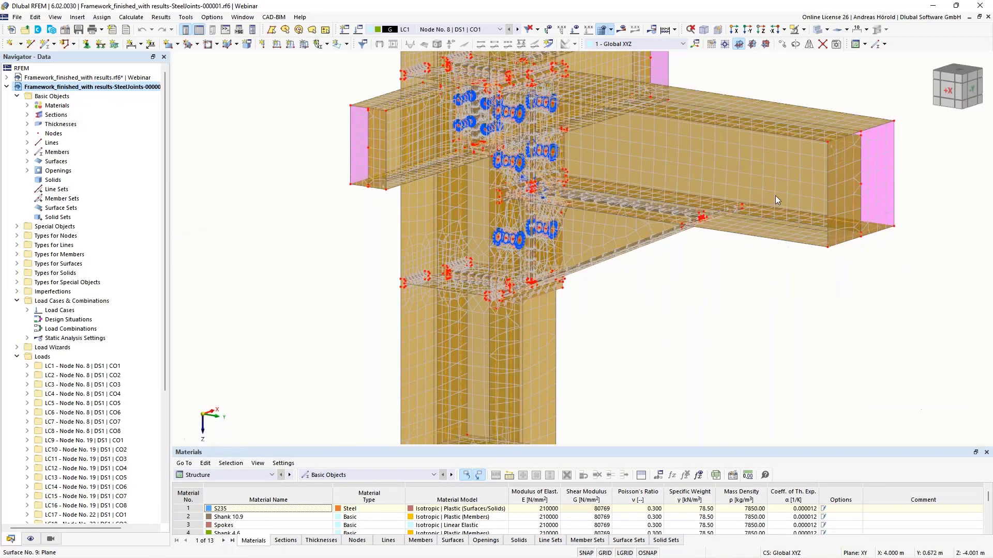
middle_click_drag(827, 338, 744, 243)
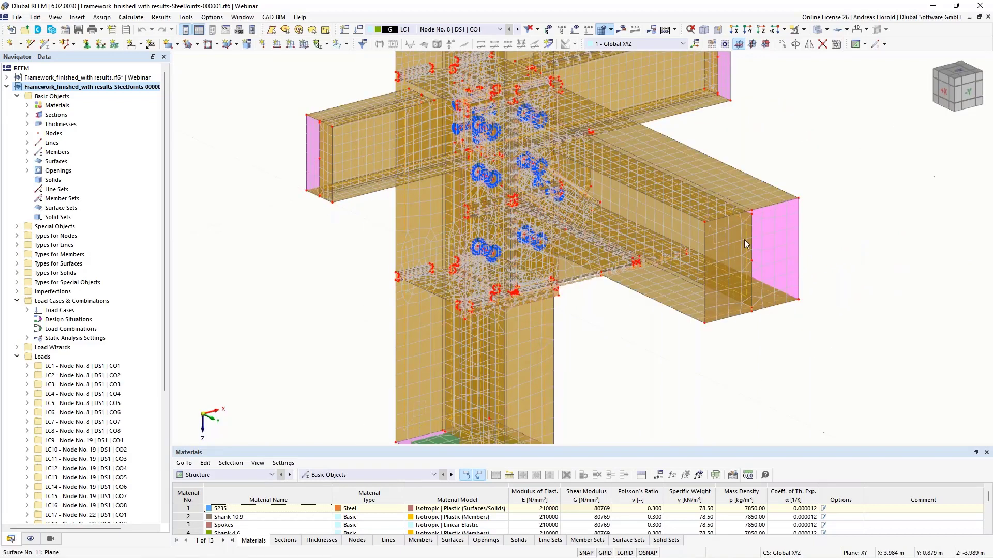
scroll(665, 293, "down", 5)
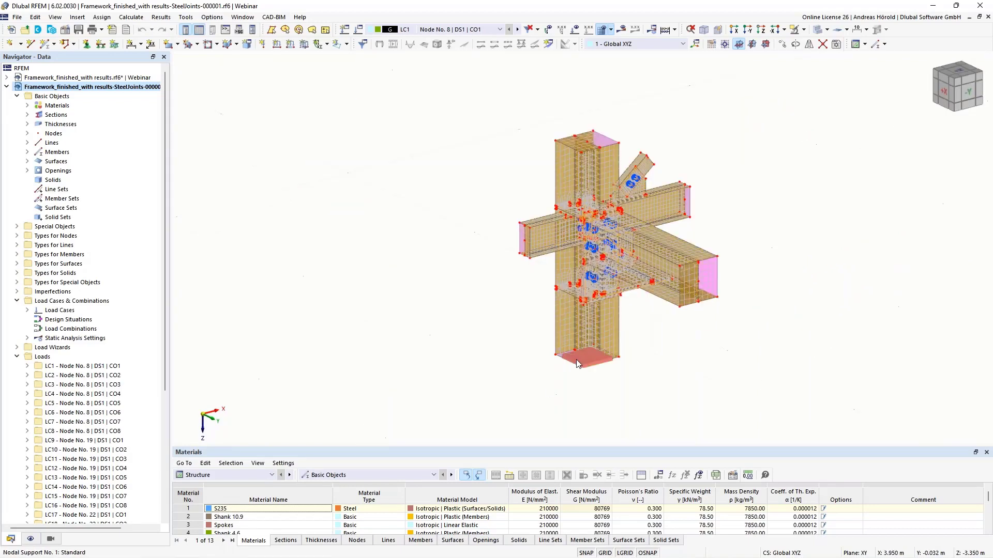
scroll(576, 359, "up", 5)
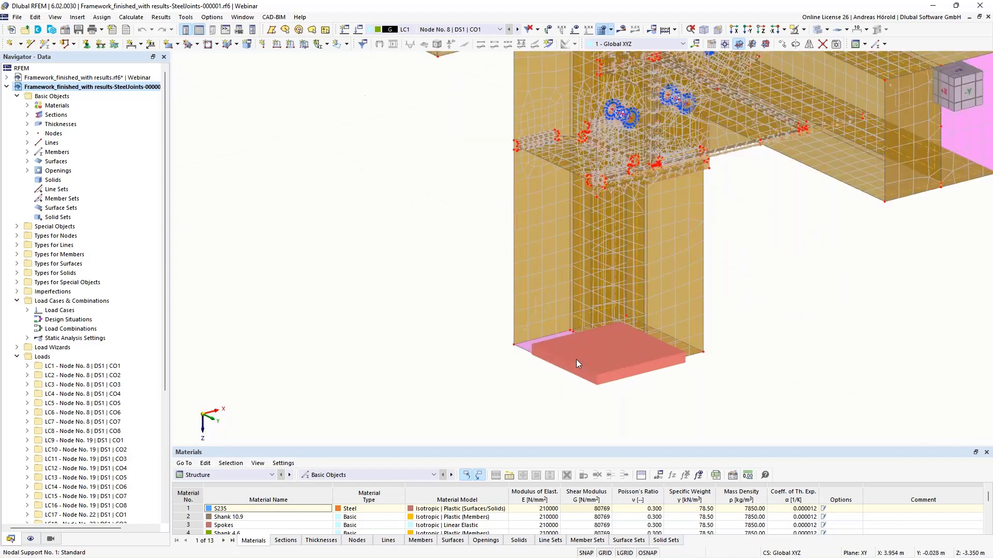
scroll(538, 382, "down", 4)
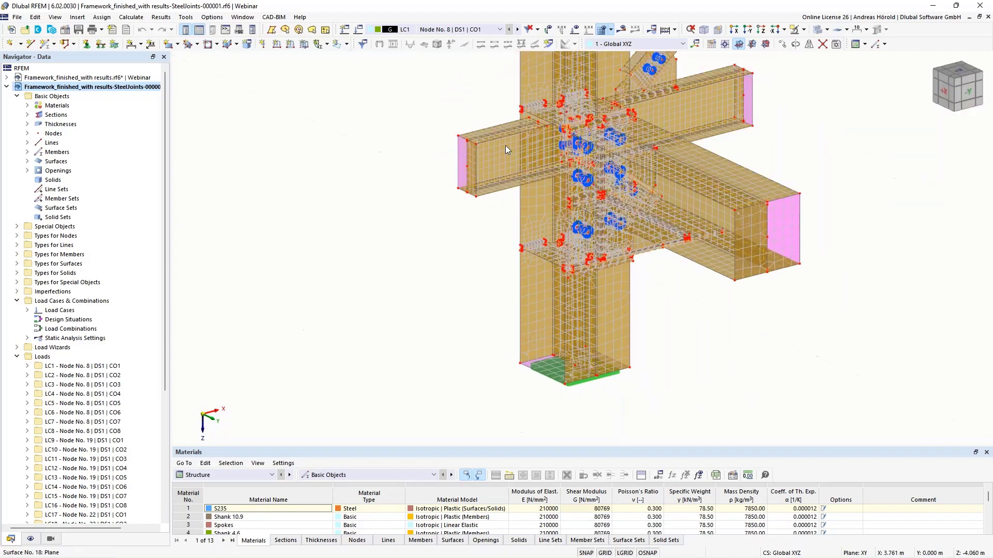
scroll(488, 165, "up", 1)
scroll(489, 165, "up", 2)
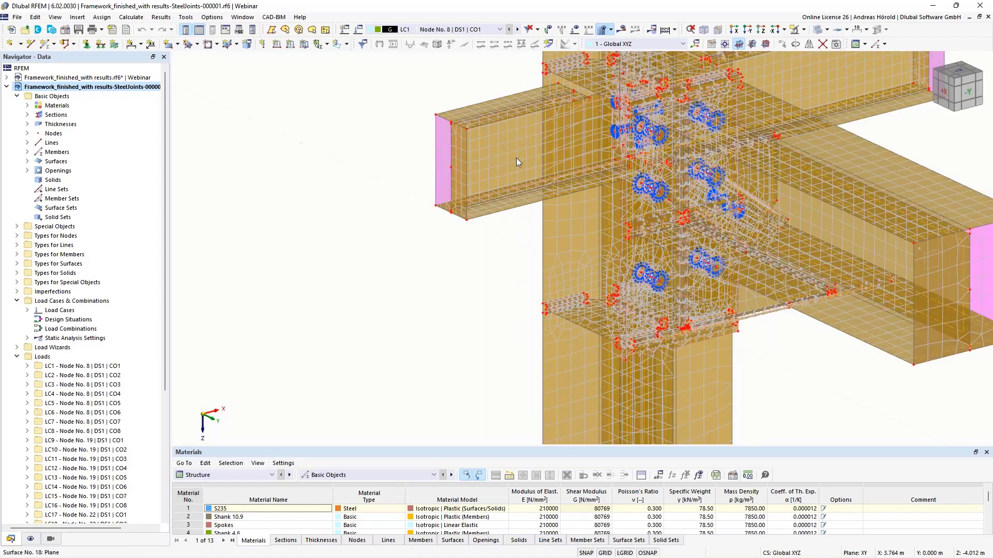
Step: Examine how the stiffener welds are modelled at the column flange and view the bolts within the joint submodel
middle_click_drag(515, 158, 515, 210)
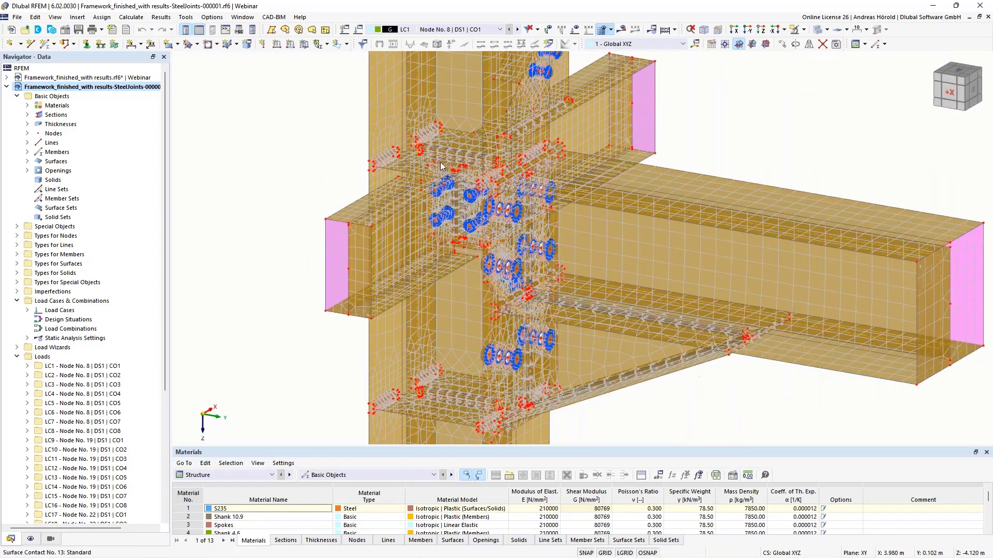
scroll(383, 159, "up", 3)
scroll(382, 159, "up", 5)
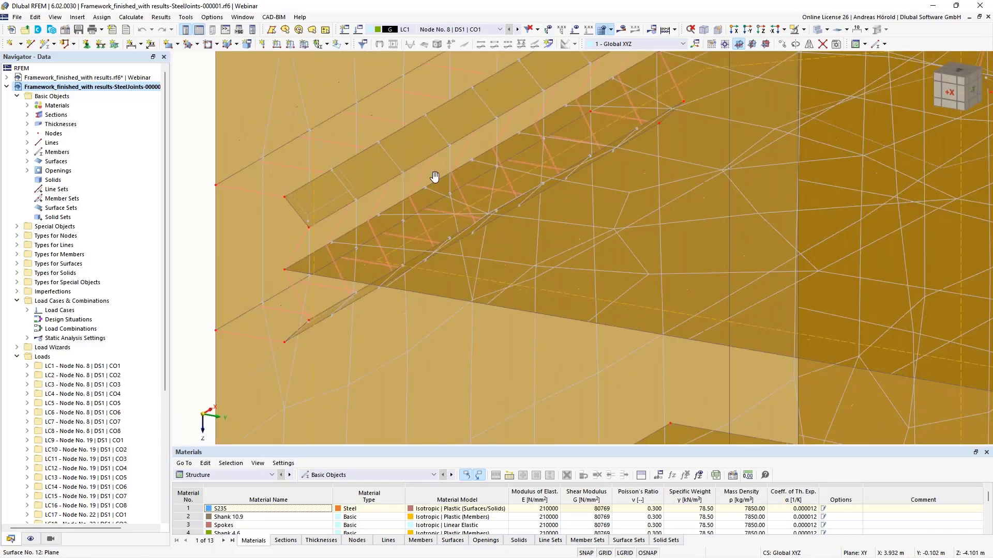
mouse_move(437, 205)
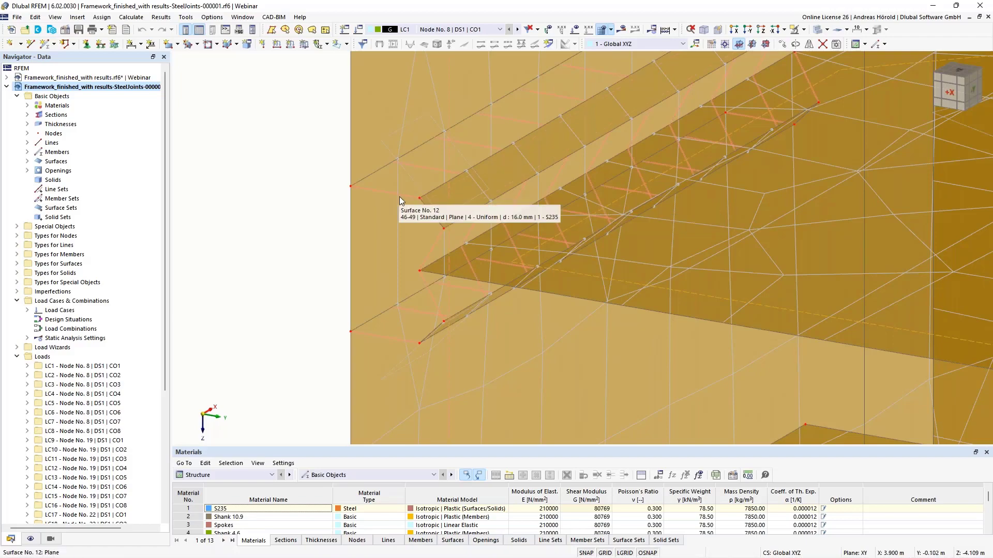
scroll(401, 198, "down", 4)
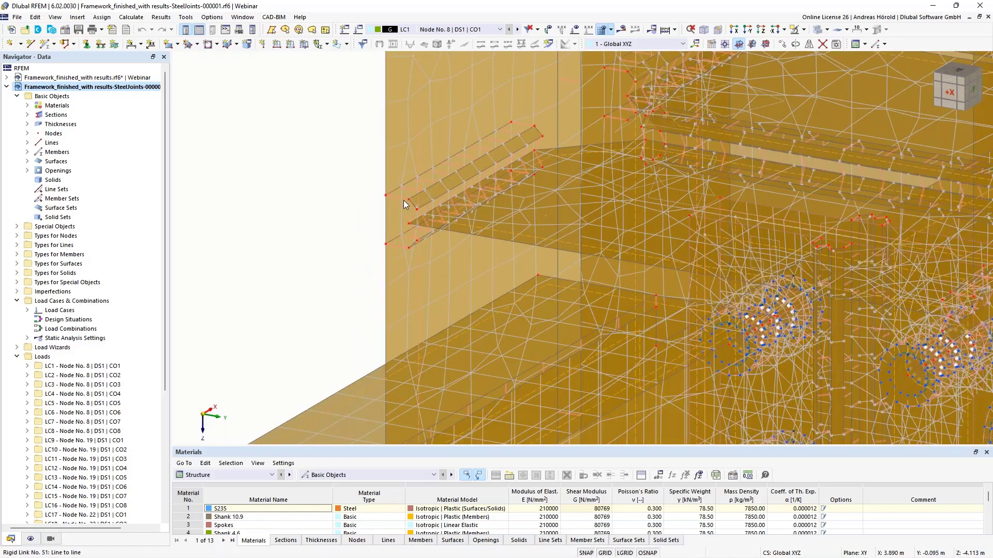
scroll(403, 200, "down", 5)
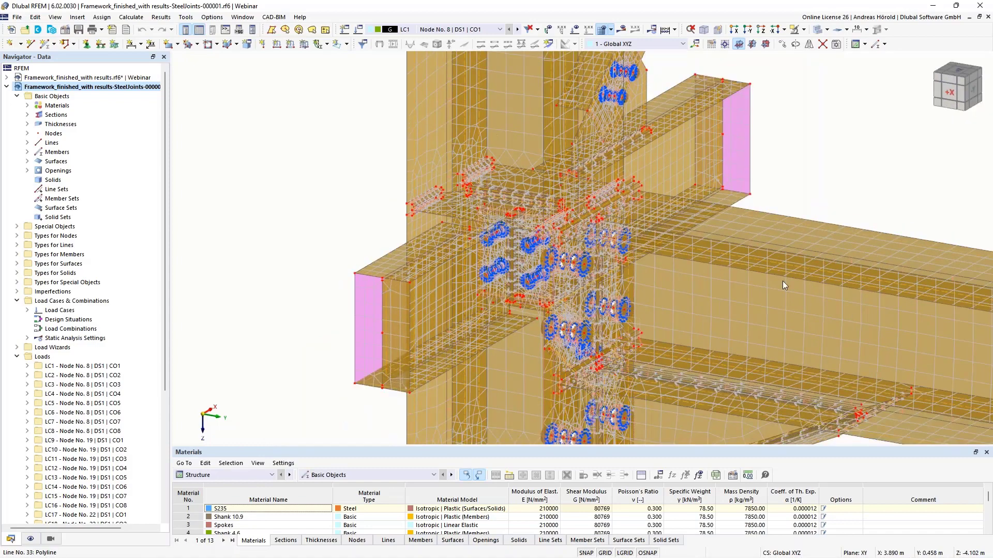
middle_click_drag(812, 295, 641, 296, "ctrl")
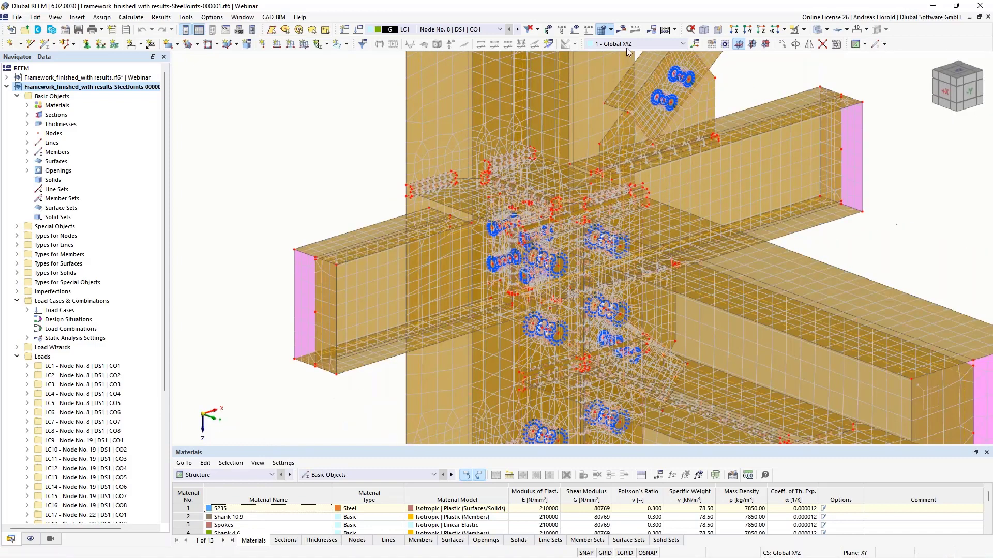
Step: Display the equivalent von Mises stresses on the joint submodel's surfaces and examine their distribution across the column and connected beams
left_click(621, 29)
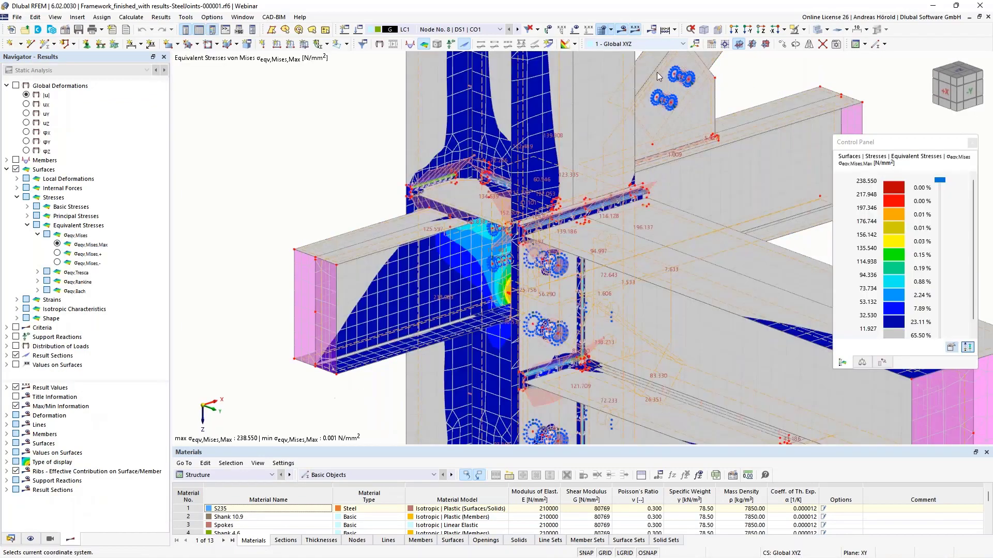
scroll(659, 211, "down", 3)
middle_click_drag(656, 212, 509, 187)
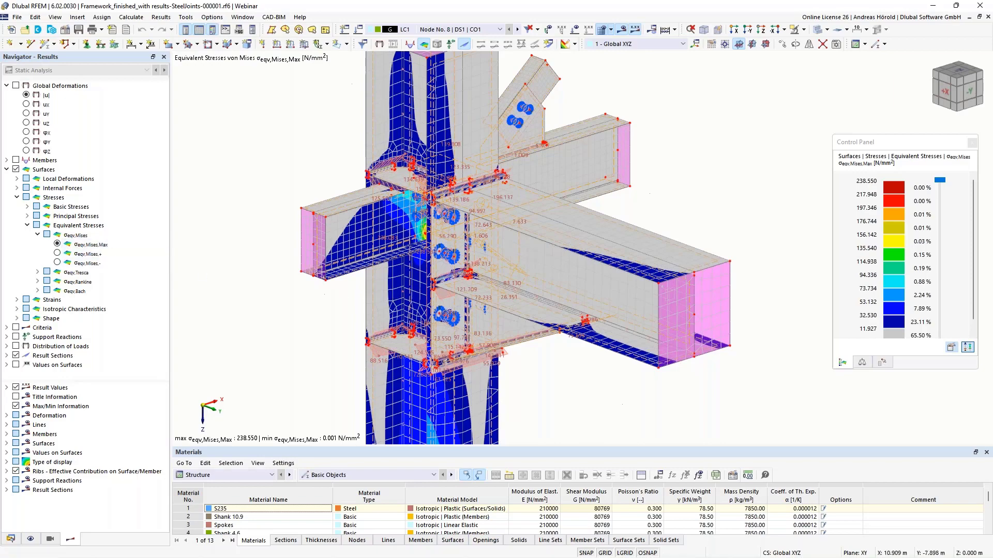
middle_click_drag(330, 305, 281, 358, "ctrl")
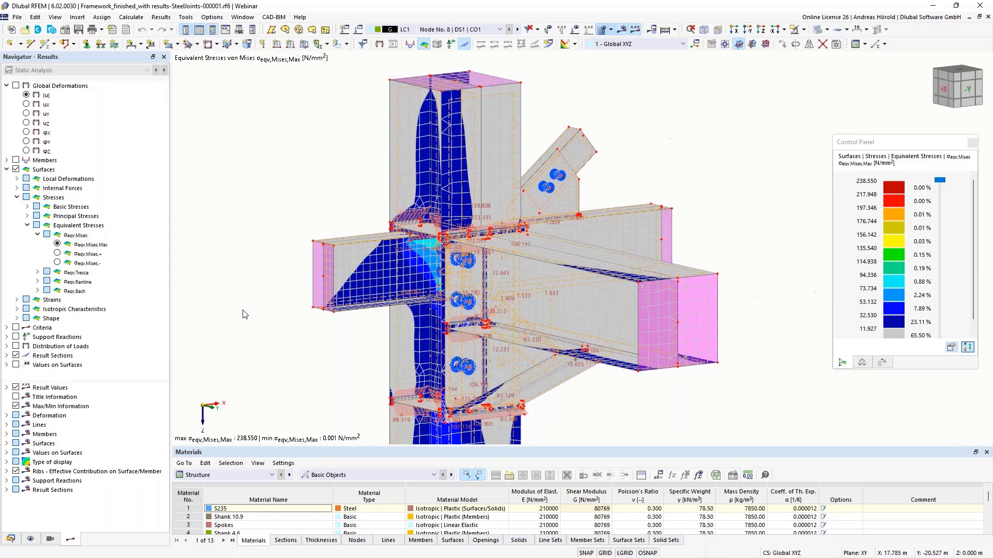
middle_click_drag(257, 298, 315, 257)
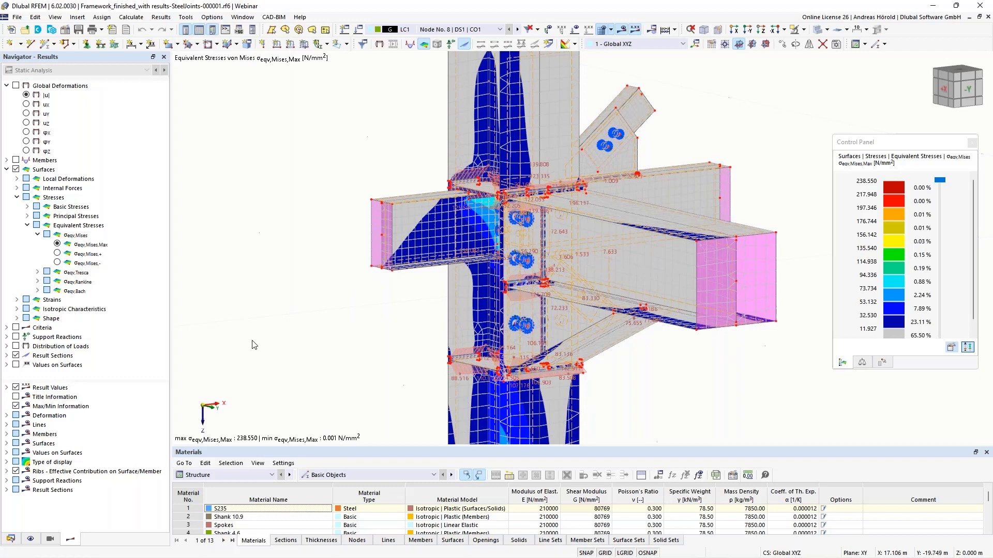
Step: Switch to the other RFEM window containing the tiled steel joint example models
mouse_move(141, 554)
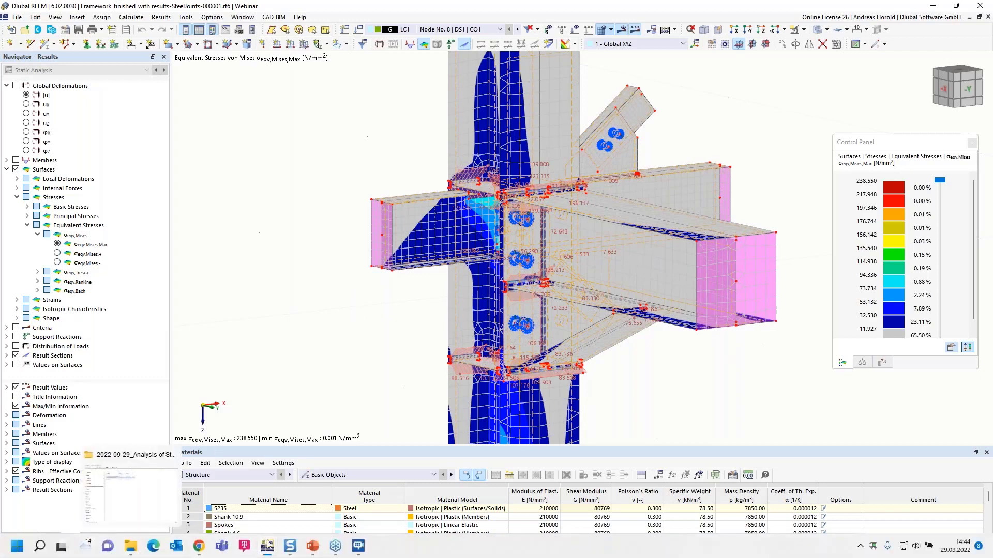
mouse_move(268, 547)
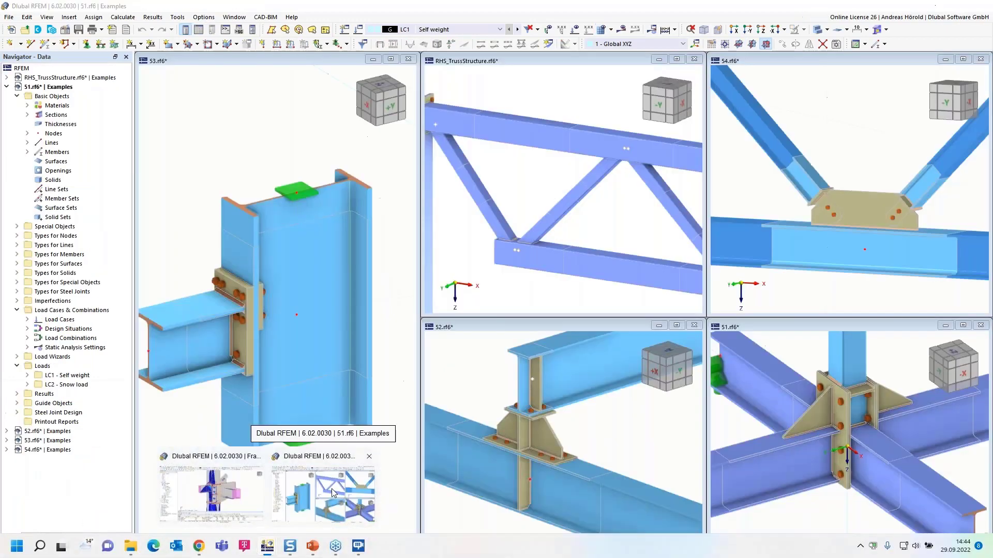
left_click(331, 488)
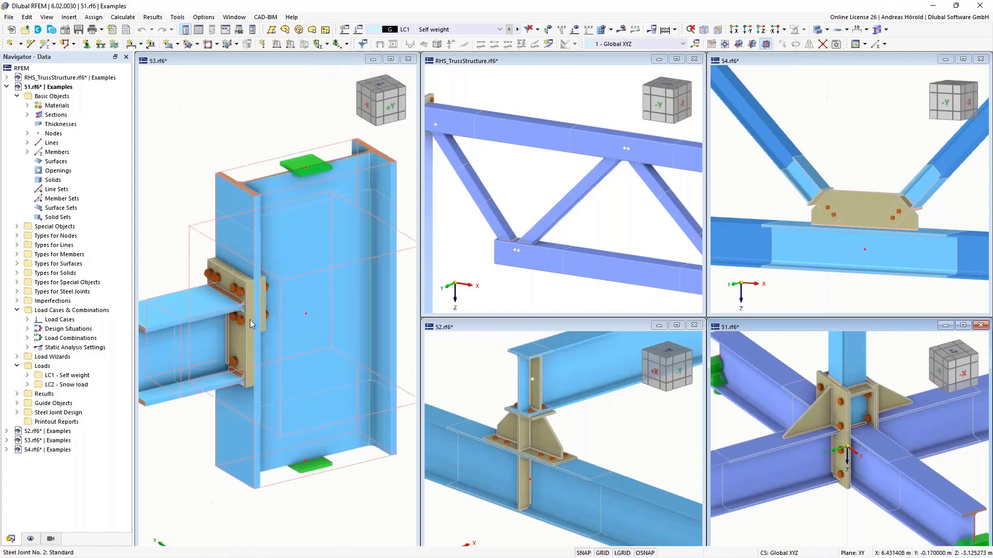
Step: Examine the bolted end-plate connection between the beam and column in the 53.rf6 model
scroll(250, 320, "up", 5)
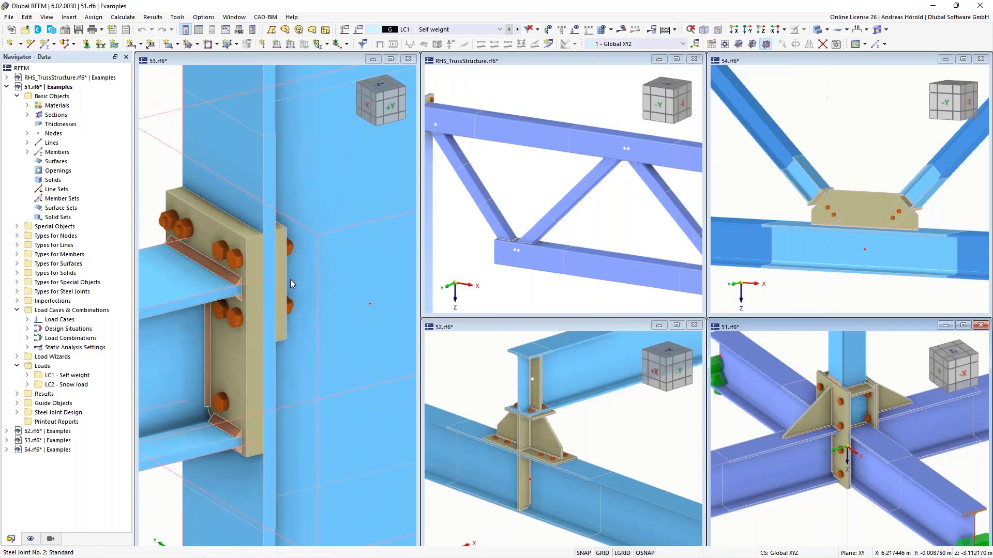
right_click(257, 283)
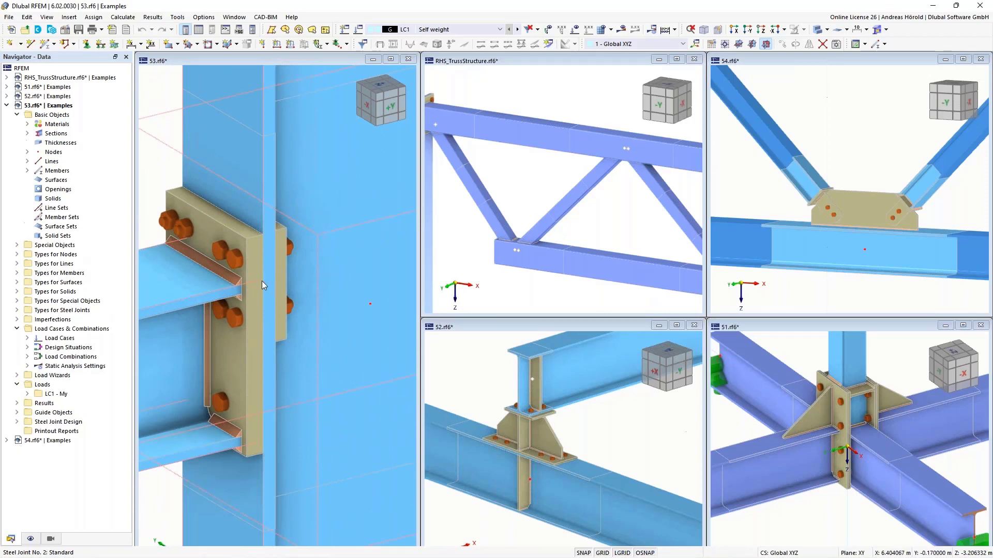
left_click(166, 110)
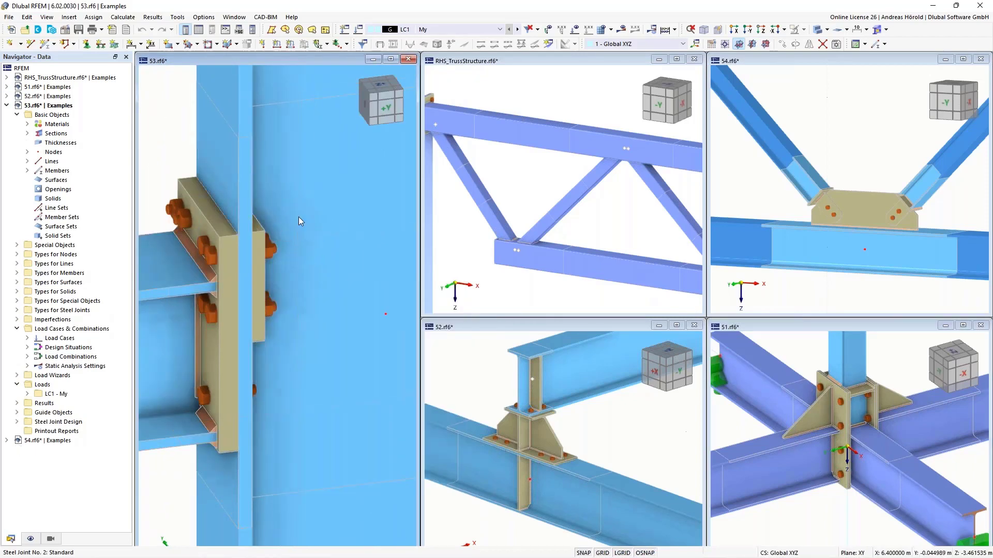
middle_click_drag(314, 288, 357, 268, "ctrl")
right_click(357, 268)
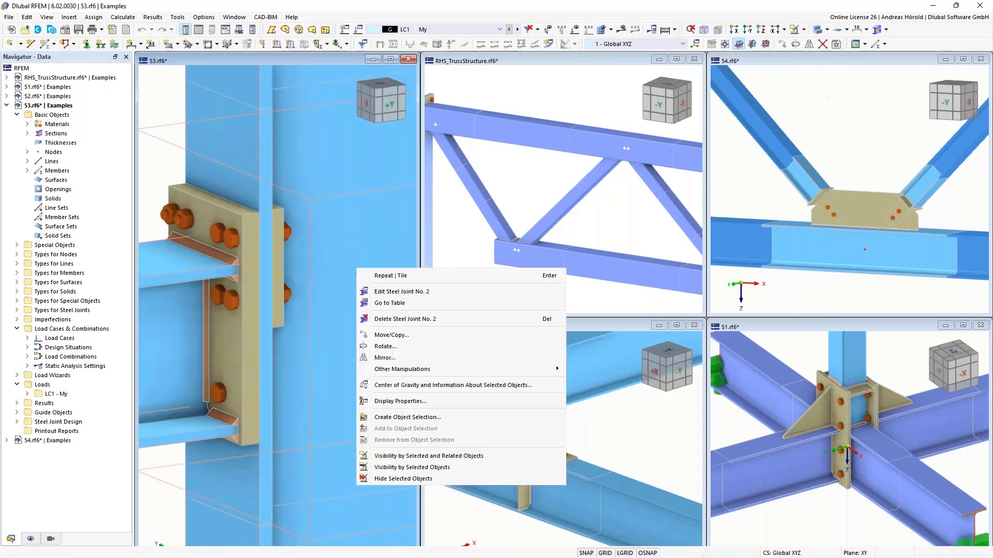
left_click(316, 229)
scroll(314, 227, "up", 1)
scroll(315, 227, "down", 2)
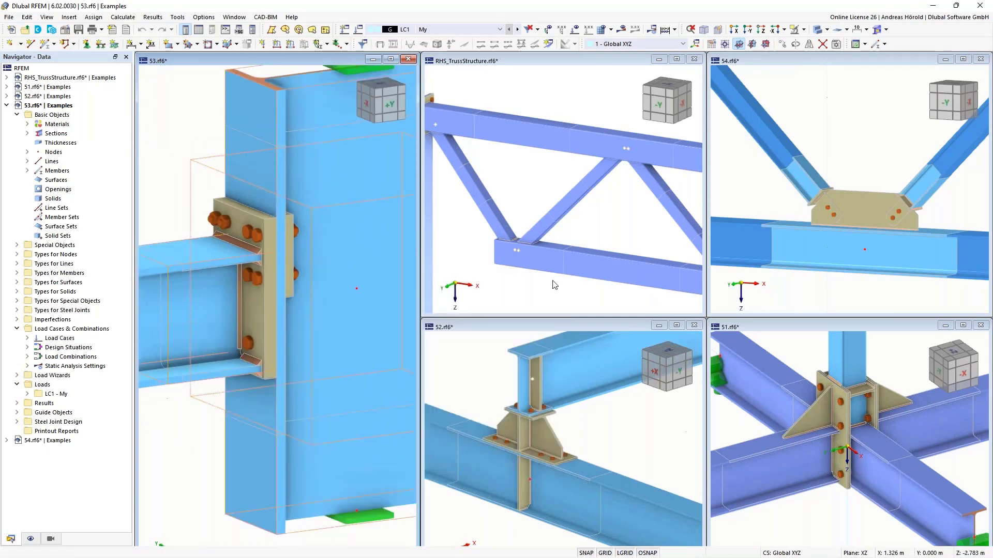
Step: Examine the welds connecting the two hollow-section diagonals to the lower chord's end in the RHS_TrussStructure.rf6 model
scroll(521, 232, "up", 3)
scroll(521, 232, "up", 2)
left_click(526, 211)
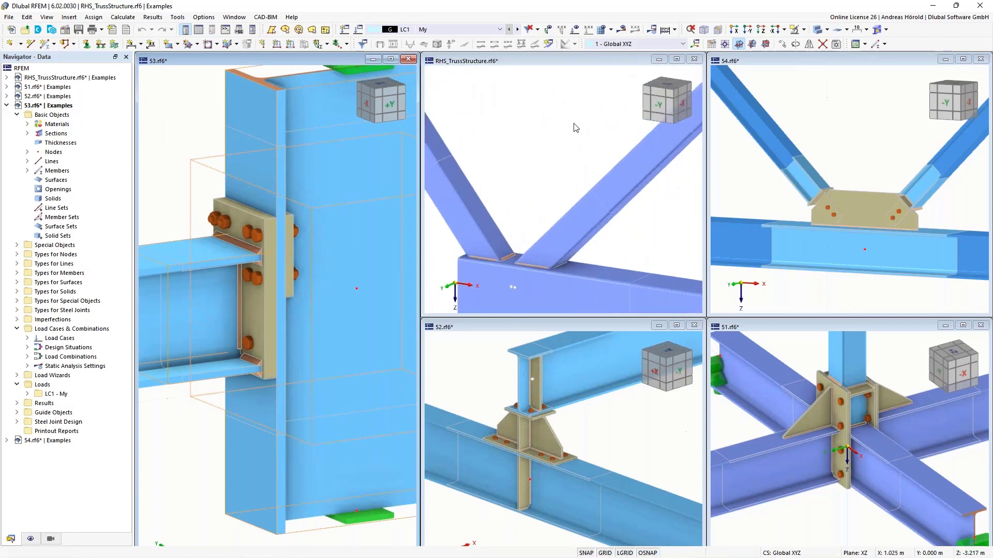
middle_click_drag(476, 305, 509, 213)
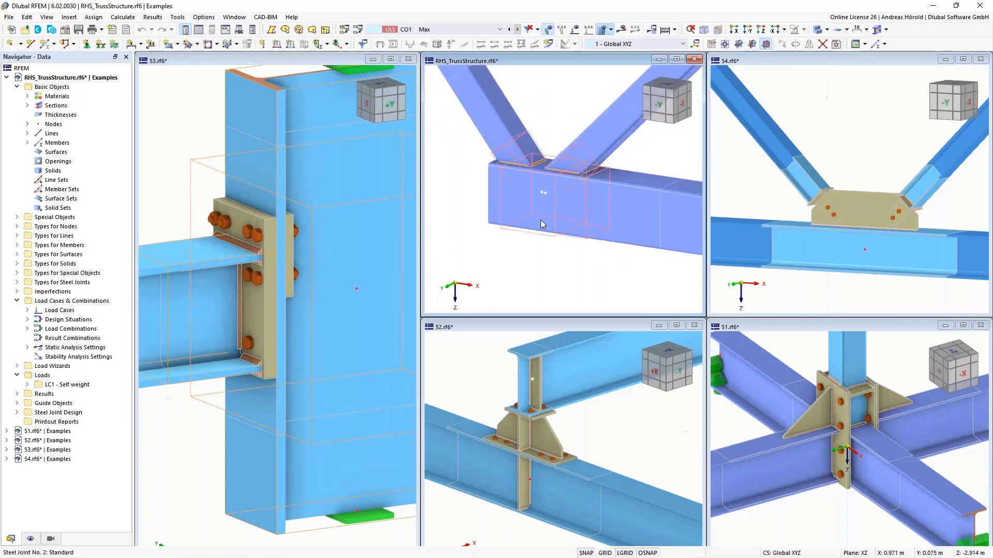
scroll(551, 173, "up", 3)
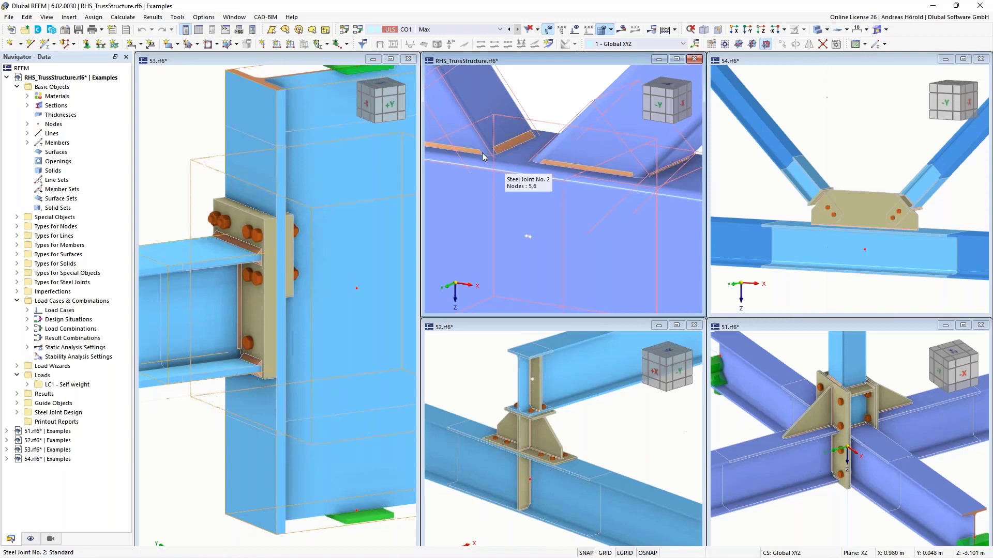
scroll(495, 159, "down", 2)
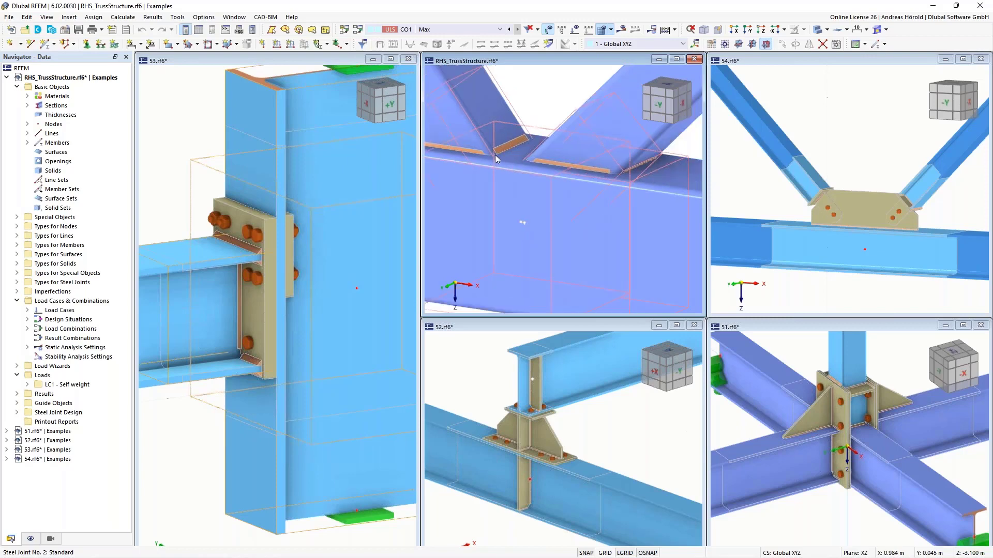
middle_click_drag(495, 154, 567, 206)
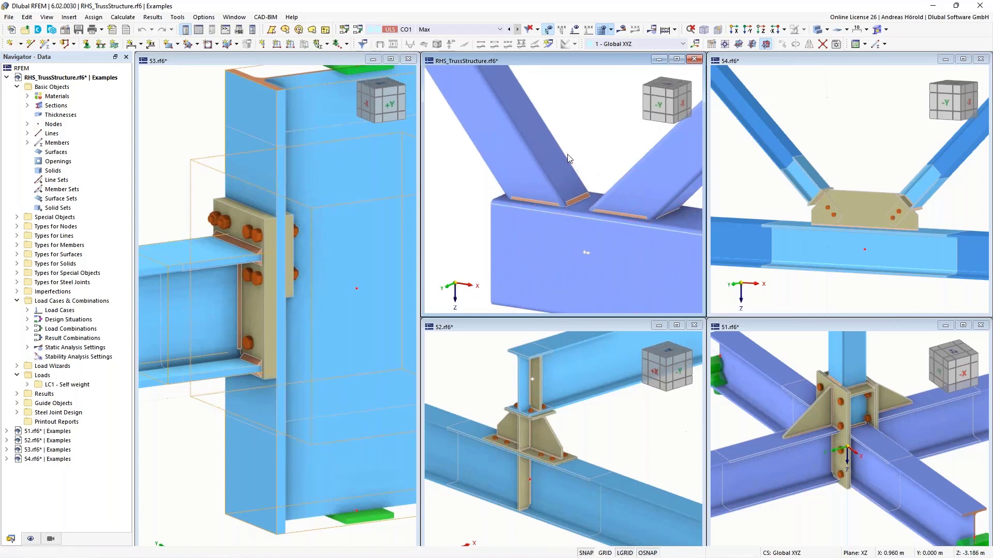
scroll(568, 158, "down", 1)
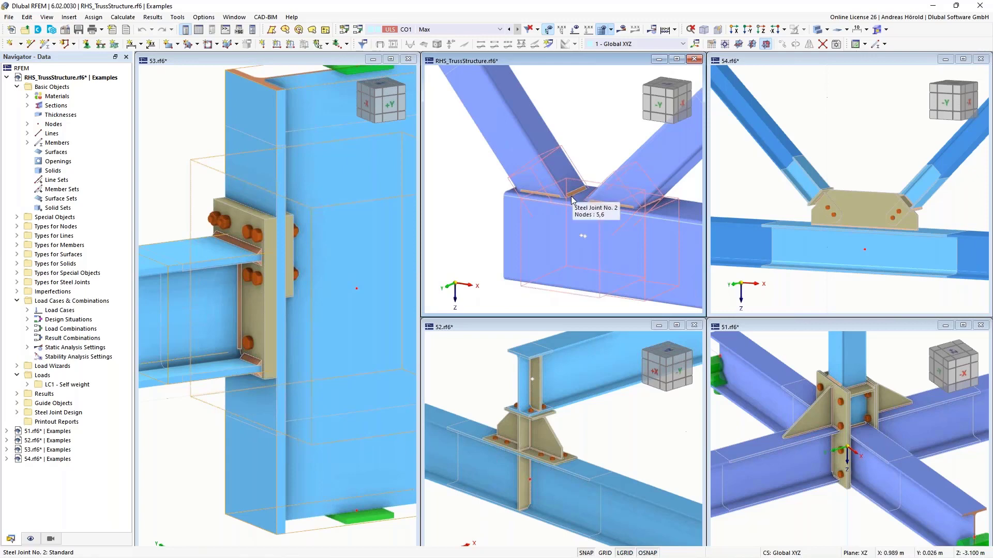
scroll(572, 199, "down", 3)
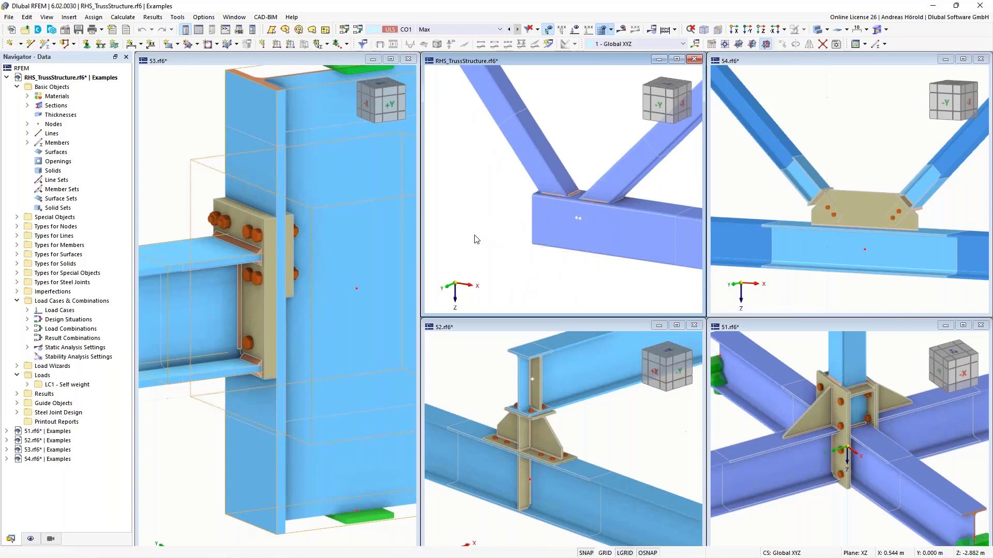
scroll(476, 238, "up", 2)
middle_click_drag(512, 213, 443, 222)
scroll(512, 210, "up", 4)
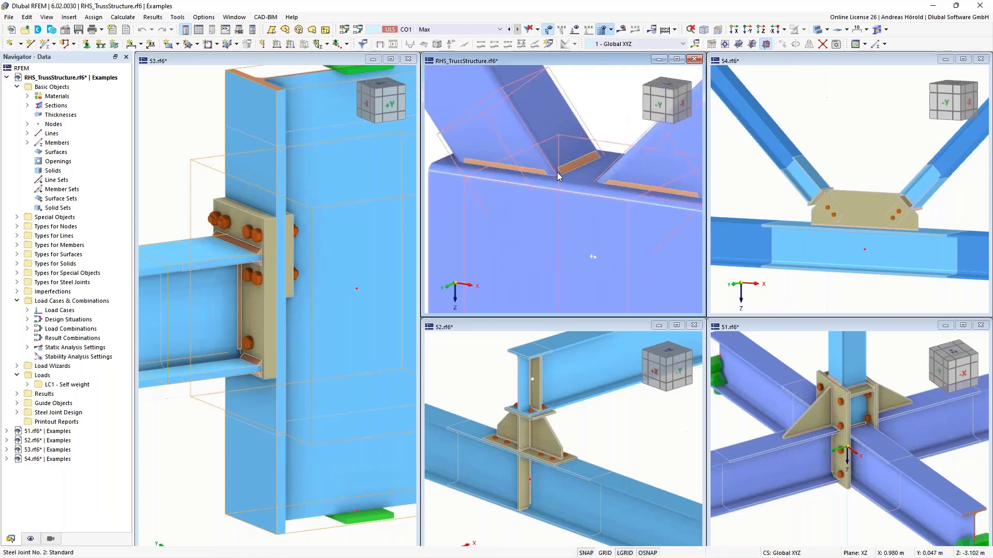
scroll(542, 215, "down", 5)
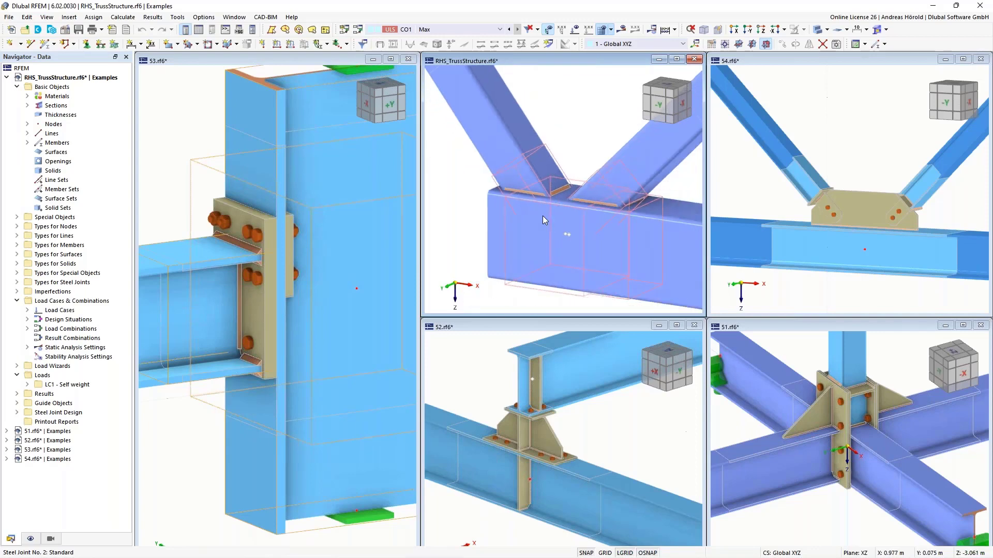
Step: Examine the bolted end-plate connection of the truss's upper chord to the column and view the joints along the truss
scroll(542, 216, "down", 2)
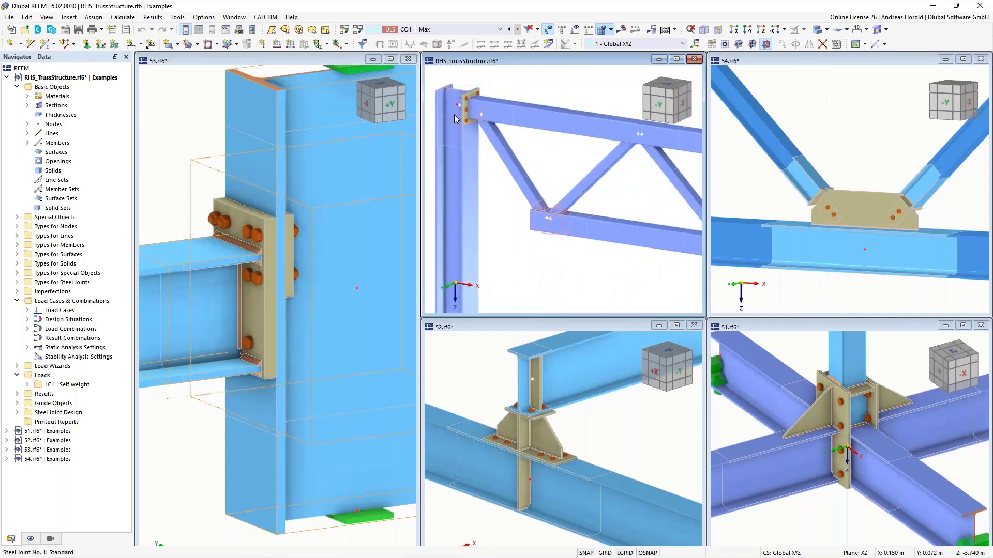
scroll(454, 113, "up", 6)
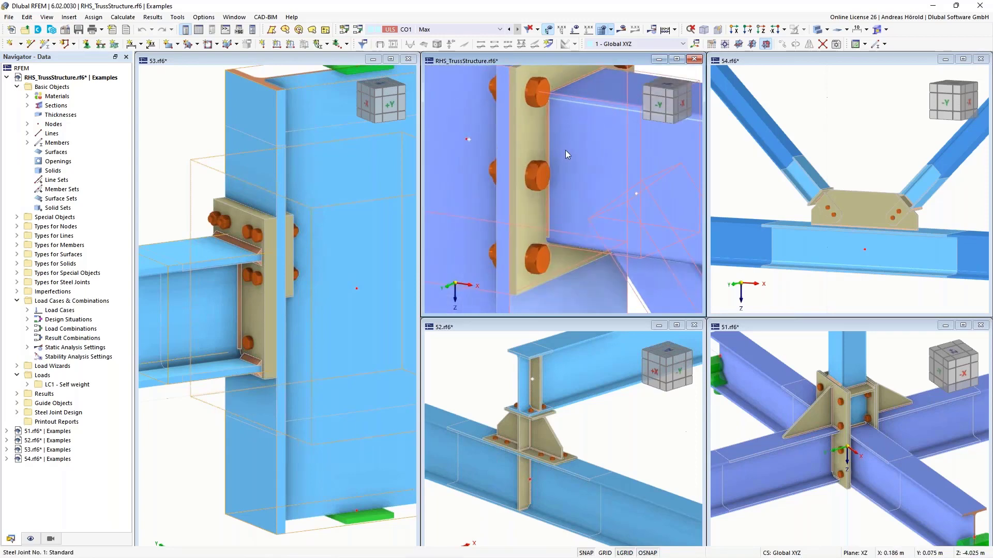
scroll(565, 149, "down", 5)
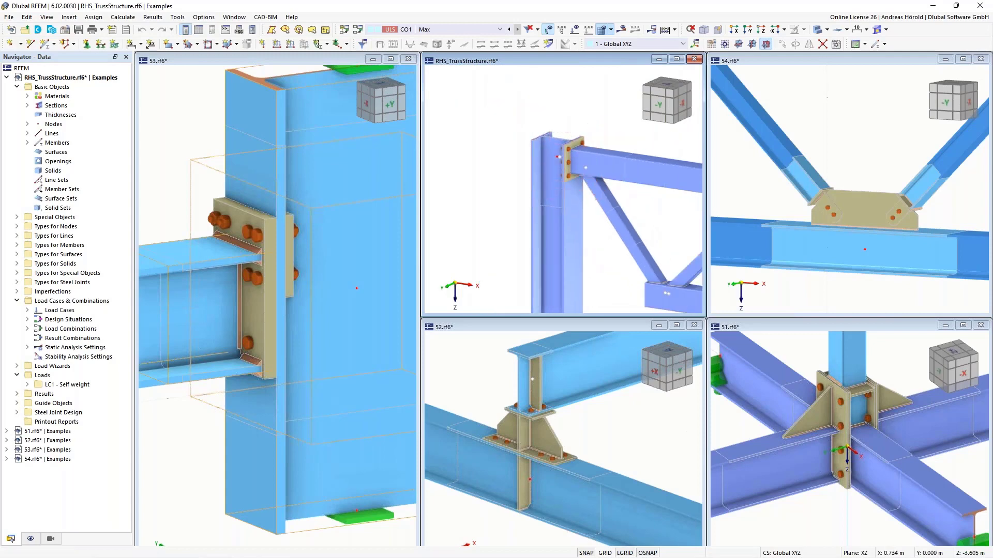
middle_click_drag(658, 224, 517, 164)
scroll(517, 164, "down", 4)
middle_click_drag(583, 189, 517, 180)
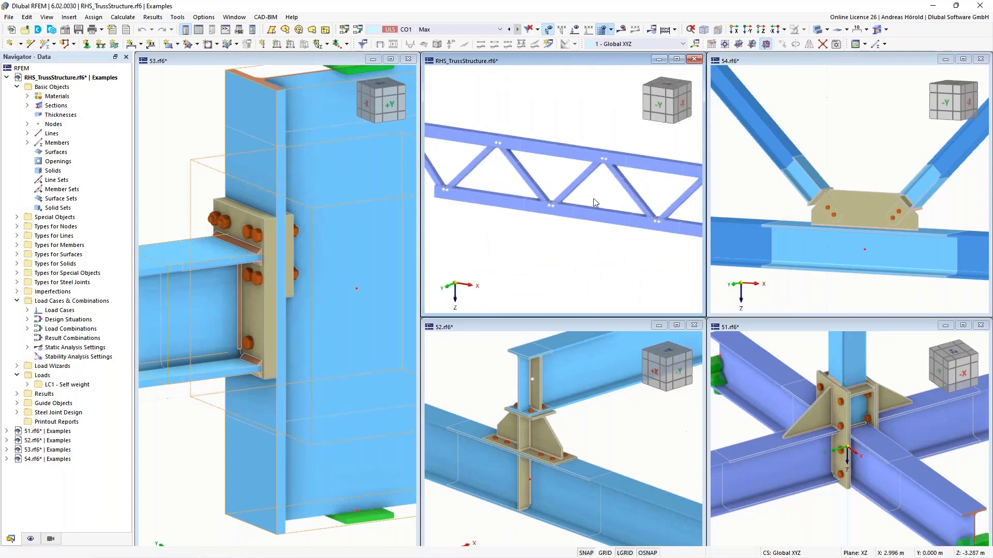
Step: Examine the bolted gusset plate joints connecting the diagonals to the lower and upper chords in the 54.rf6 model
scroll(873, 194, "down", 1)
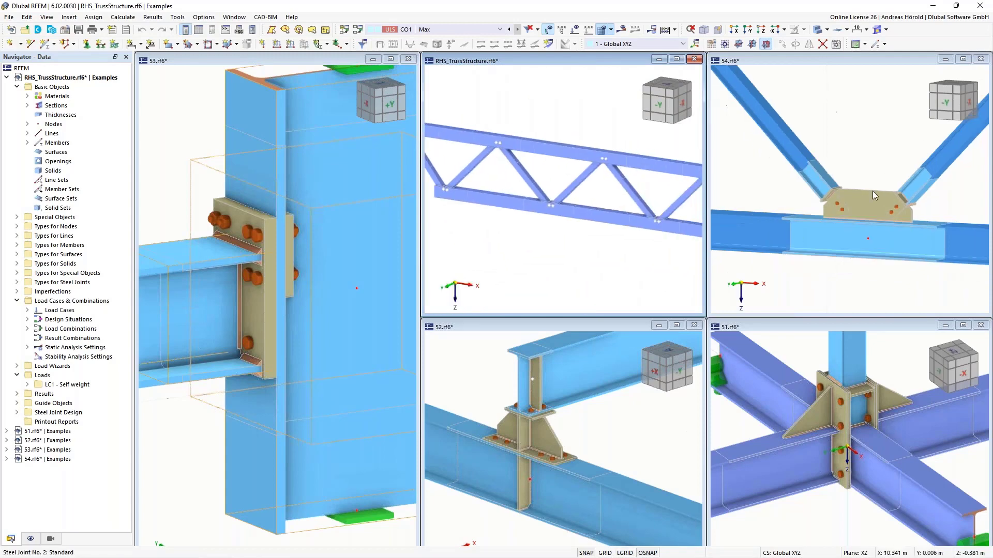
scroll(875, 183, "up", 2)
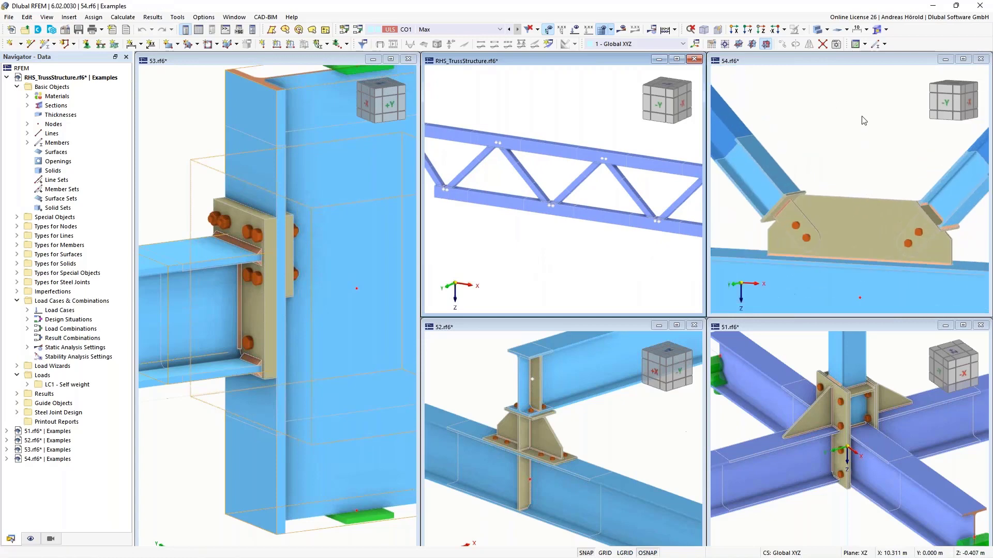
middle_click_drag(808, 230, 811, 163)
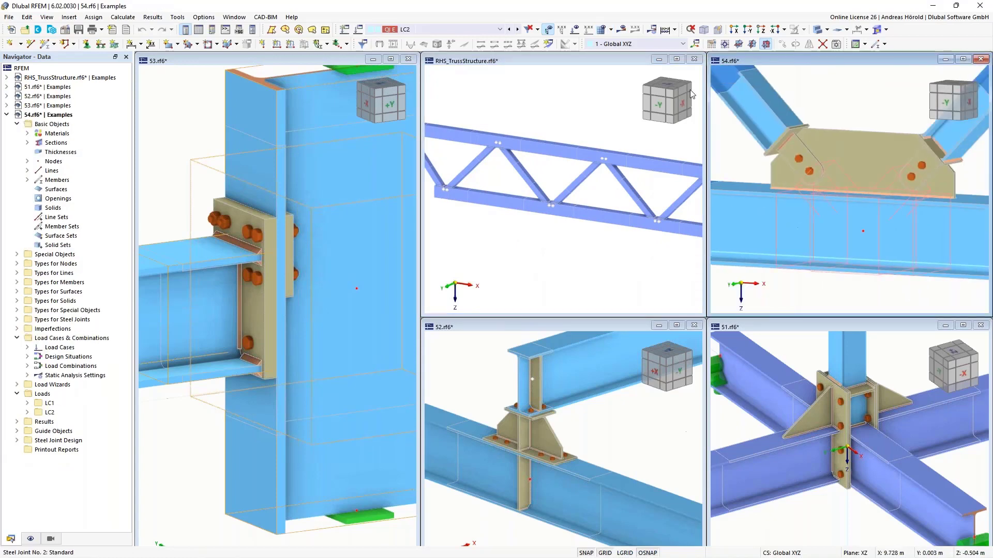
scroll(764, 112, "down", 4)
middle_click_drag(768, 101, 880, 216)
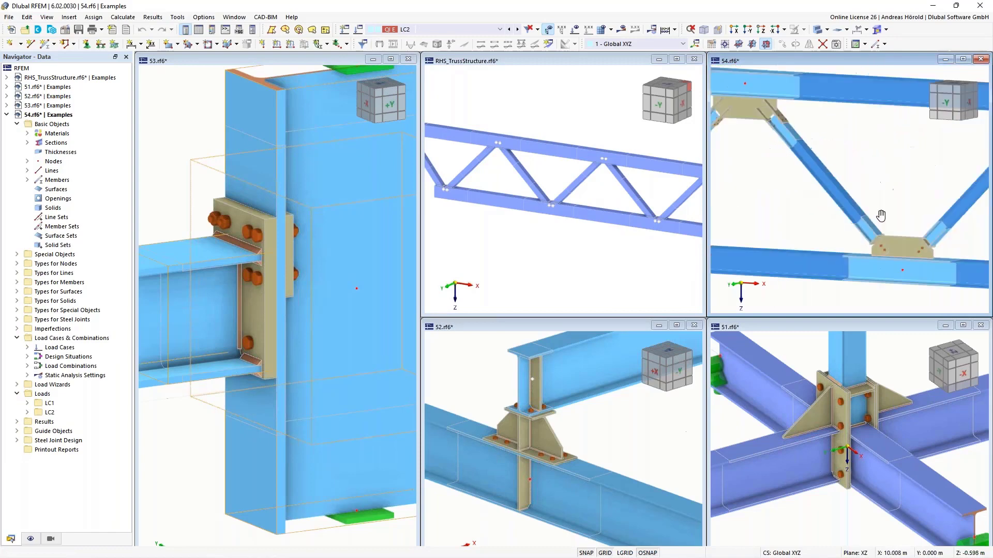
scroll(771, 137, "up", 3)
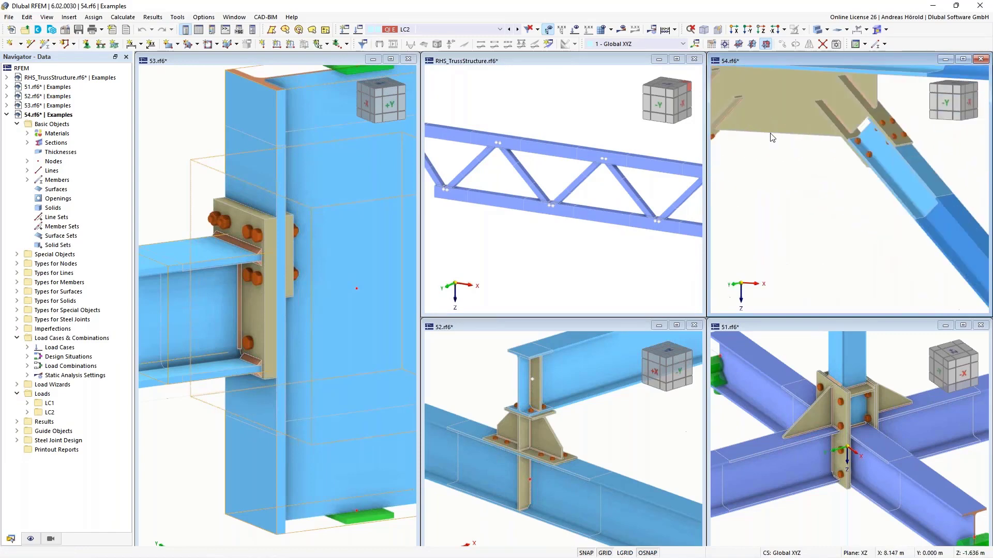
scroll(796, 137, "down", 4)
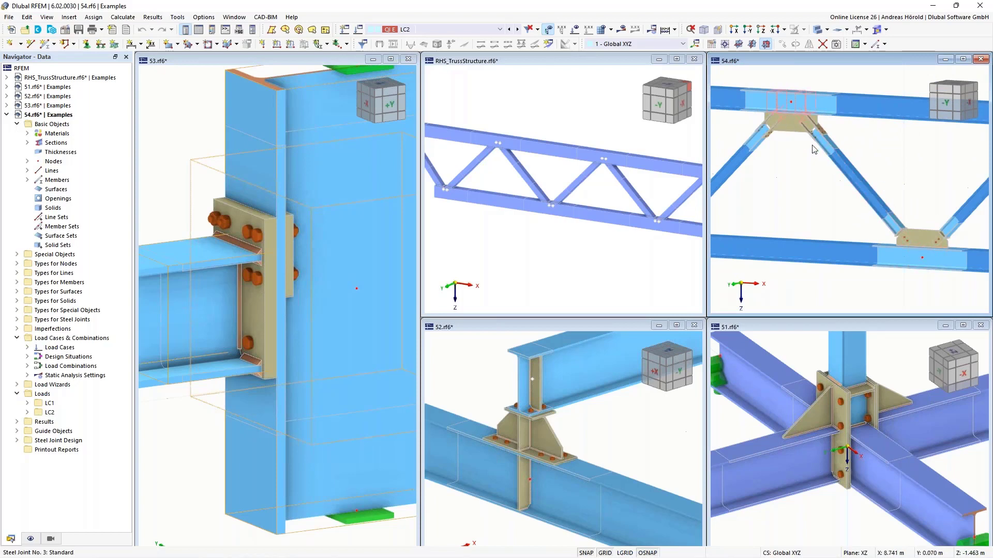
scroll(770, 125, "up", 3)
middle_click_drag(770, 126, 741, 127)
middle_click_drag(926, 217, 799, 192)
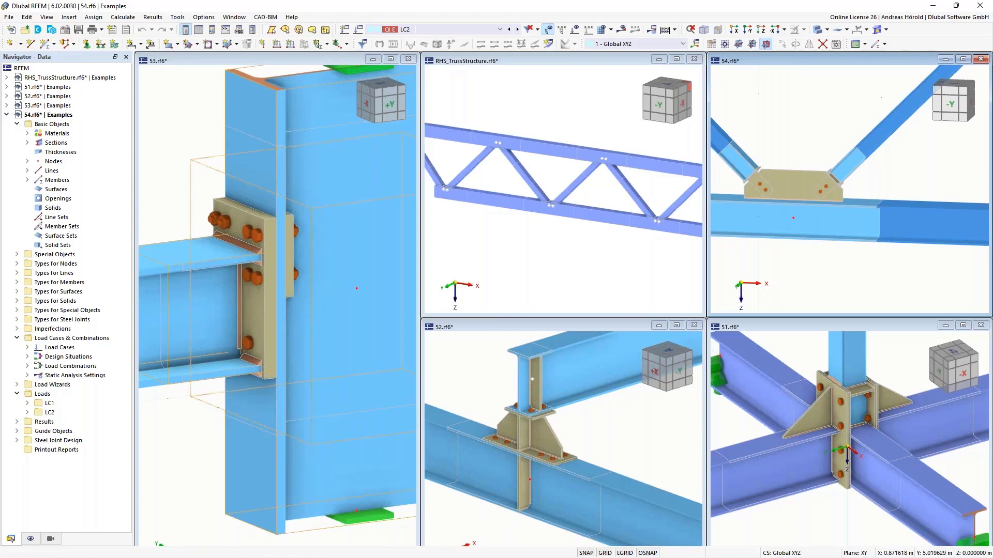
Step: Examine the column and crossing beams joint in the 51.rf6 model and the stiffened plate joint in the 52.rf6 model
left_click(881, 386)
scroll(873, 398, "up", 3)
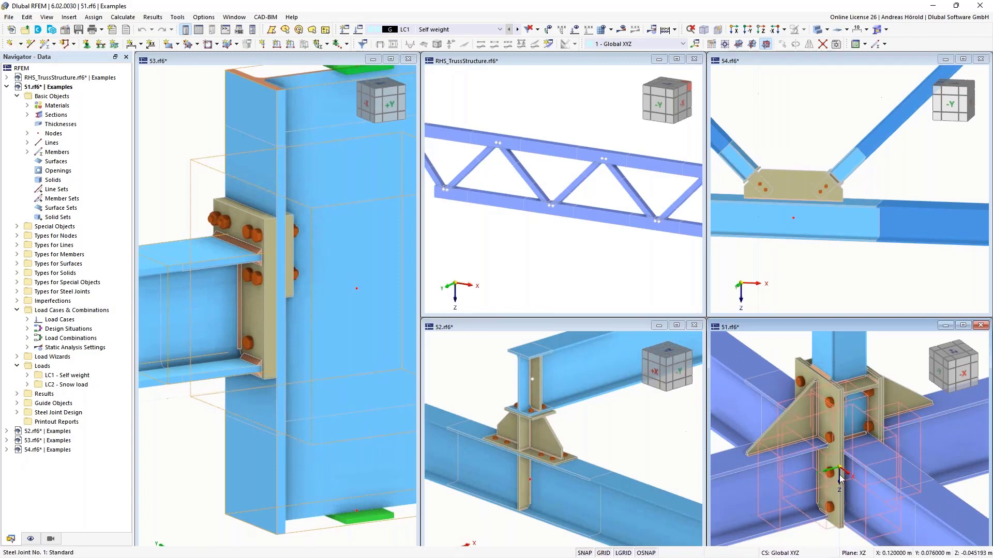
scroll(840, 473, "down", 4)
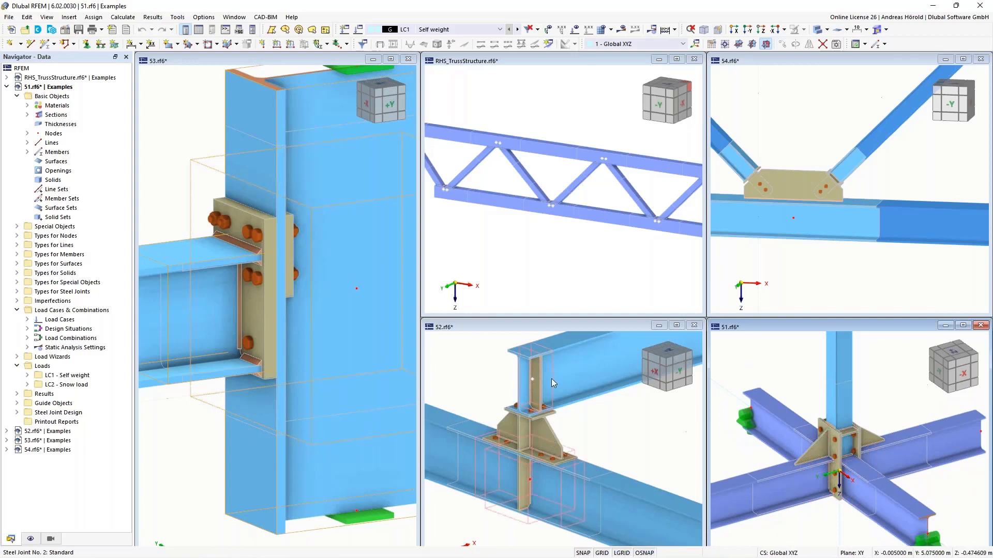
scroll(530, 429, "up", 4)
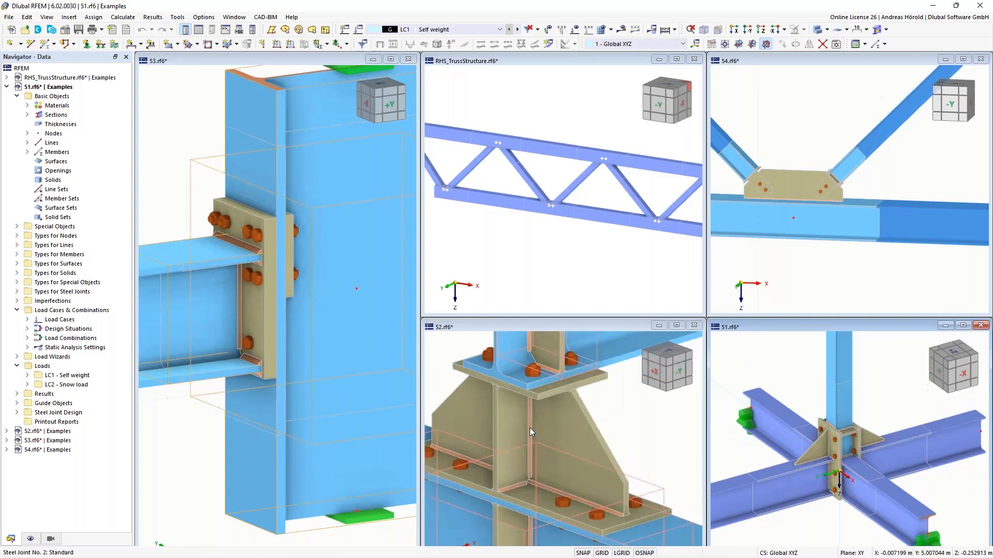
Step: Examine the stiffened plate joint in the 52.rf6 model together with its connected beams and make that model active
scroll(529, 427, "down", 4)
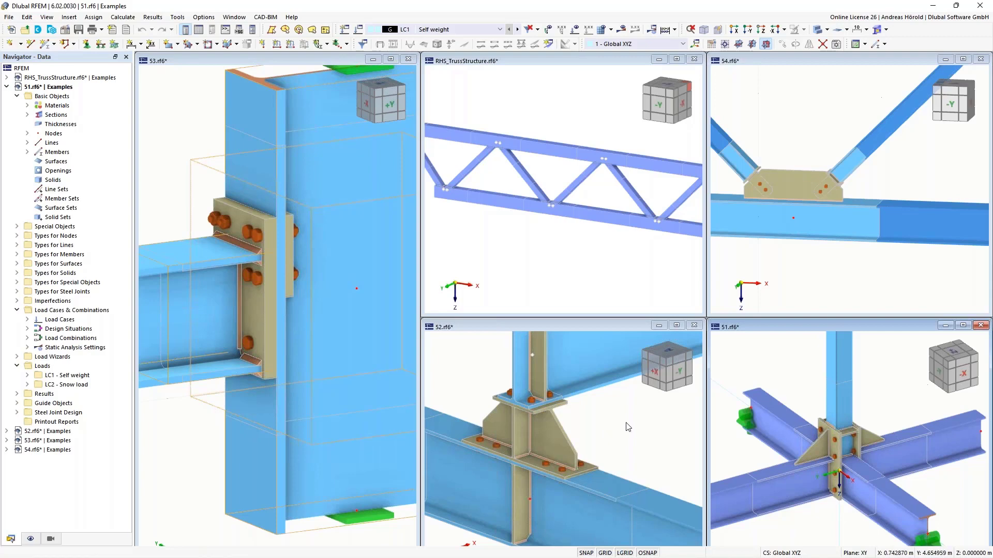
scroll(628, 427, "down", 2)
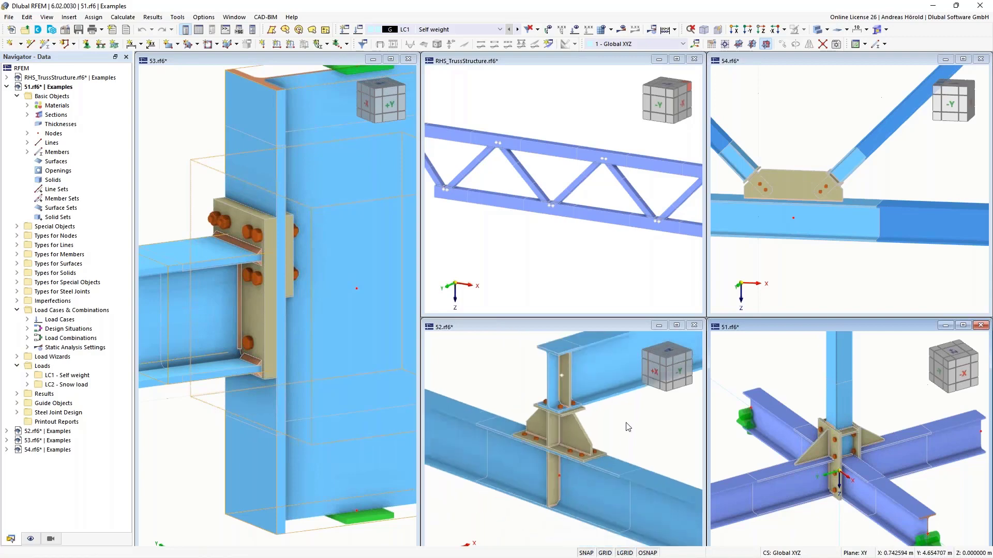
scroll(628, 427, "down", 1)
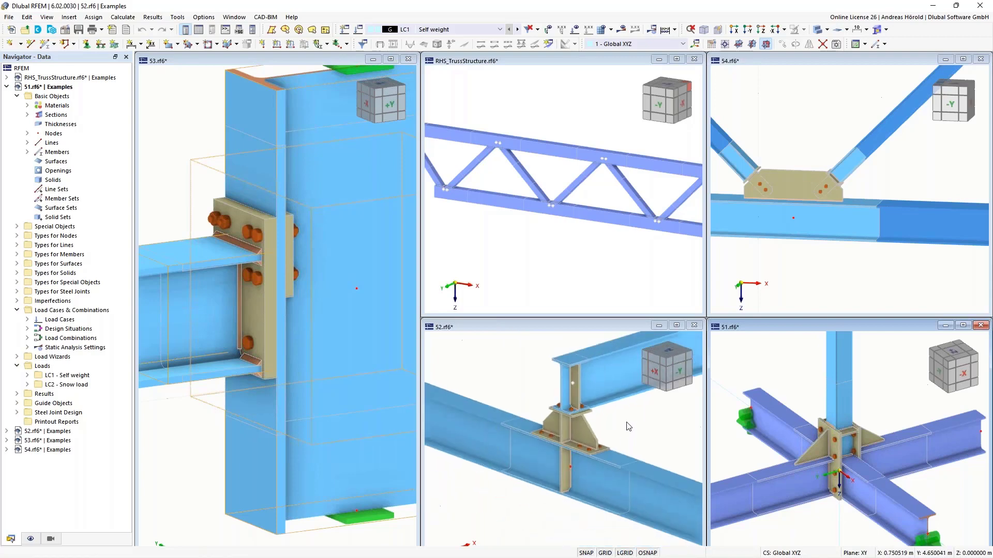
left_click(589, 429)
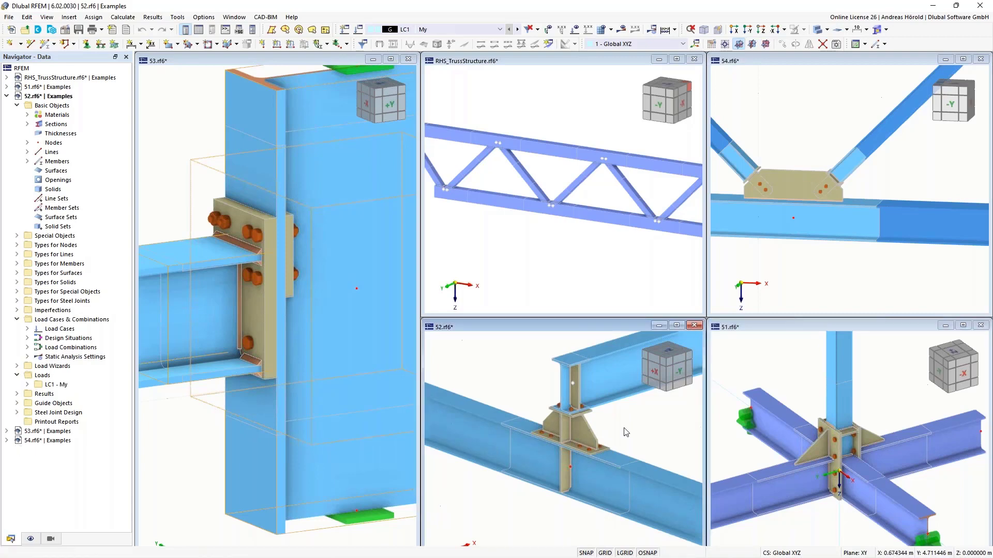
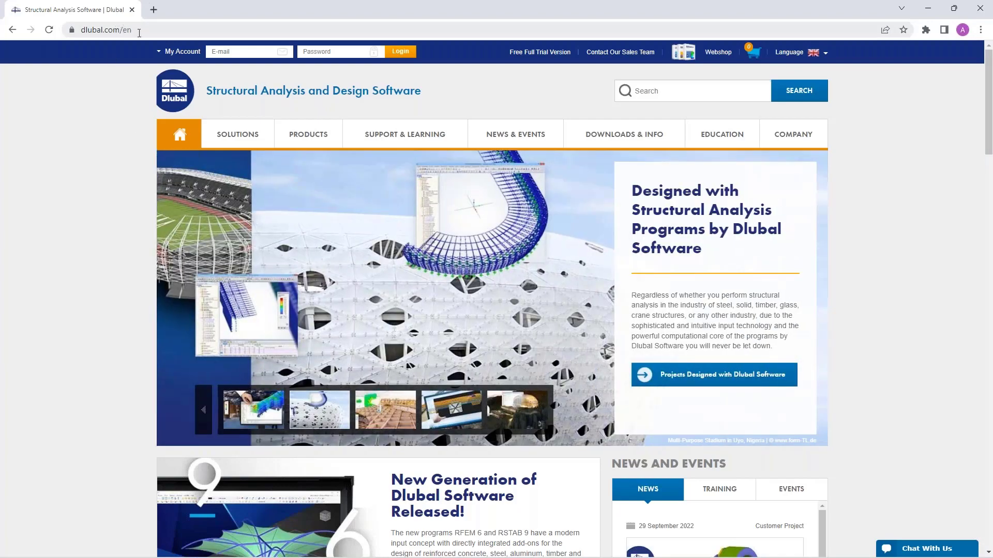
Step: In the web browser, open the Webinars overview on the Dlubal website and look through the listed webinars
mouse_move(510, 138)
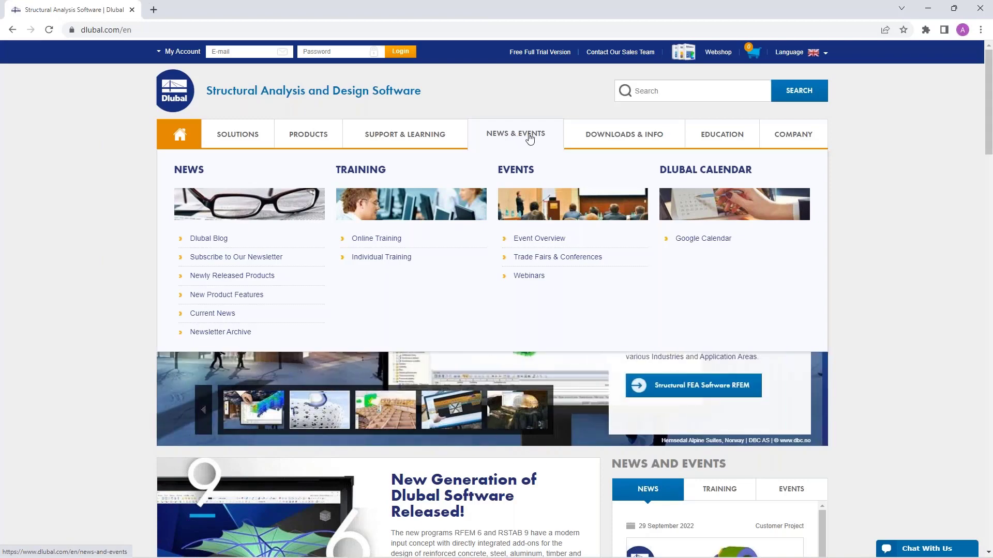
left_click(528, 277)
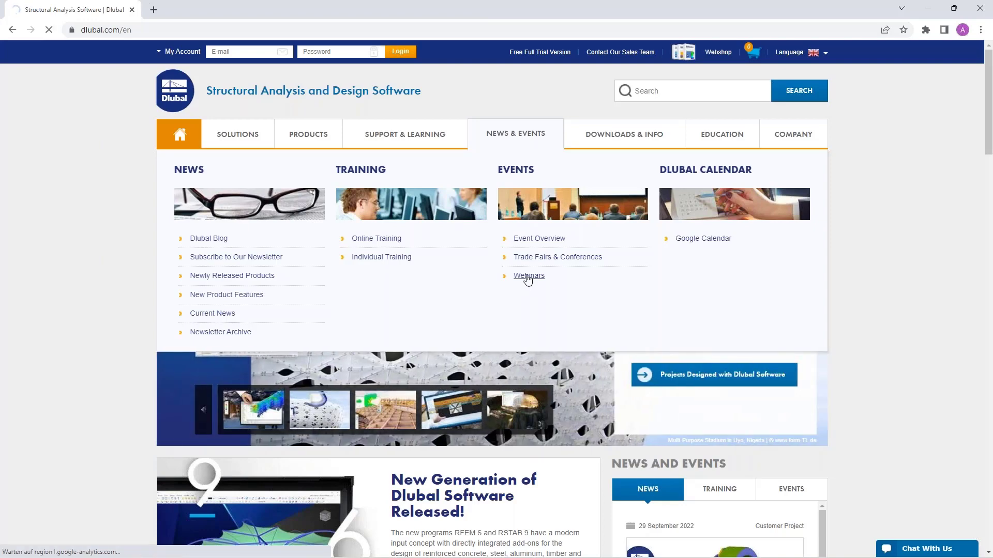
scroll(502, 197, "down", 8)
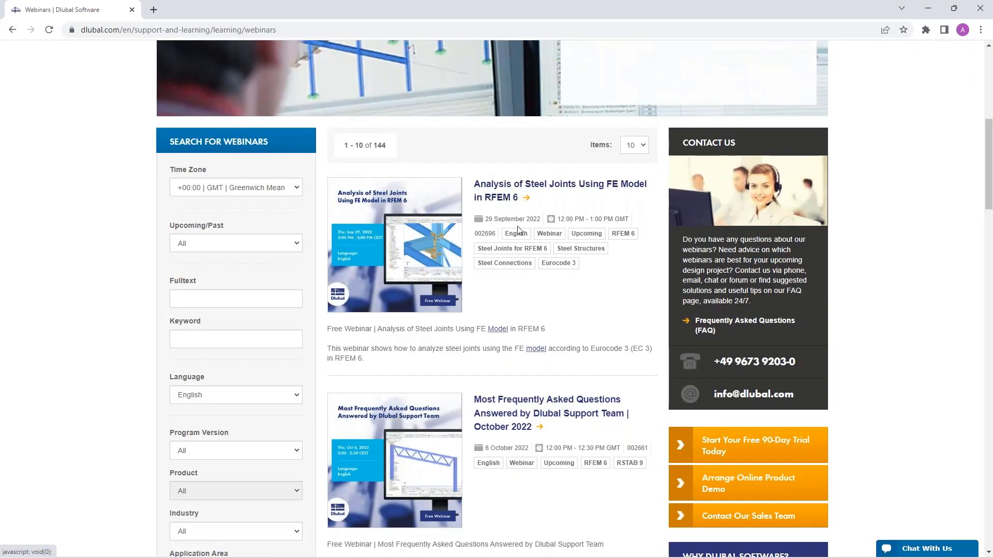
scroll(518, 229, "down", 8)
scroll(518, 230, "up", 4)
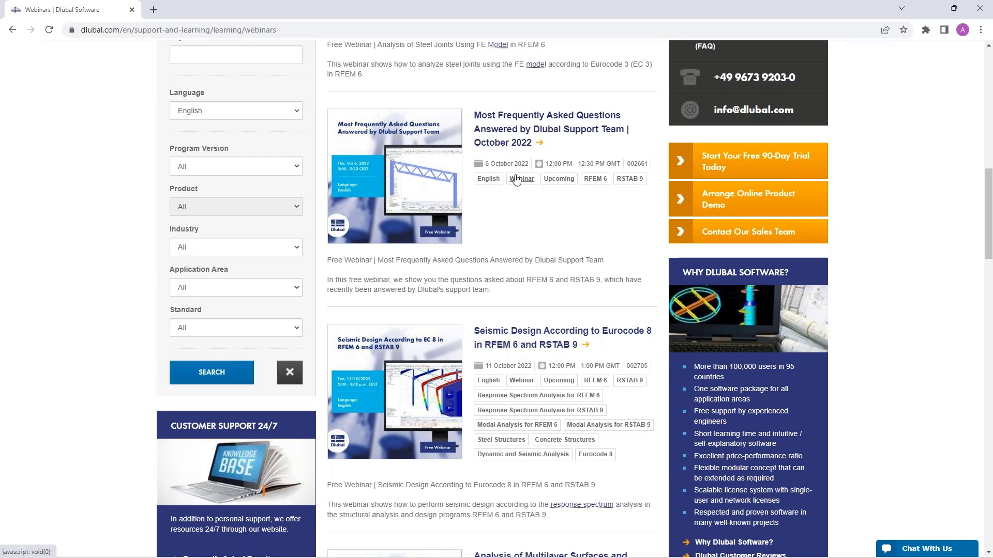
scroll(516, 178, "down", 2)
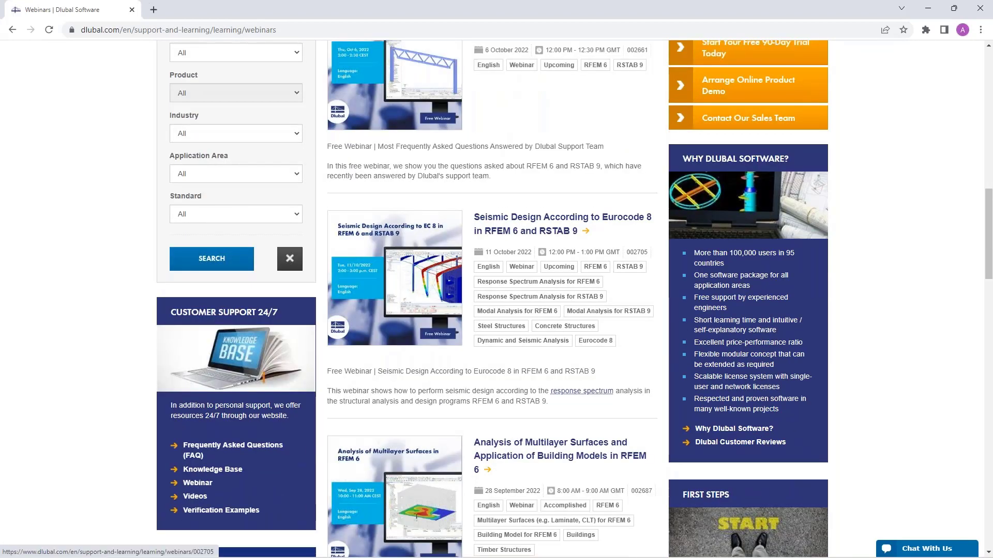
scroll(524, 219, "up", 7)
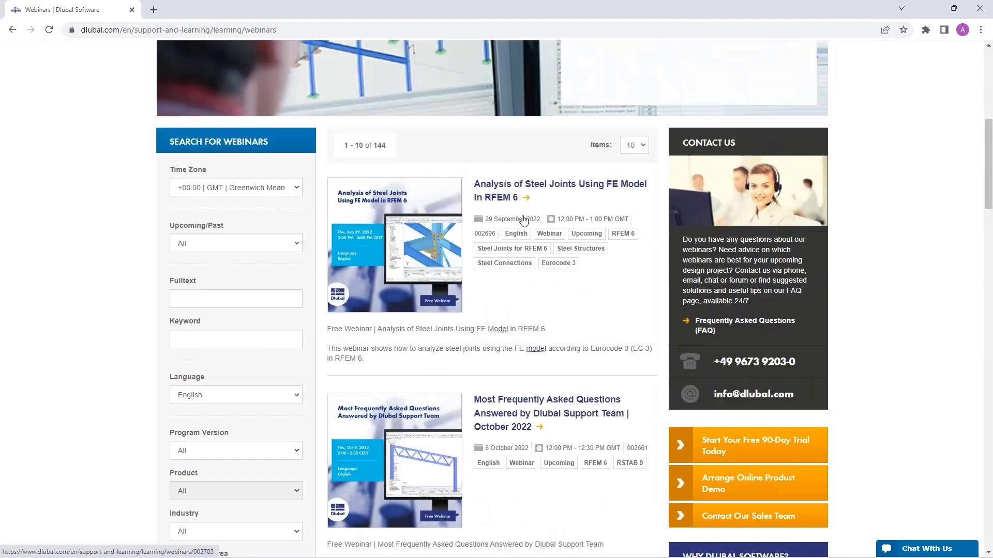
Step: Open the "Analysis of Steel Joints Using FE Model in RFEM 6" webinar page and review its downloads, models and knowledge base articles
left_click(495, 188)
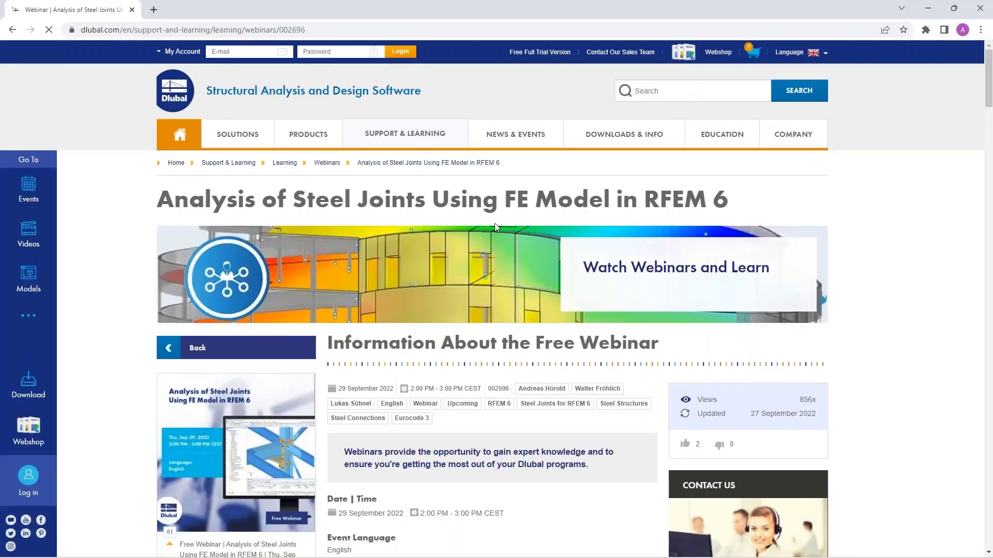
scroll(438, 349, "down", 3)
scroll(438, 350, "down", 10)
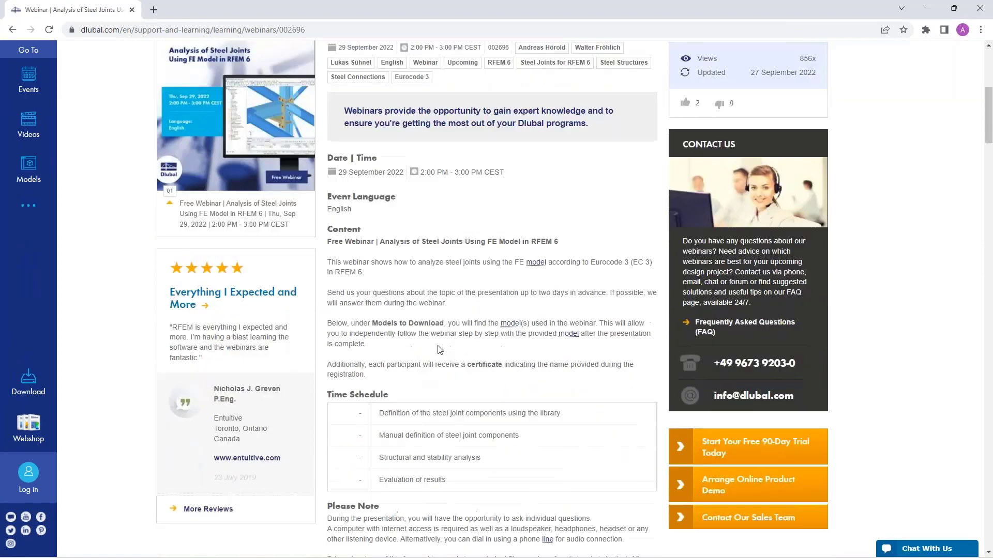
scroll(438, 268, "down", 15)
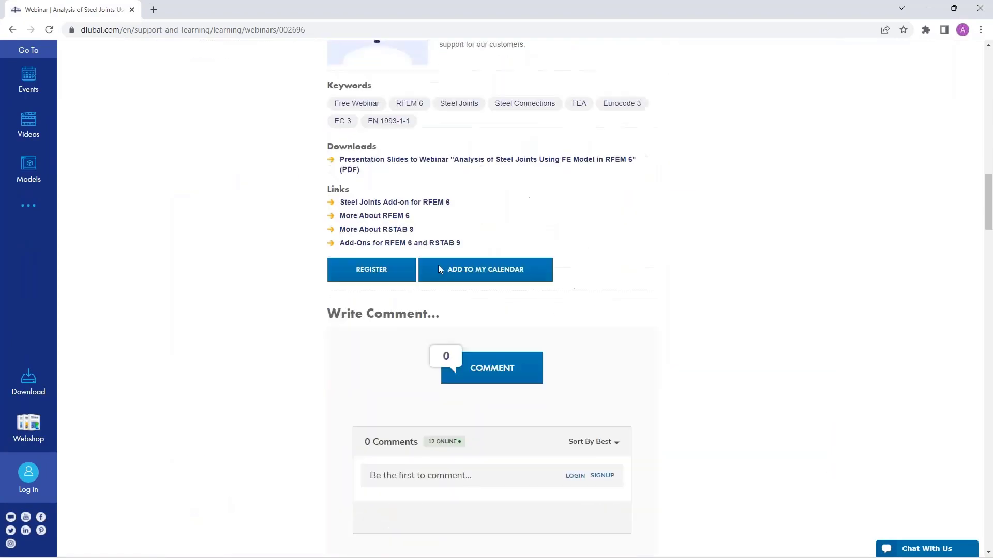
scroll(224, 350, "down", 9)
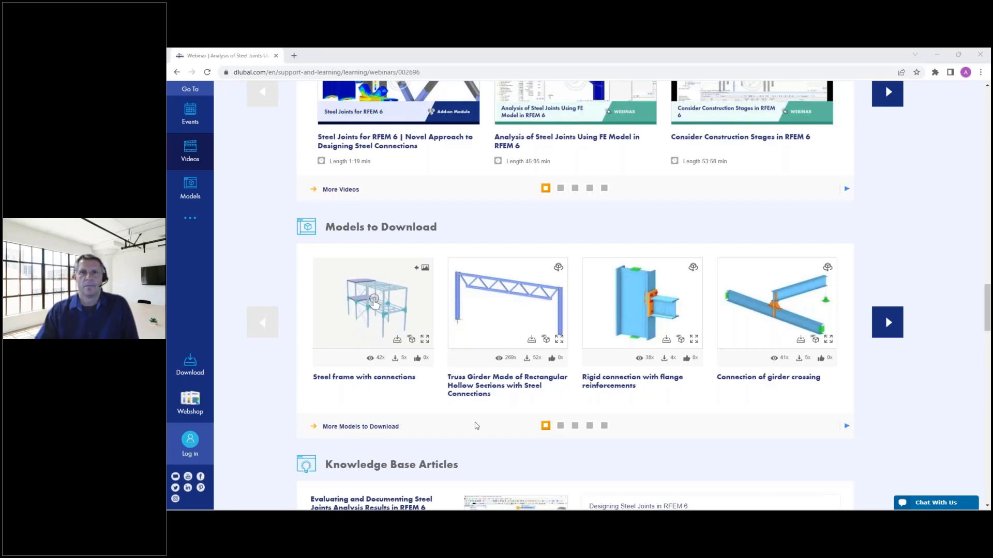
scroll(647, 262, "down", 3)
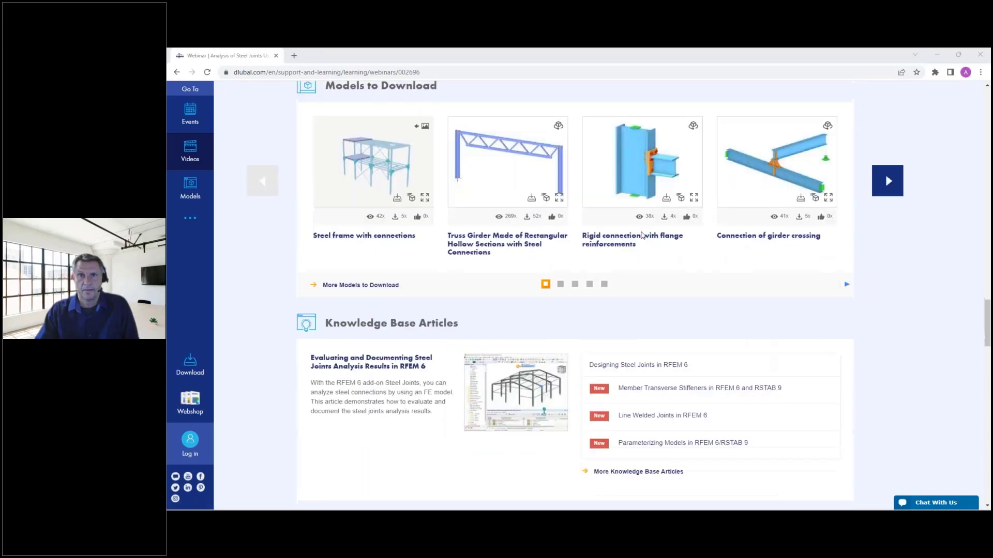
Step: Open the Free Full Trial Version page and look through the trial programs offered for download
scroll(647, 262, "up", 12)
scroll(574, 290, "up", 15)
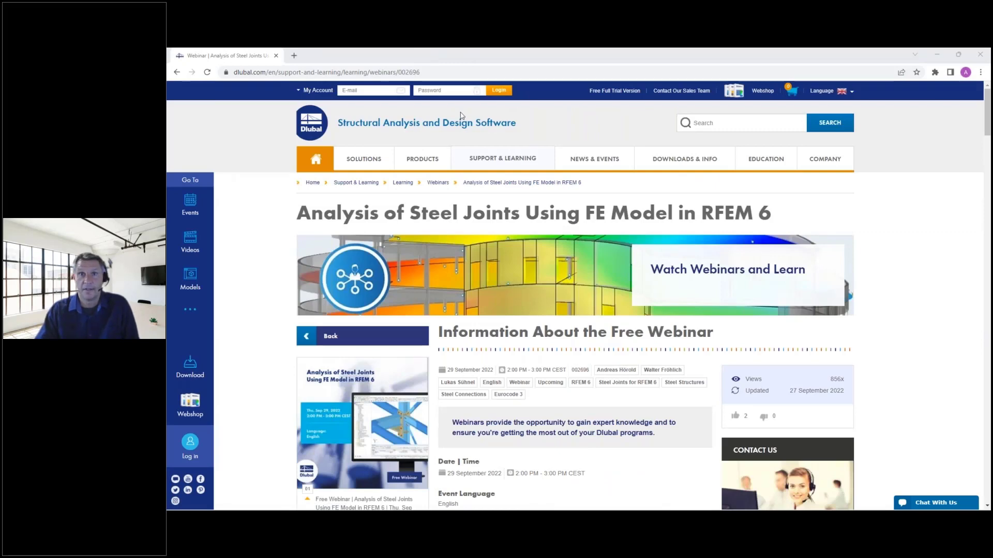
left_click(611, 91)
scroll(489, 240, "down", 3)
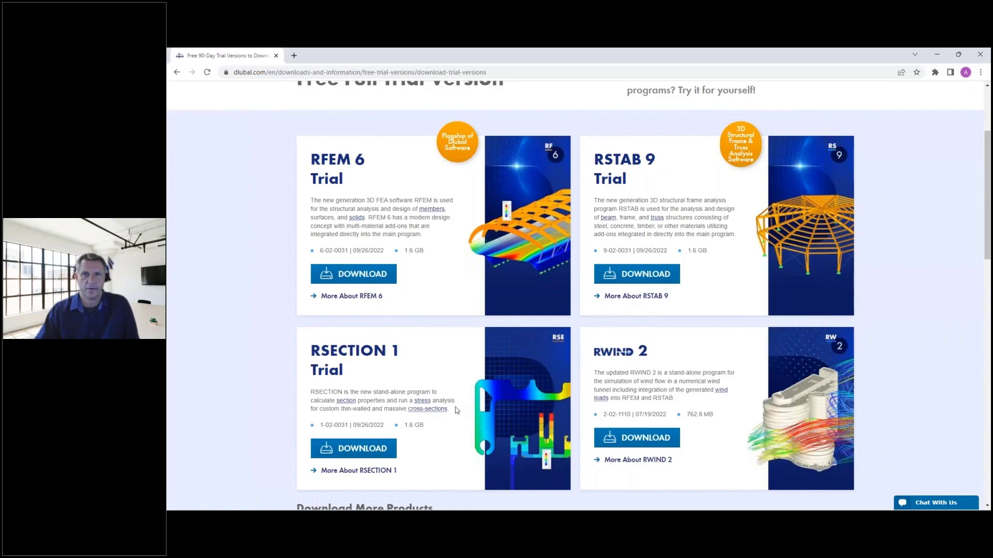
scroll(551, 356, "down", 4)
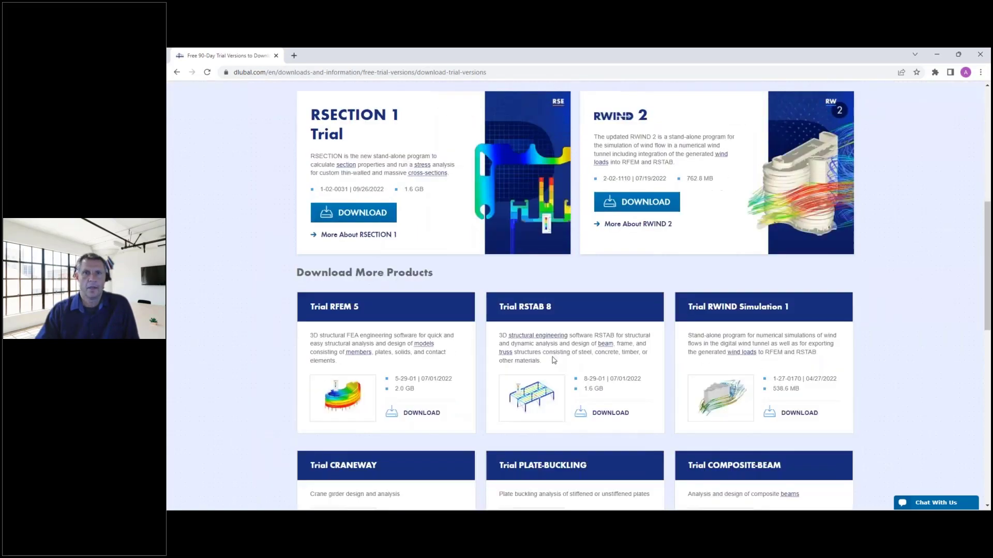
scroll(551, 356, "up", 5)
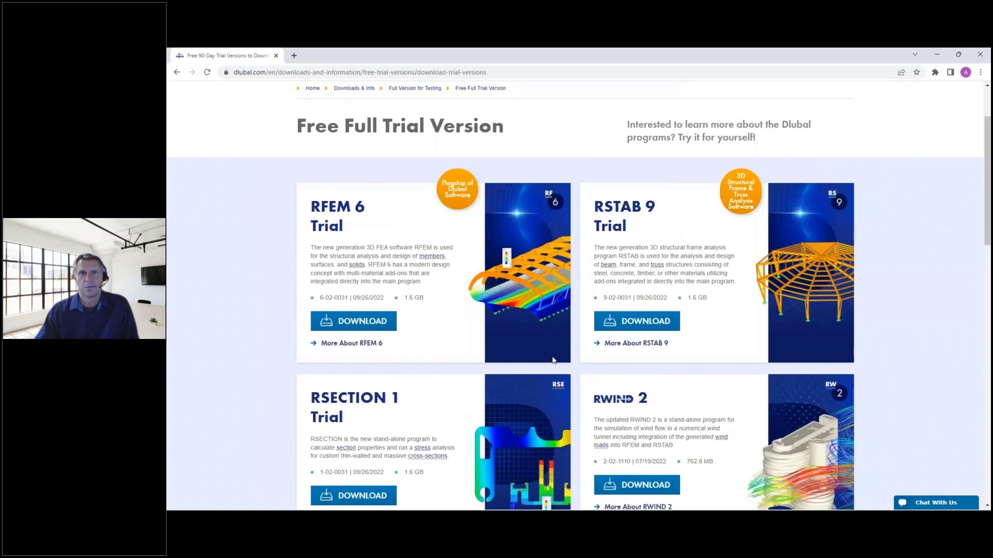